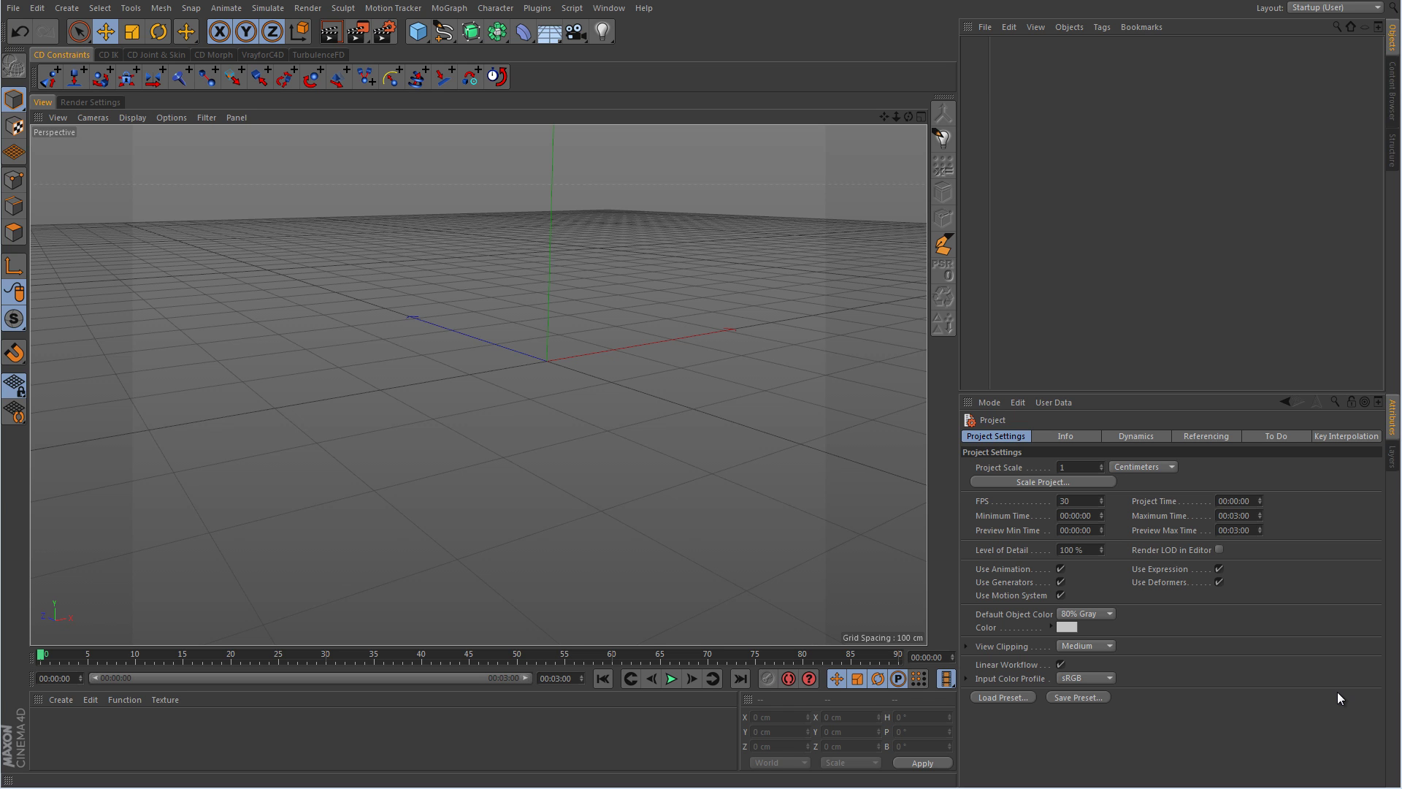
Add a MoGraph Cloner and a cube primitive to the scene.
click(448, 8)
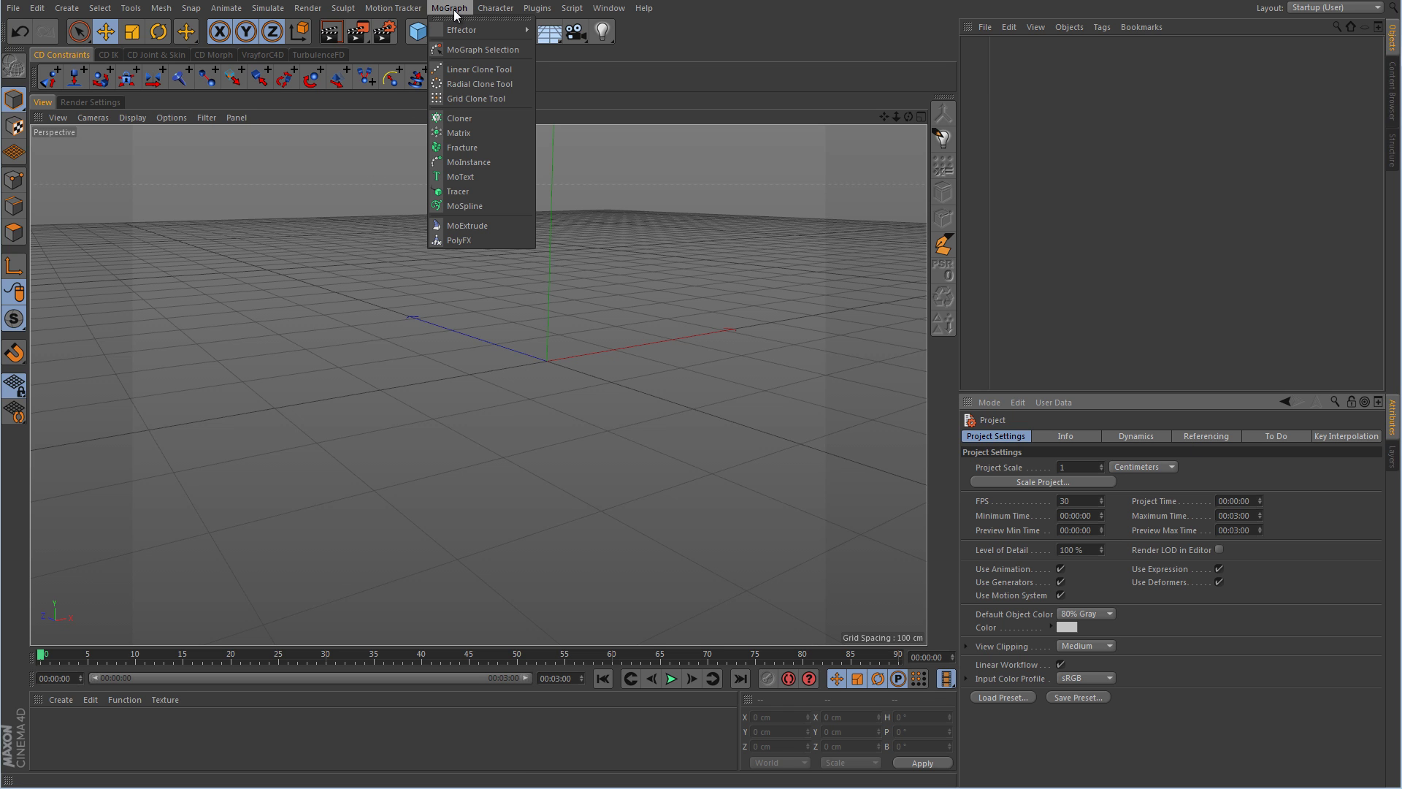
click(506, 117)
click(424, 38)
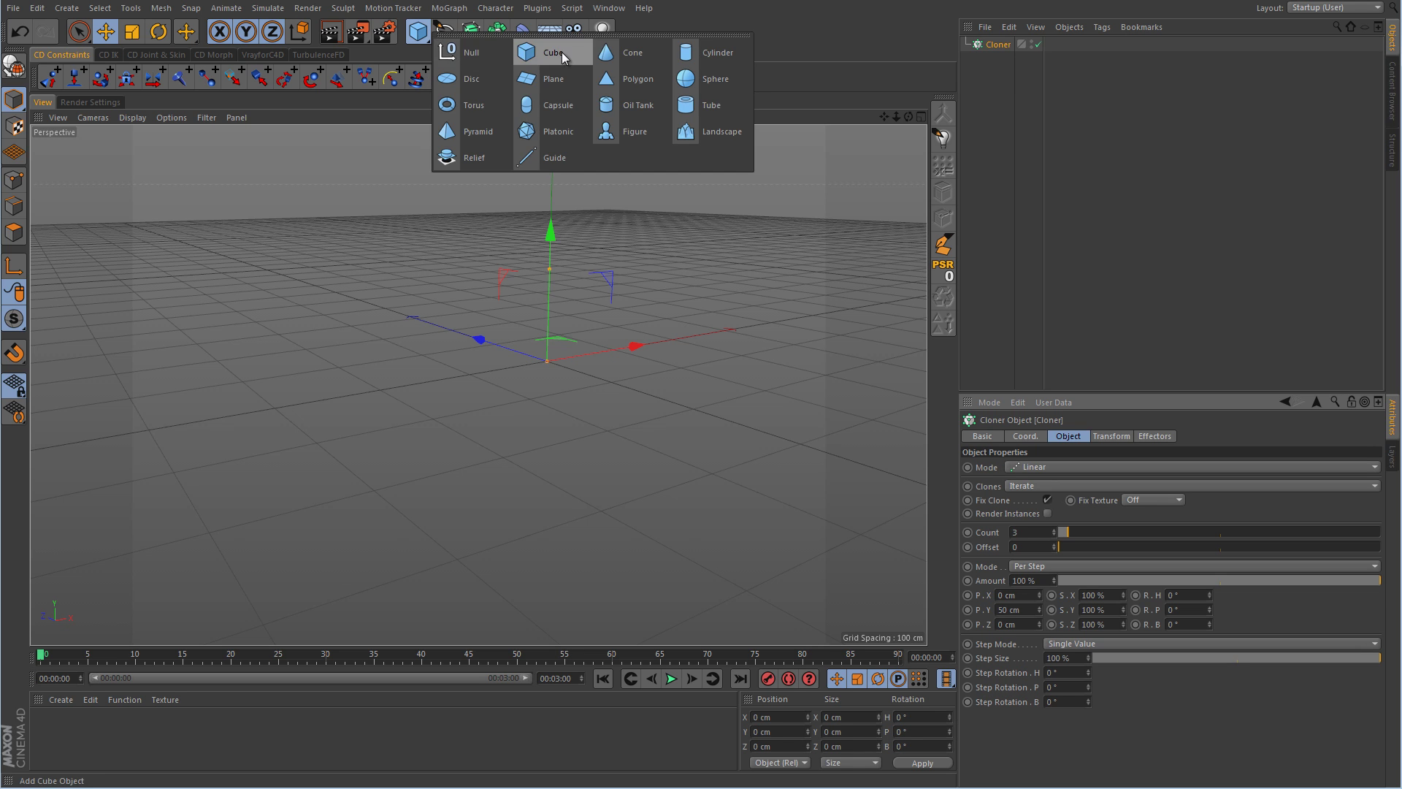
click(557, 54)
Add a rectangle spline and size it to 880 cm wide and 217 cm high in the front view.
click(443, 34)
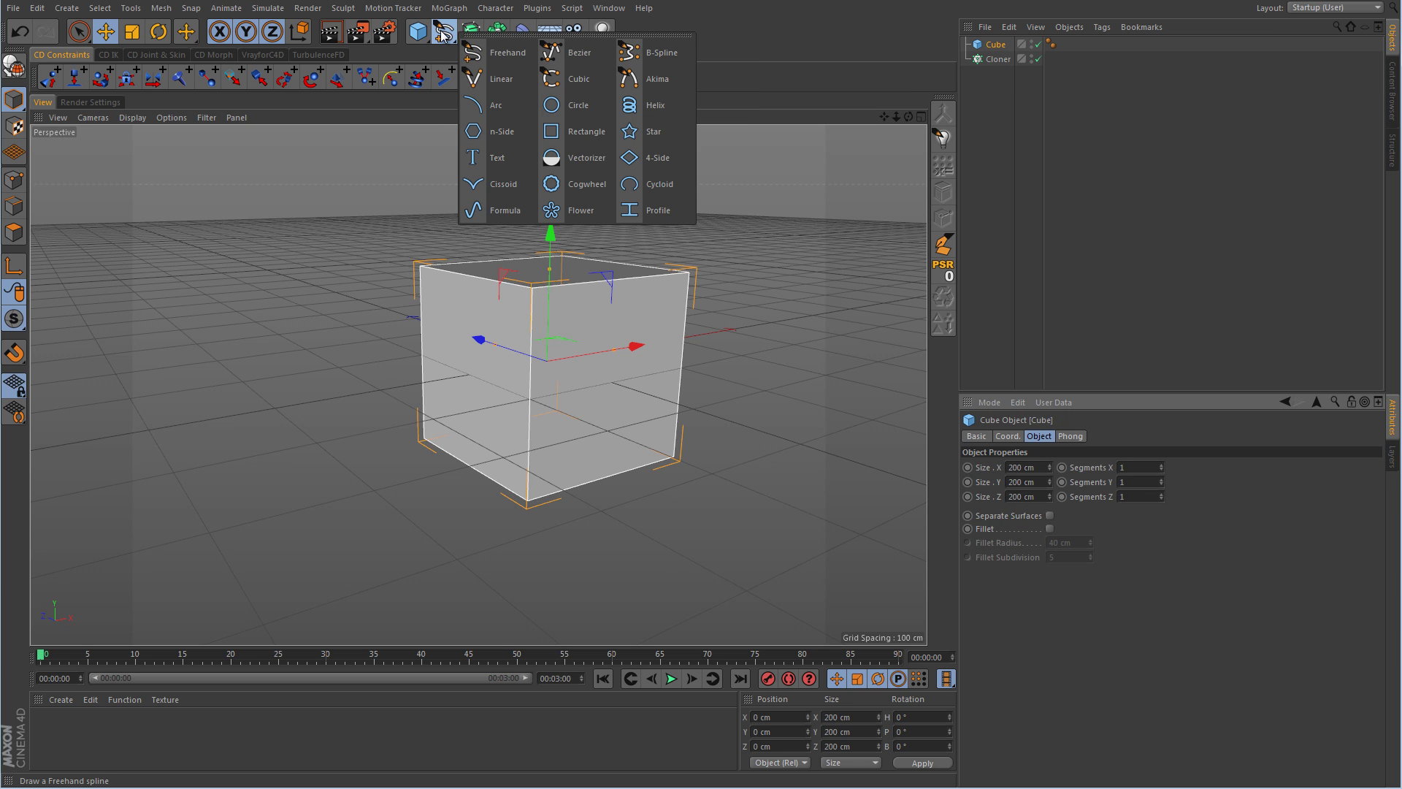
click(568, 139)
middle_click(701, 497)
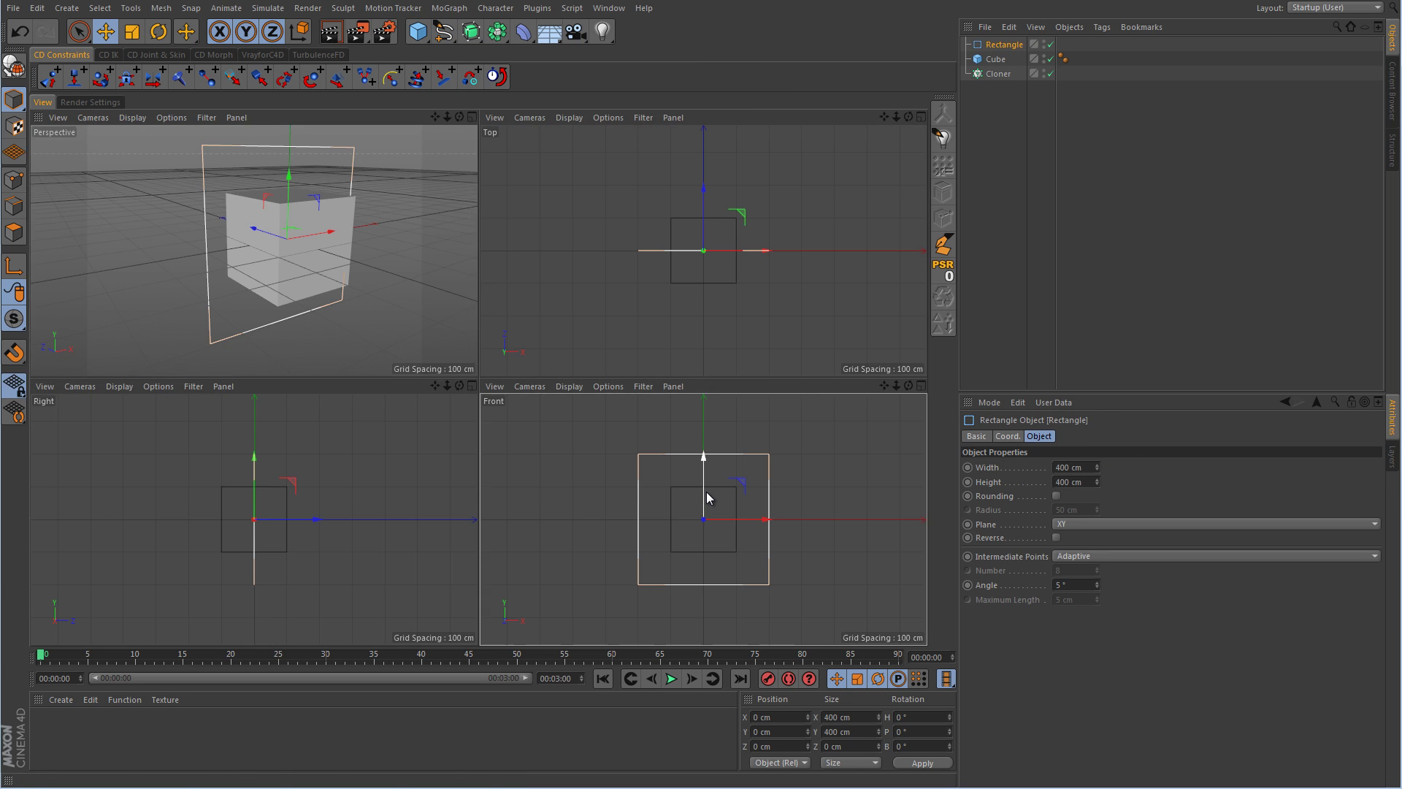
middle_click(706, 498)
mouse_move(1098, 463)
mouse_down()
mouse_move(1098, 448)
mouse_move(1096, 519)
mouse_move(1097, 483)
mouse_up()
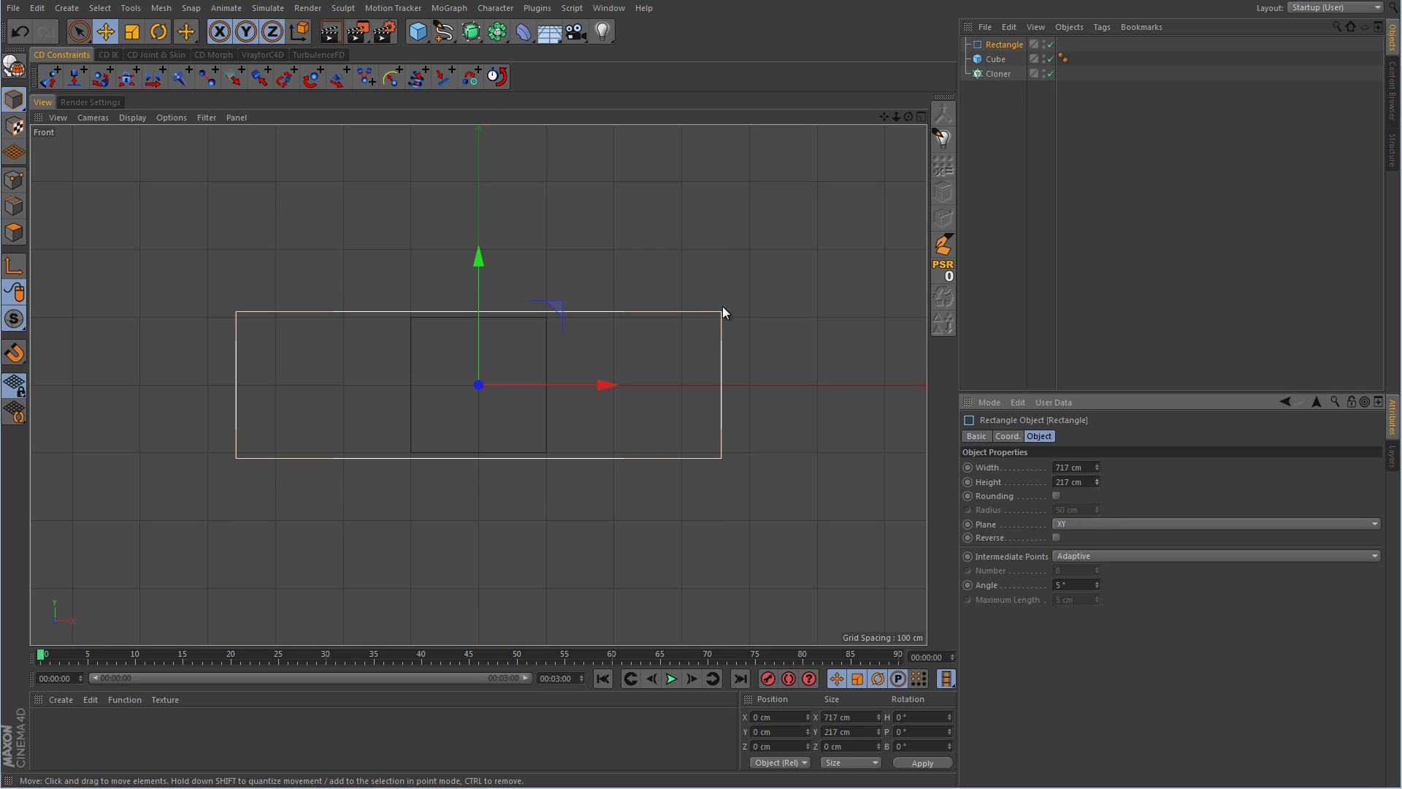
mouse_move(1097, 468)
mouse_down()
mouse_move(1098, 435)
mouse_move(1098, 453)
mouse_up()
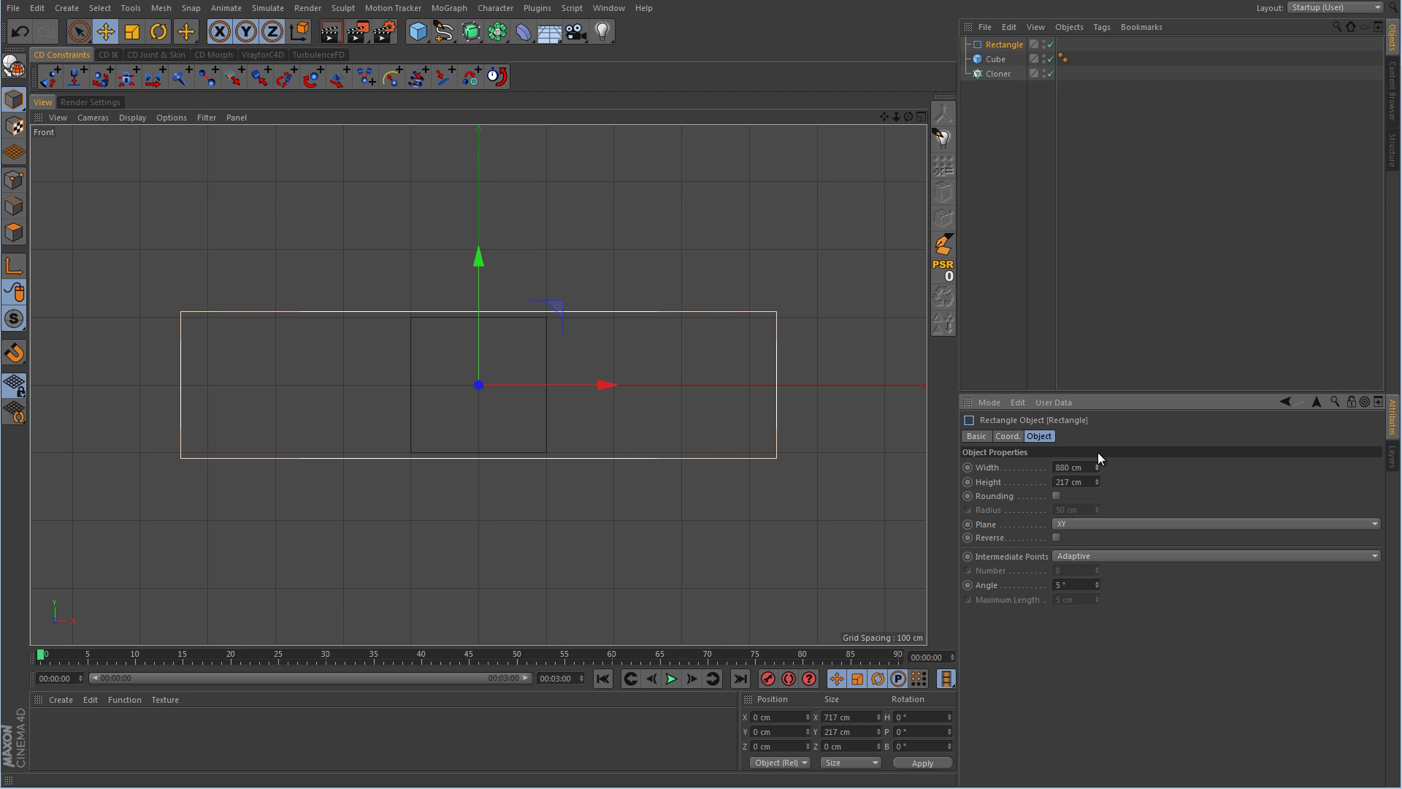
Make the rectangle spline editable and chamfer all its corner points with a 134 cm radius.
click(14, 67)
click(15, 180)
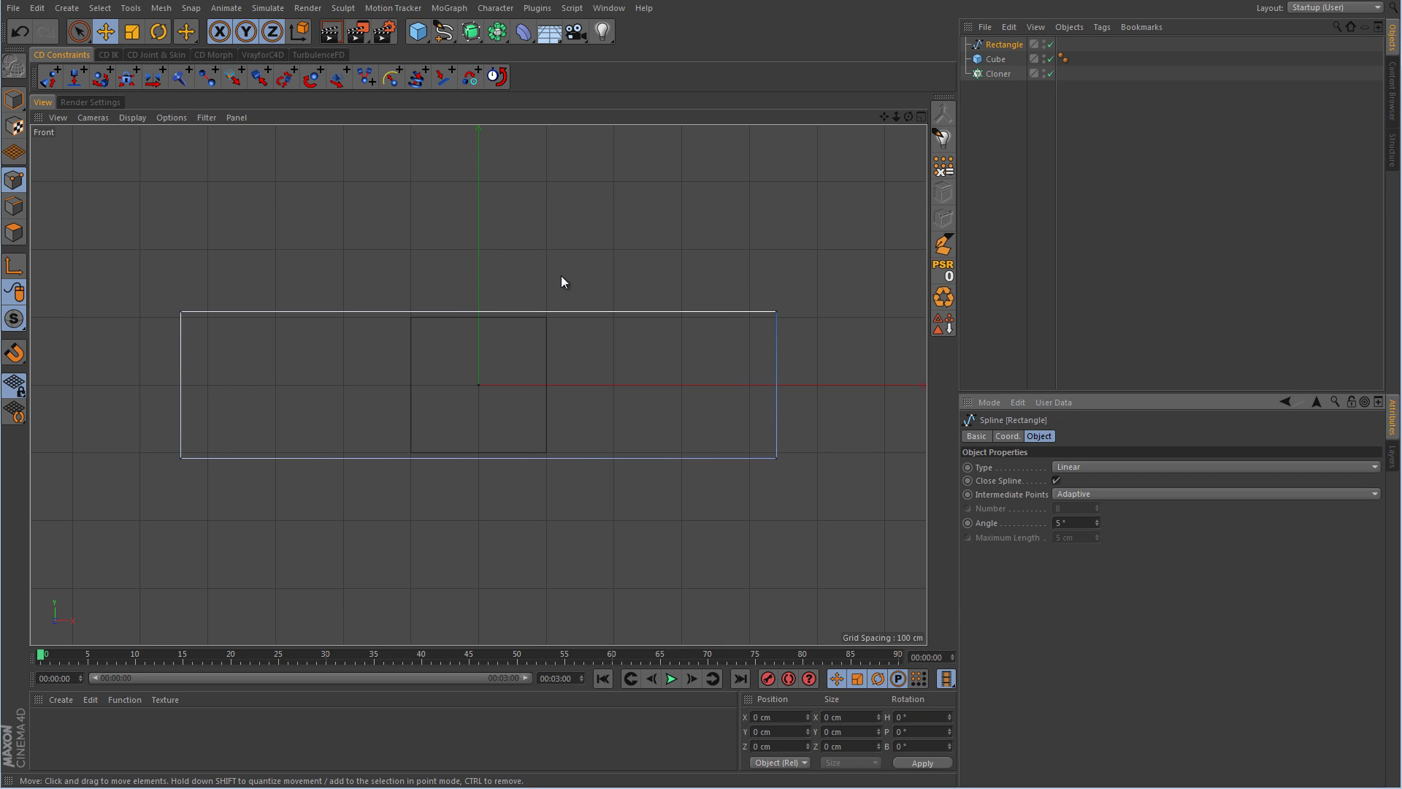
key(ctrl+a)
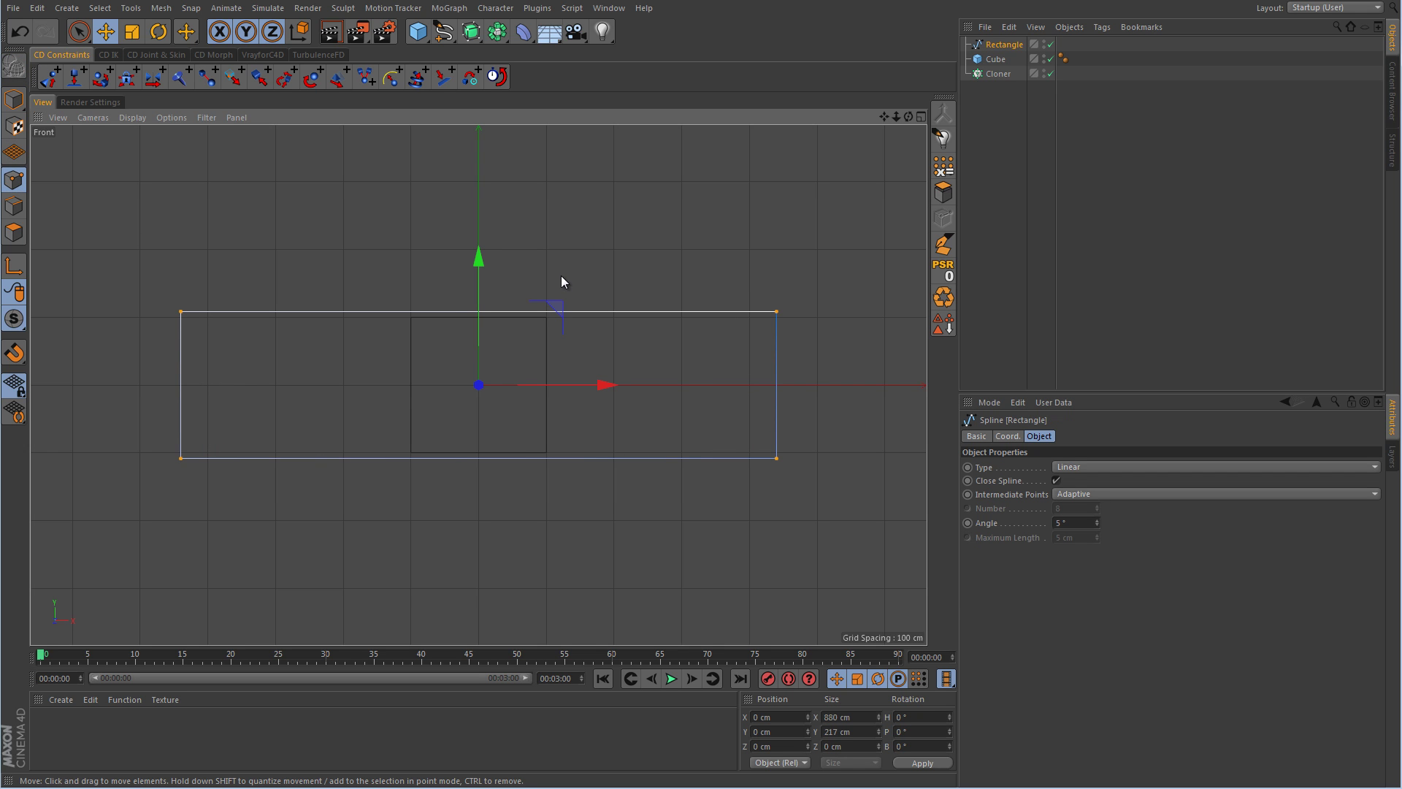
right_click(714, 357)
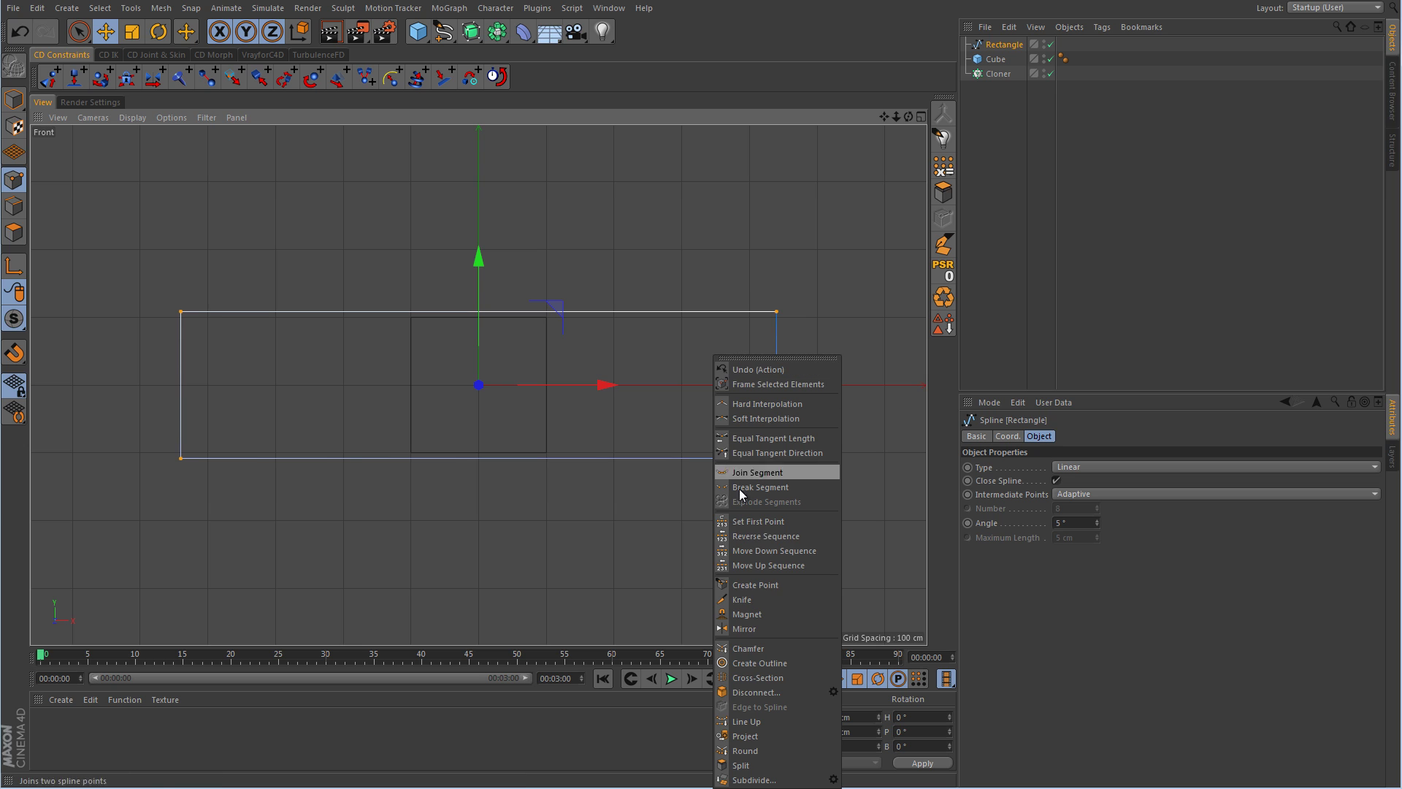
click(768, 650)
click(998, 524)
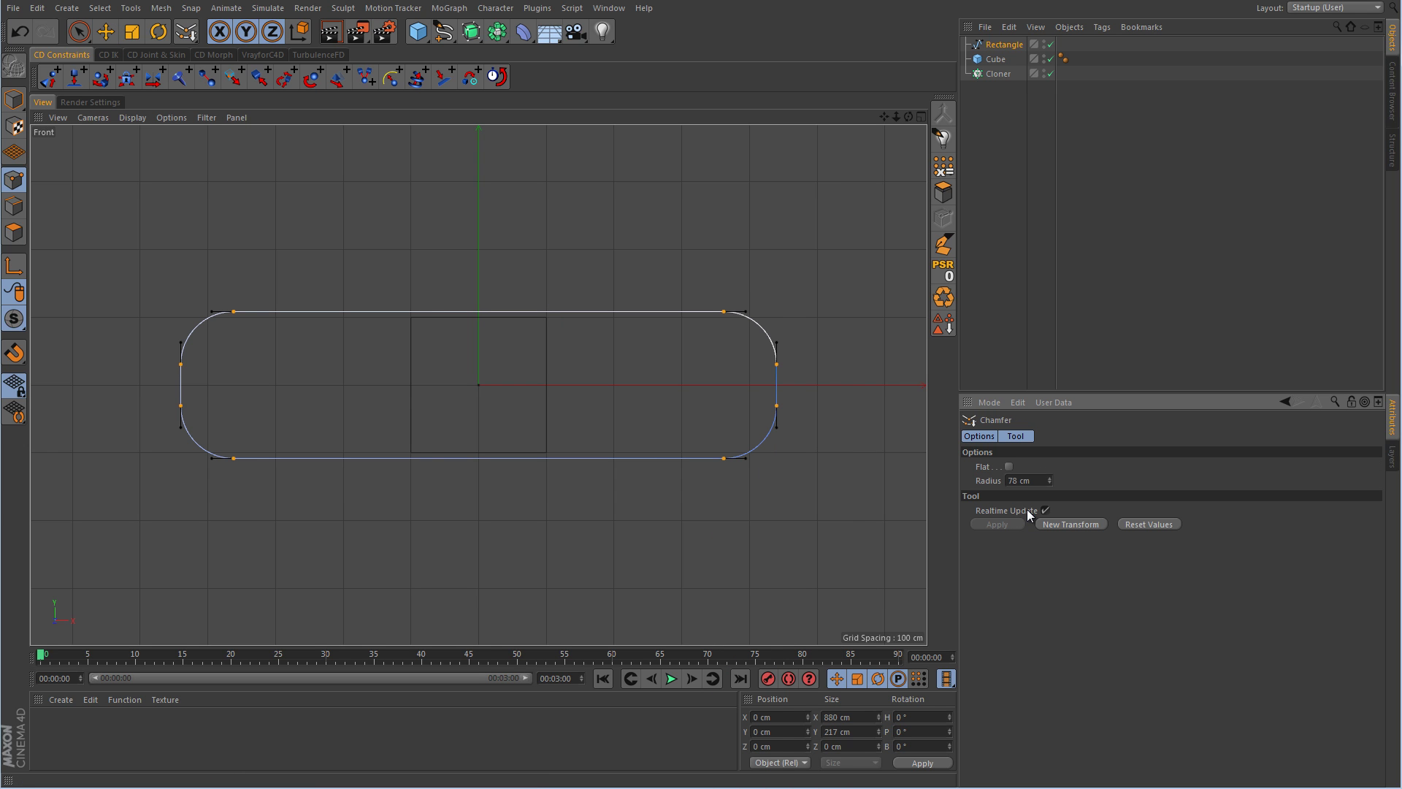
mouse_move(1052, 479)
mouse_down()
mouse_move(1050, 497)
mouse_move(1047, 484)
mouse_up()
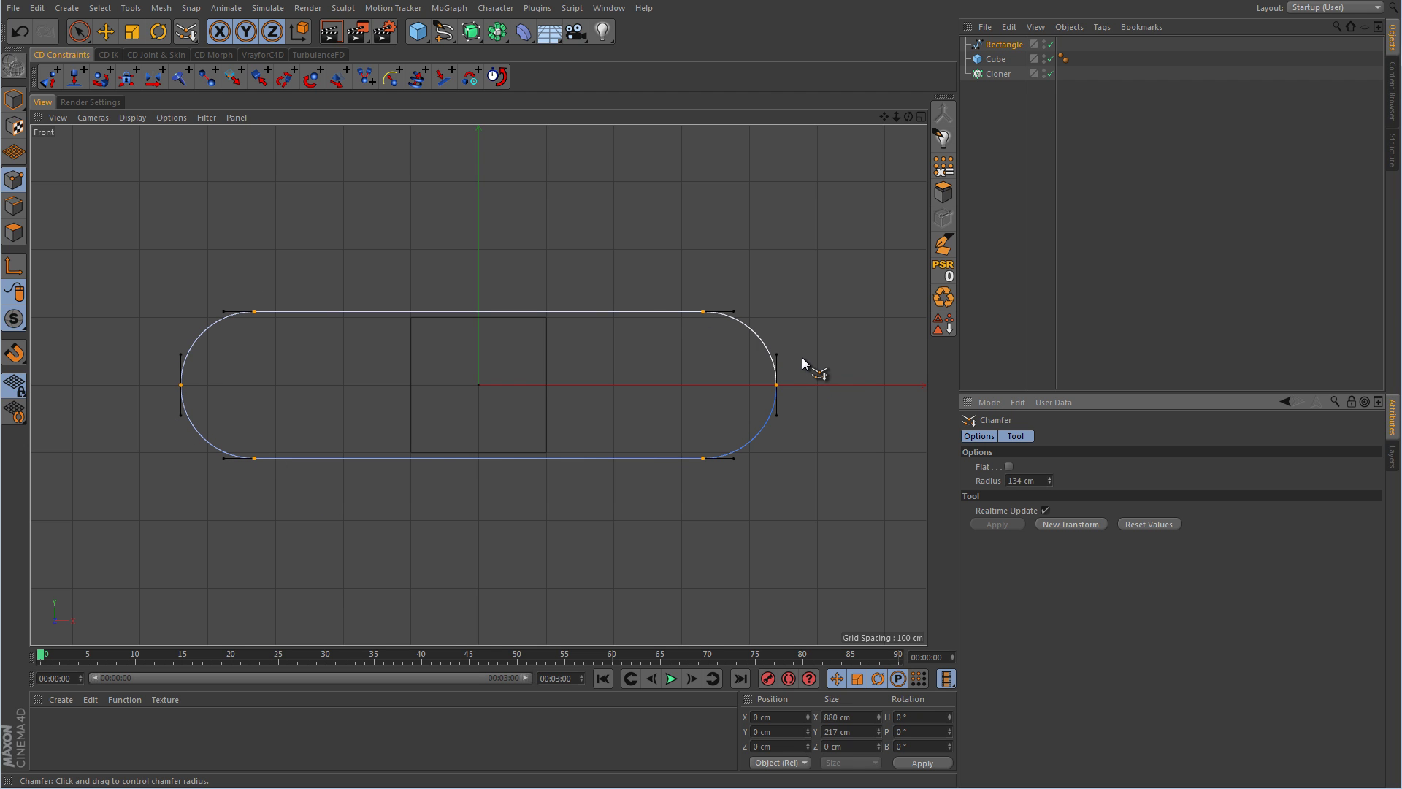
click(13, 99)
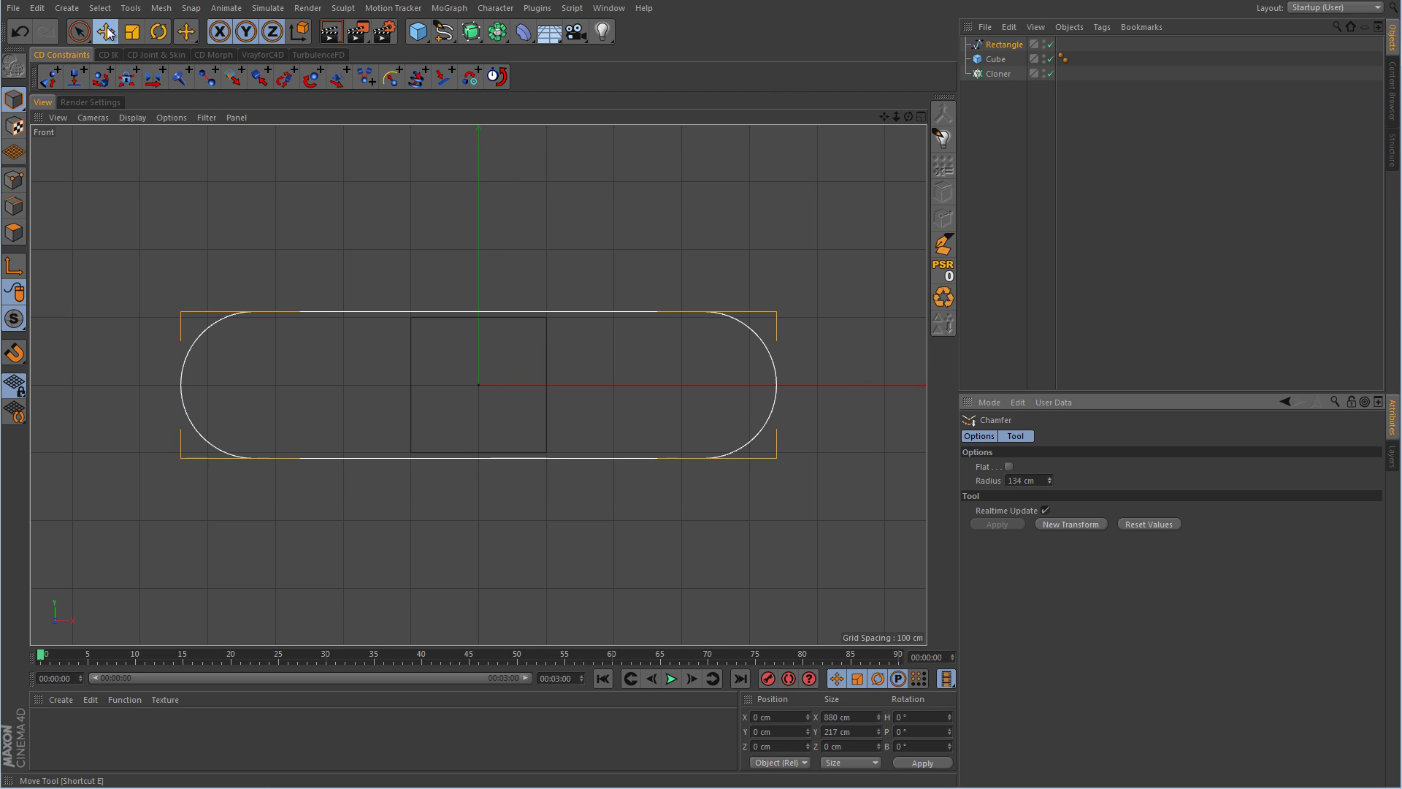
Return to the perspective view and make the cube a child of the Cloner.
middle_click(511, 343)
middle_click(321, 248)
scroll(552, 330, down, 3)
alt+drag(552, 330, 861, 240)
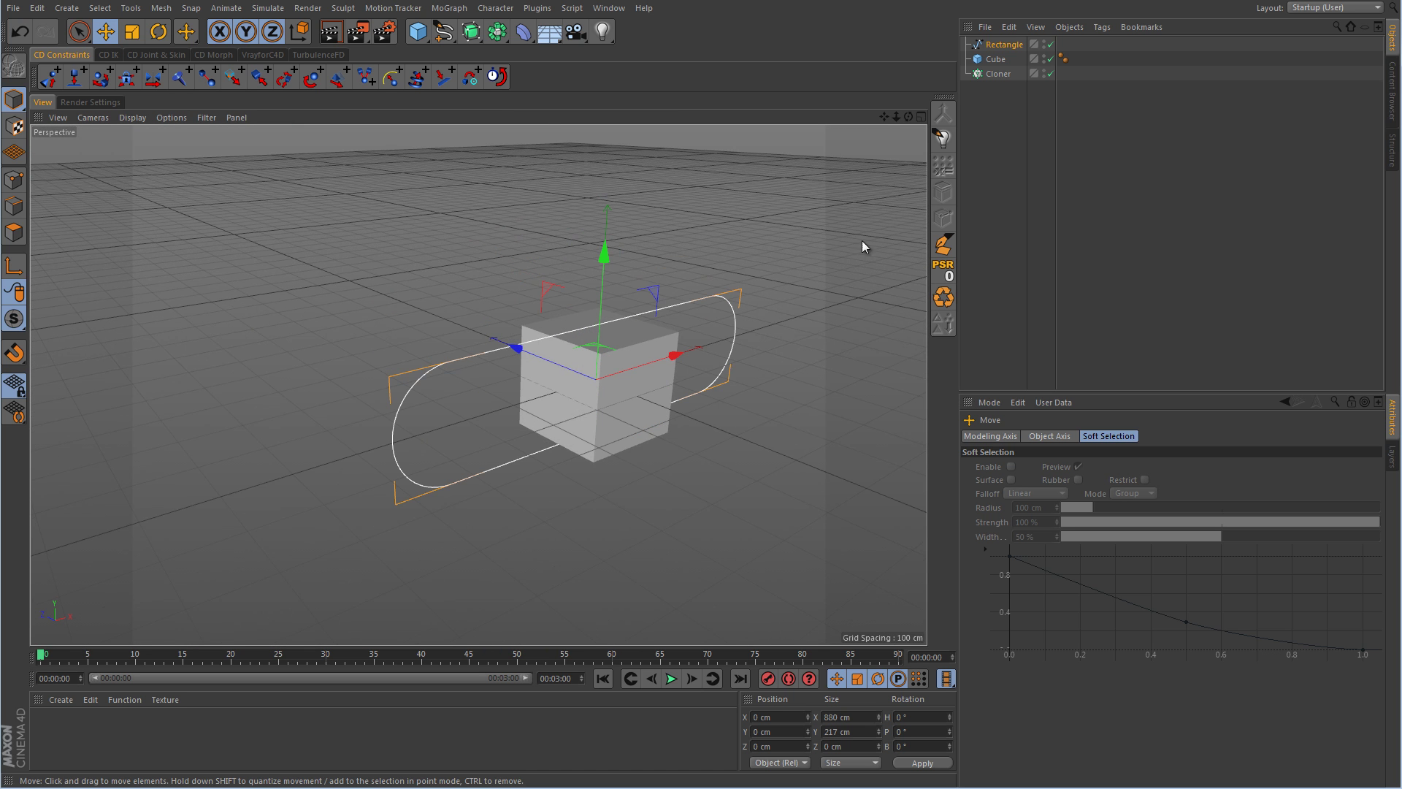
click(1002, 59)
drag(1002, 76, 998, 78)
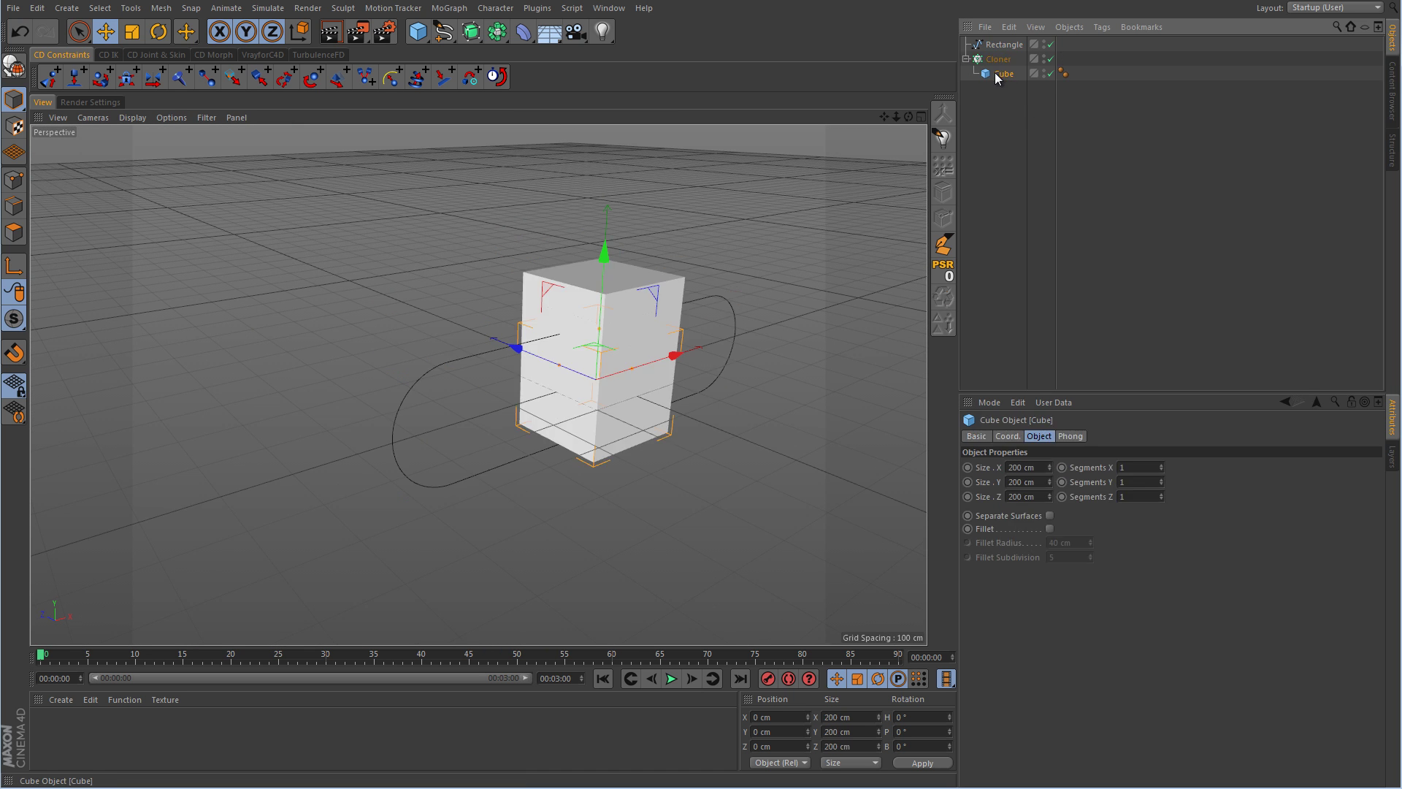
Set the Cloner to Object mode with the rectangle spline as its object and Even distribution.
click(1001, 58)
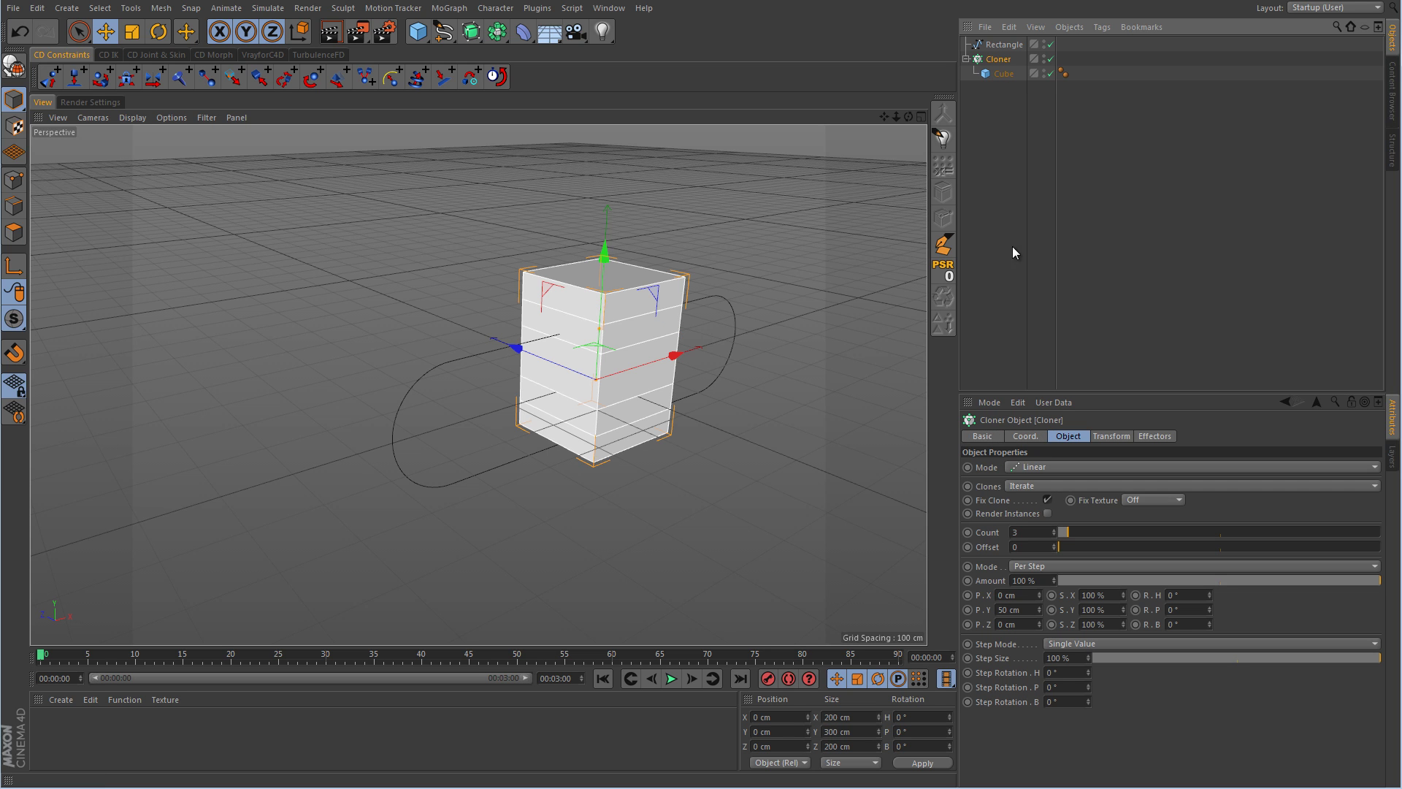
click(1029, 462)
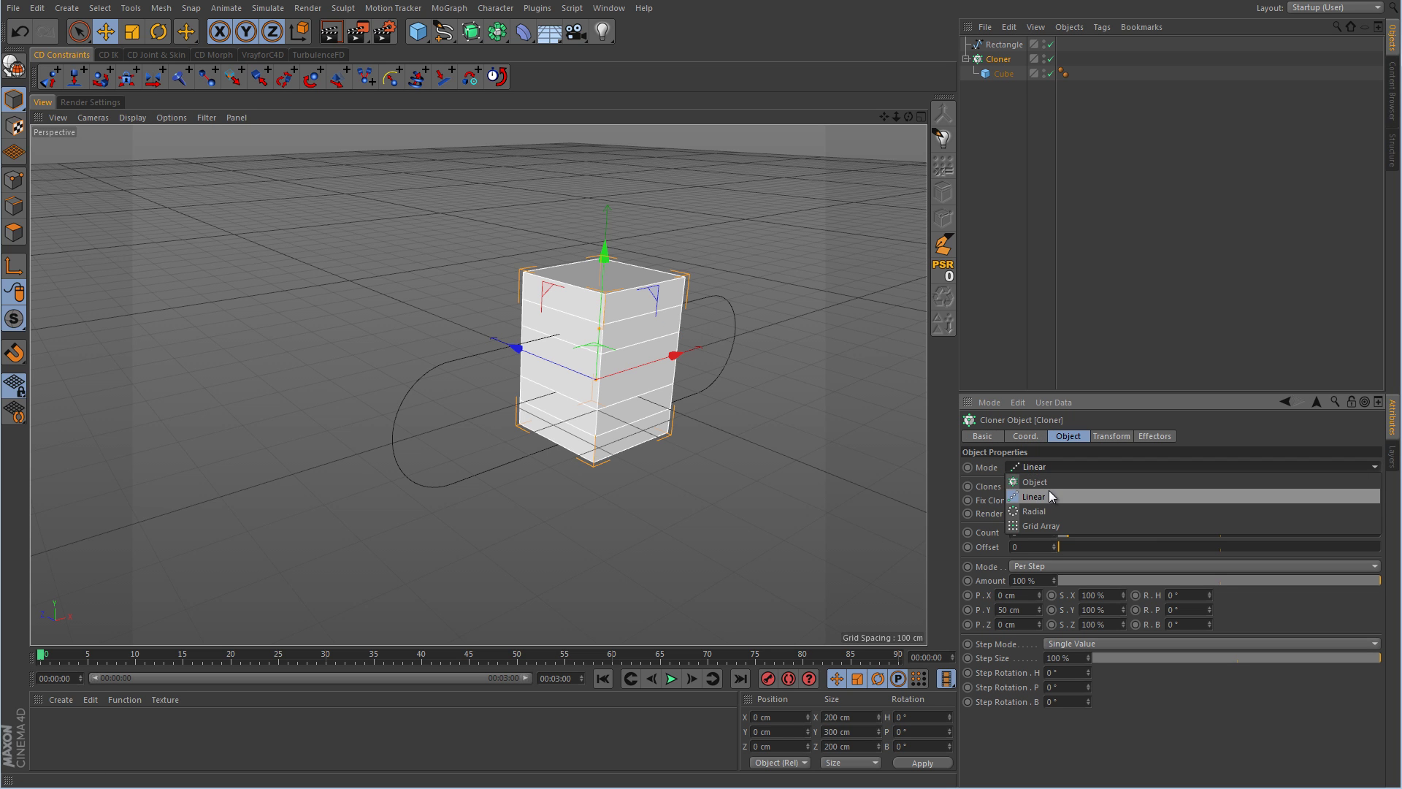
click(1052, 482)
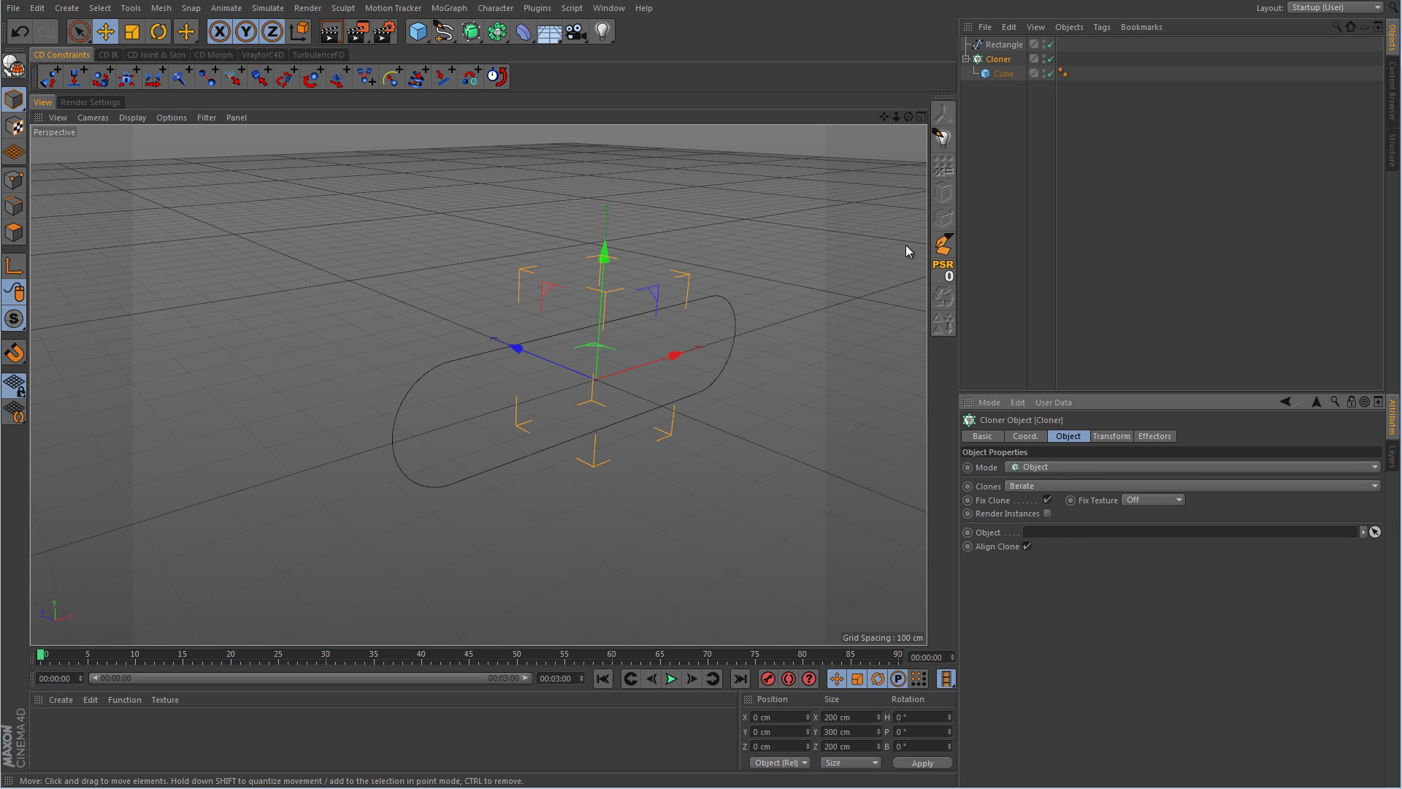
drag(1014, 46, 1050, 531)
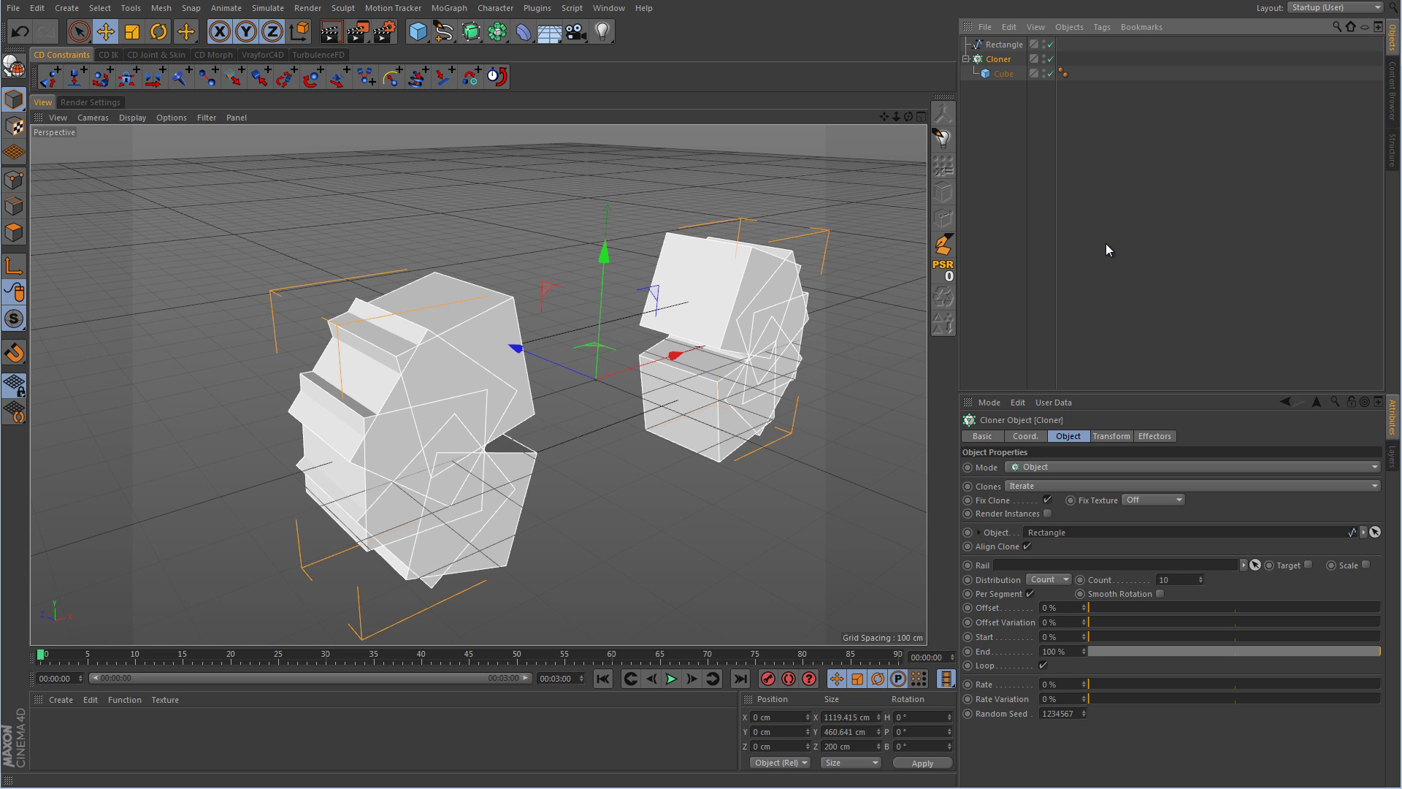
click(1057, 579)
click(1053, 623)
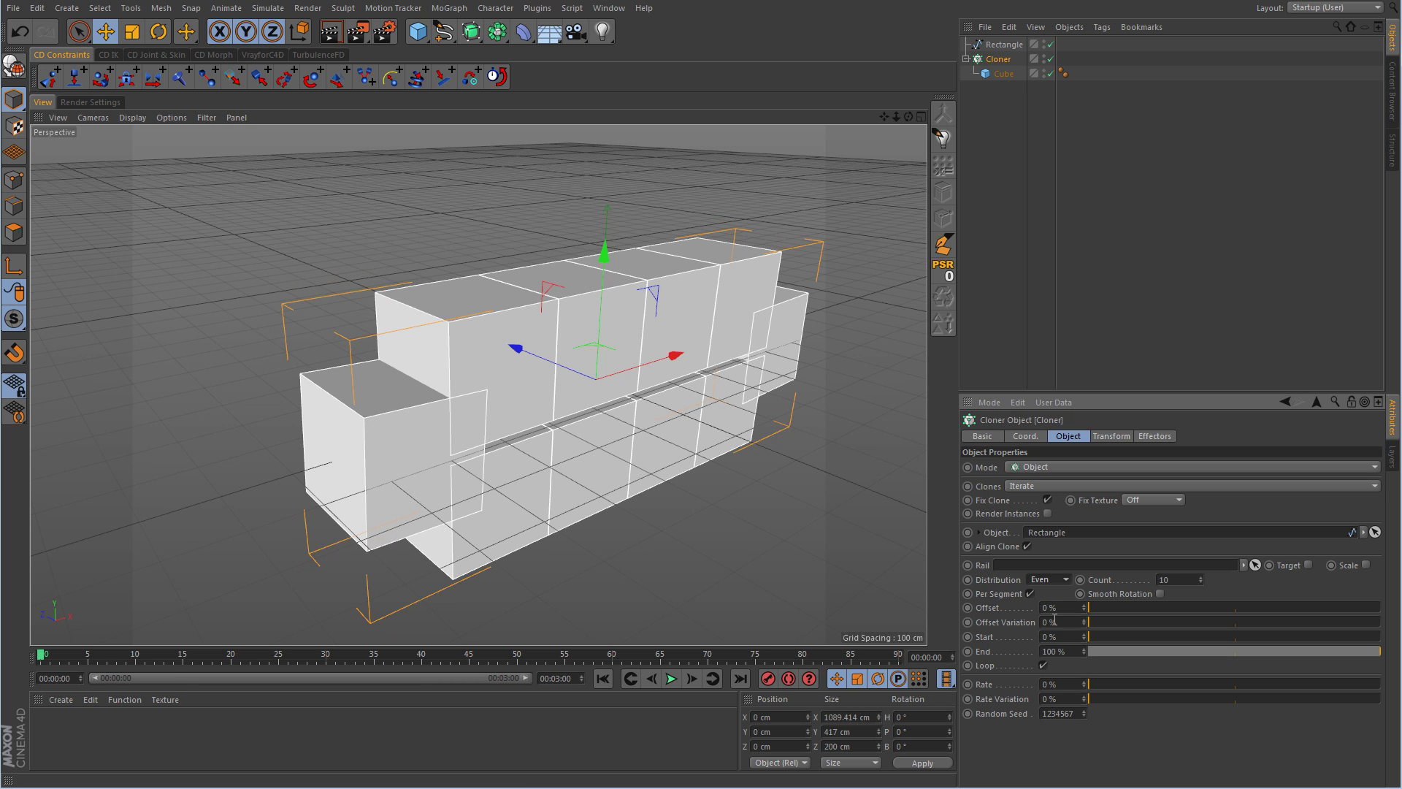
Resize the cloned cube into a thin plate of 9 cm in X, 279 cm in Y and 83 cm in Z.
click(1006, 74)
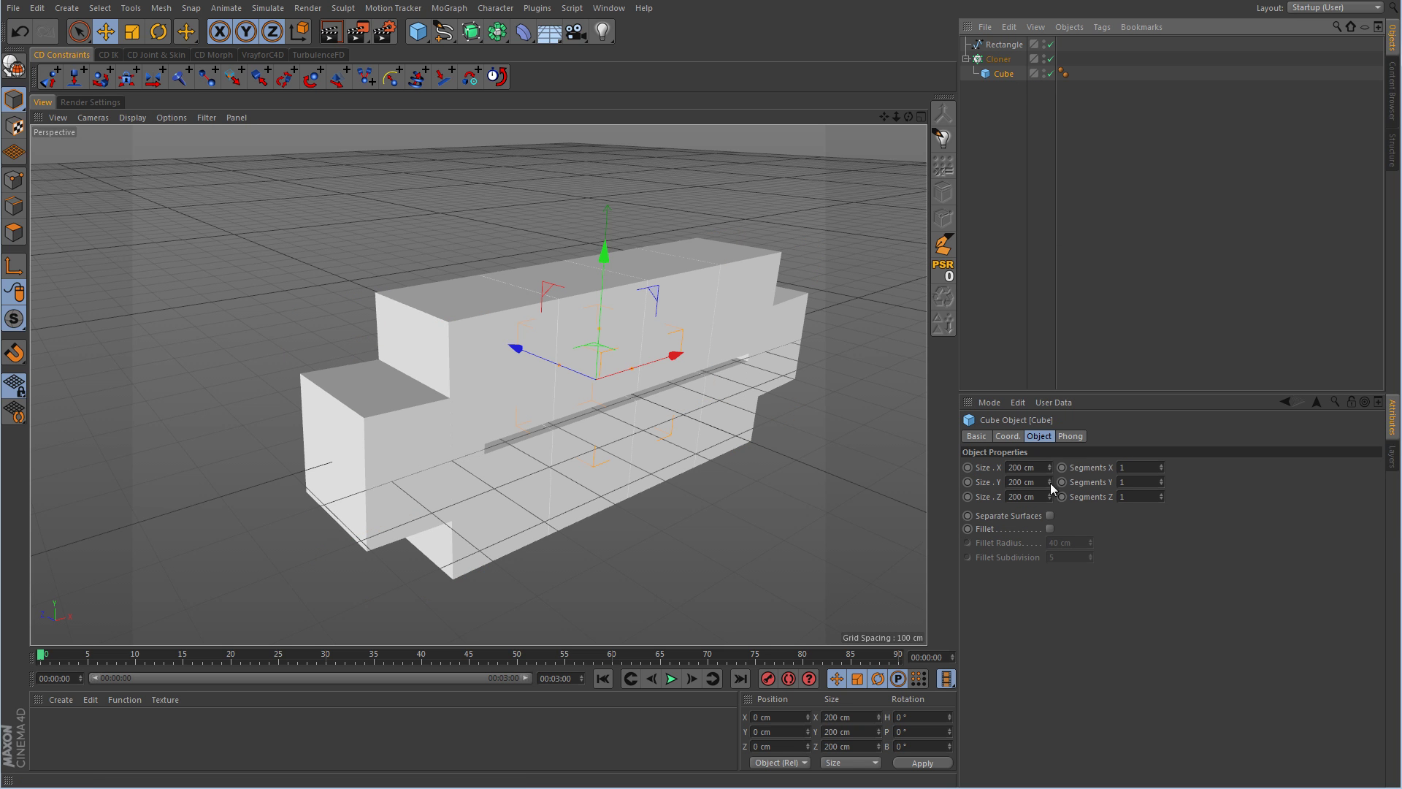
drag(1049, 469, 1050, 496)
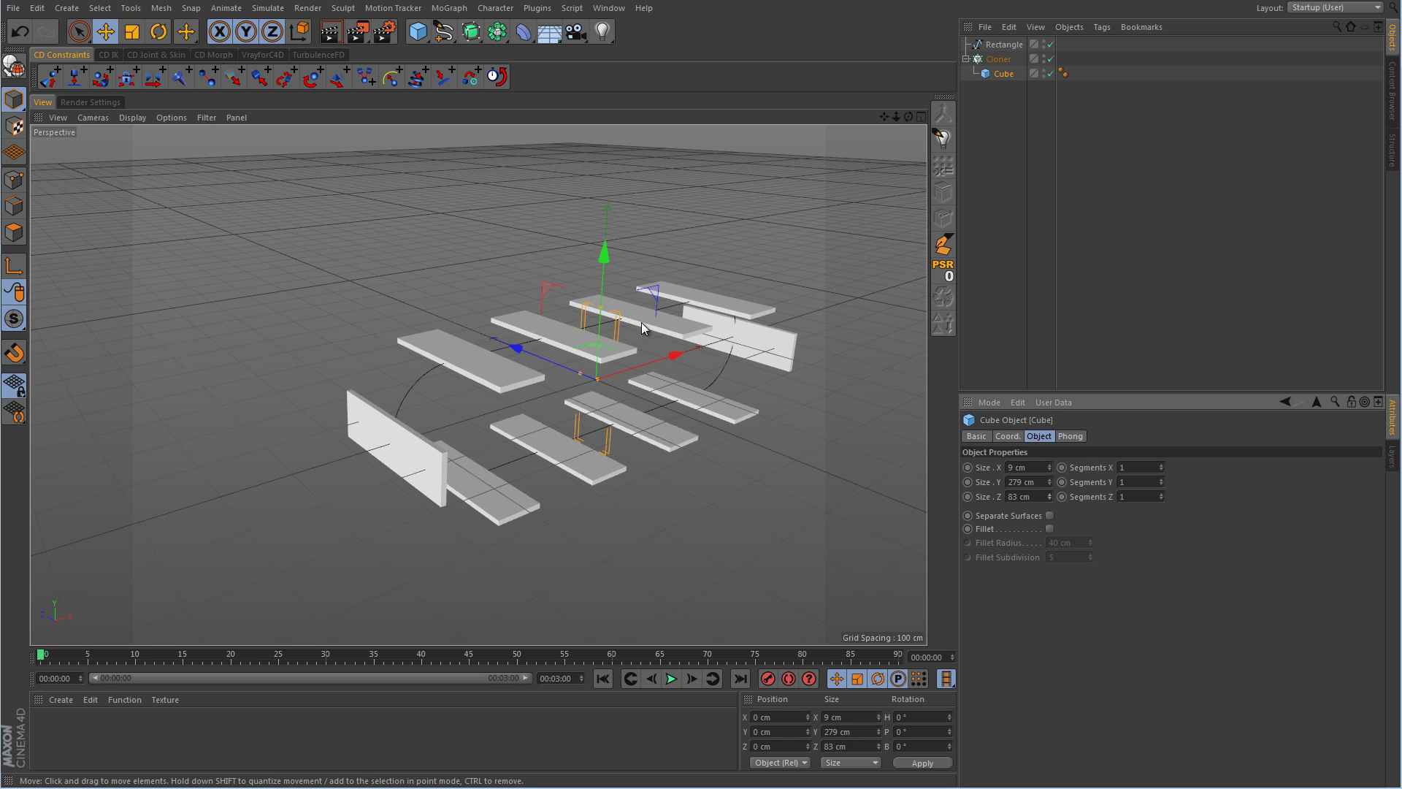
Set the Cloner's count to 23 and check the gaps between plates at the track's curved end.
click(998, 59)
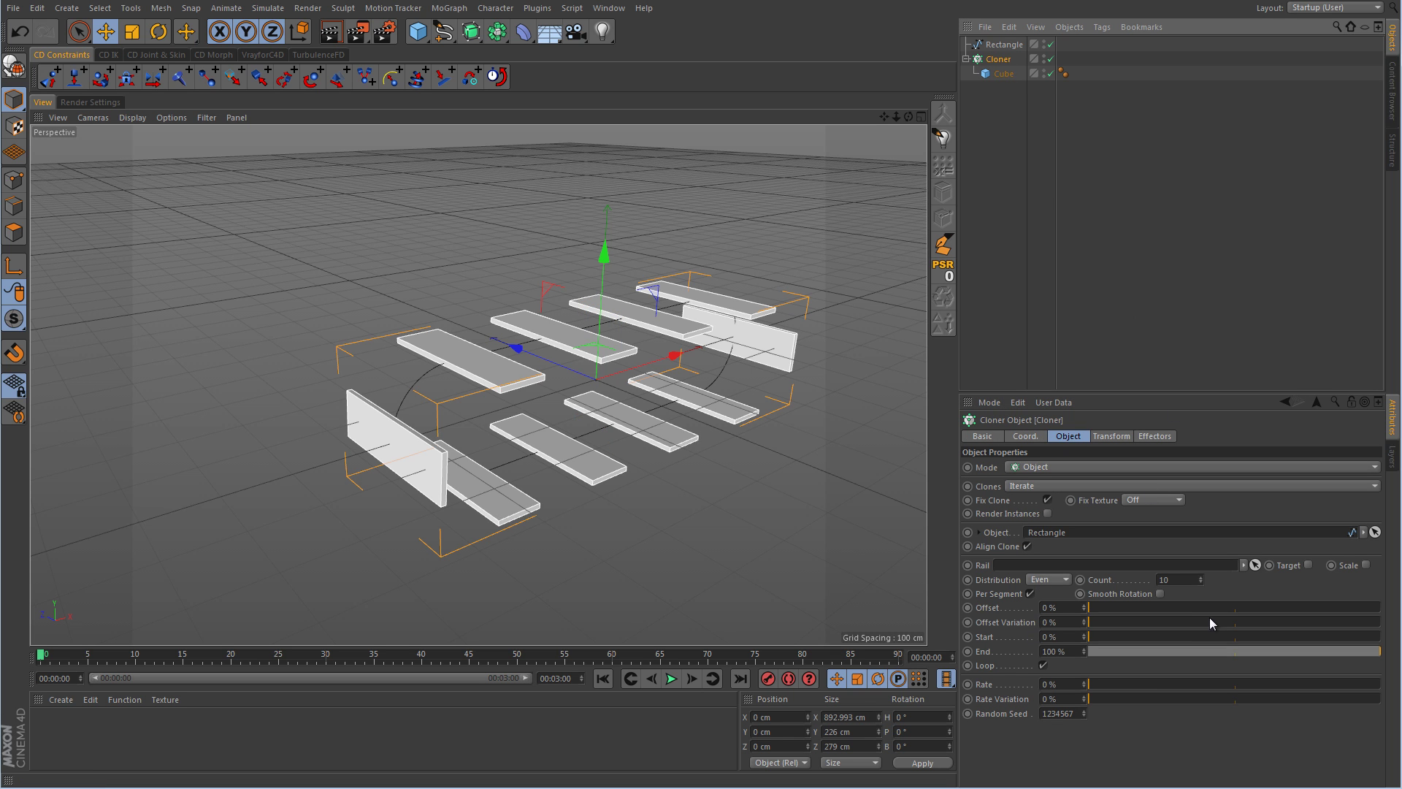
drag(1202, 579, 1202, 577)
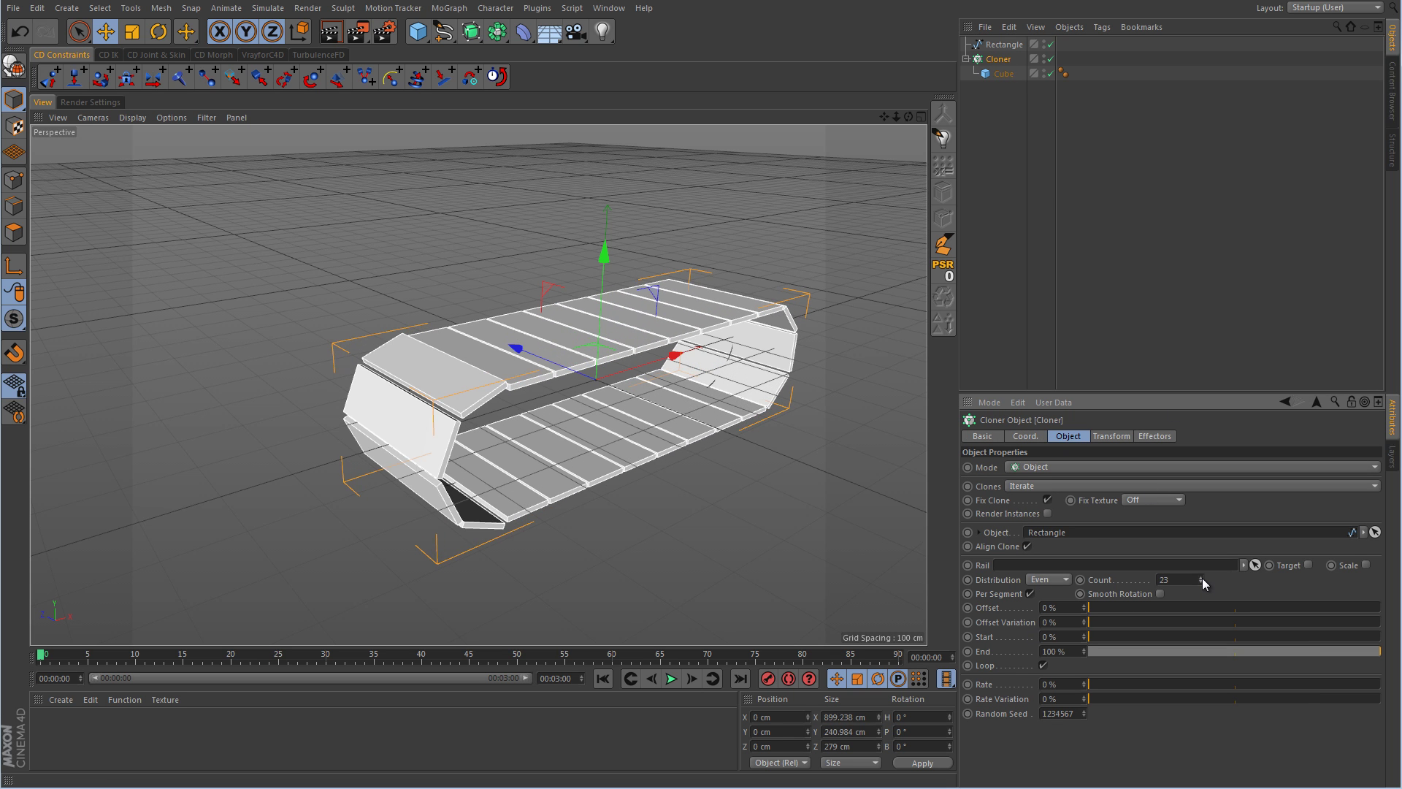
mouse_move(637, 436)
alt+mouse_down()
mouse_move(582, 441)
mouse_move(421, 379)
alt+mouse_up()
scroll(572, 361, up, 10)
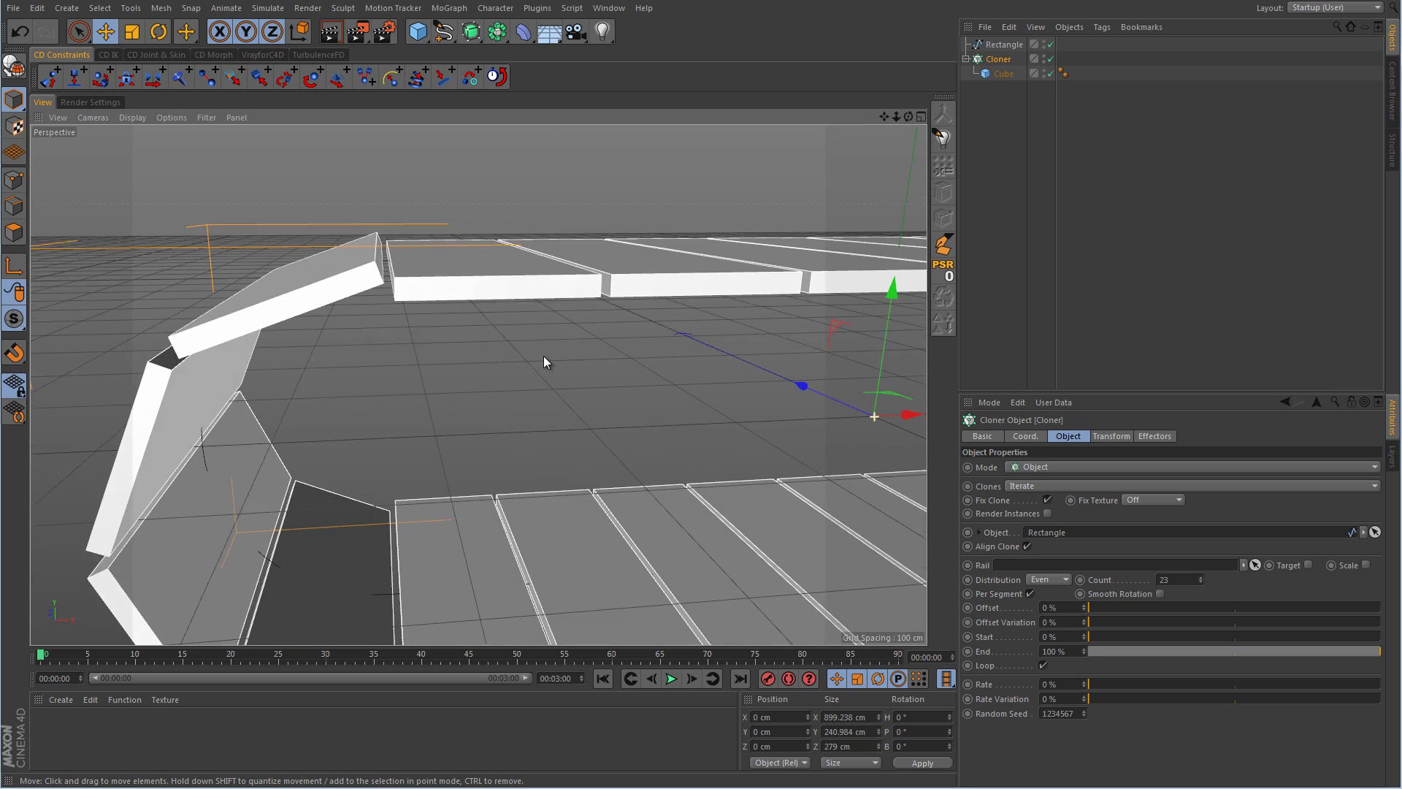
scroll(555, 368, down, 8)
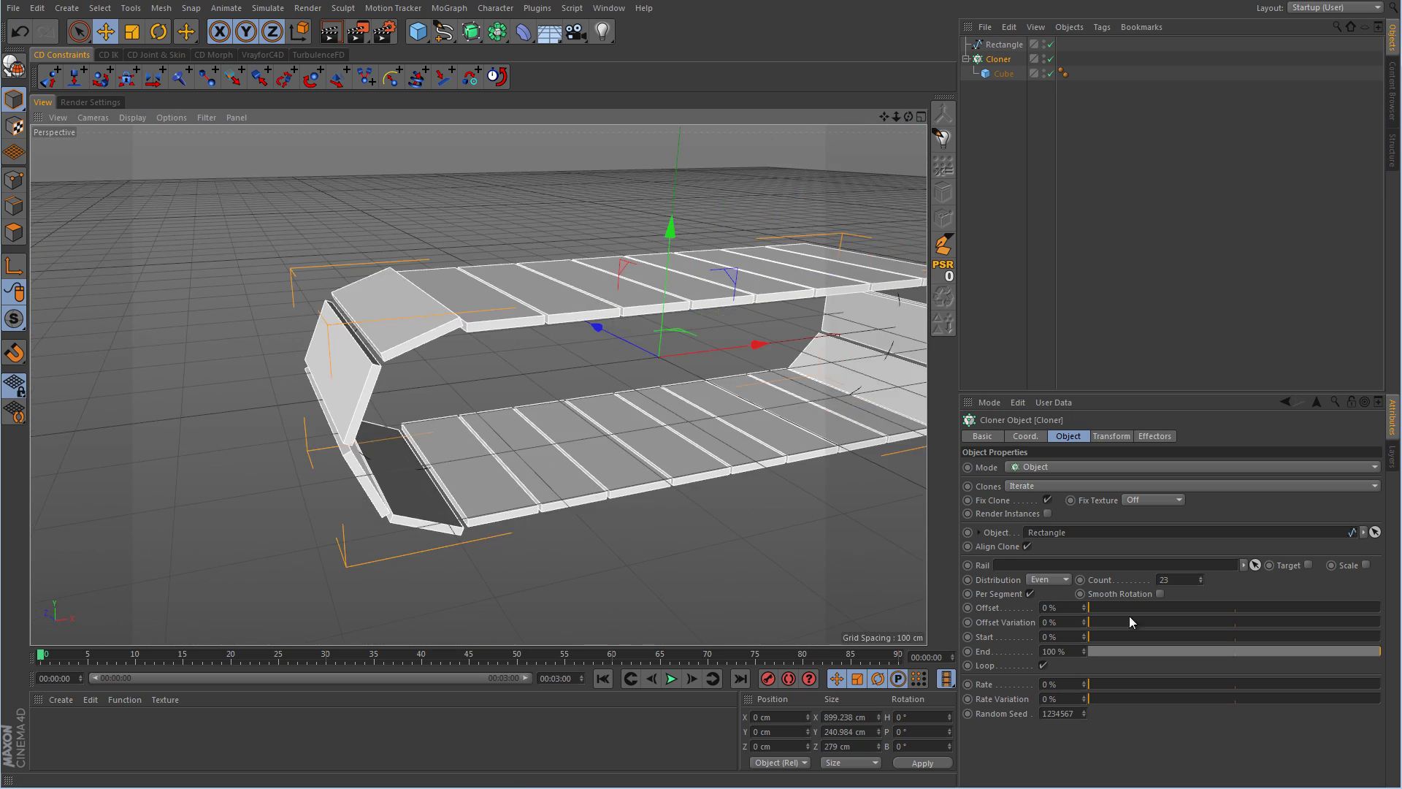
Try a clone count of 24, inspect the plate joints, and set the count back to 23.
click(1200, 577)
alt+drag(580, 383, 533, 340)
scroll(552, 305, up, 8)
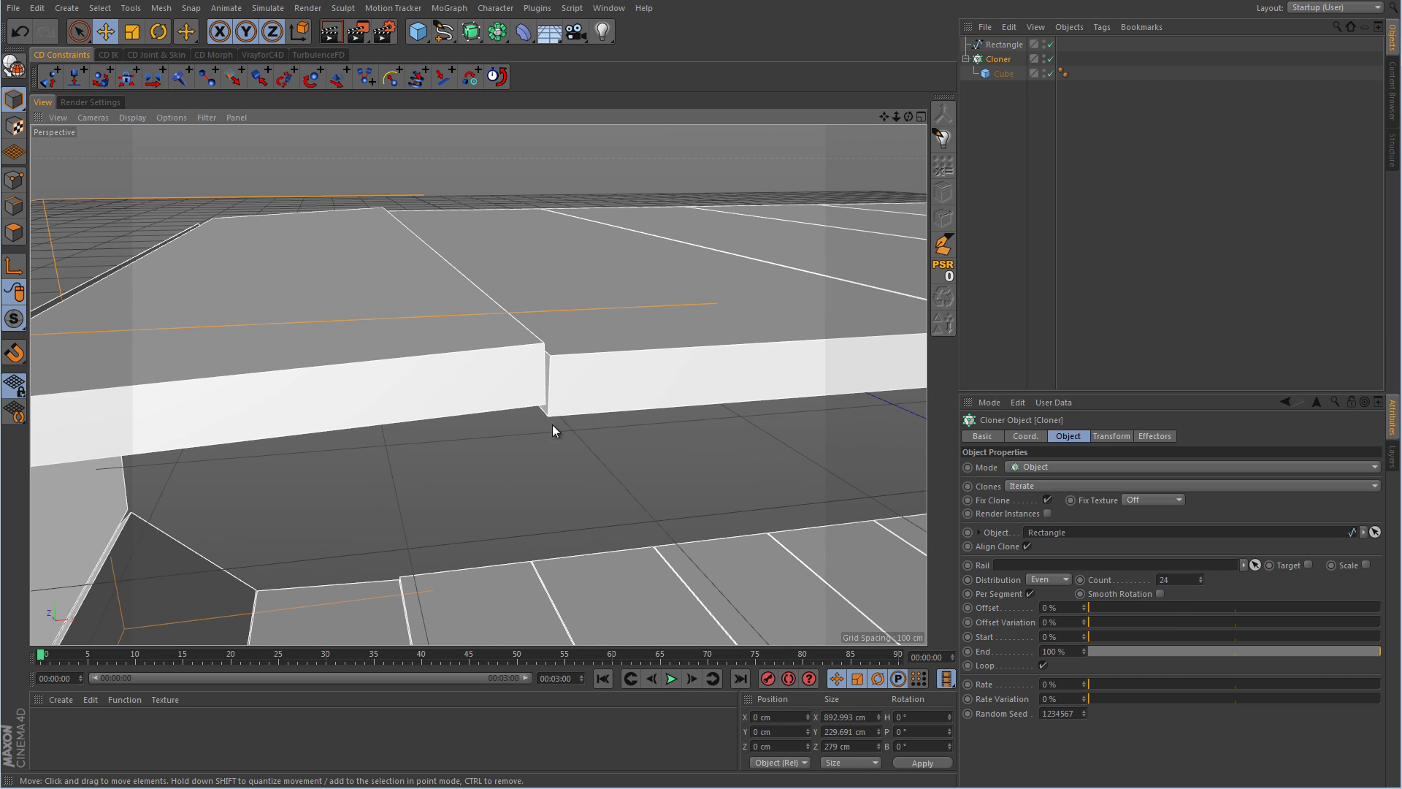
scroll(537, 397, down, 5)
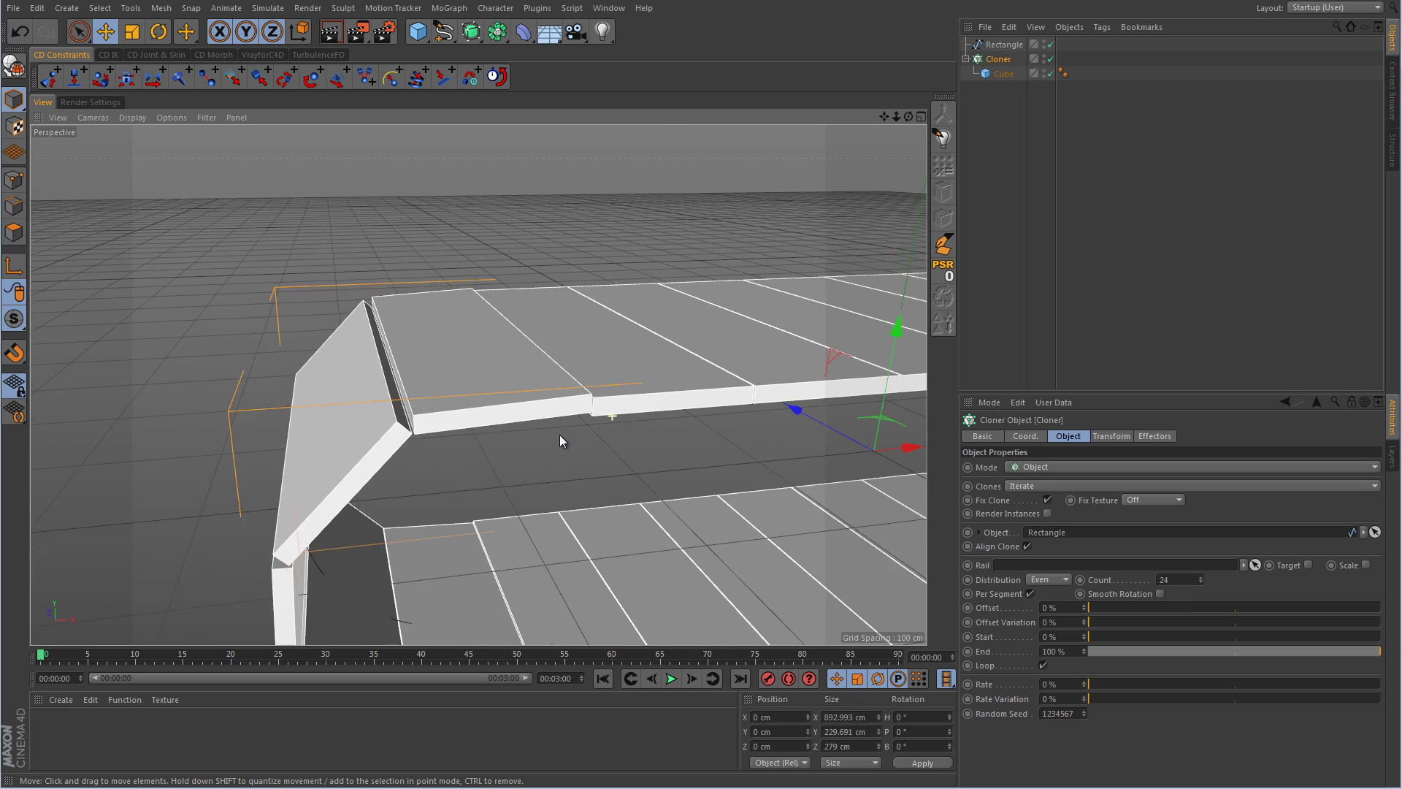
click(1202, 584)
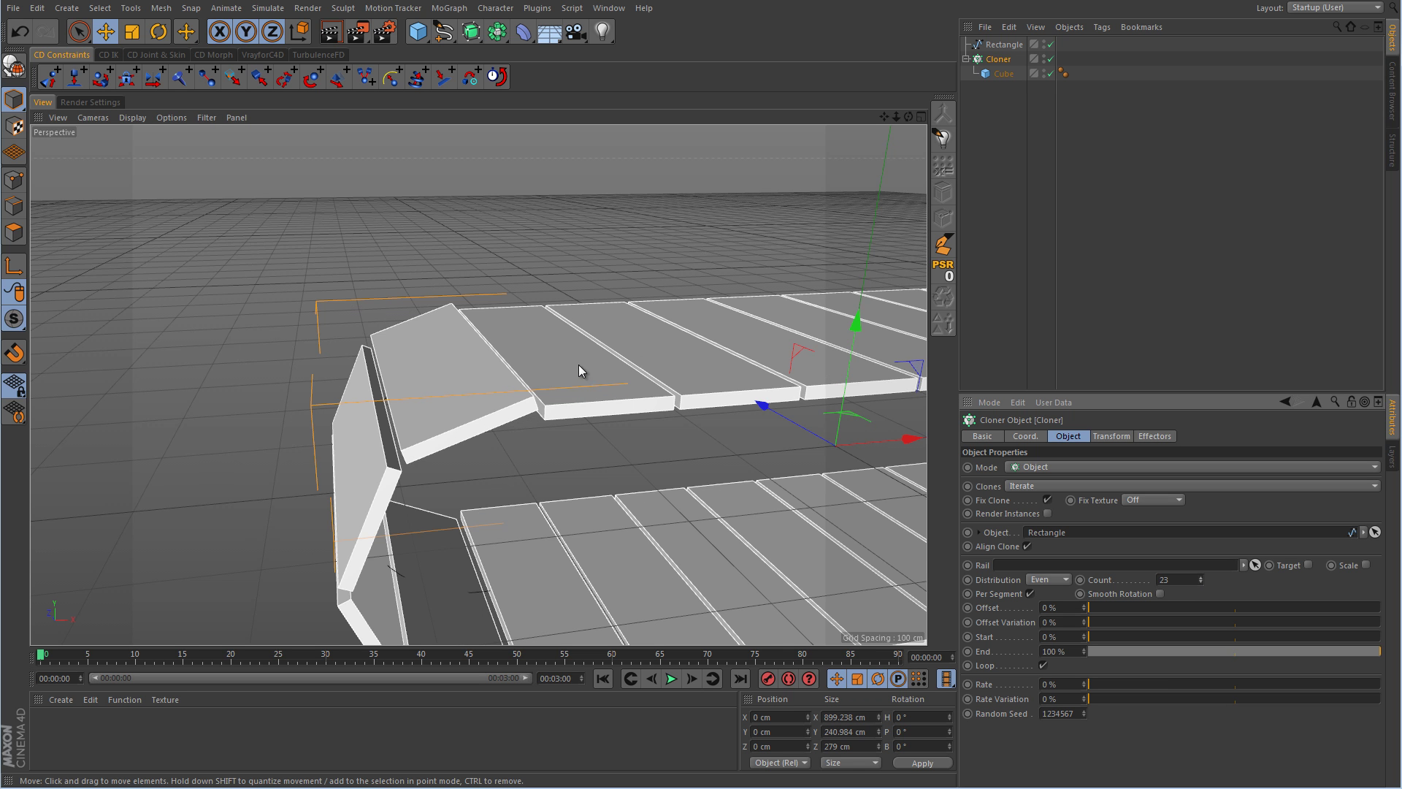
Enable Smooth Rotation on the Cloner and test the track's motion with the Offset, leaving it at 0%.
scroll(689, 406, down, 5)
scroll(530, 365, down, 4)
alt+drag(530, 365, 616, 384)
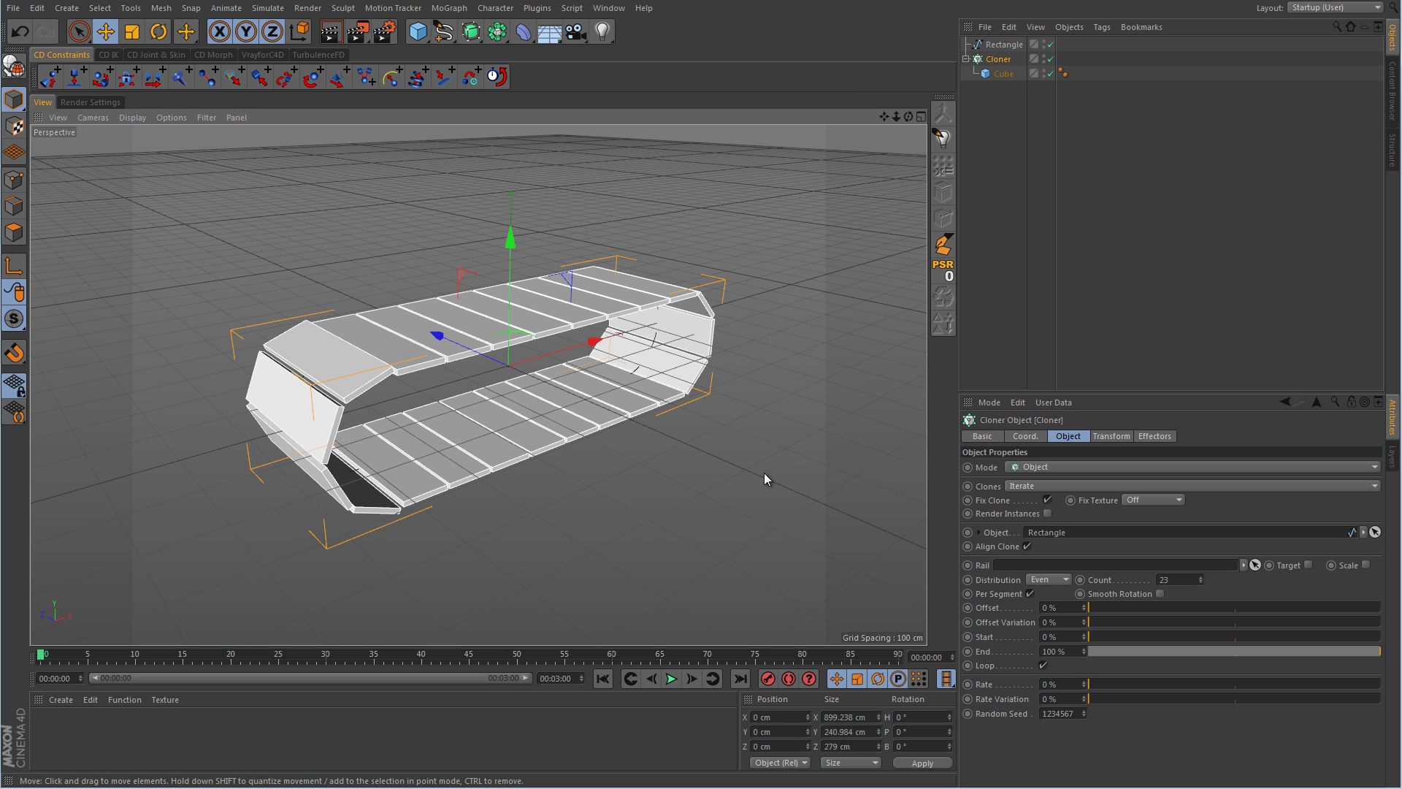
click(1161, 593)
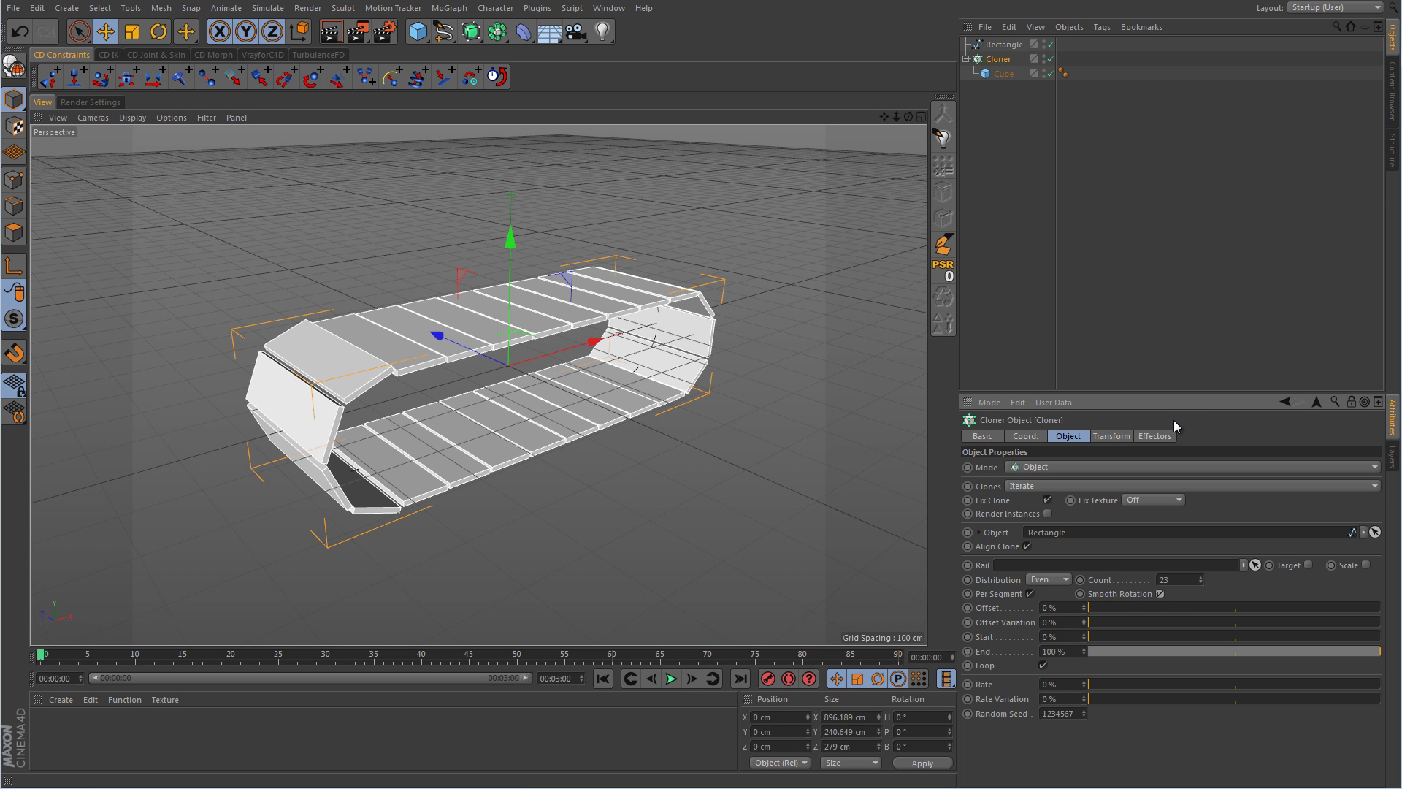
mouse_move(1097, 606)
mouse_down()
mouse_move(1167, 607)
mouse_move(1082, 609)
mouse_up()
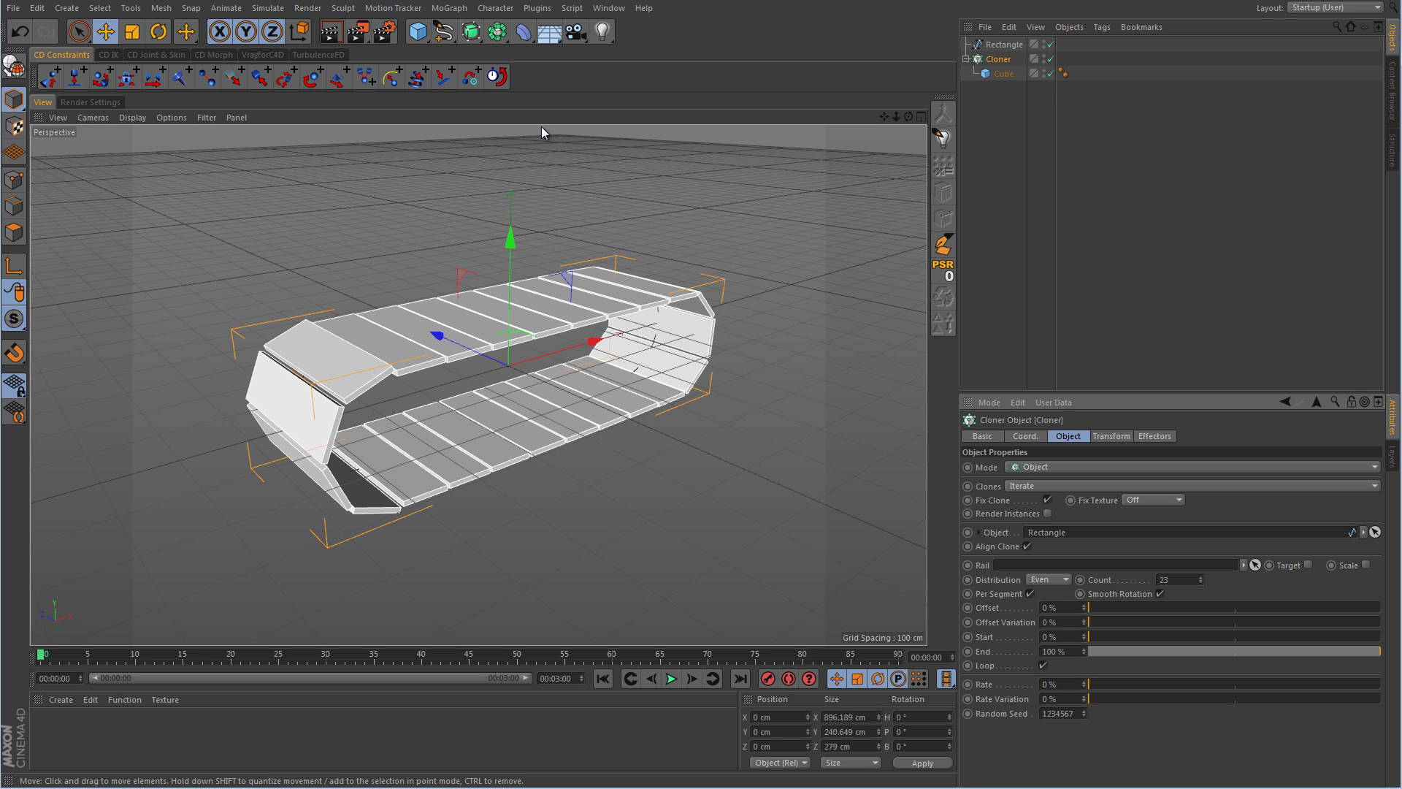
Add a cylinder primitive and set its orientation to +Z in the front view.
click(417, 31)
click(683, 64)
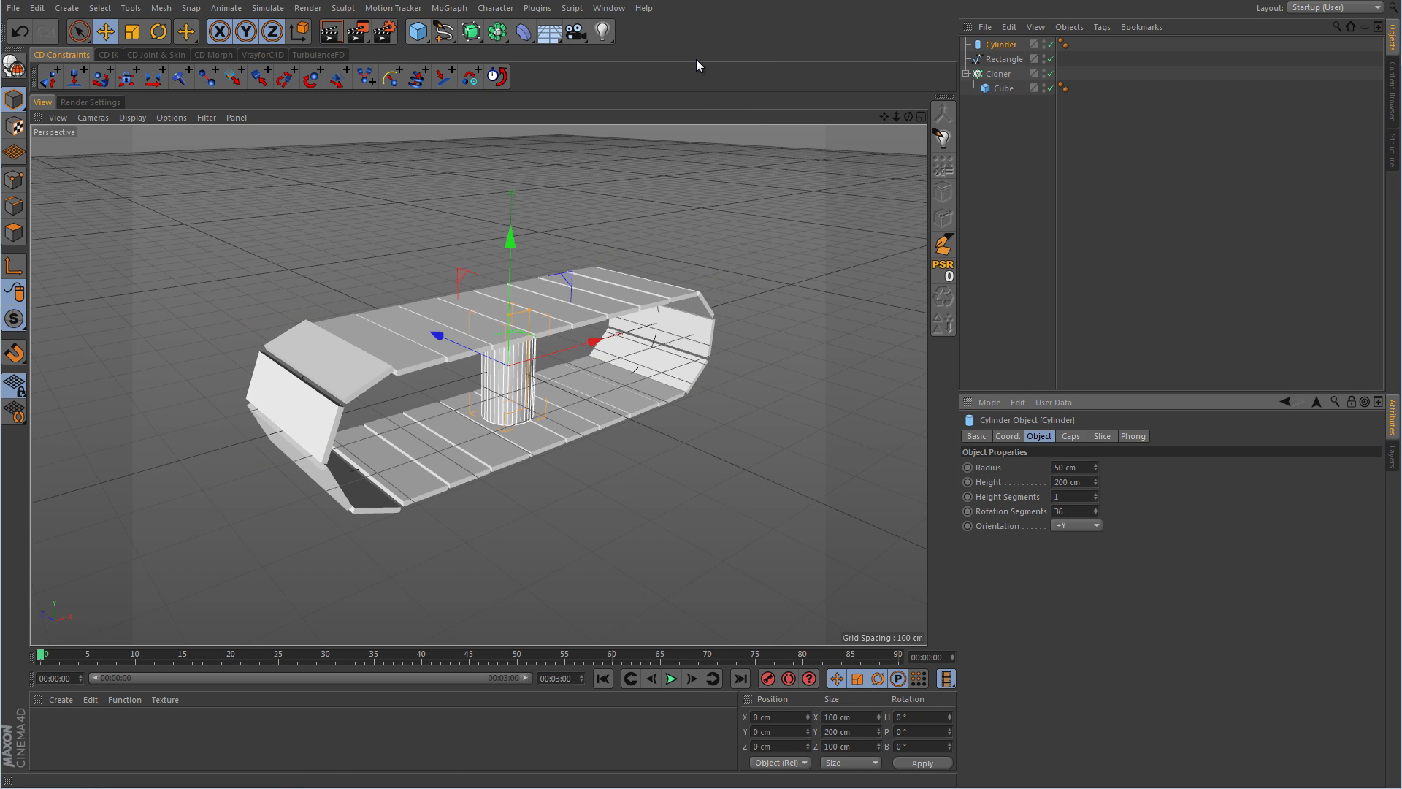
middle_click(742, 505)
middle_click(742, 506)
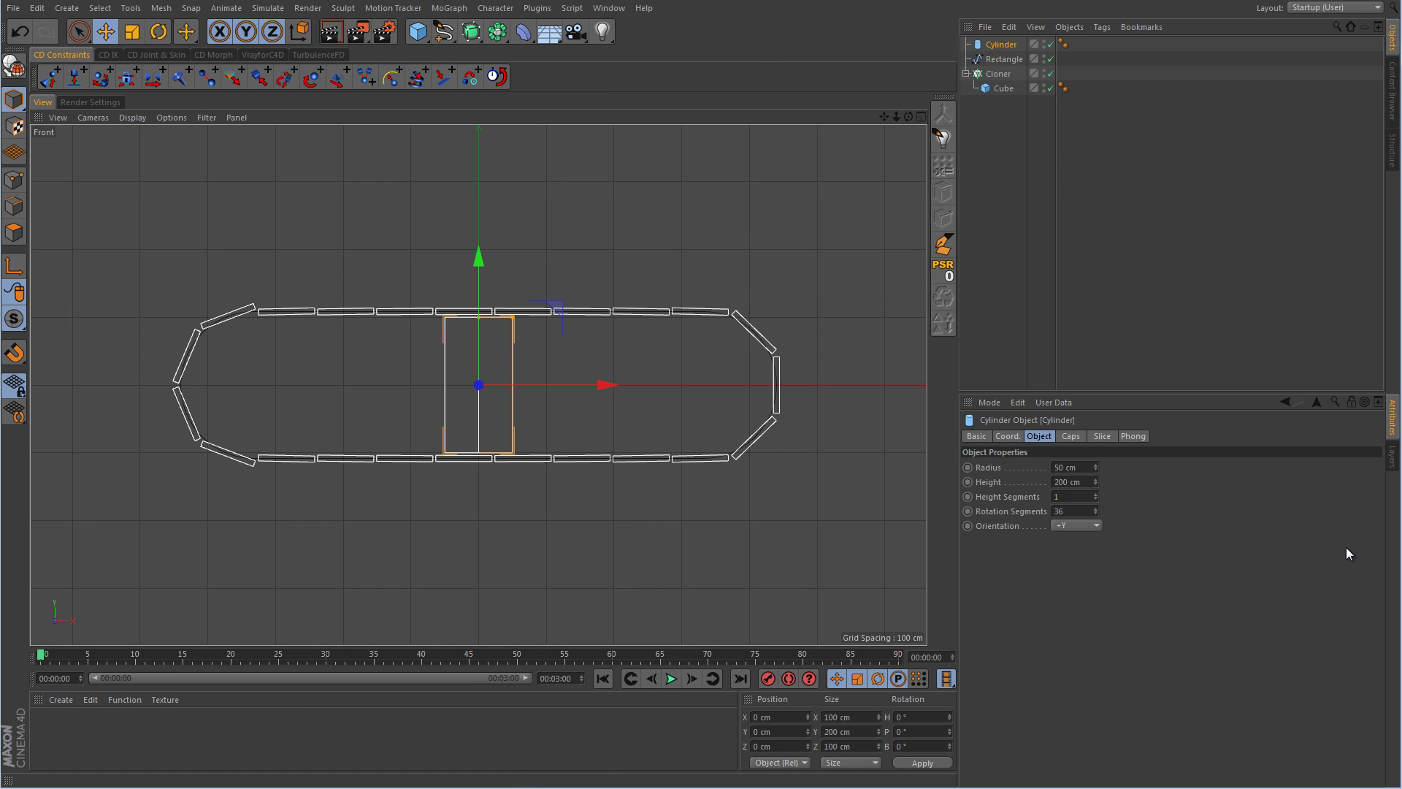
click(1086, 526)
click(1079, 600)
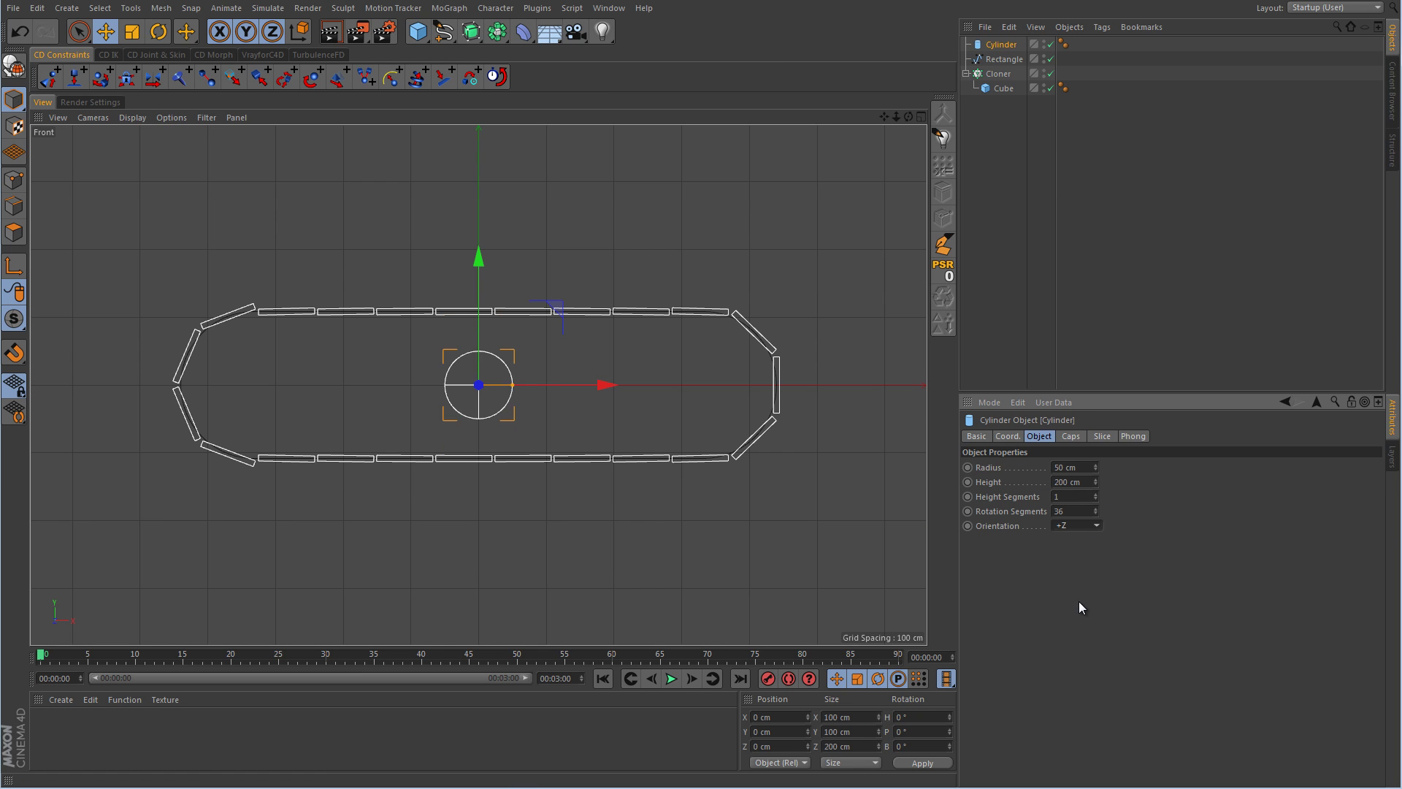
Move the cylinder into the track's -X end at X about -327 cm and enlarge its radius to about 107.6 cm.
drag(608, 385, 376, 387)
scroll(321, 387, up, 5)
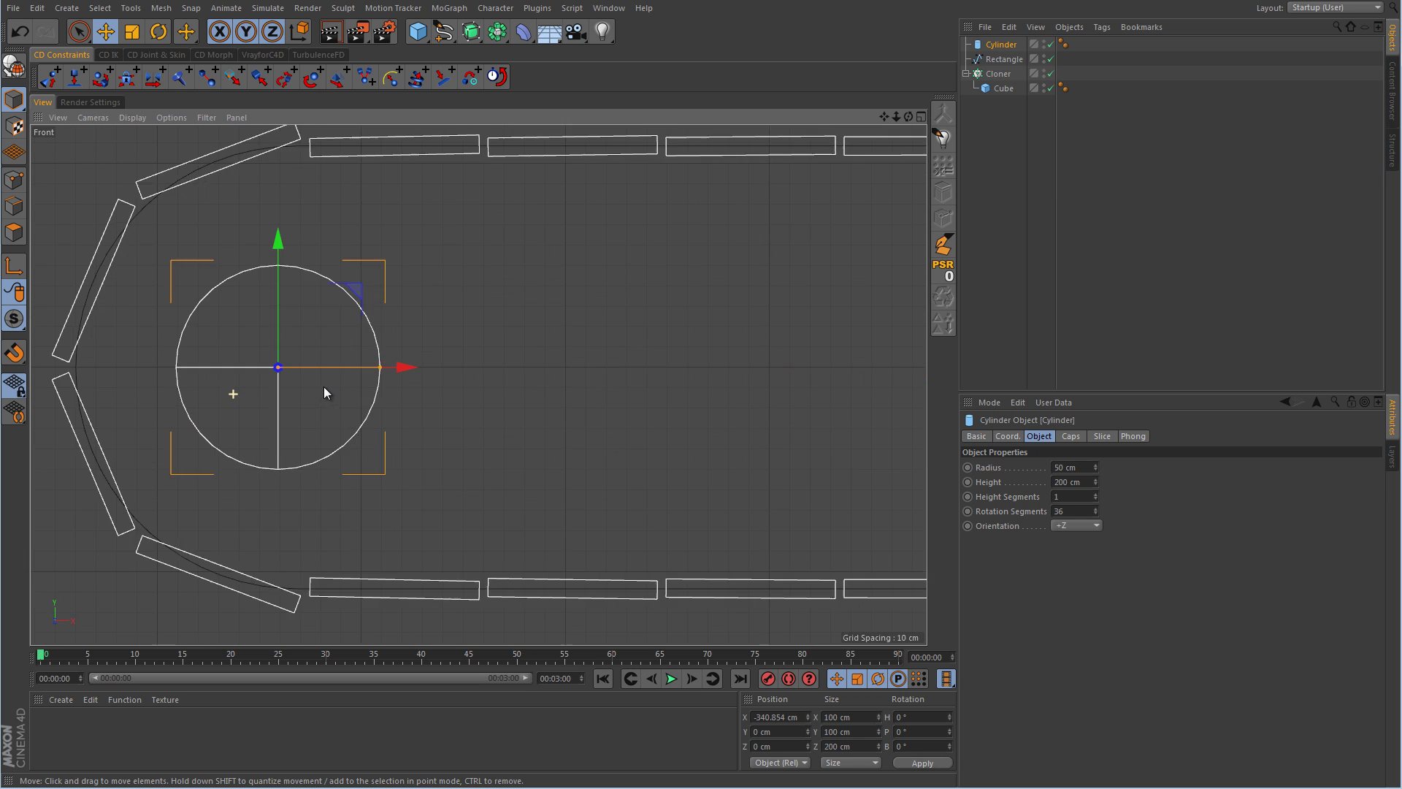
scroll(397, 418, down, 2)
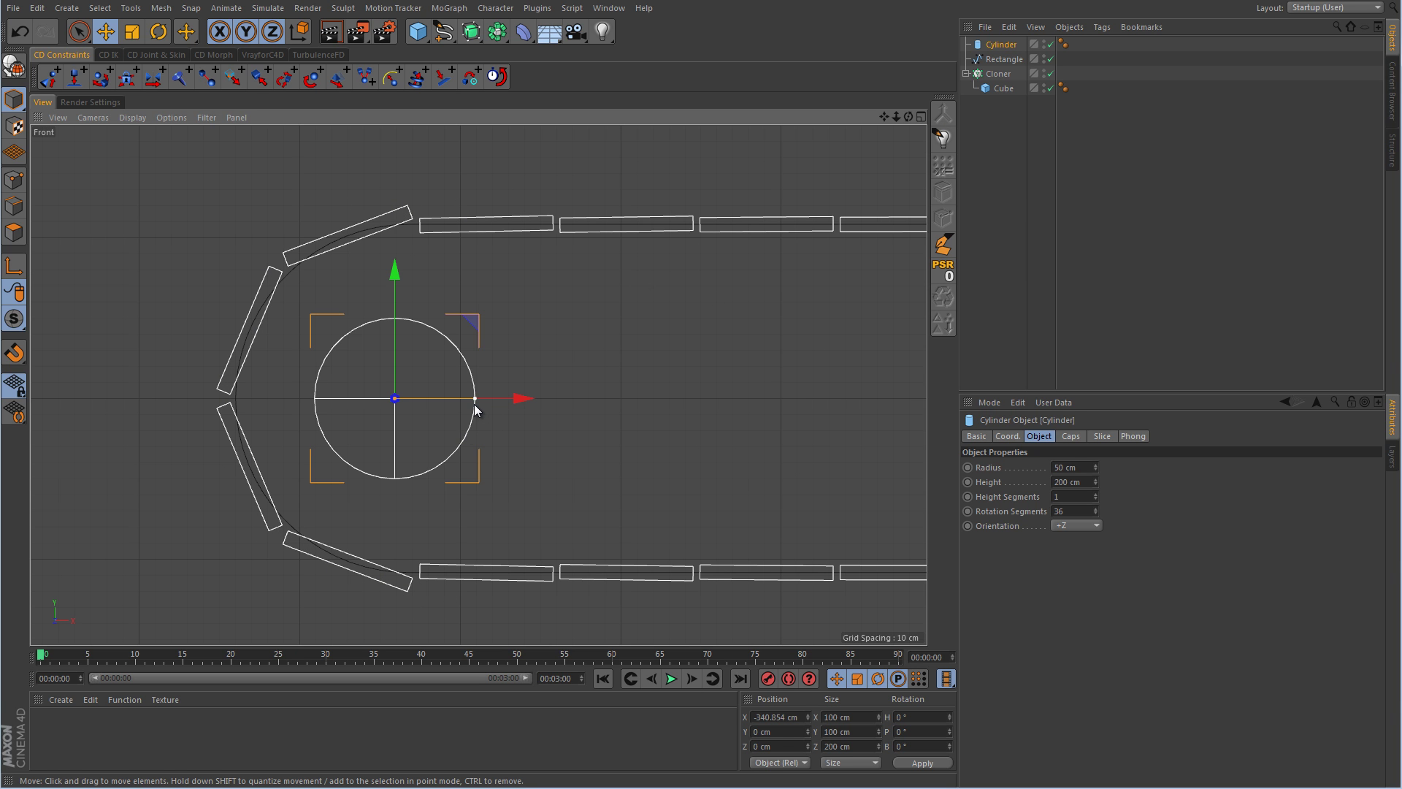
drag(475, 406, 603, 403)
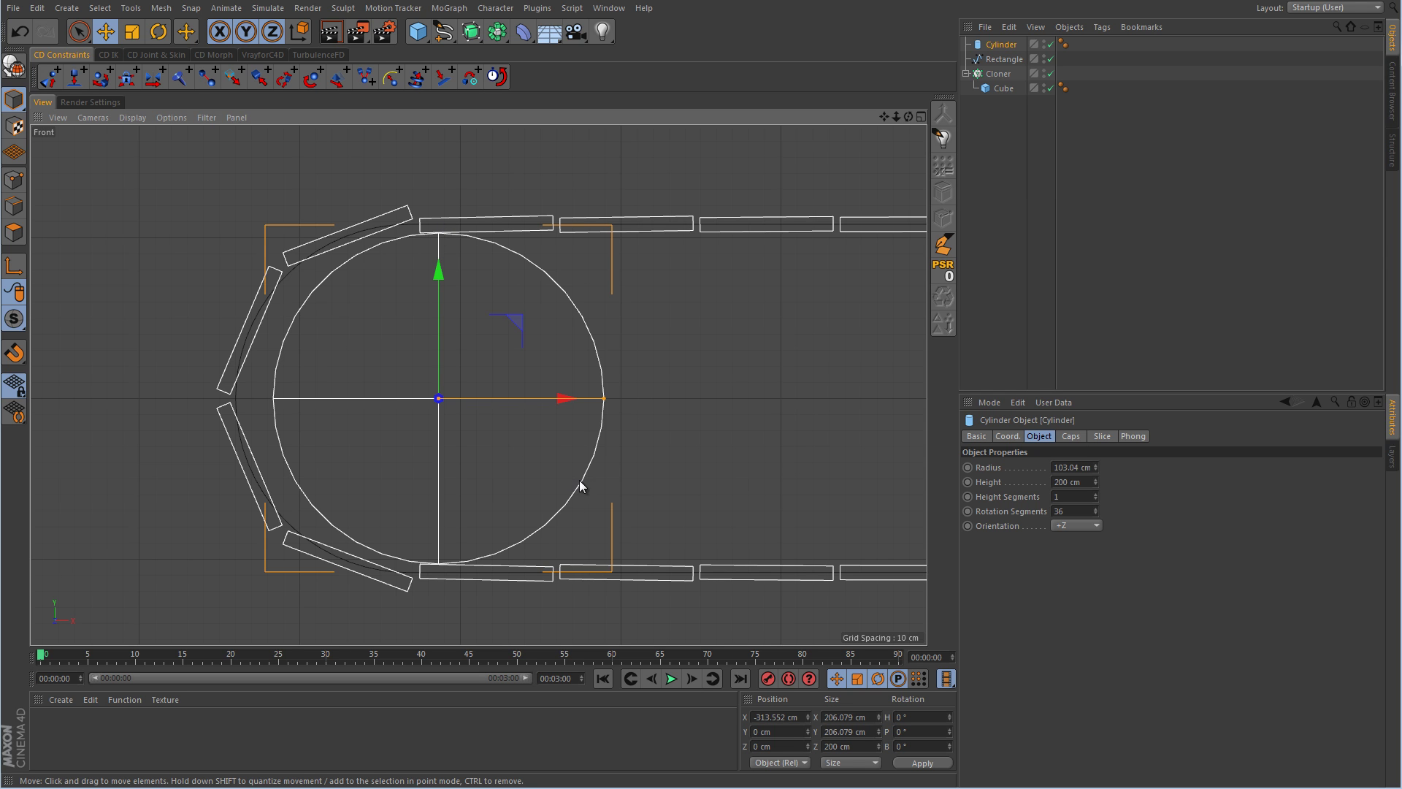
drag(603, 397, 611, 400)
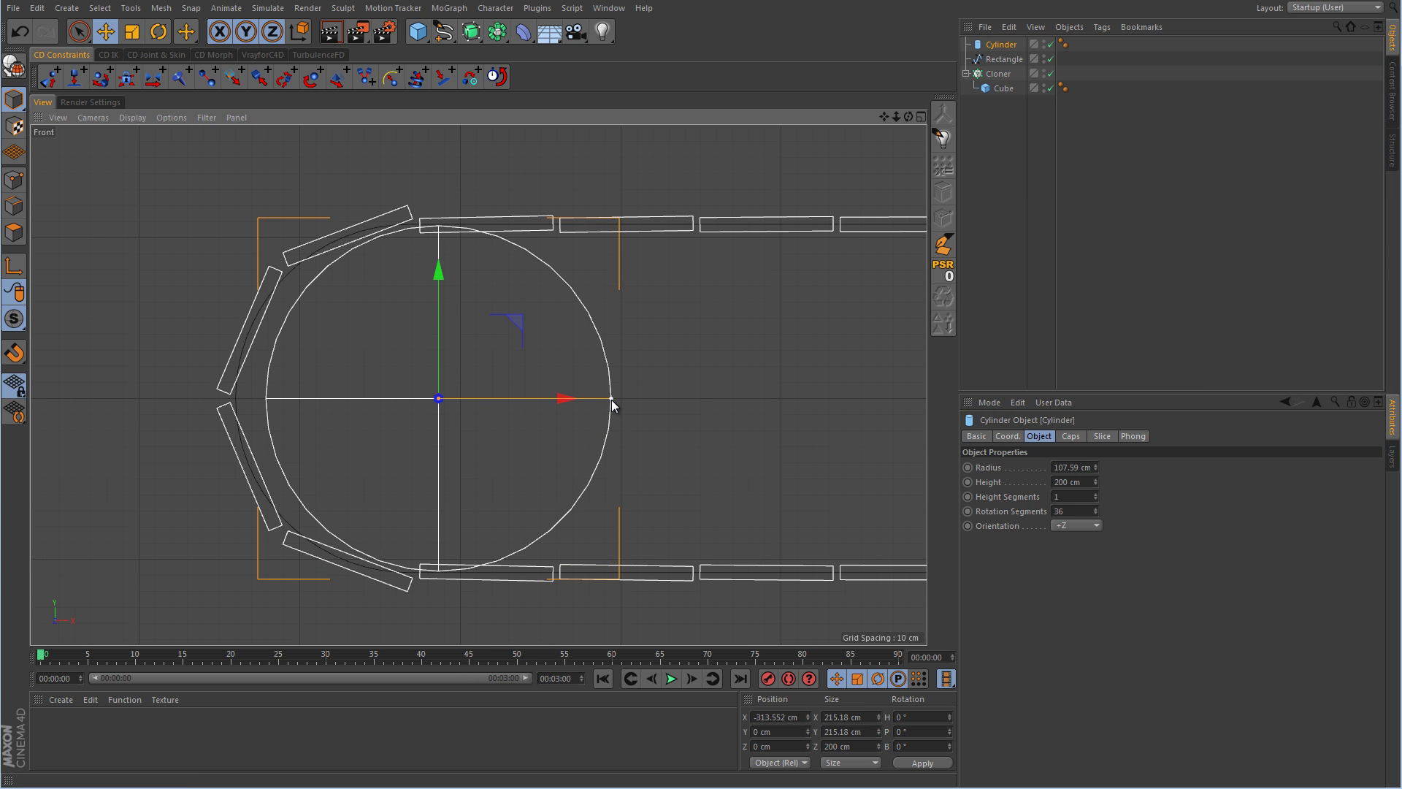
drag(563, 398, 548, 409)
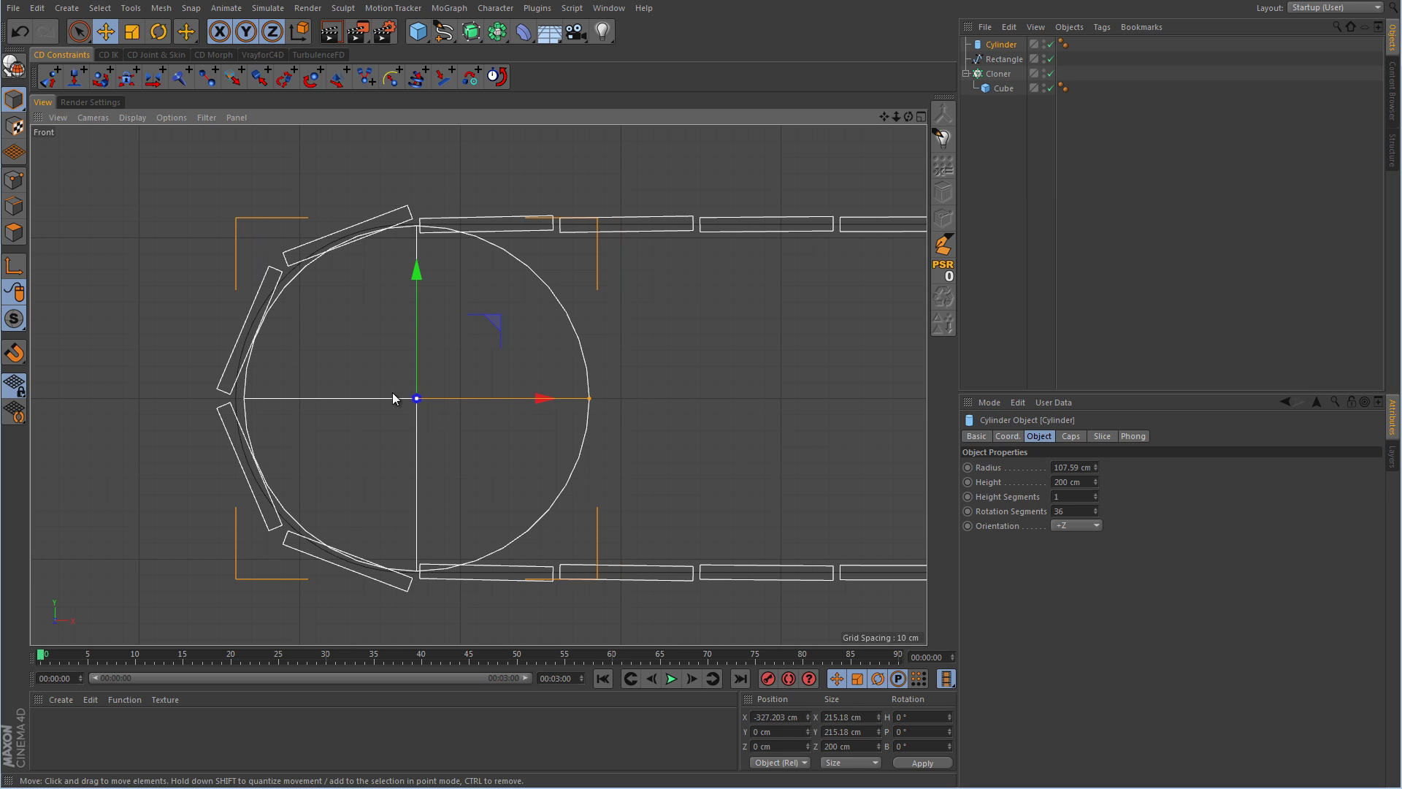
Refine the cylinder's fit inside the curved plates with X at about -333 cm and a radius of about 100.5 cm.
scroll(326, 354, up, 5)
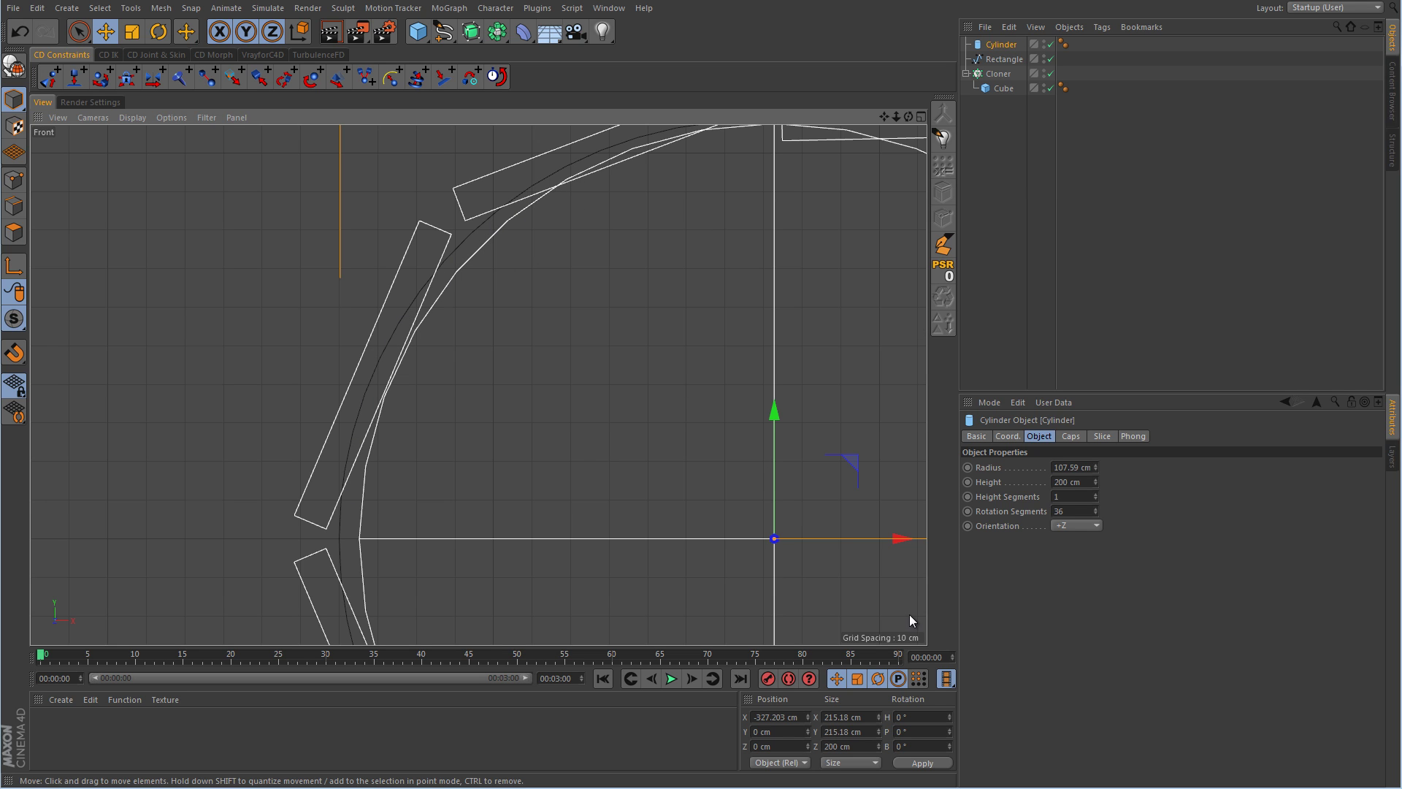
drag(898, 540, 876, 550)
scroll(612, 395, down, 5)
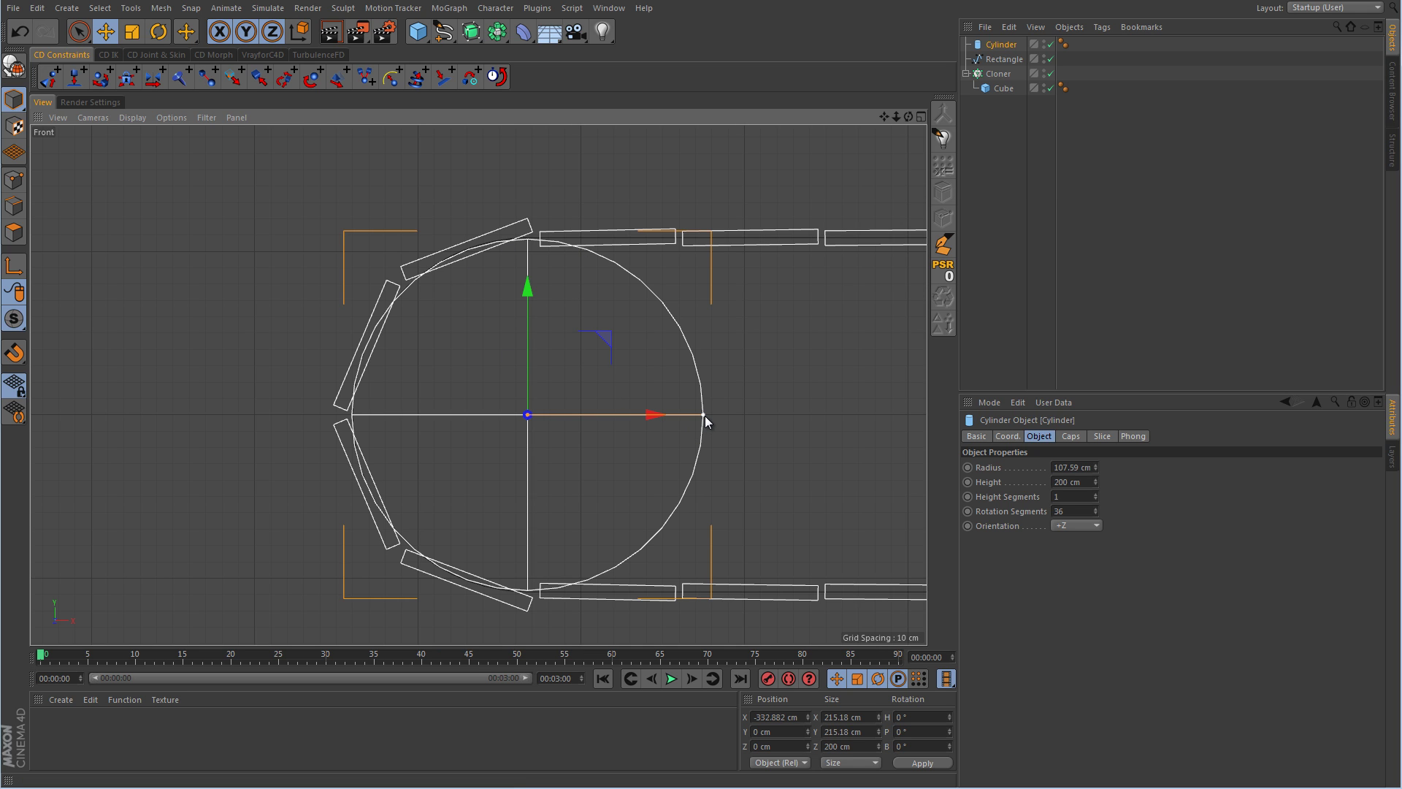
drag(704, 415, 691, 419)
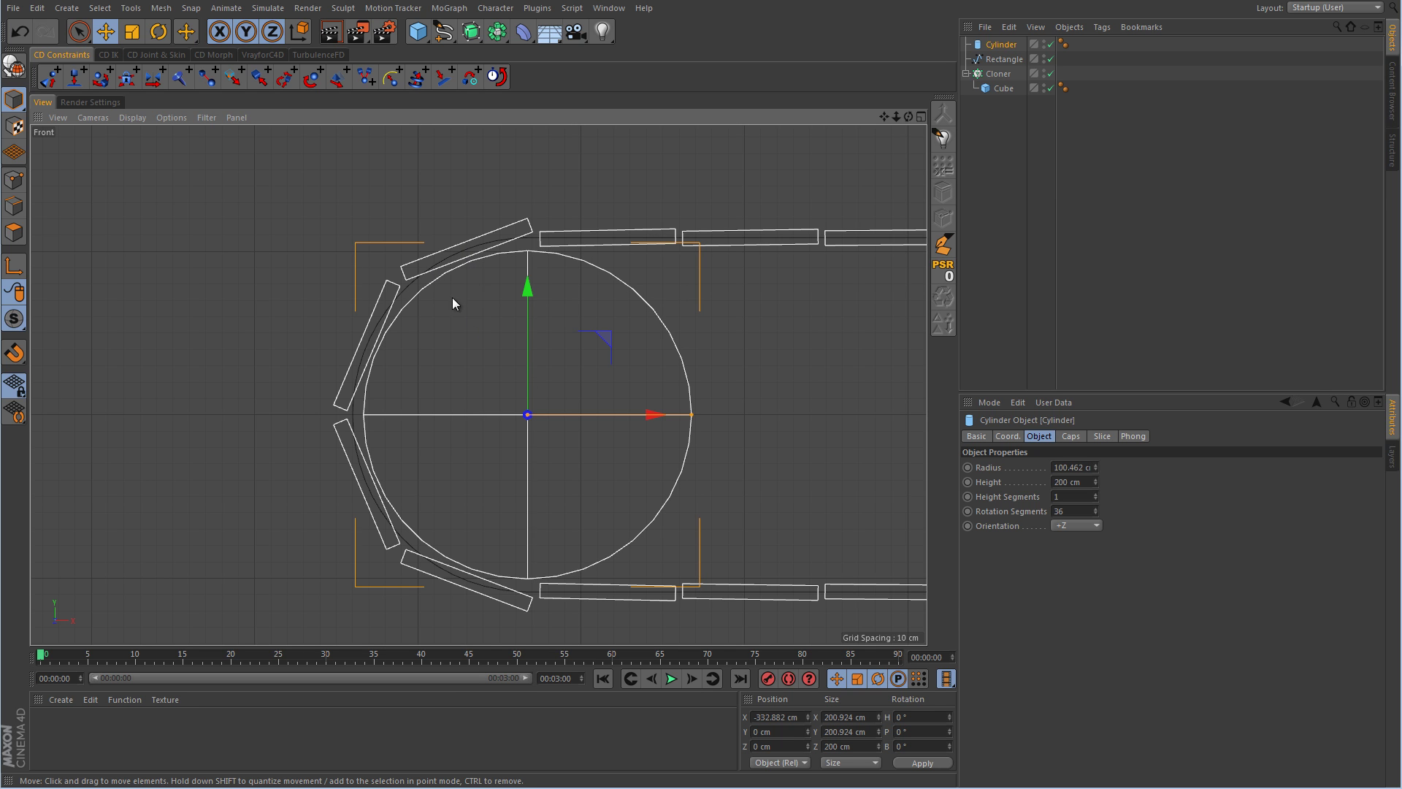
Make the cylinder editable in the perspective view and activate Live Selection in polygon mode.
middle_click(559, 365)
middle_click(357, 300)
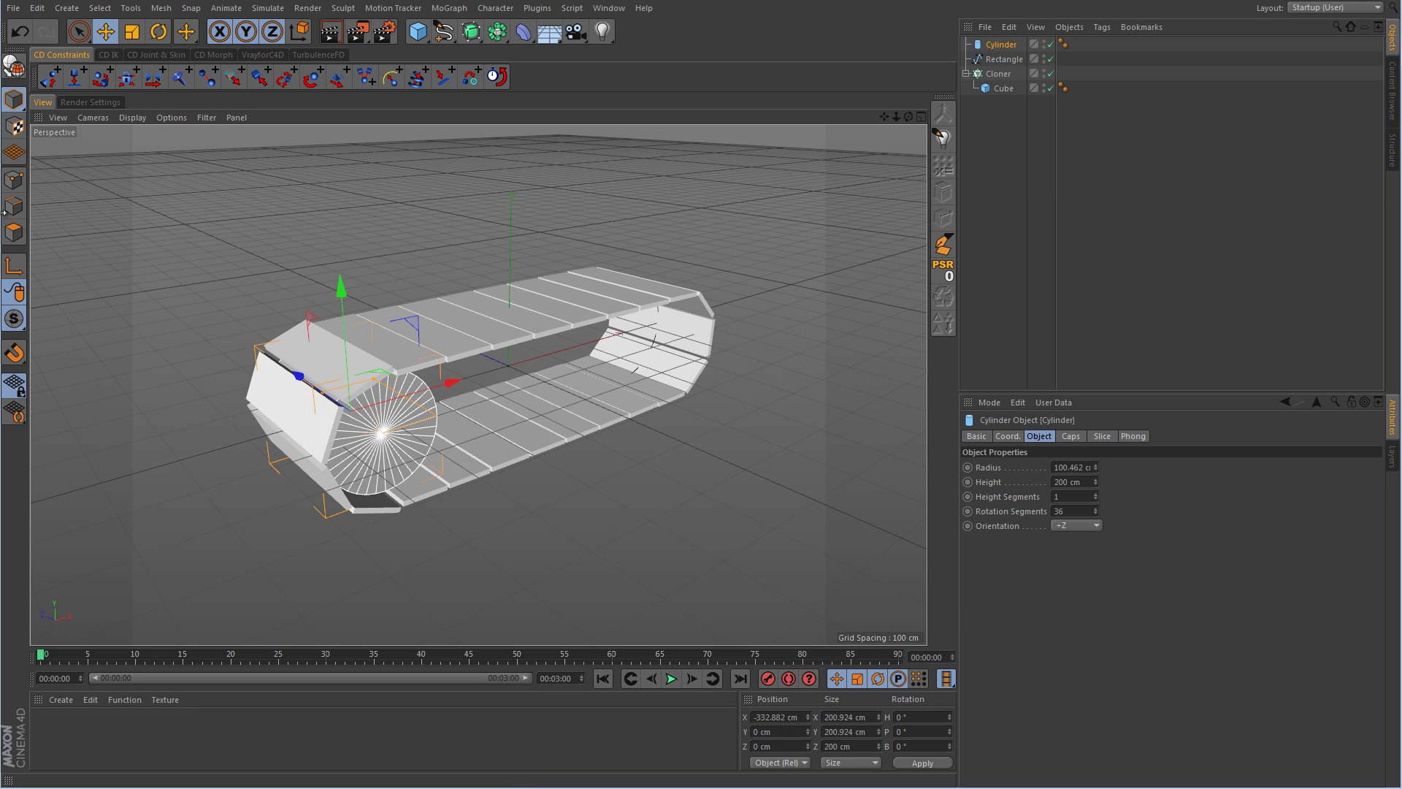
click(13, 67)
click(14, 179)
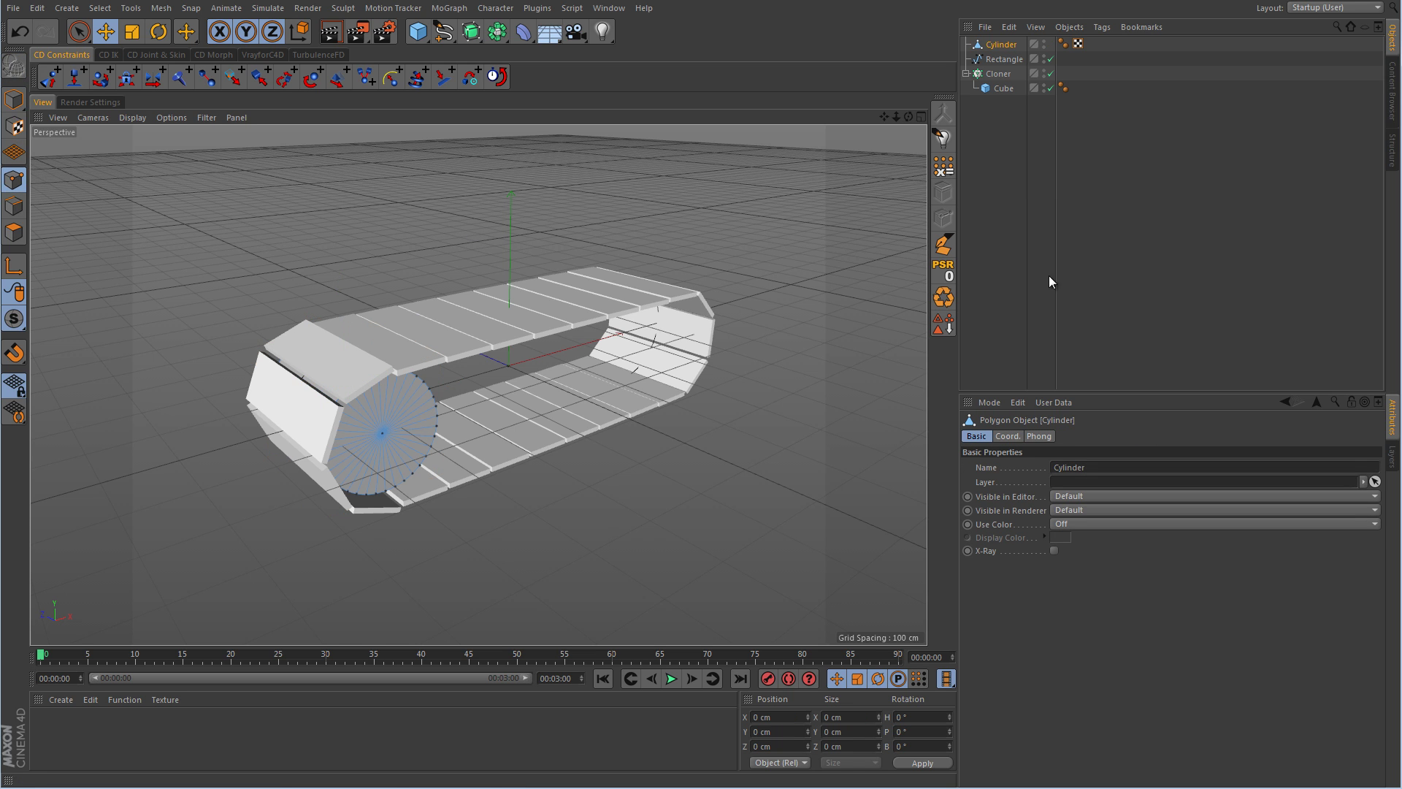
click(14, 232)
click(79, 31)
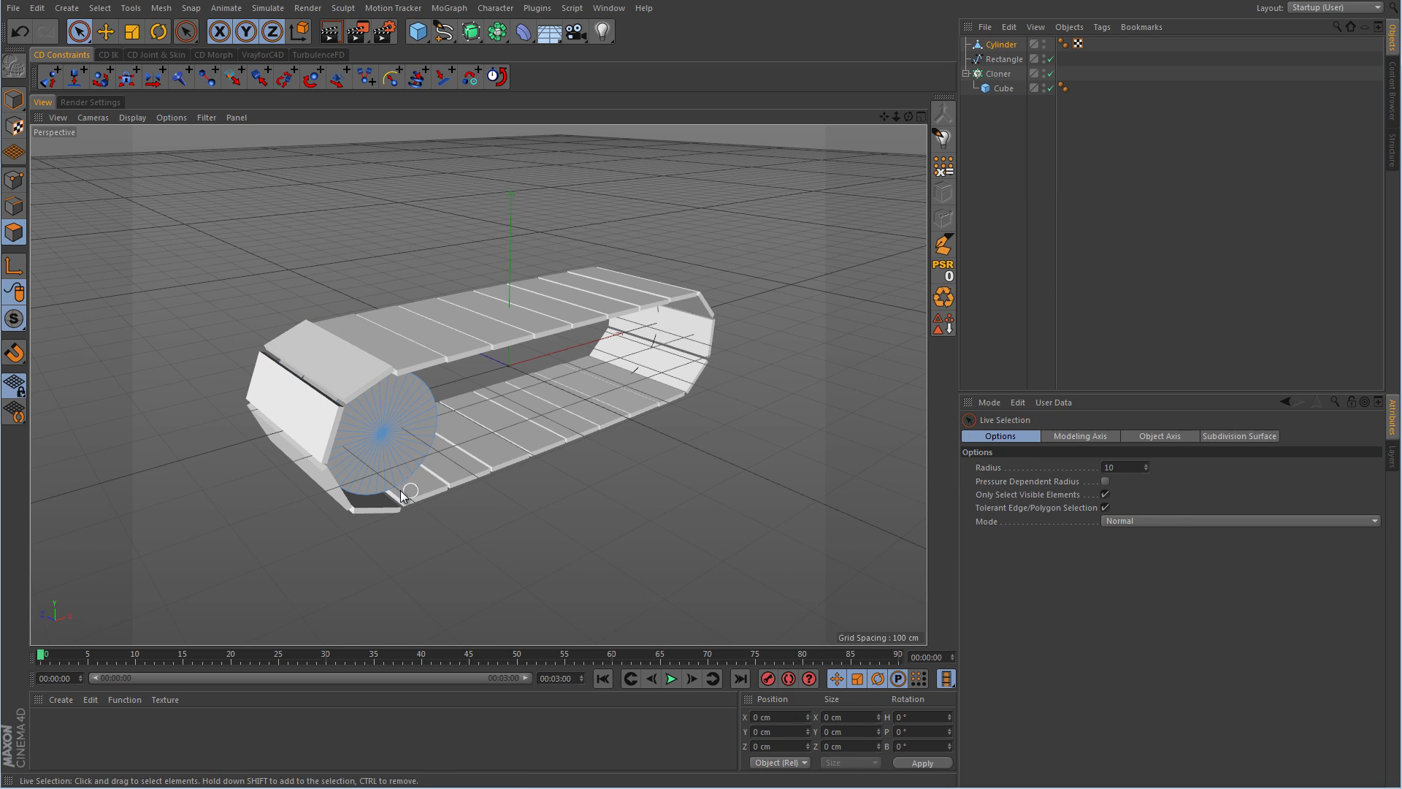
Select all polygons of the cylinder's front cap and inset them 21.6 cm with Extrude Inner.
scroll(441, 479, up, 5)
mouse_move(517, 399)
alt+mouse_down()
mouse_move(469, 395)
mouse_move(388, 429)
mouse_move(417, 366)
alt+mouse_up()
right_click(650, 343)
right_click(694, 394)
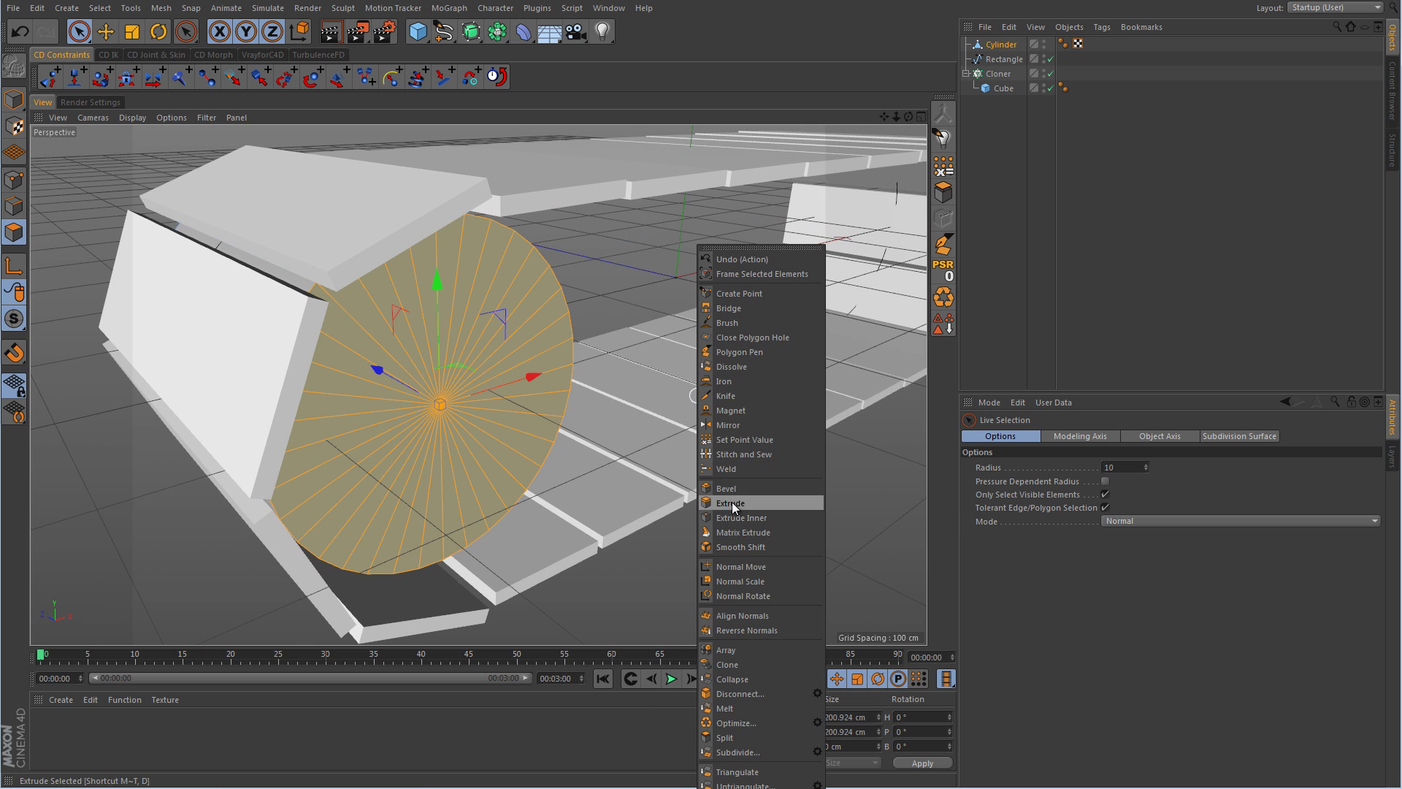
click(737, 518)
drag(700, 403, 699, 403)
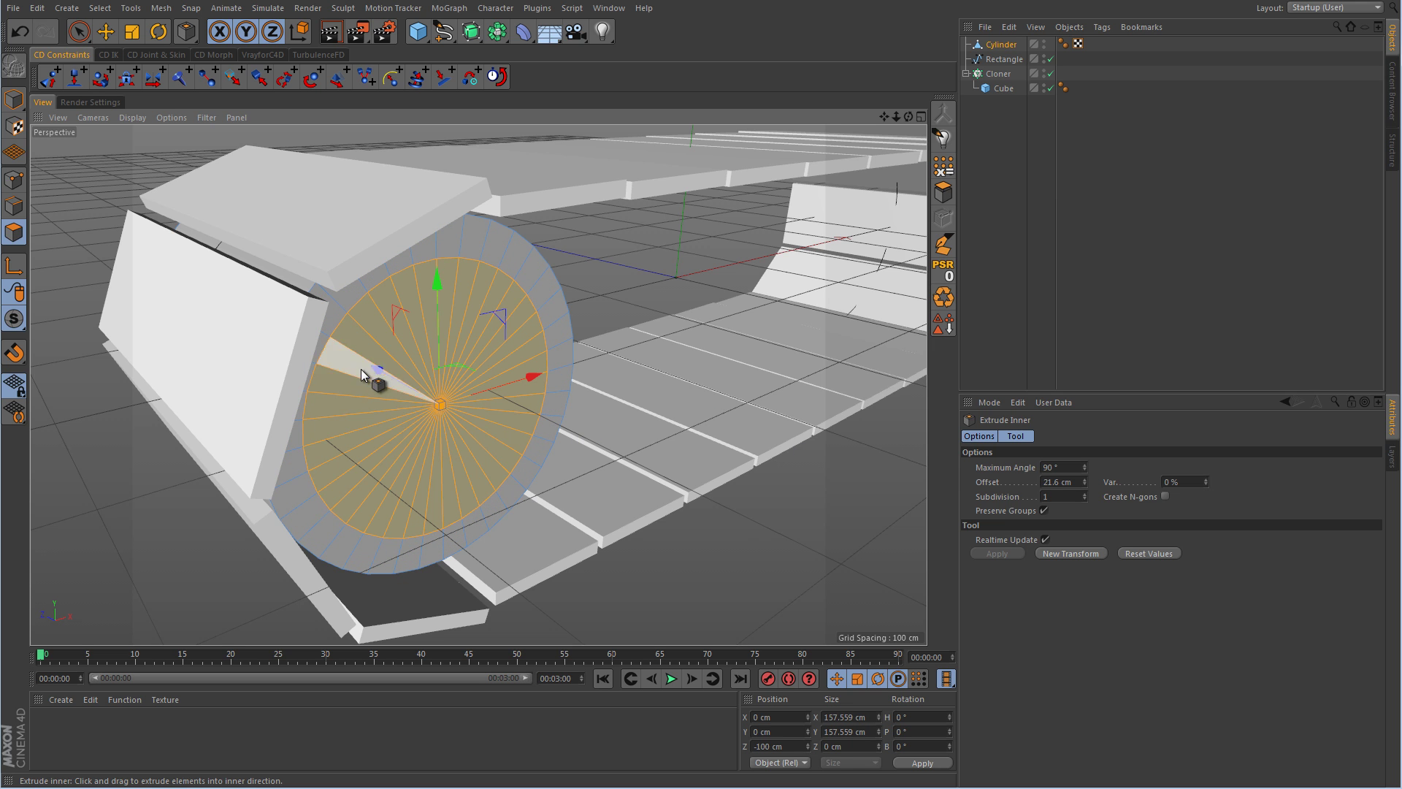
Form stepped recesses in the cap, inset the innermost face 33.2 cm, and extrude the central hub out to Z about -81 cm.
drag(375, 366, 314, 344)
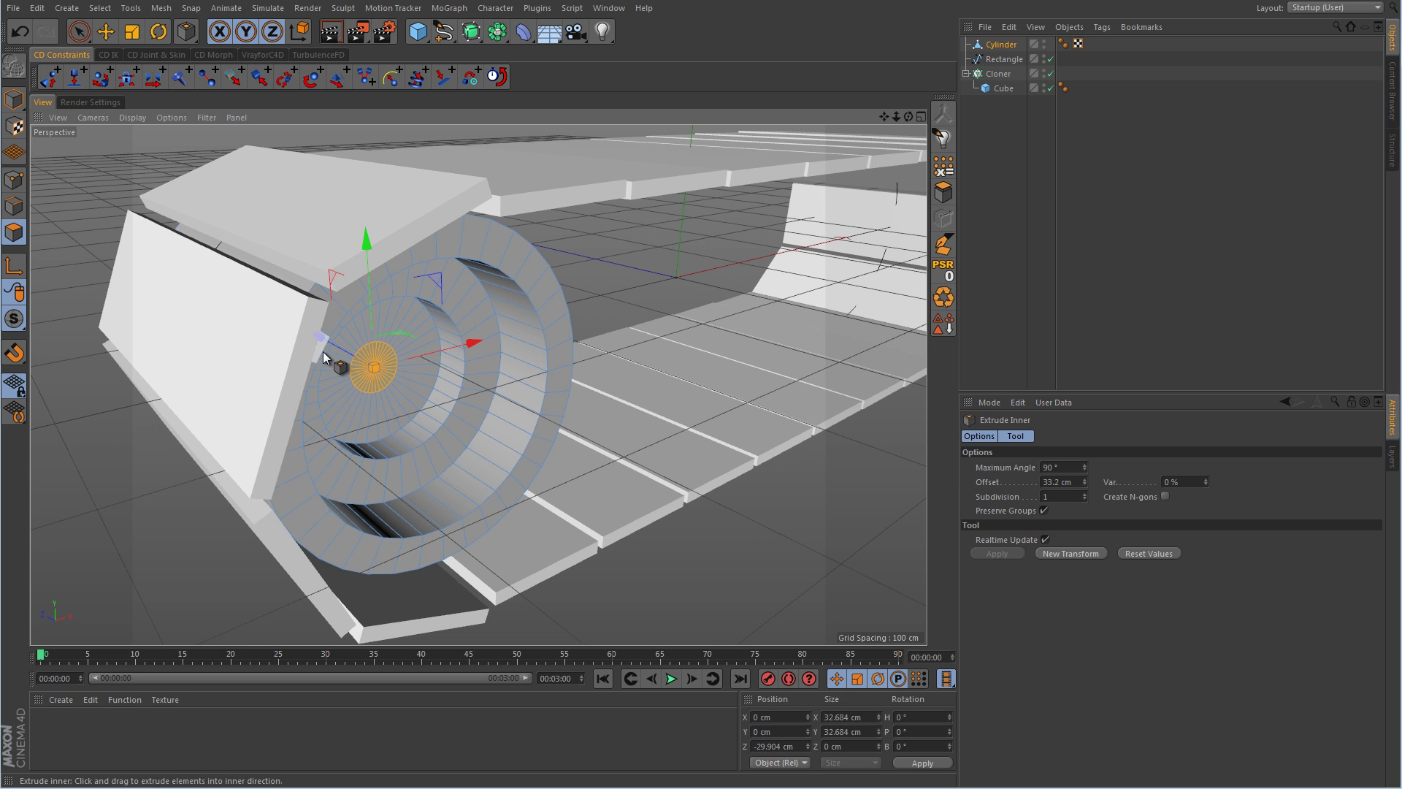
drag(319, 334, 363, 351)
mouse_move(776, 281)
alt+mouse_down()
mouse_move(639, 255)
mouse_move(780, 269)
alt+mouse_up()
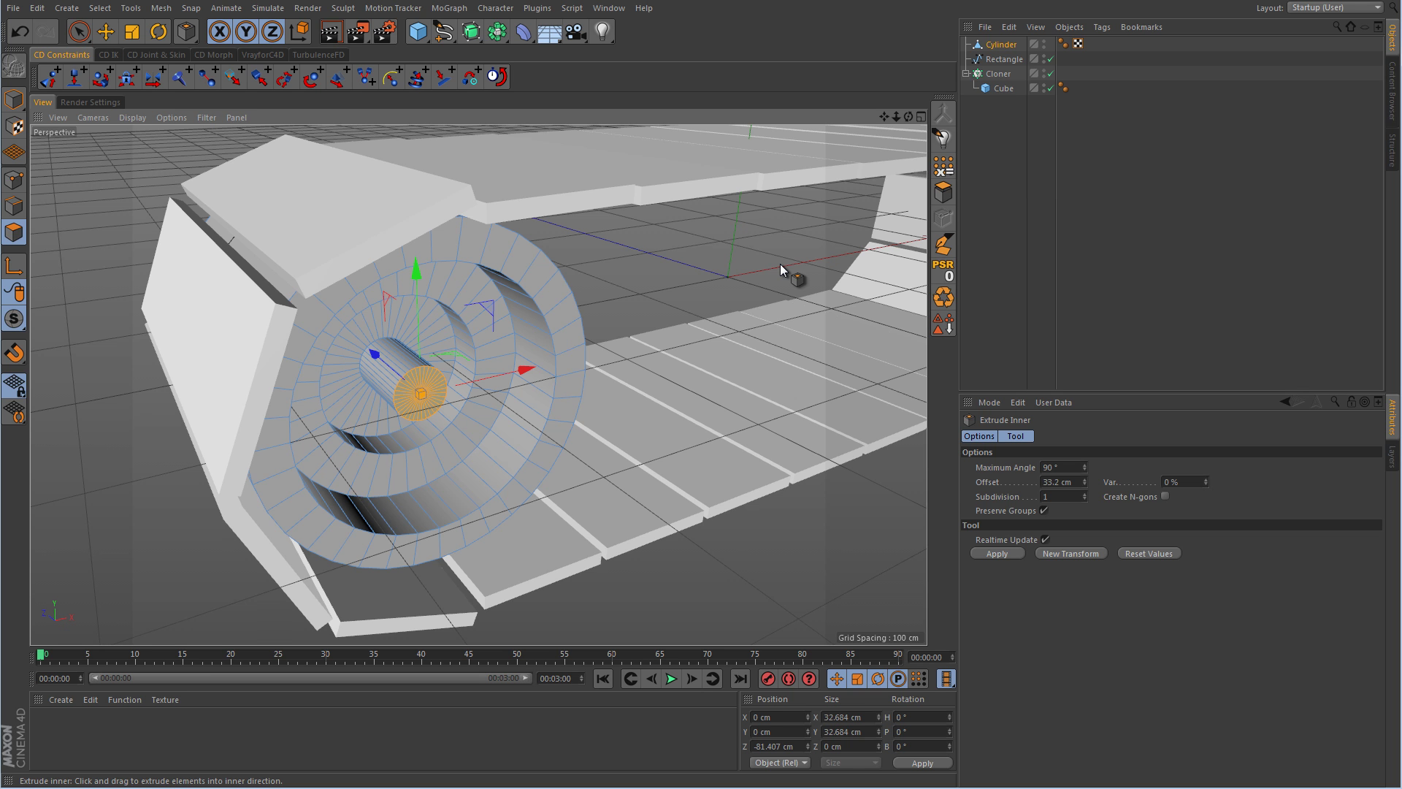
Select nine evenly spaced polygon pairs around the wheel's front rim and extrude them outward along Z by about 24.5 cm as teeth.
click(79, 31)
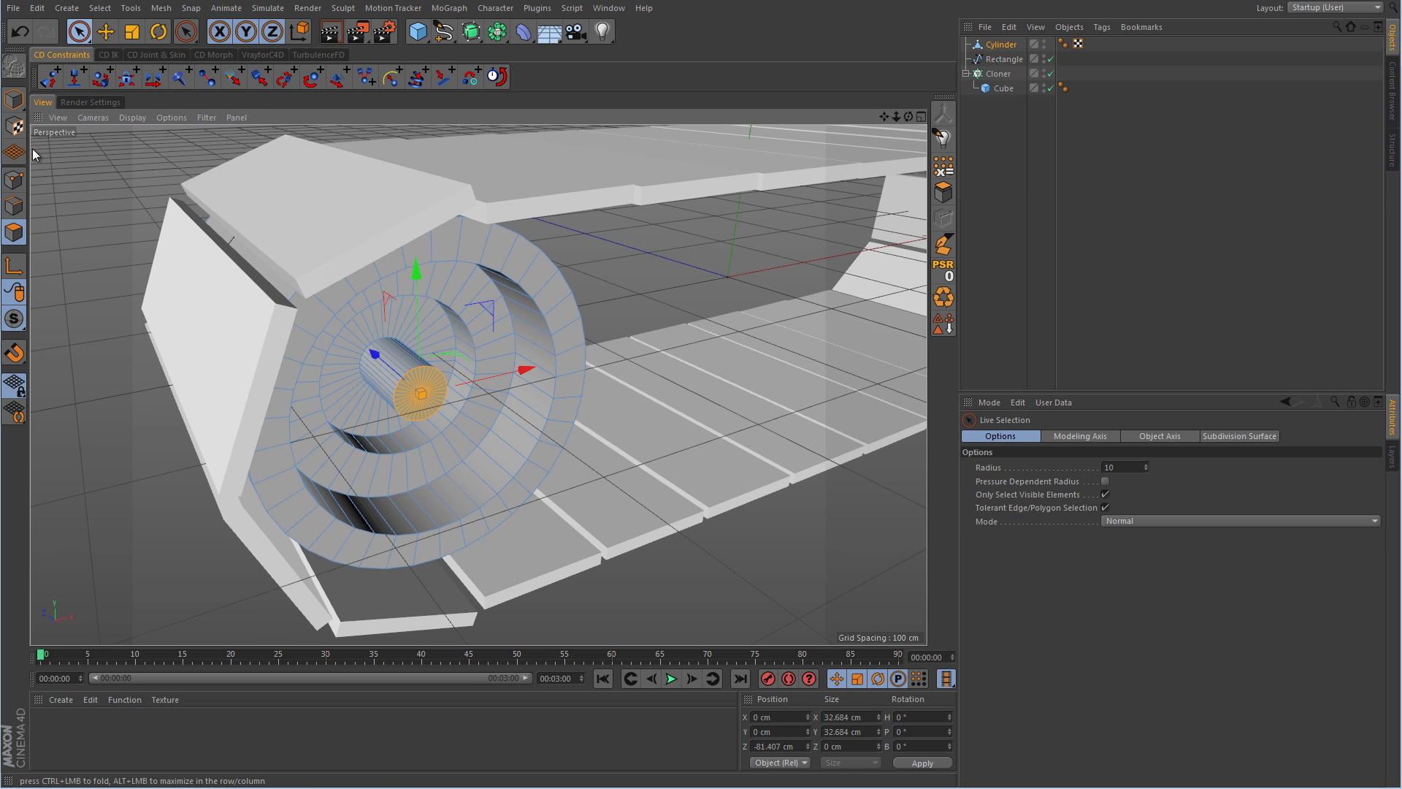
mouse_move(555, 314)
alt+mouse_down()
mouse_move(588, 332)
mouse_move(550, 313)
alt+mouse_up()
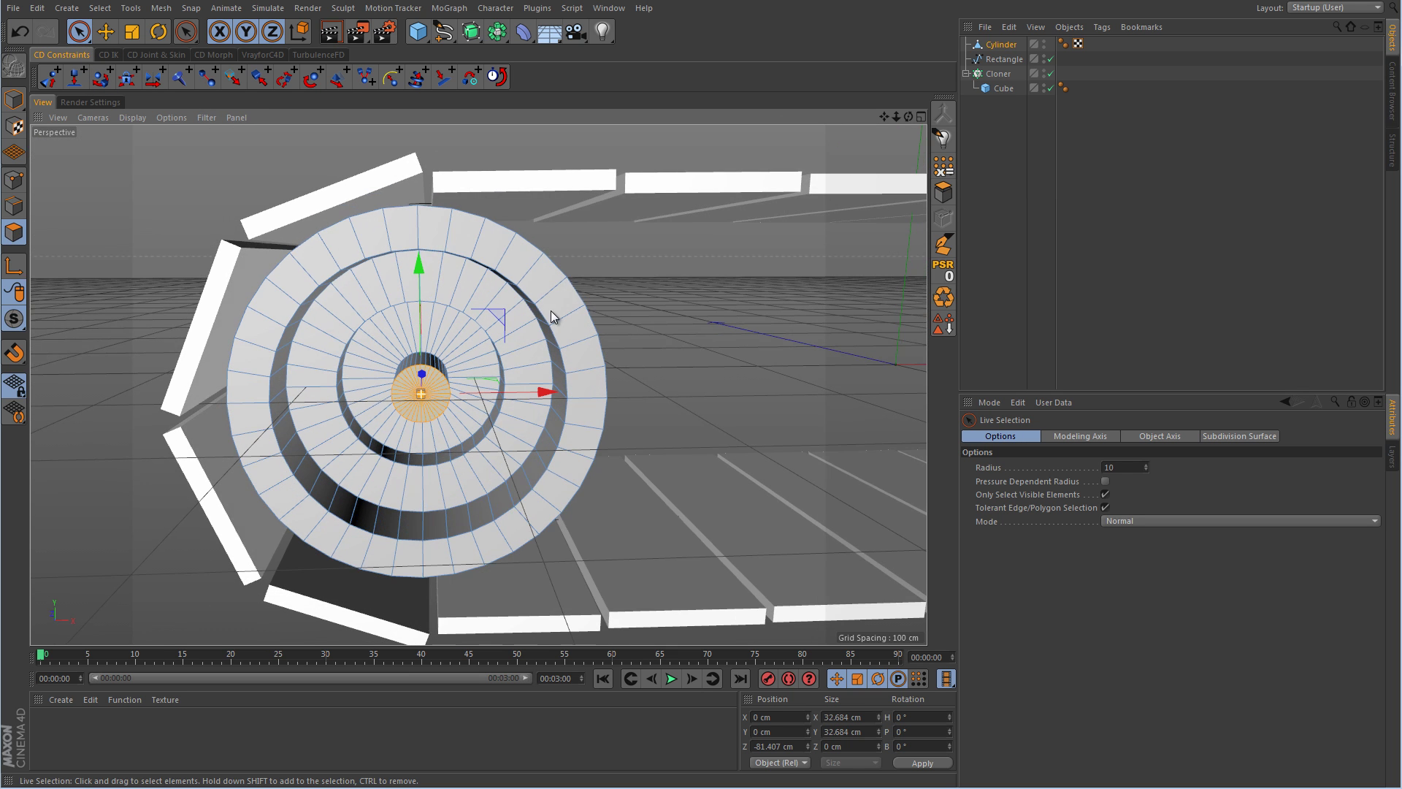
click(415, 228)
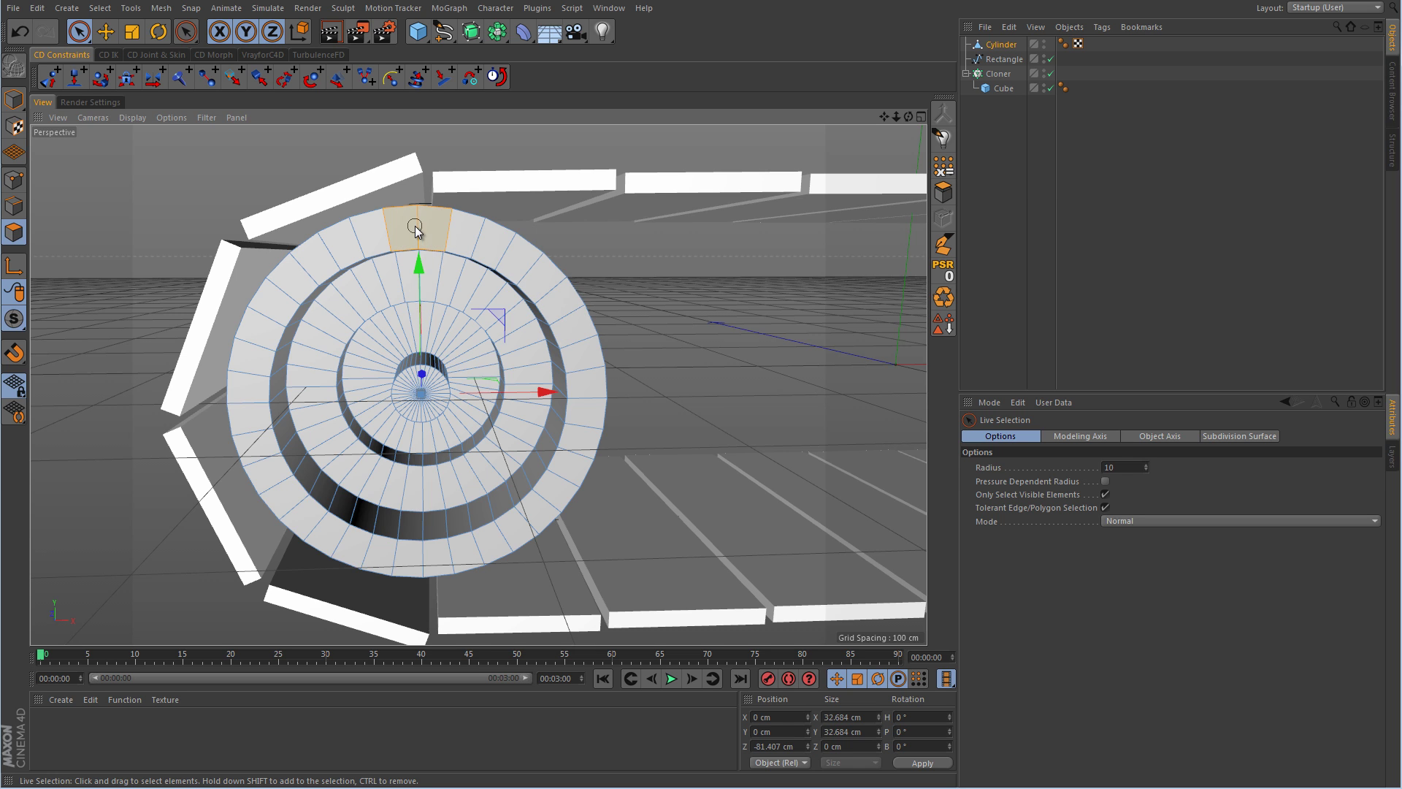
shift+click(538, 272)
shift+click(584, 369)
shift+click(567, 482)
shift+click(476, 552)
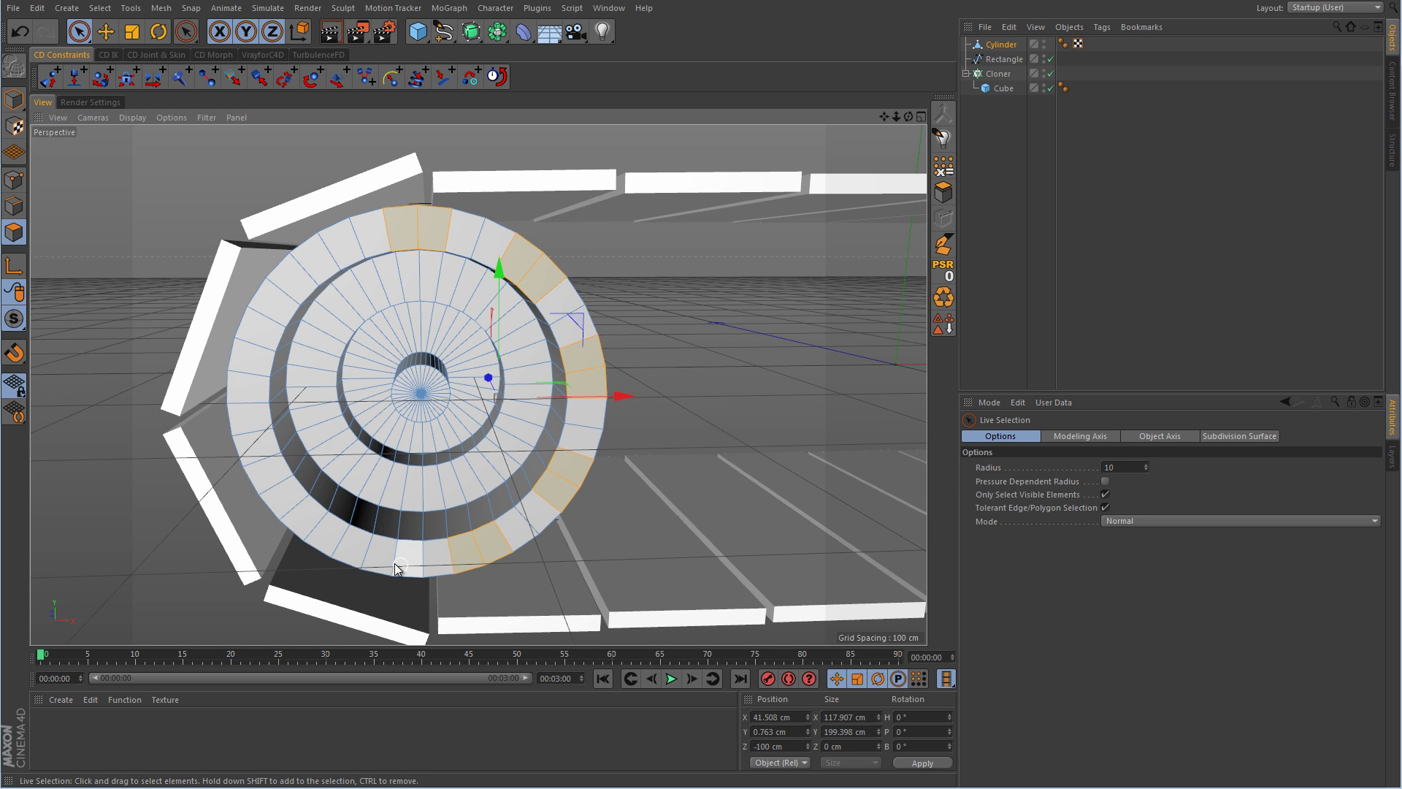
shift+click(366, 556)
shift+click(276, 486)
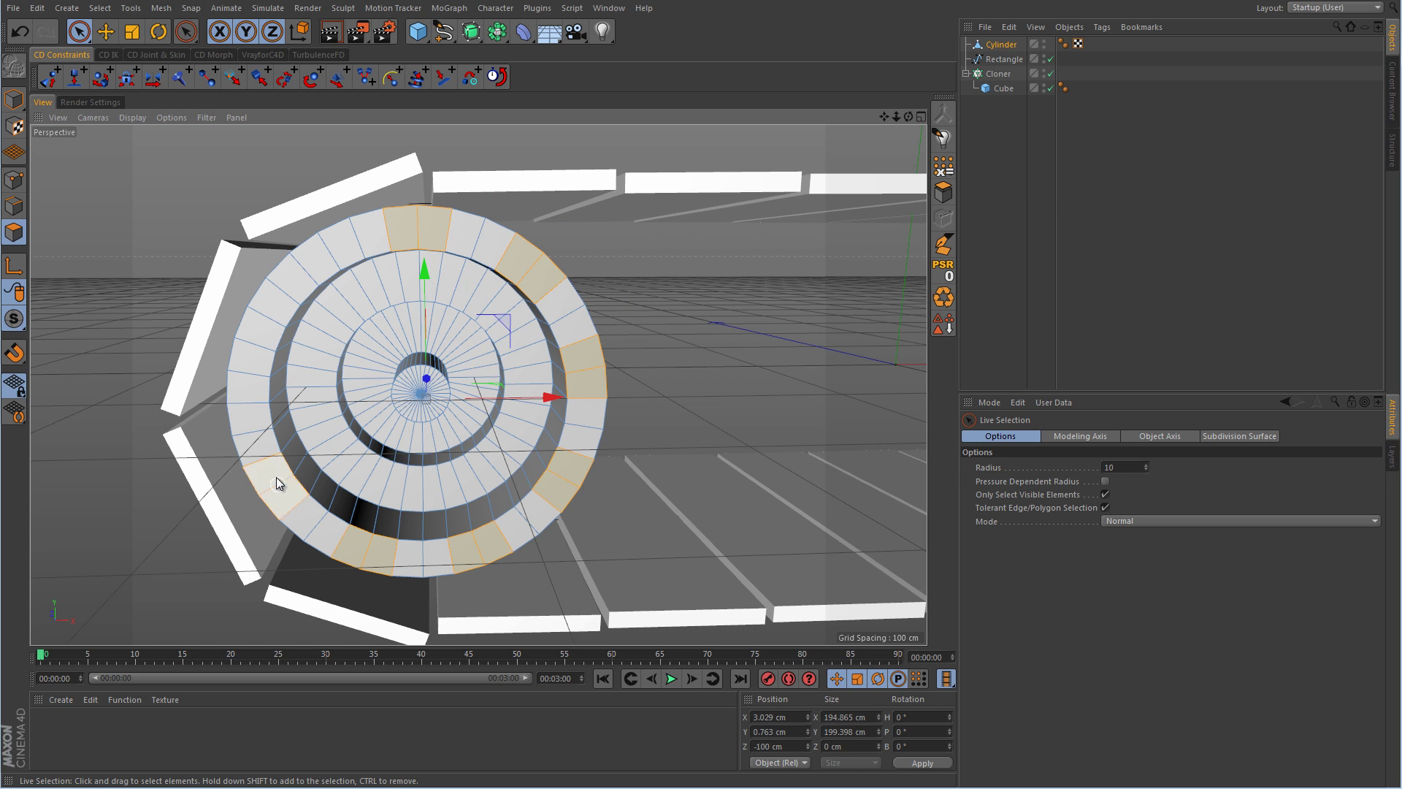
shift+click(262, 385)
shift+click(299, 289)
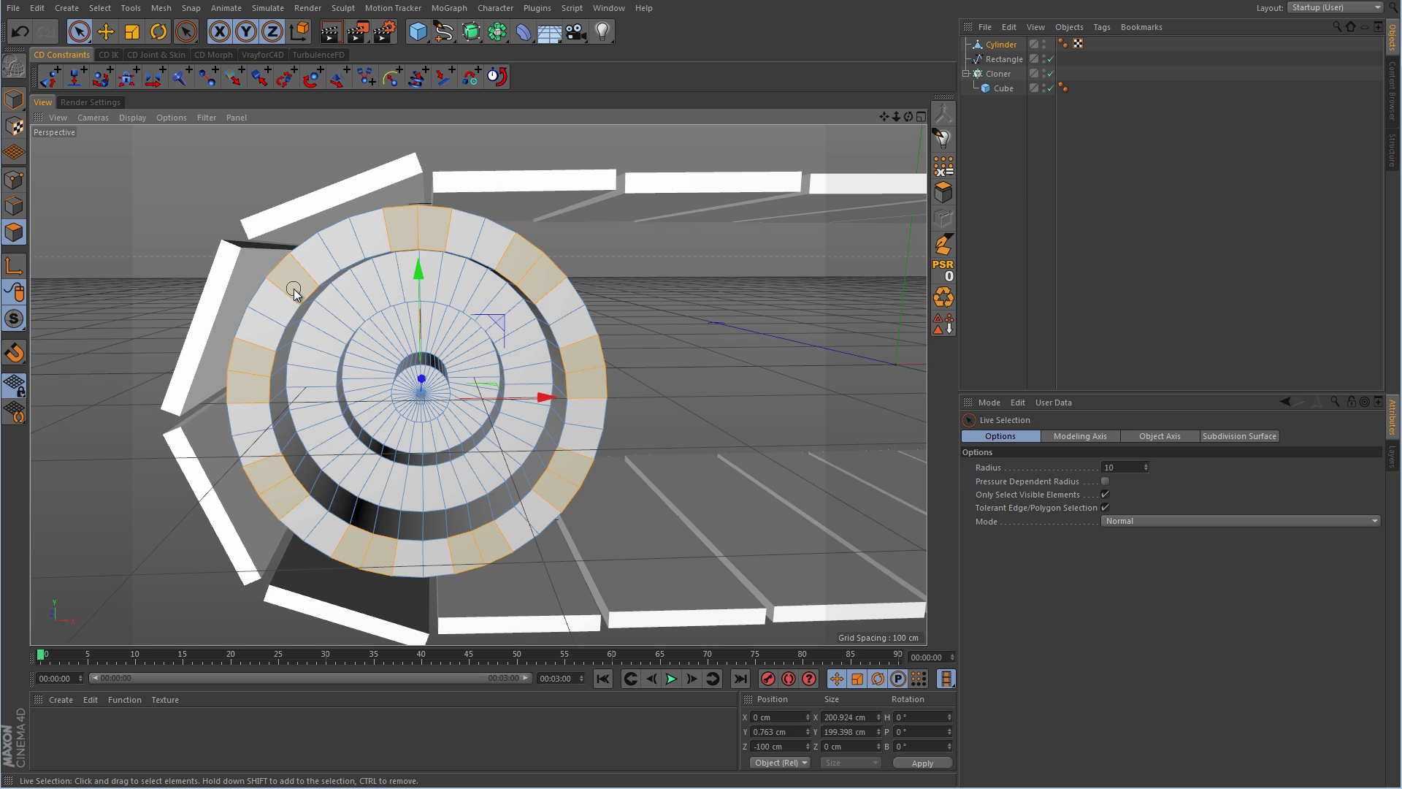
alt+drag(613, 284, 478, 331)
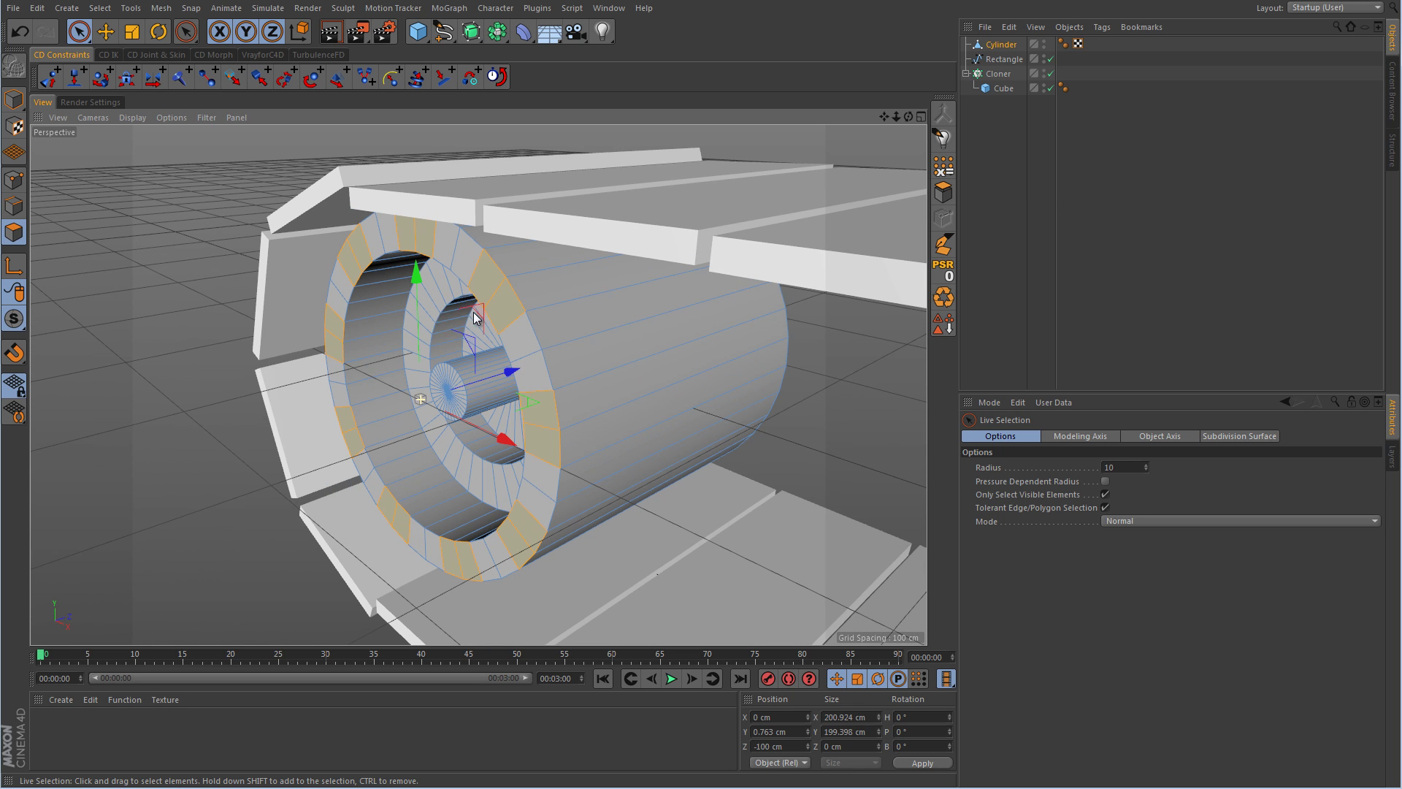
mouse_move(516, 374)
ctrl+mouse_down()
mouse_move(476, 393)
mouse_move(398, 379)
mouse_move(430, 369)
mouse_move(409, 354)
mouse_move(378, 394)
mouse_move(452, 336)
mouse_move(538, 375)
ctrl+mouse_up()
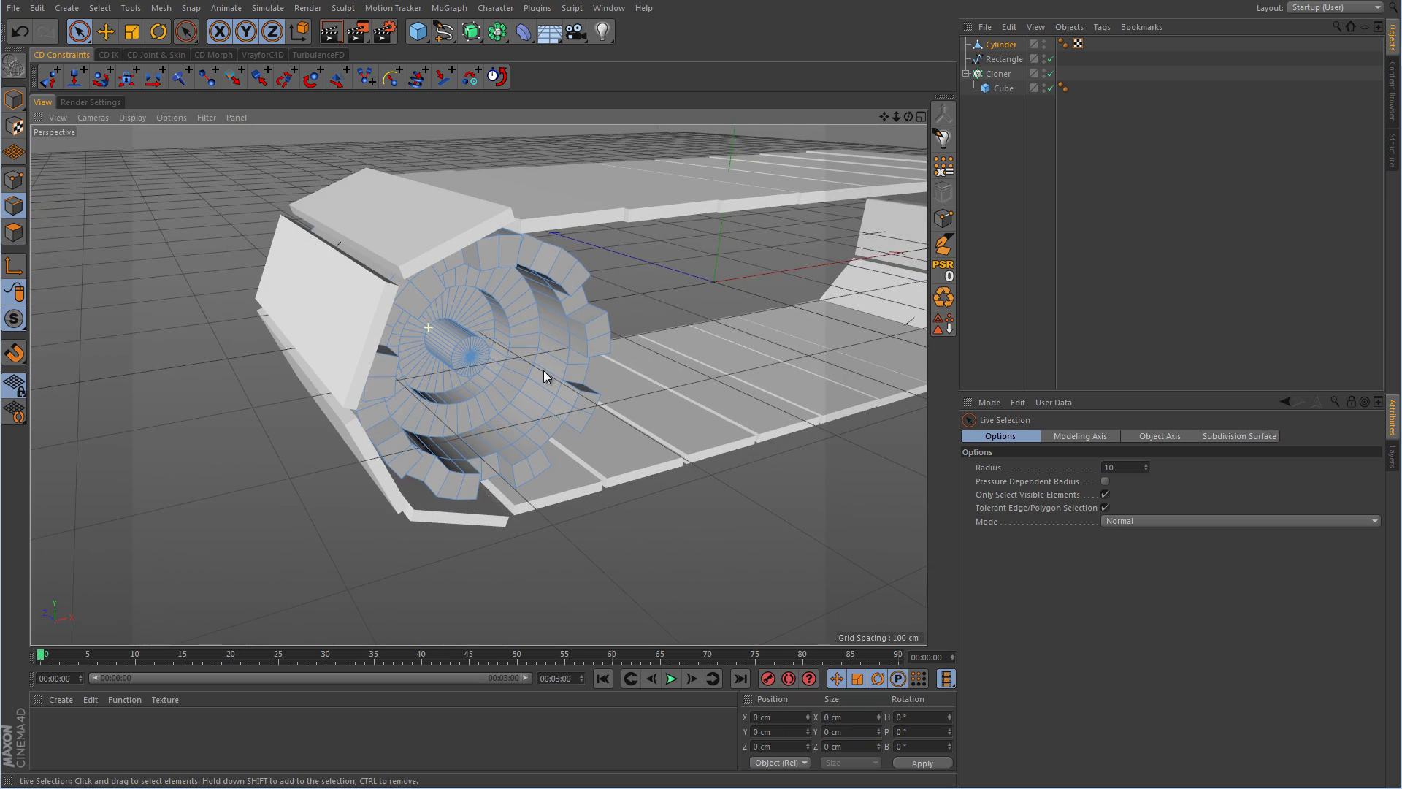
Return to model mode, deselect the wheel, and set the viewport display to Gouraud Shading (Lines).
click(14, 99)
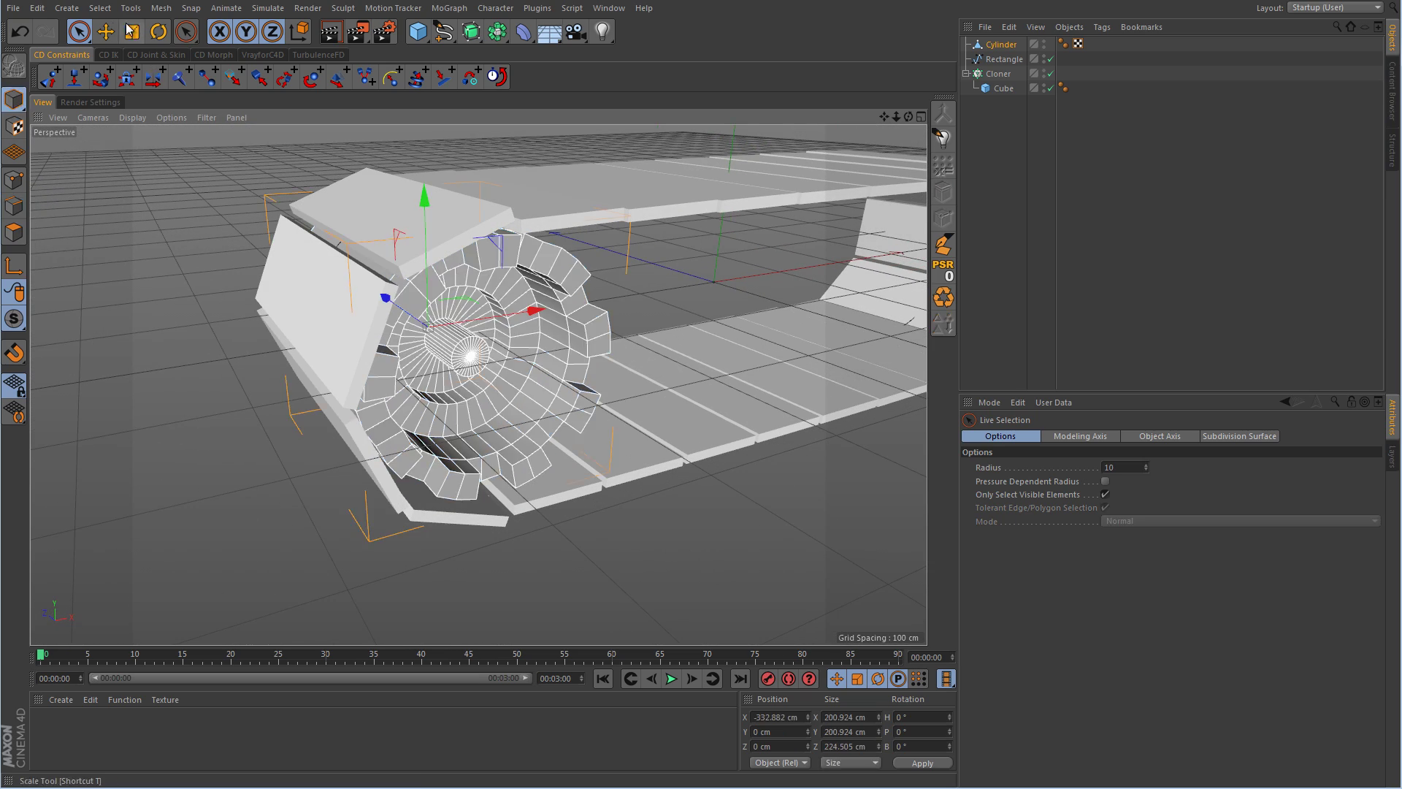
click(105, 32)
click(1180, 270)
mouse_move(758, 323)
alt+mouse_down()
mouse_move(733, 327)
mouse_move(750, 326)
alt+mouse_up()
click(138, 117)
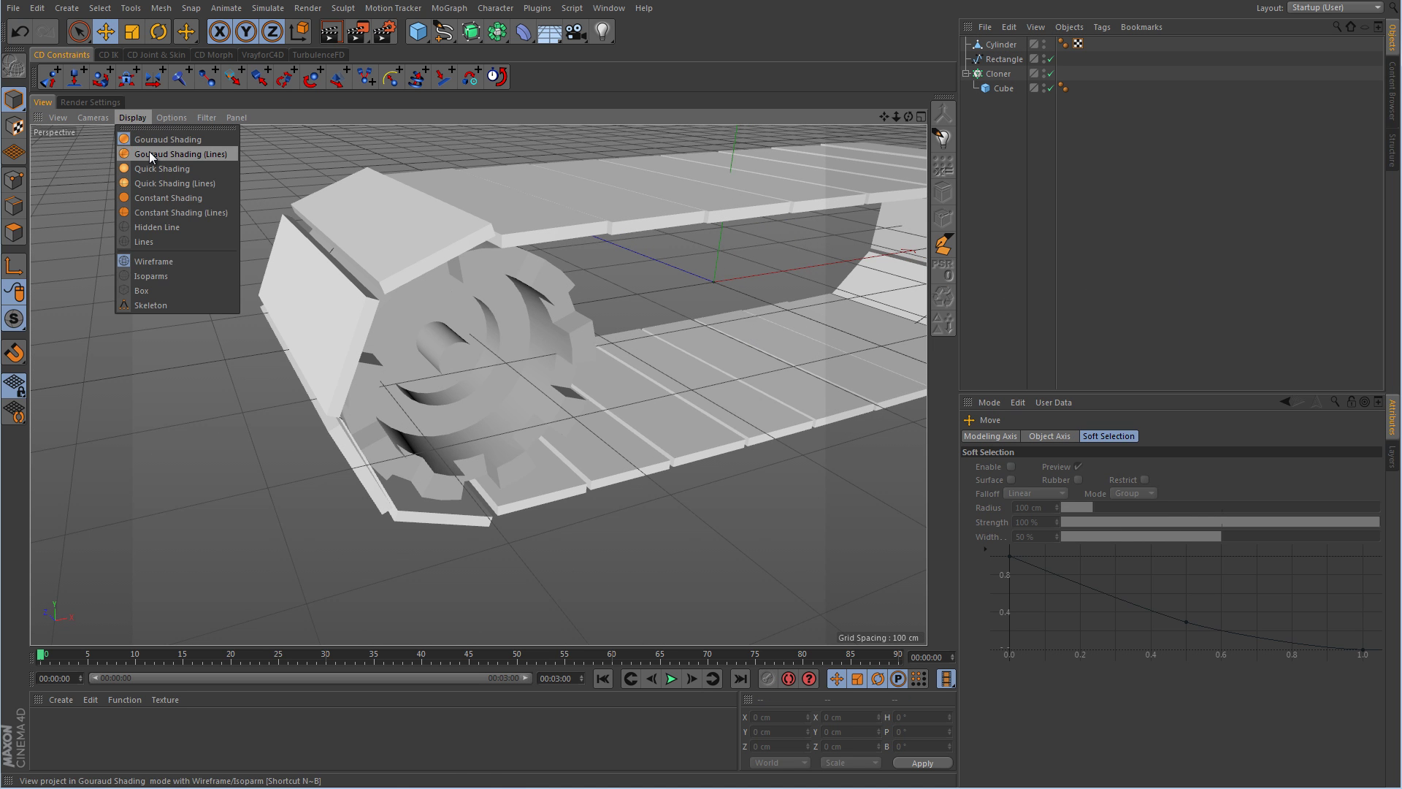
click(149, 151)
scroll(603, 356, down, 6)
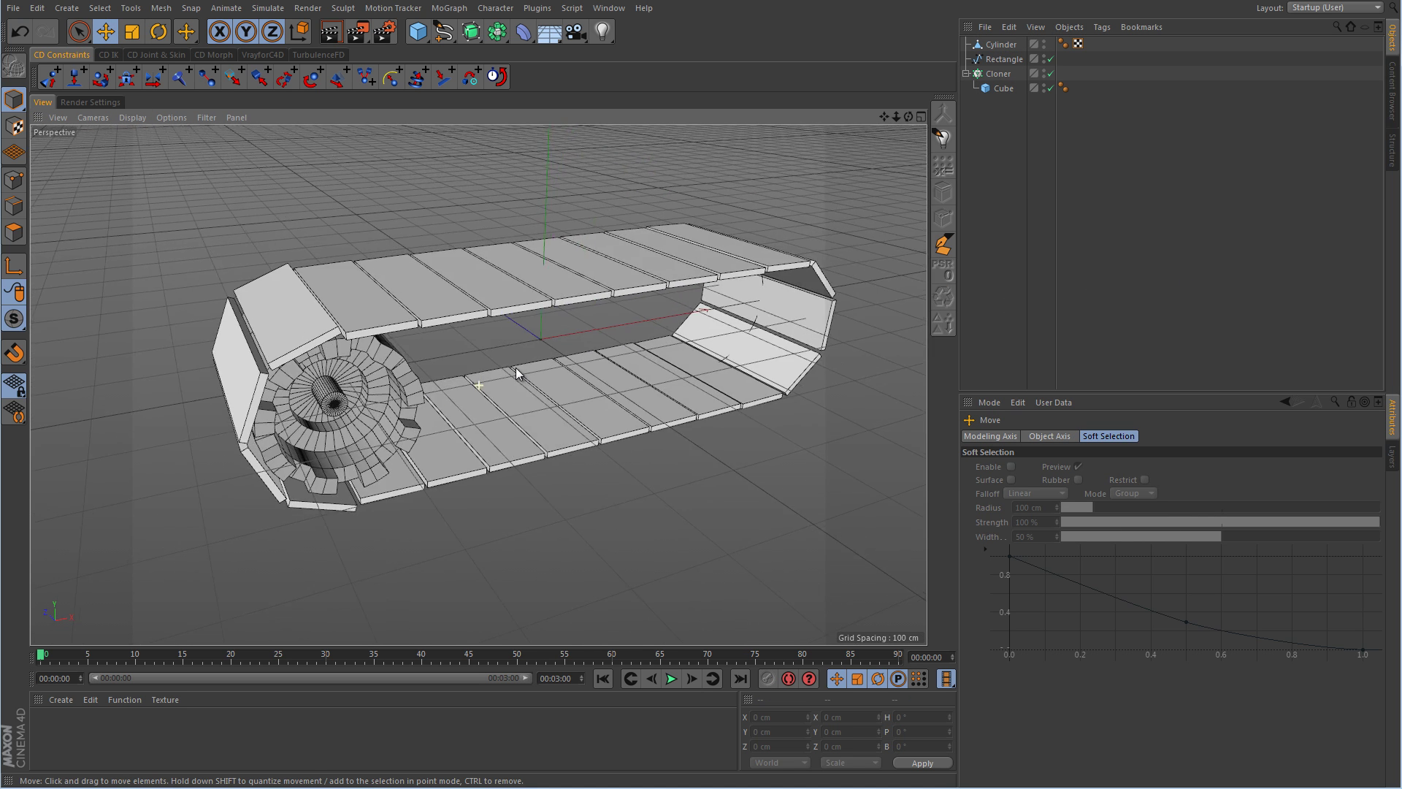
Select the Cylinder, Rectangle and Cloner together and raise them to Y about 116.3 cm so the track sits on the ground.
click(1000, 44)
shift+click(998, 73)
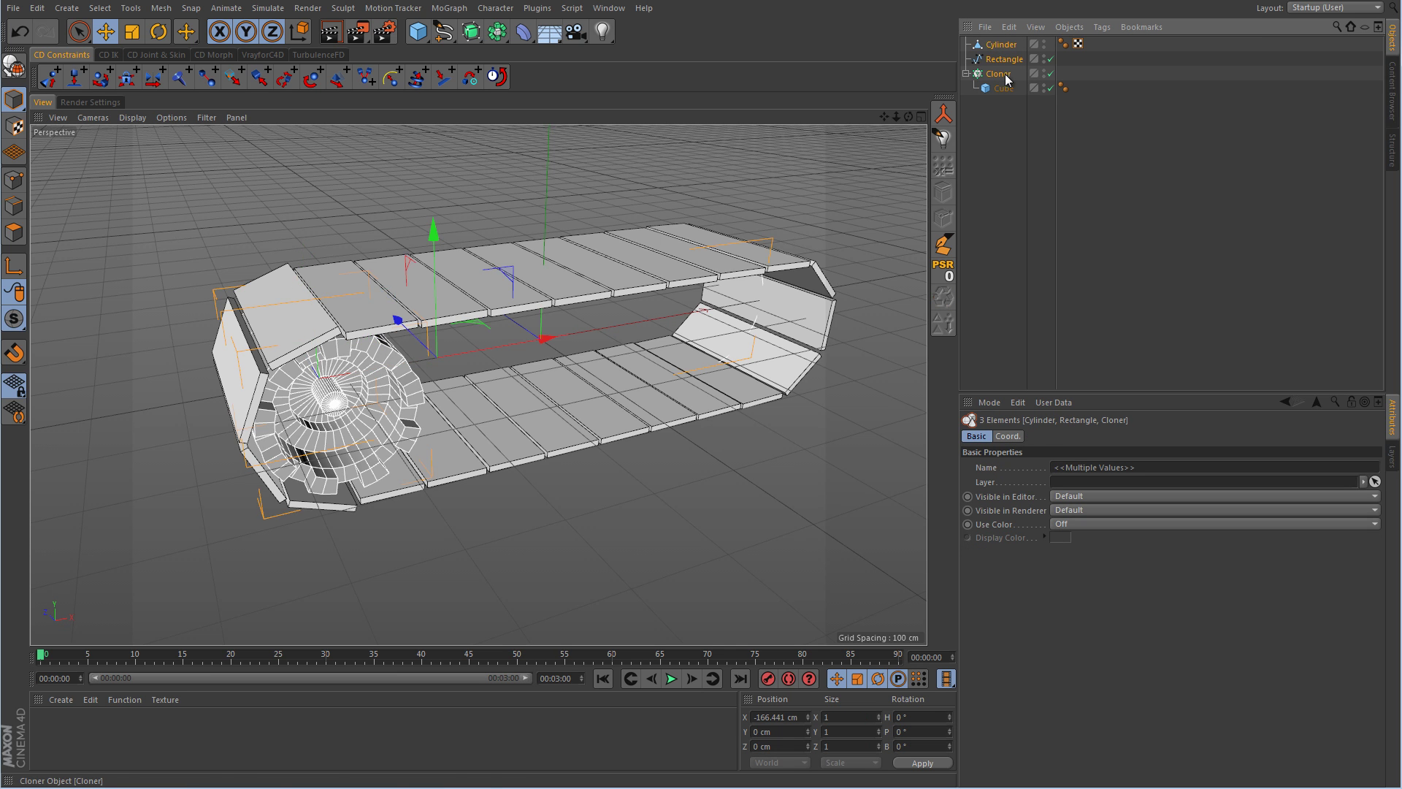
middle_click(764, 449)
middle_click(763, 448)
drag(678, 499, 701, 406)
middle_click(695, 448)
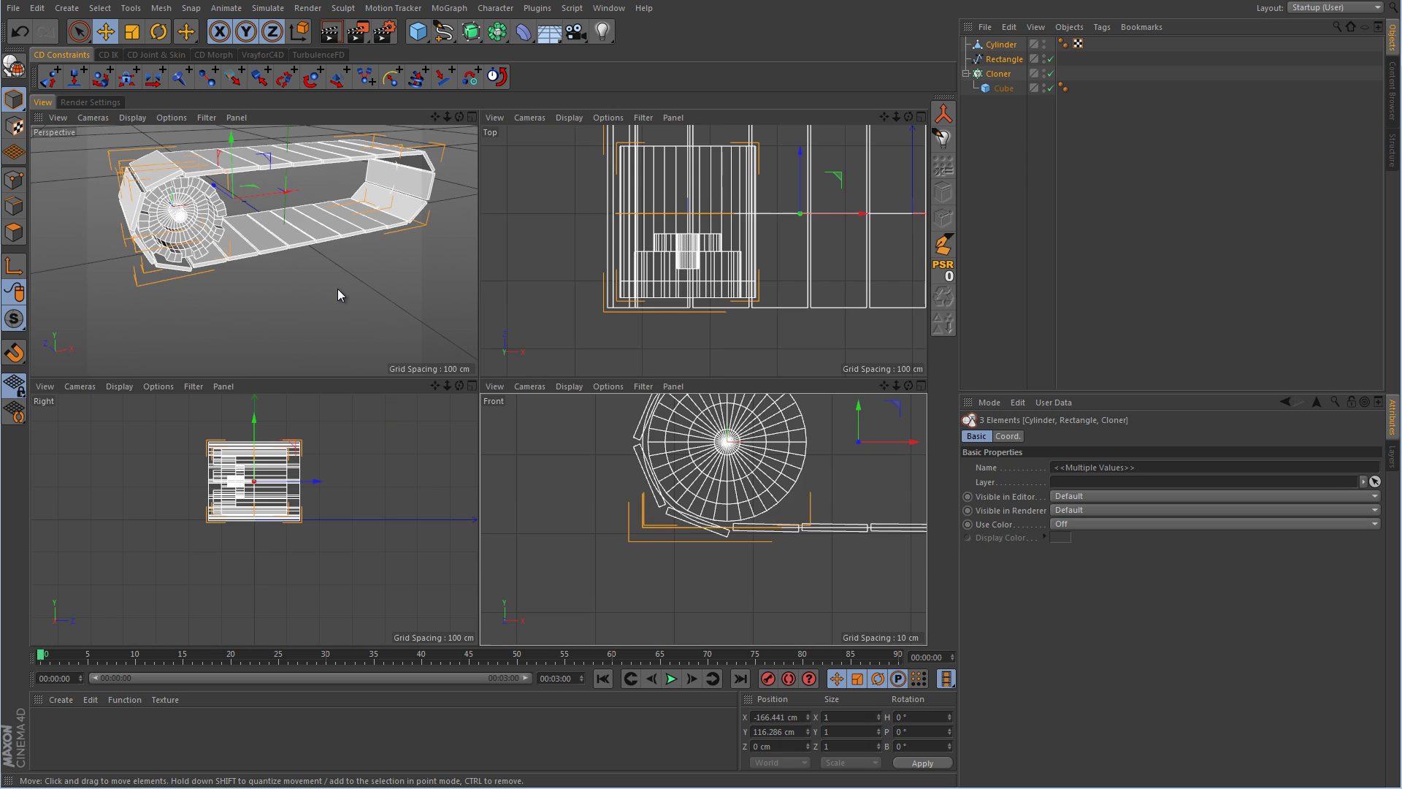
middle_click(337, 288)
alt+drag(568, 291, 532, 367)
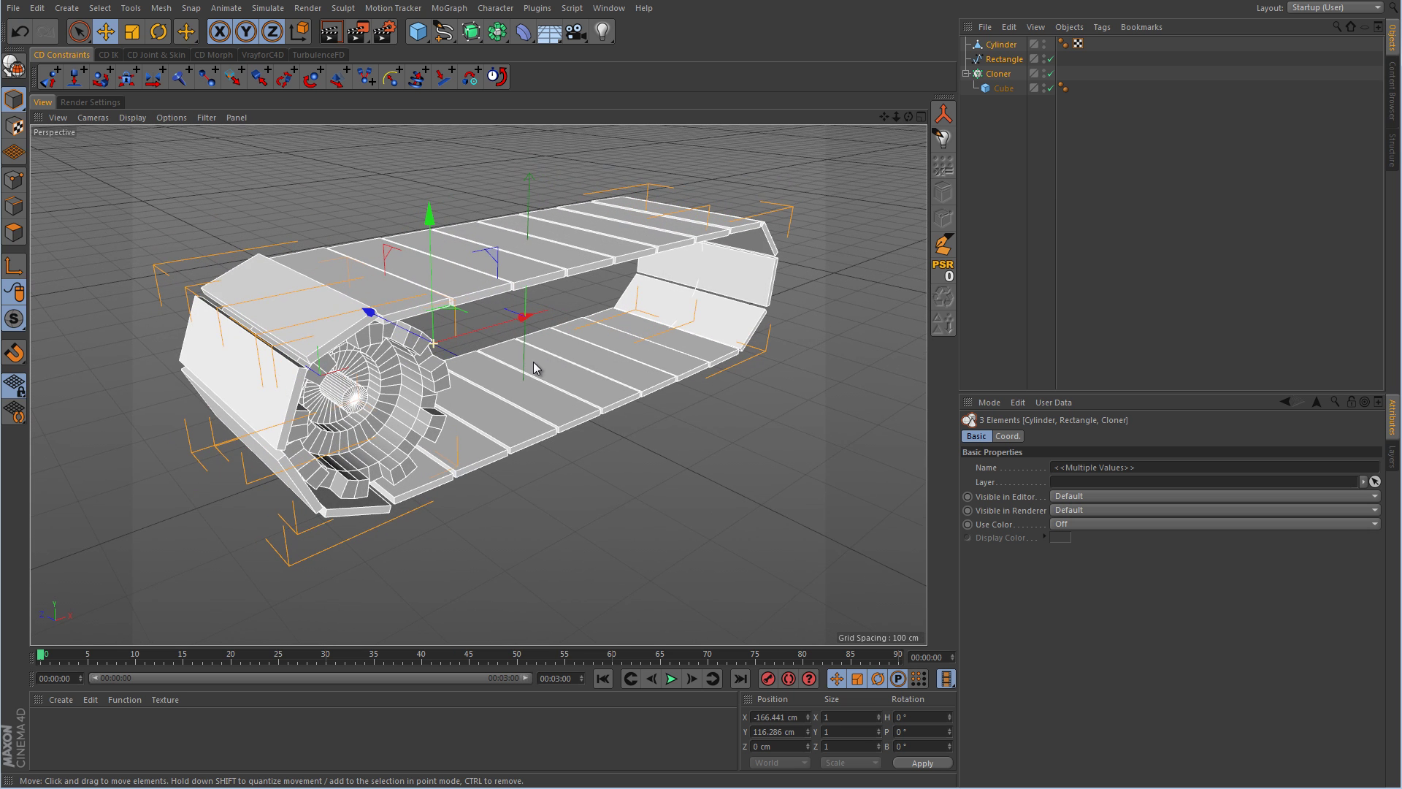
click(1103, 230)
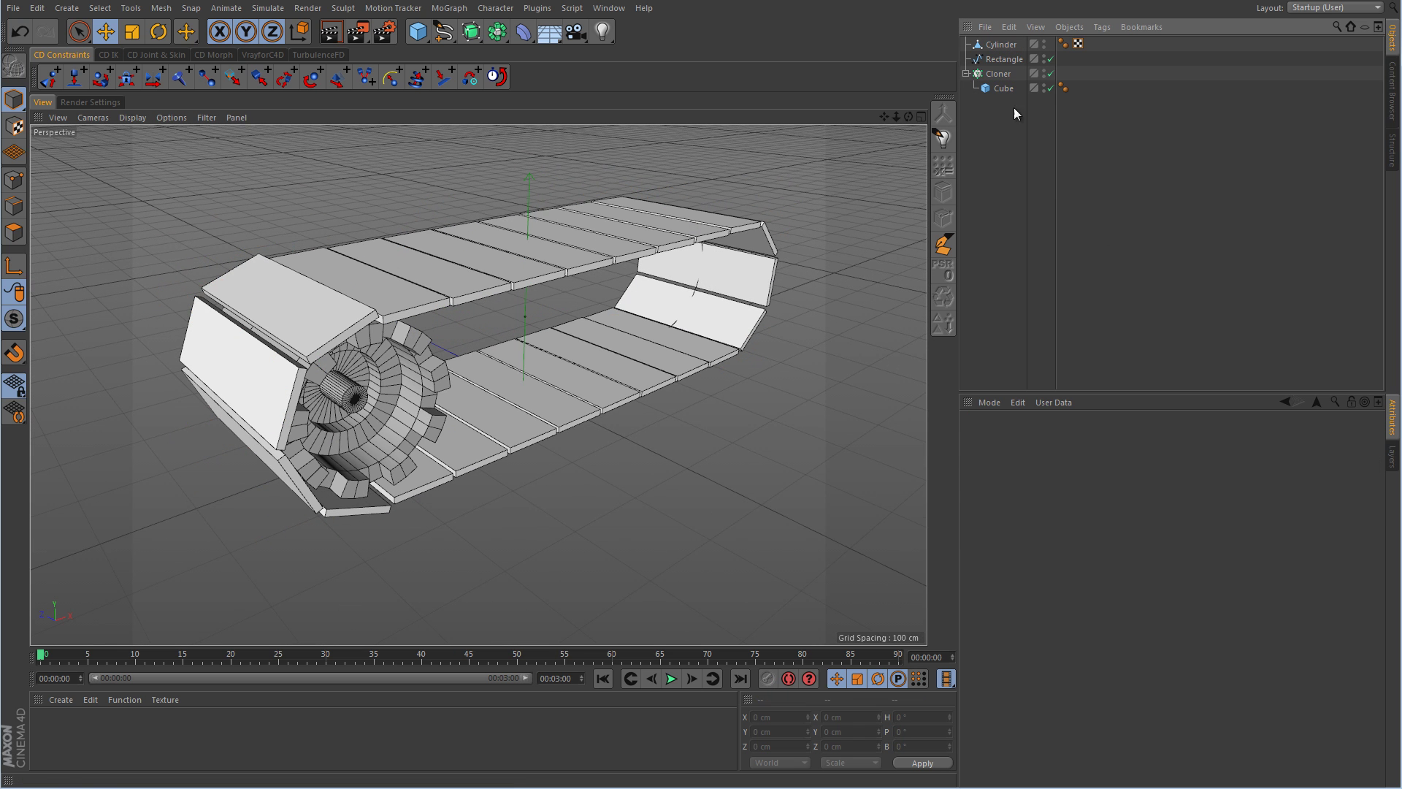
Test the track's movement around the wheel with the Cloner's Offset, leaving it at 0%.
click(998, 73)
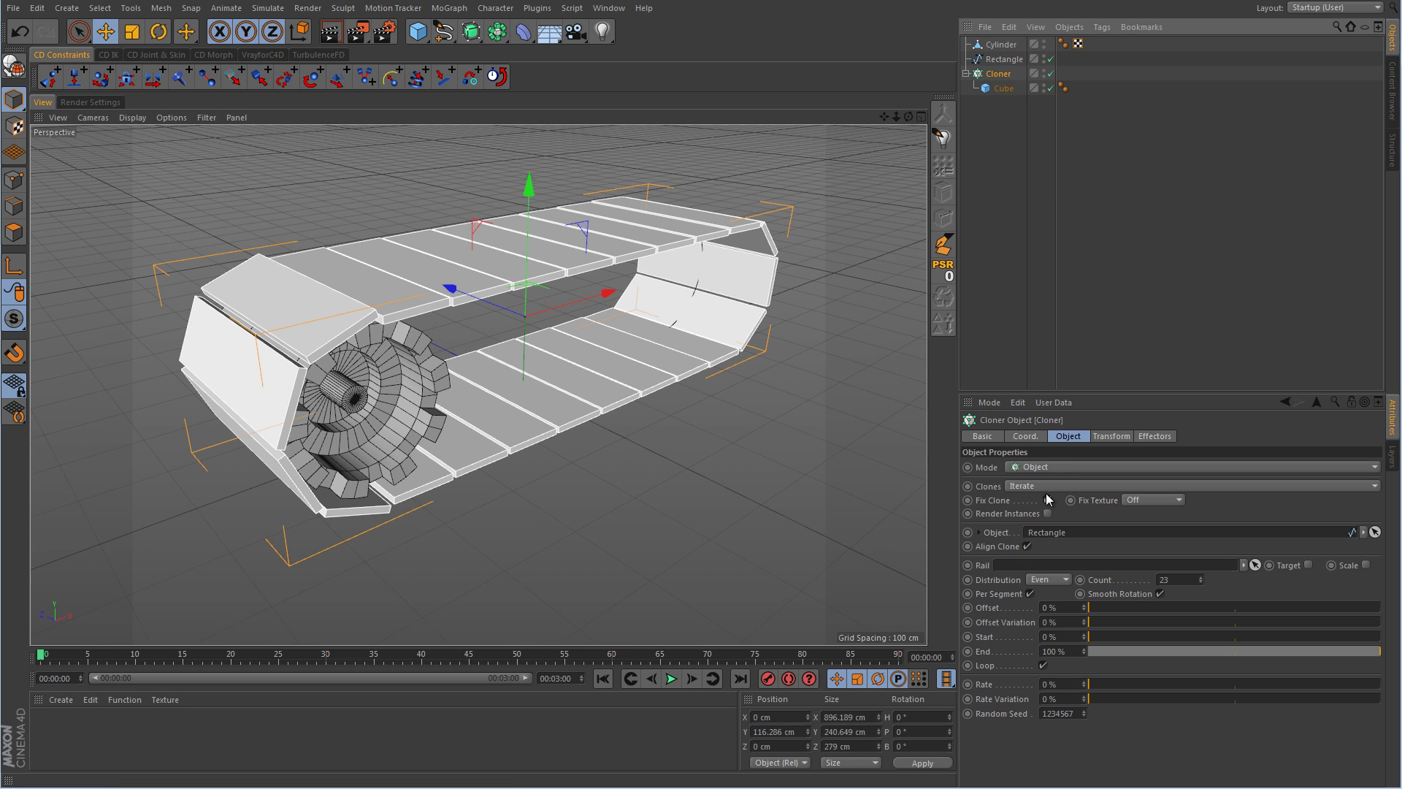
mouse_move(1092, 606)
mouse_down()
mouse_move(1132, 606)
mouse_move(1081, 607)
mouse_up()
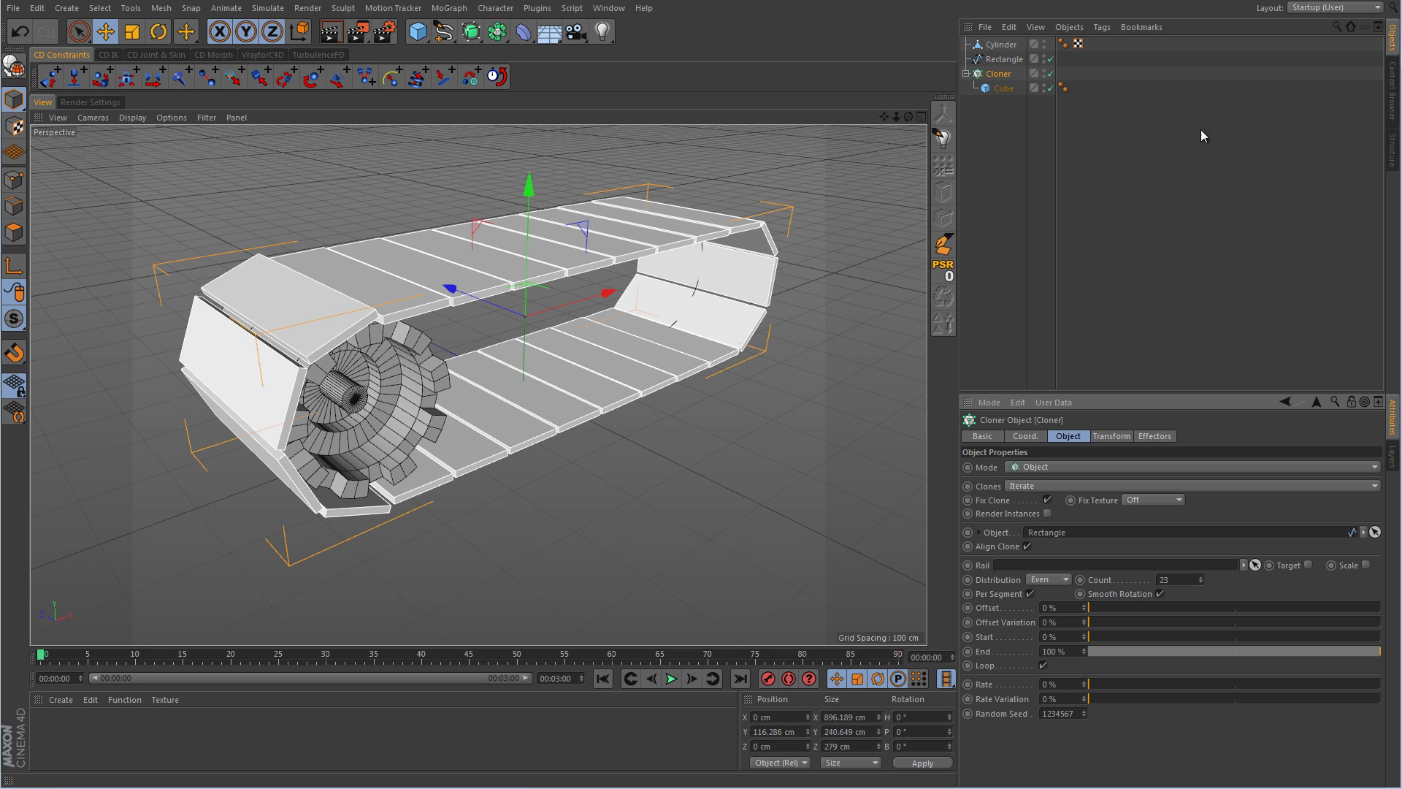
Set the Cylinder's bank rotation (R.B) to 7° in its coordinates.
click(1001, 45)
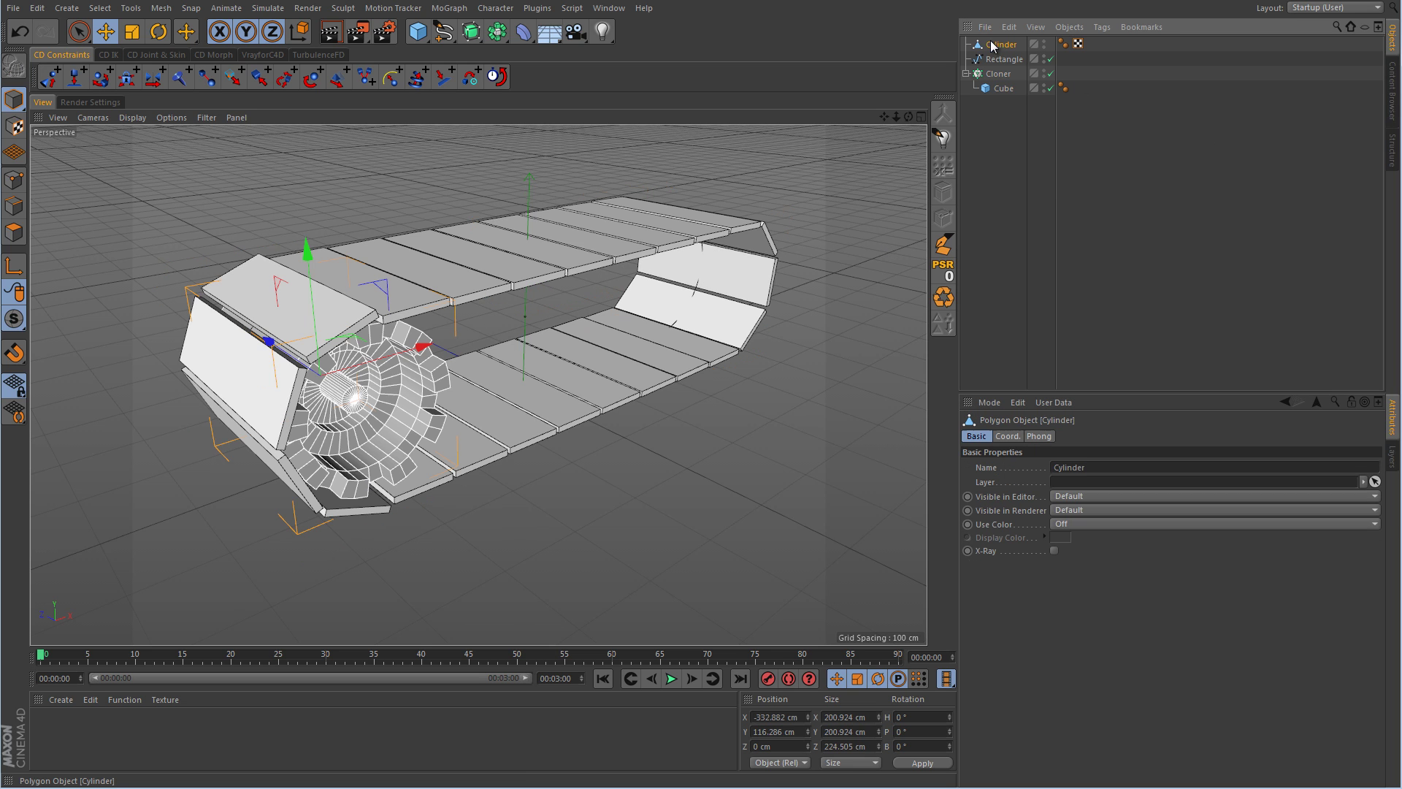
click(1008, 437)
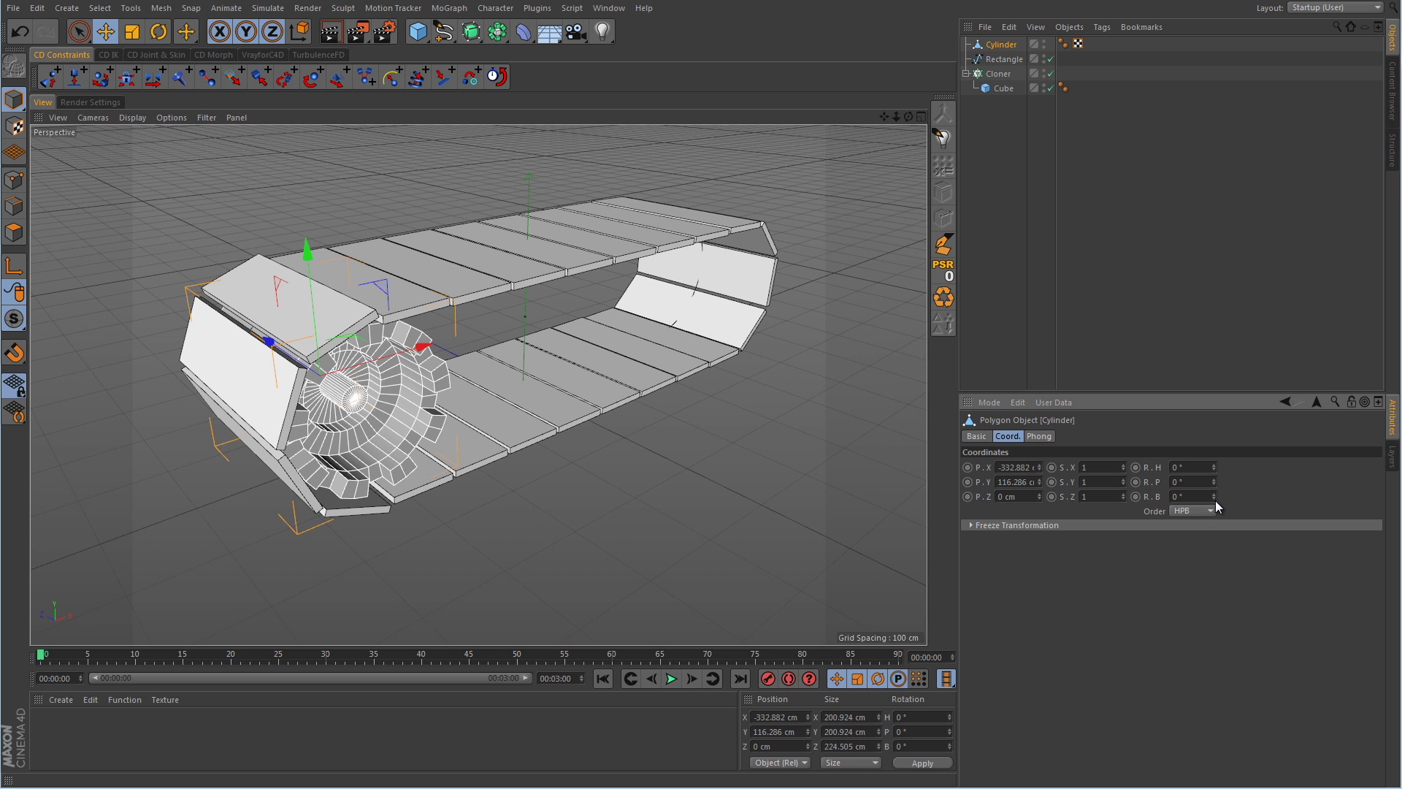
drag(1215, 497, 1215, 497)
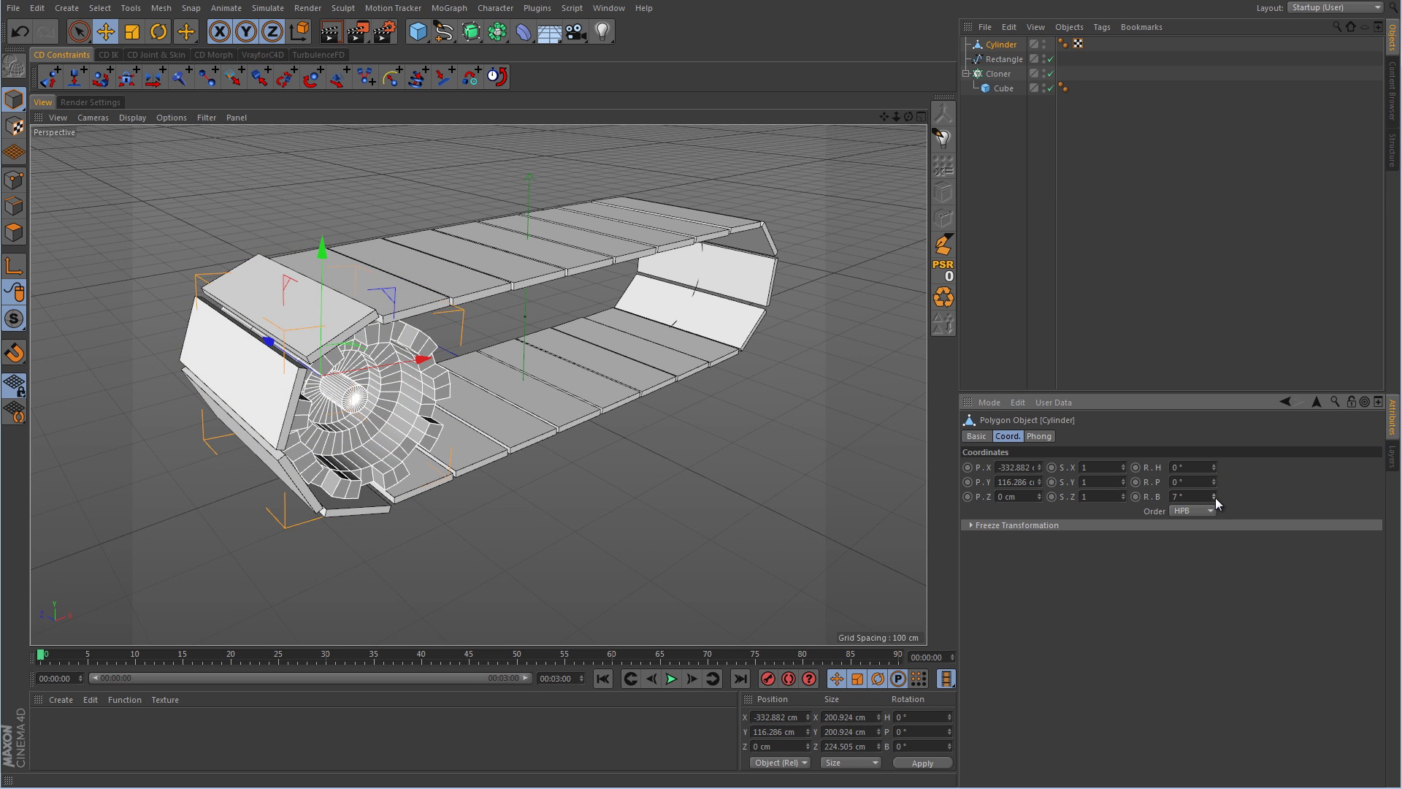
Test turning the Cylinder wheel by its bank rotation up to 35°, and undo the rotation.
drag(1215, 497, 1215, 492)
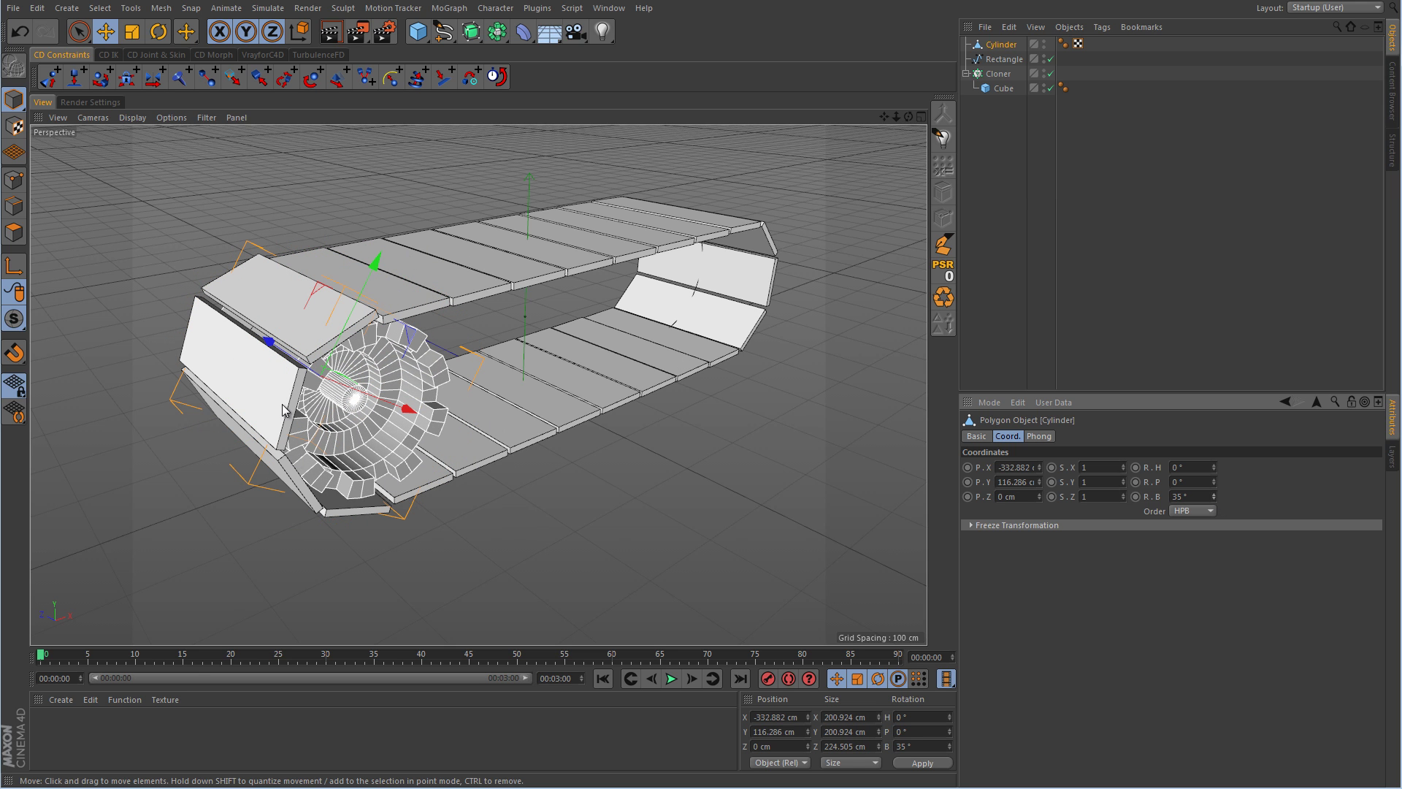
key(ctrl+z)
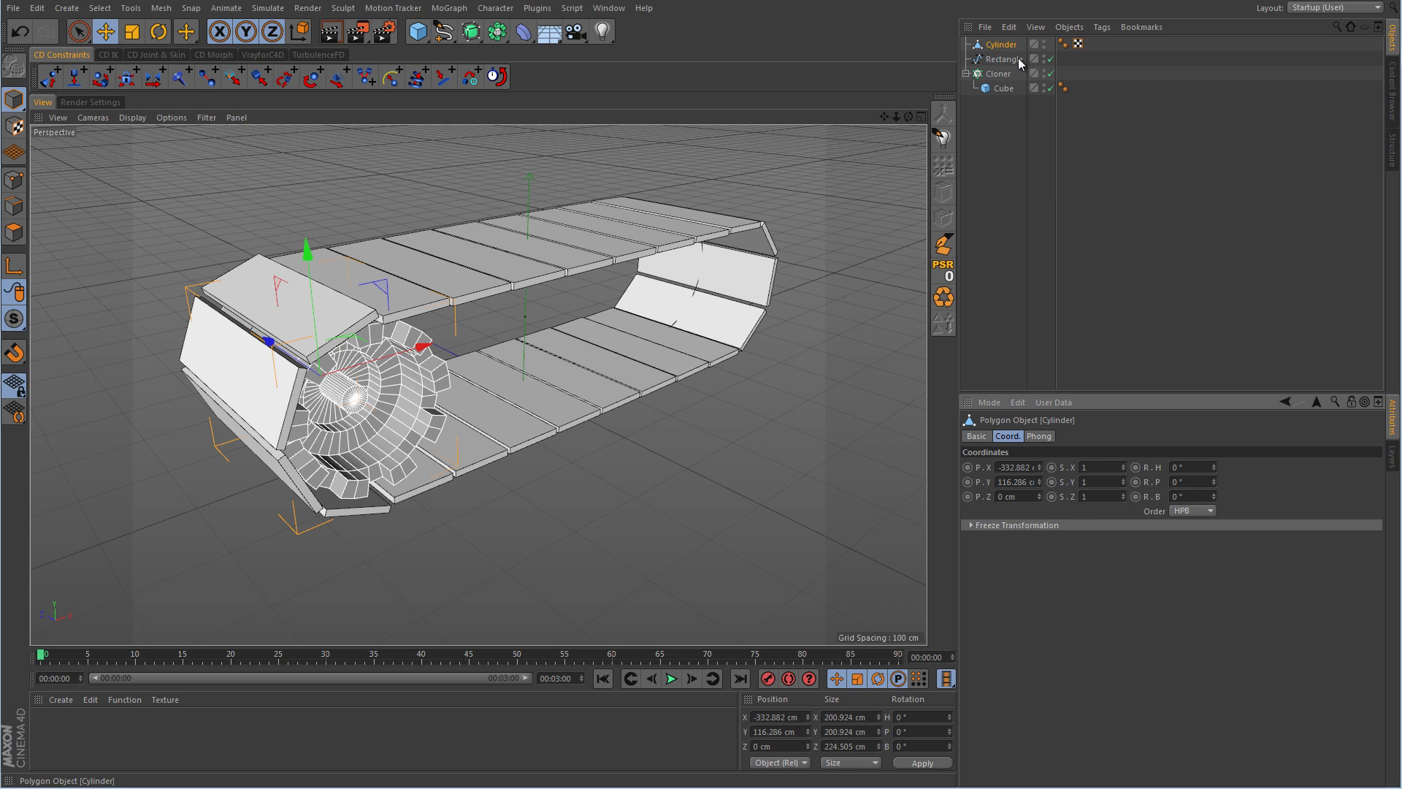
Rename the Cylinder as "wheel" and the Rectangle as "track path", and clear the selection.
double_click(1003, 45)
text(wheel)
key(Return)
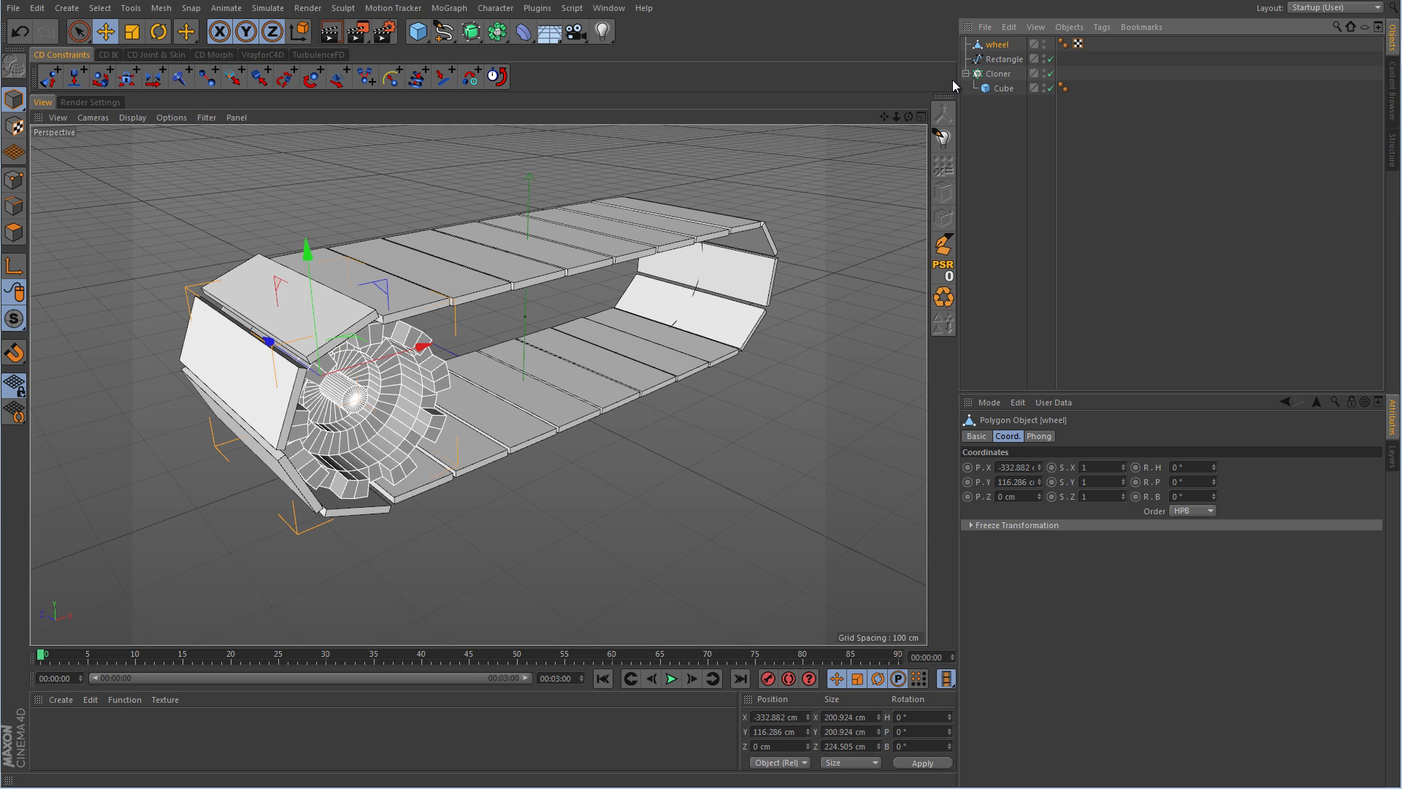
double_click(1017, 60)
text(track path)
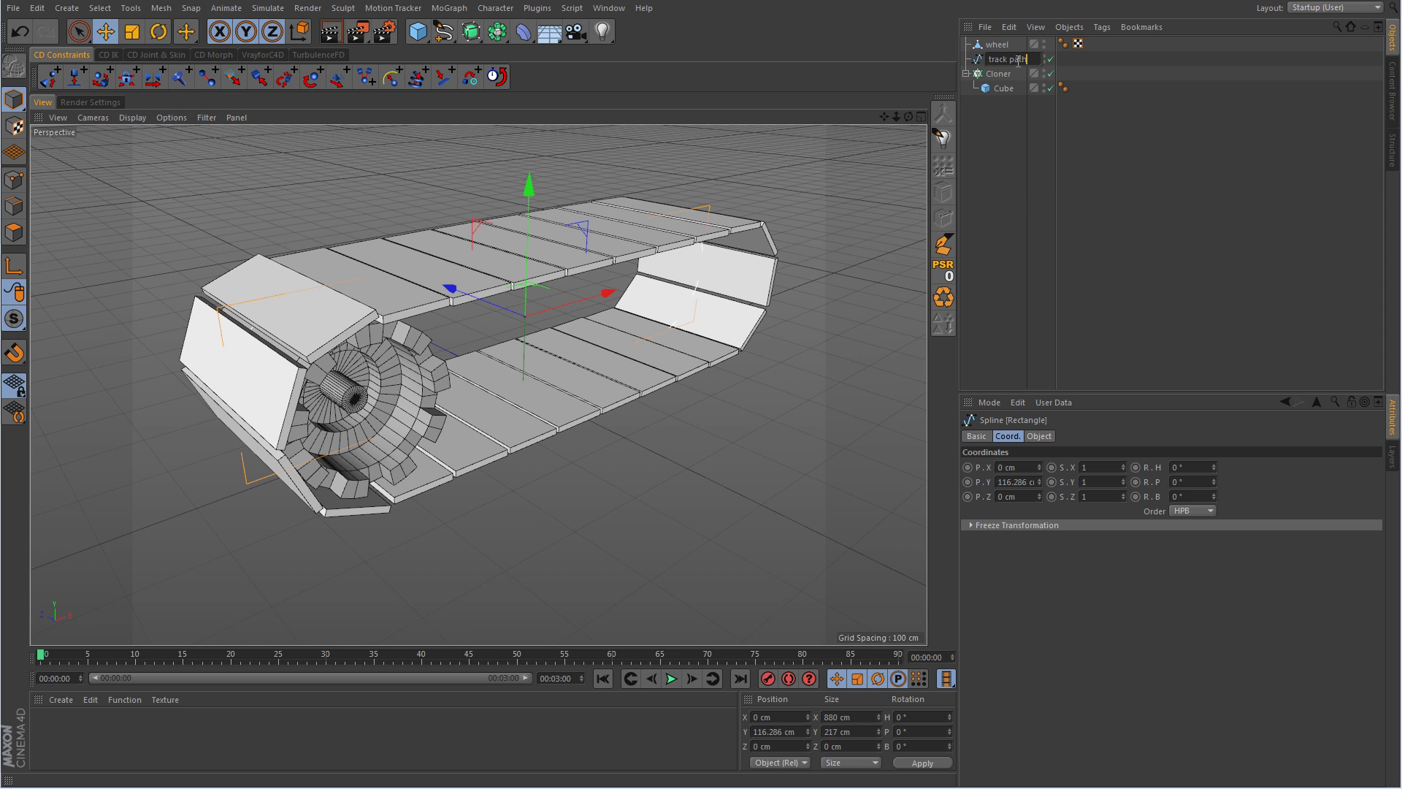
key(Return)
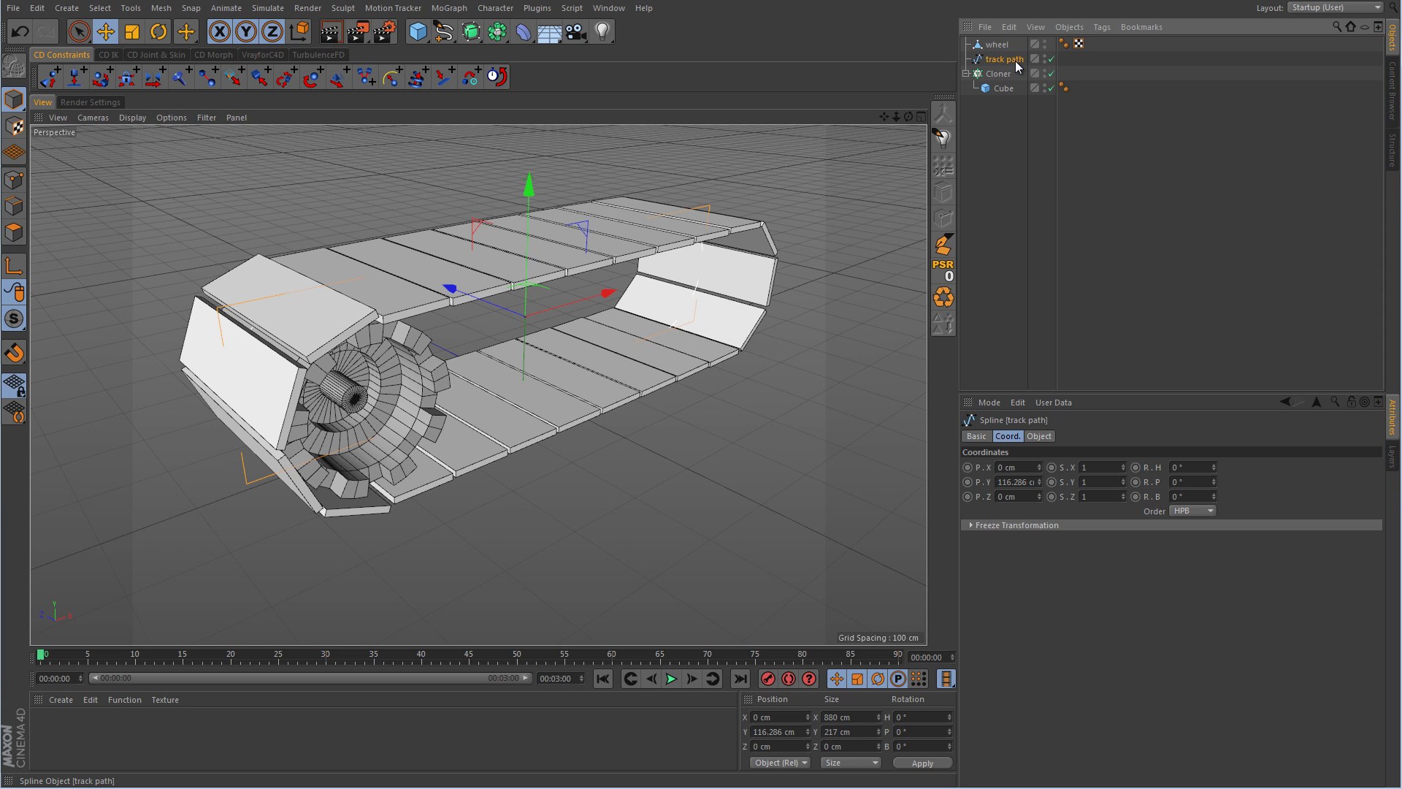
click(997, 45)
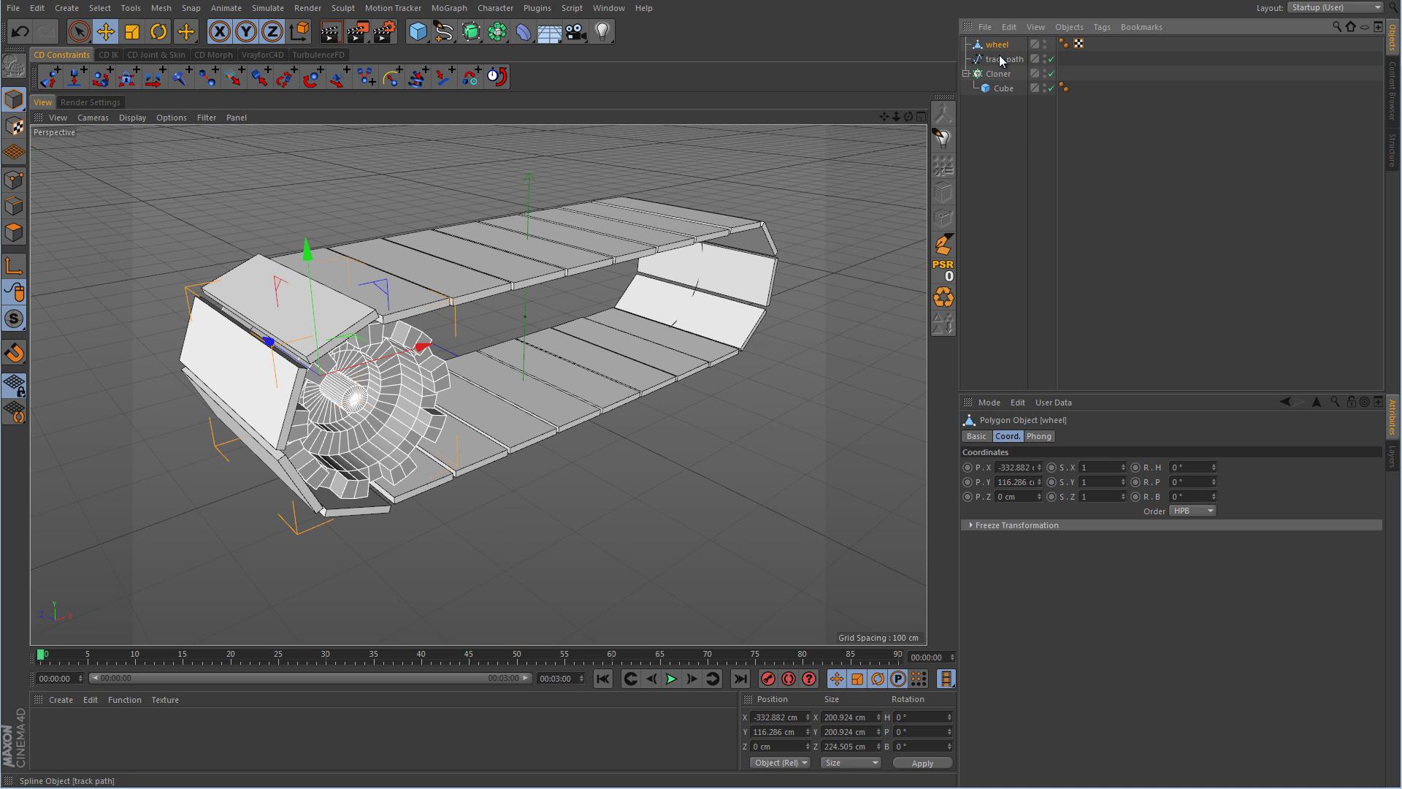
click(990, 214)
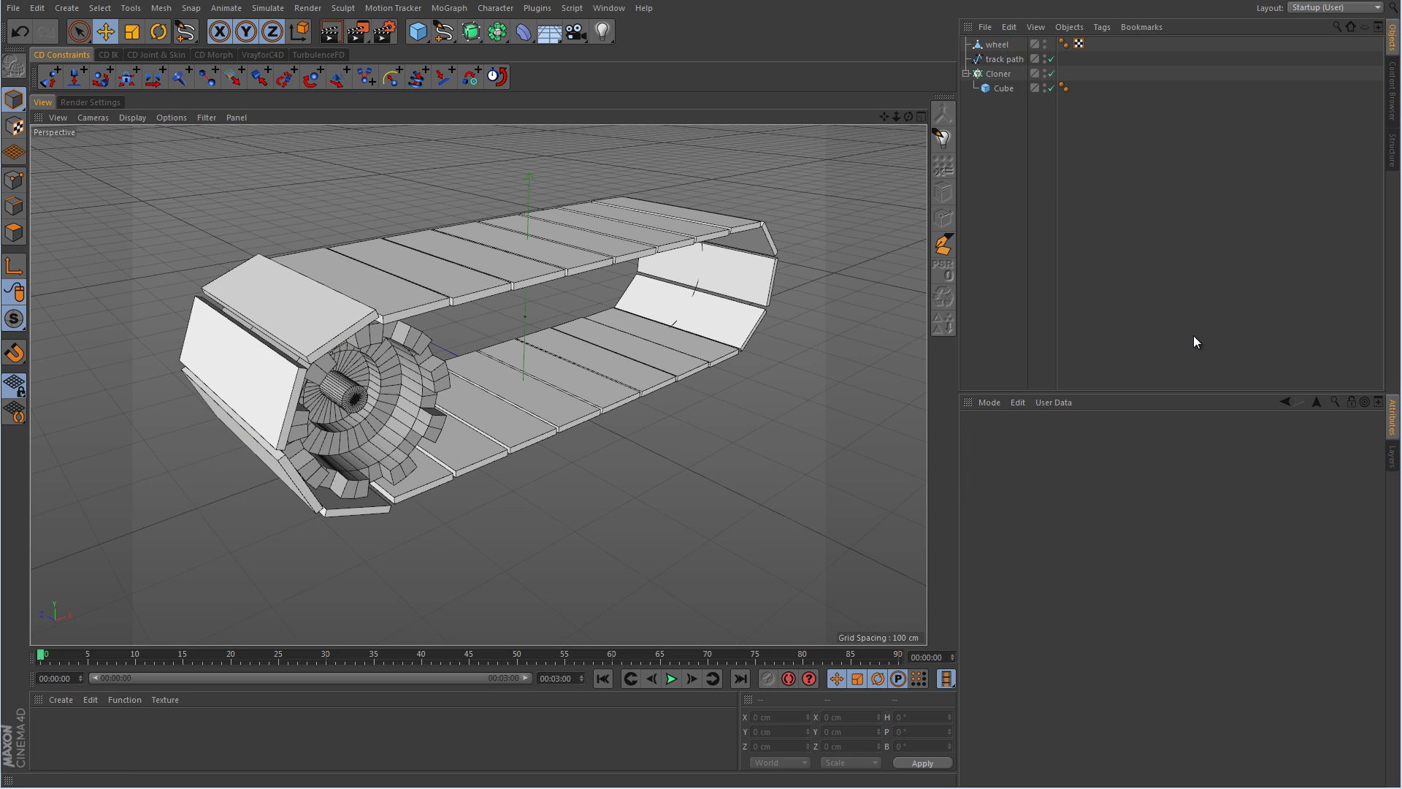
Add a Circle spline centred on the wheel and move the wheel out from under it in the hierarchy.
click(1001, 43)
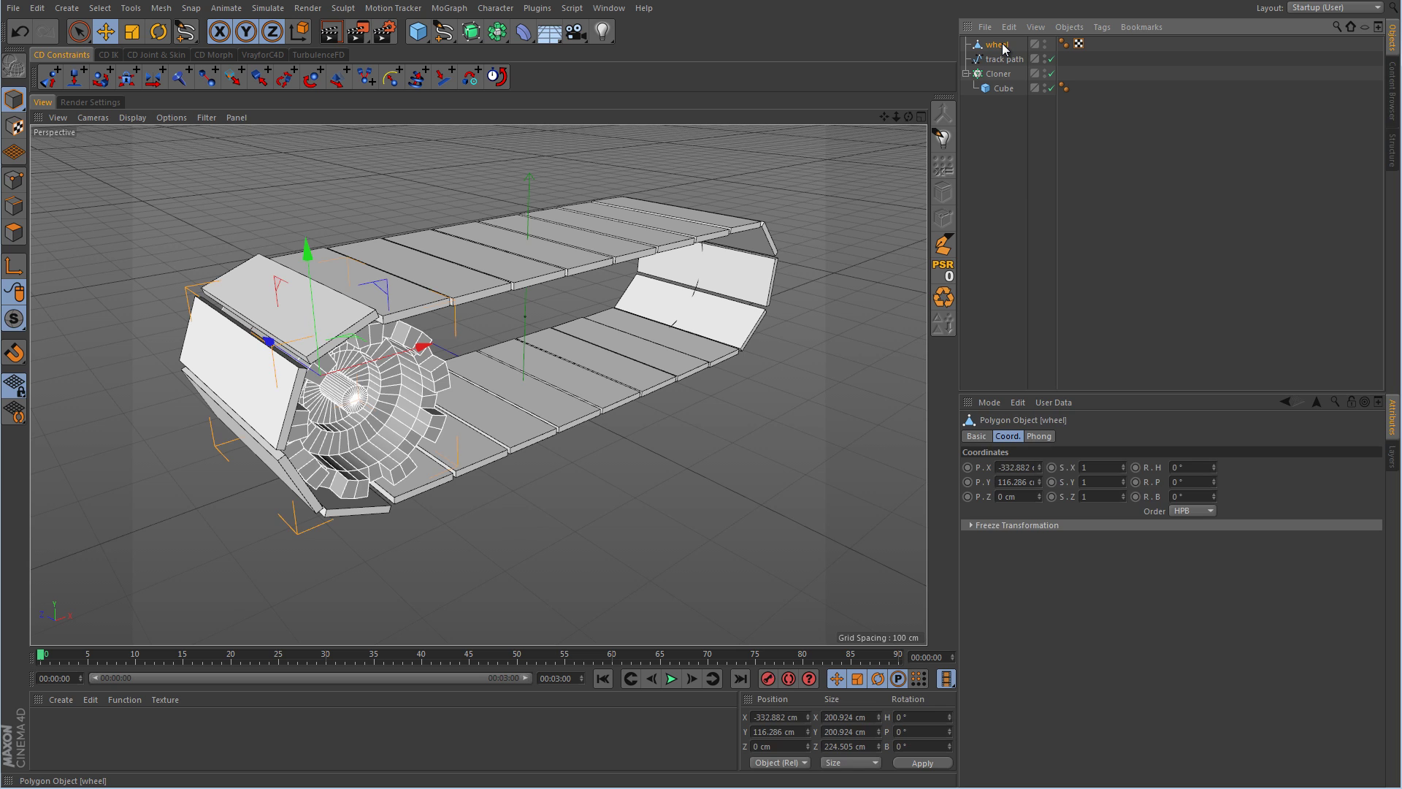
click(443, 31)
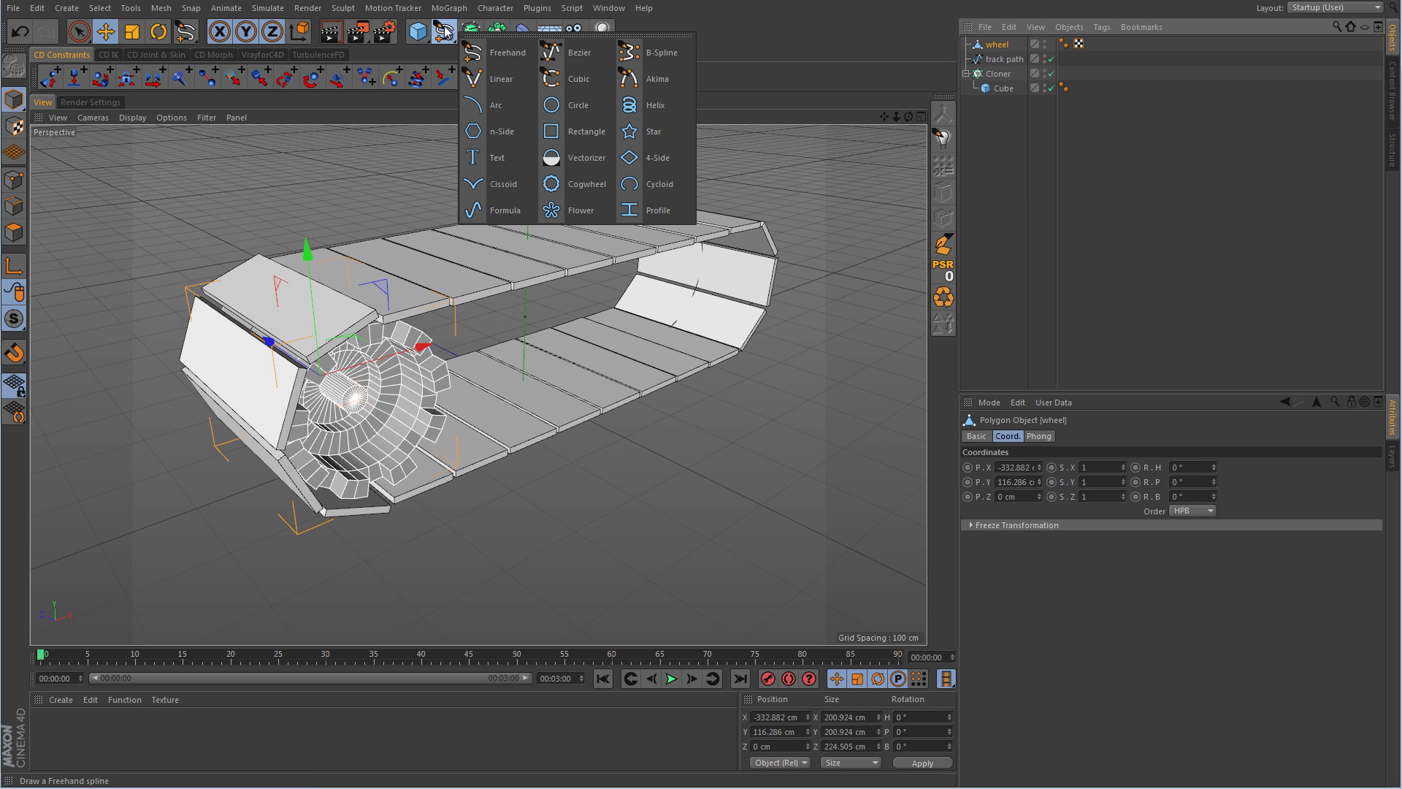
click(574, 105)
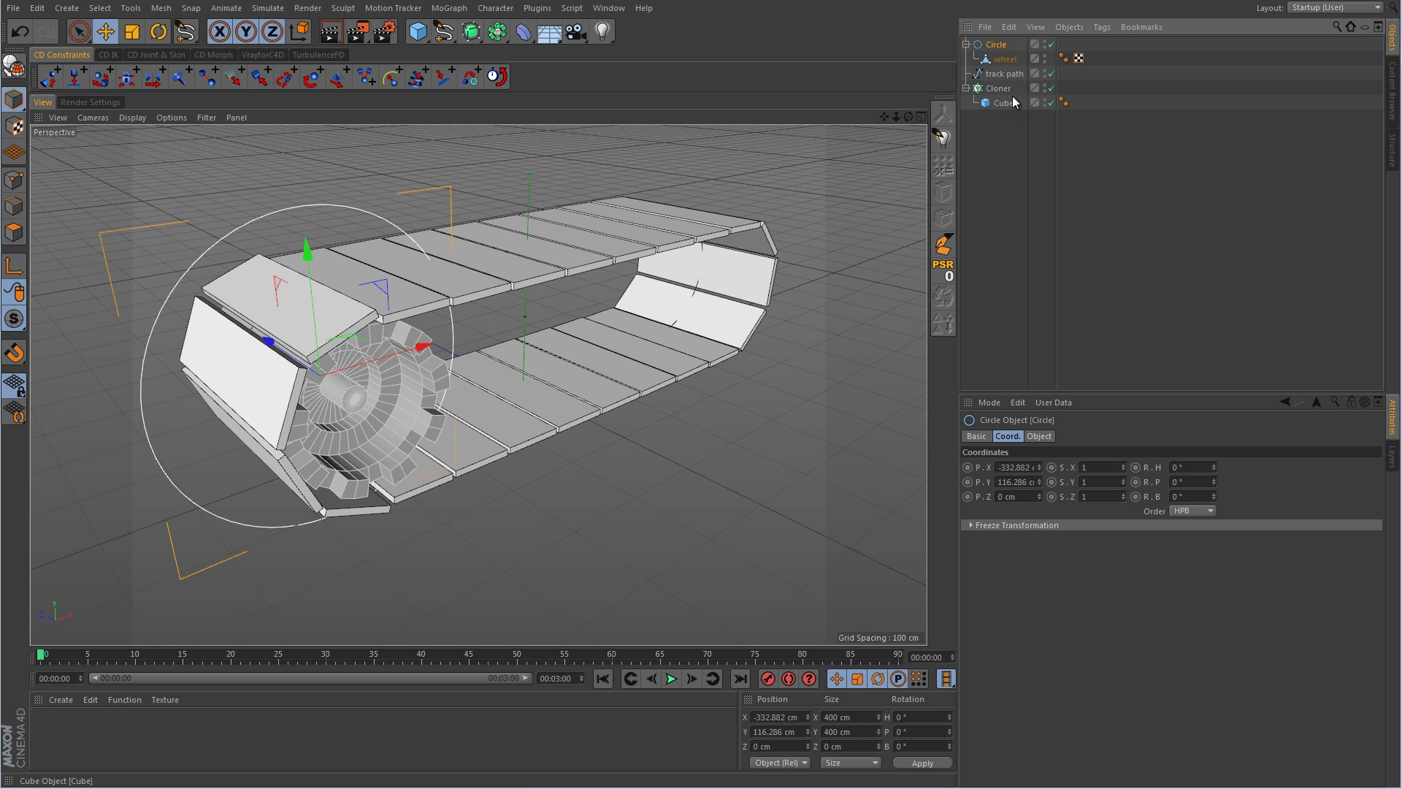
mouse_move(1000, 64)
mouse_down()
mouse_move(1010, 73)
mouse_move(1000, 54)
mouse_up()
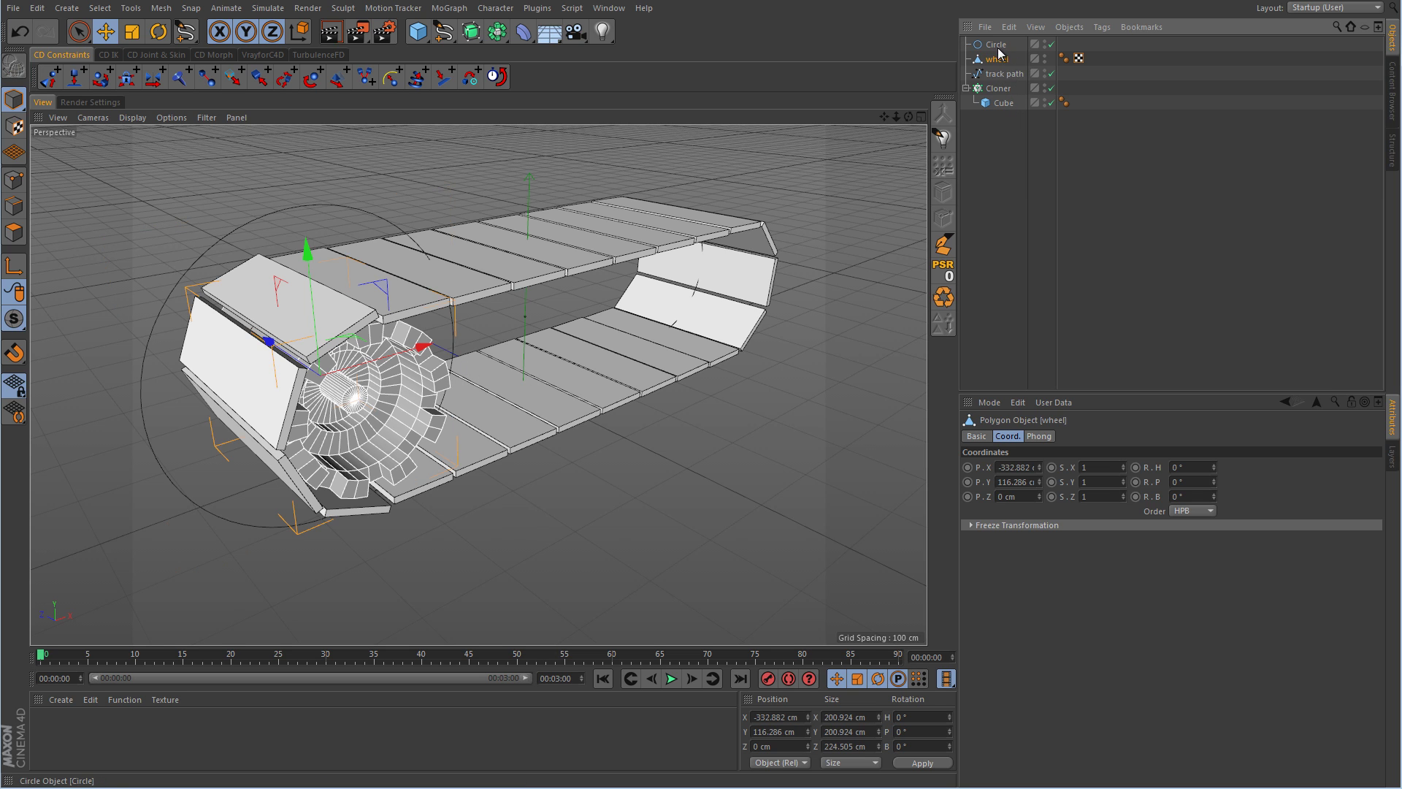
click(1003, 44)
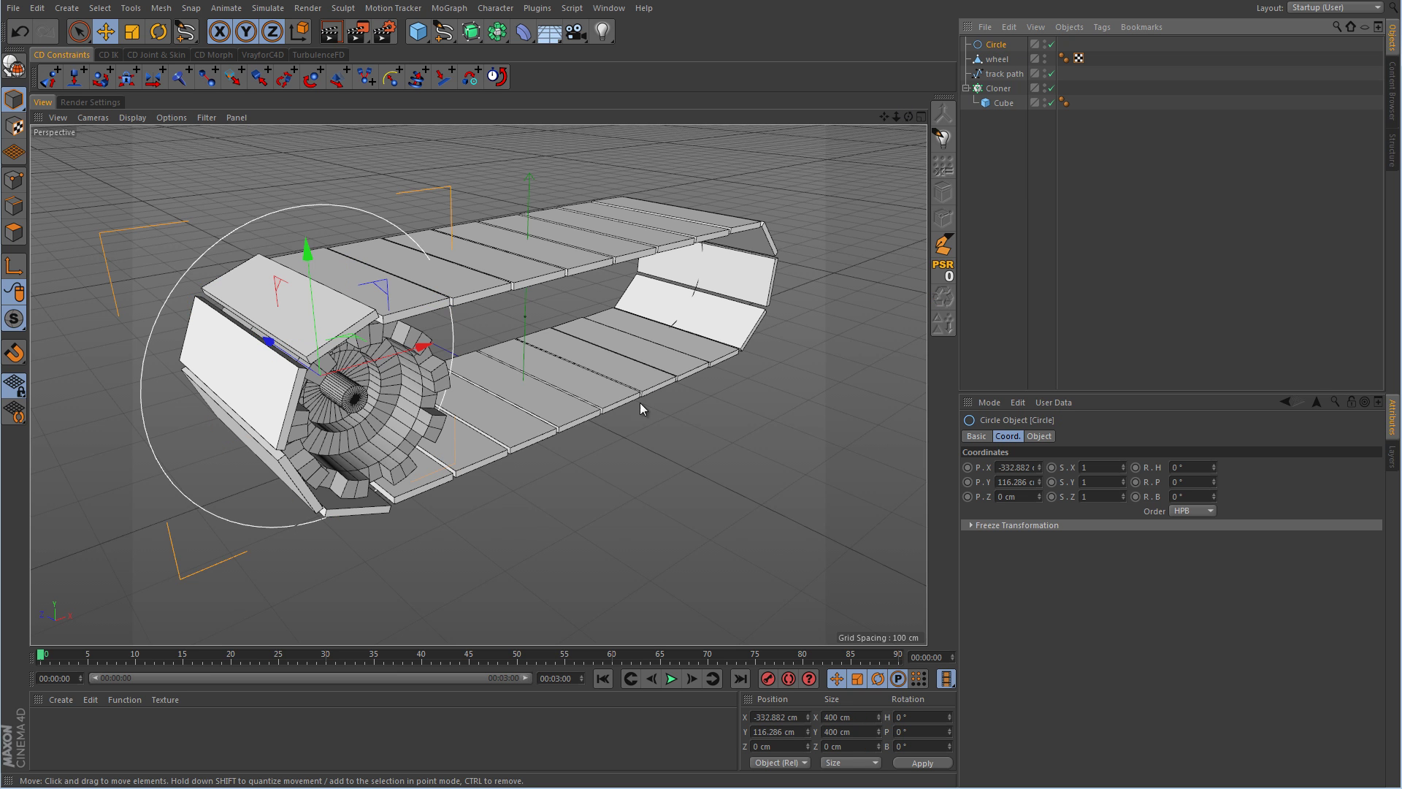
Scale the Circle in the Front view to about 214.2 cm so its edge matches the track path, and return to the Perspective view.
middle_click(679, 414)
middle_click(663, 431)
alt+middle_drag(674, 331, 682, 416)
click(132, 31)
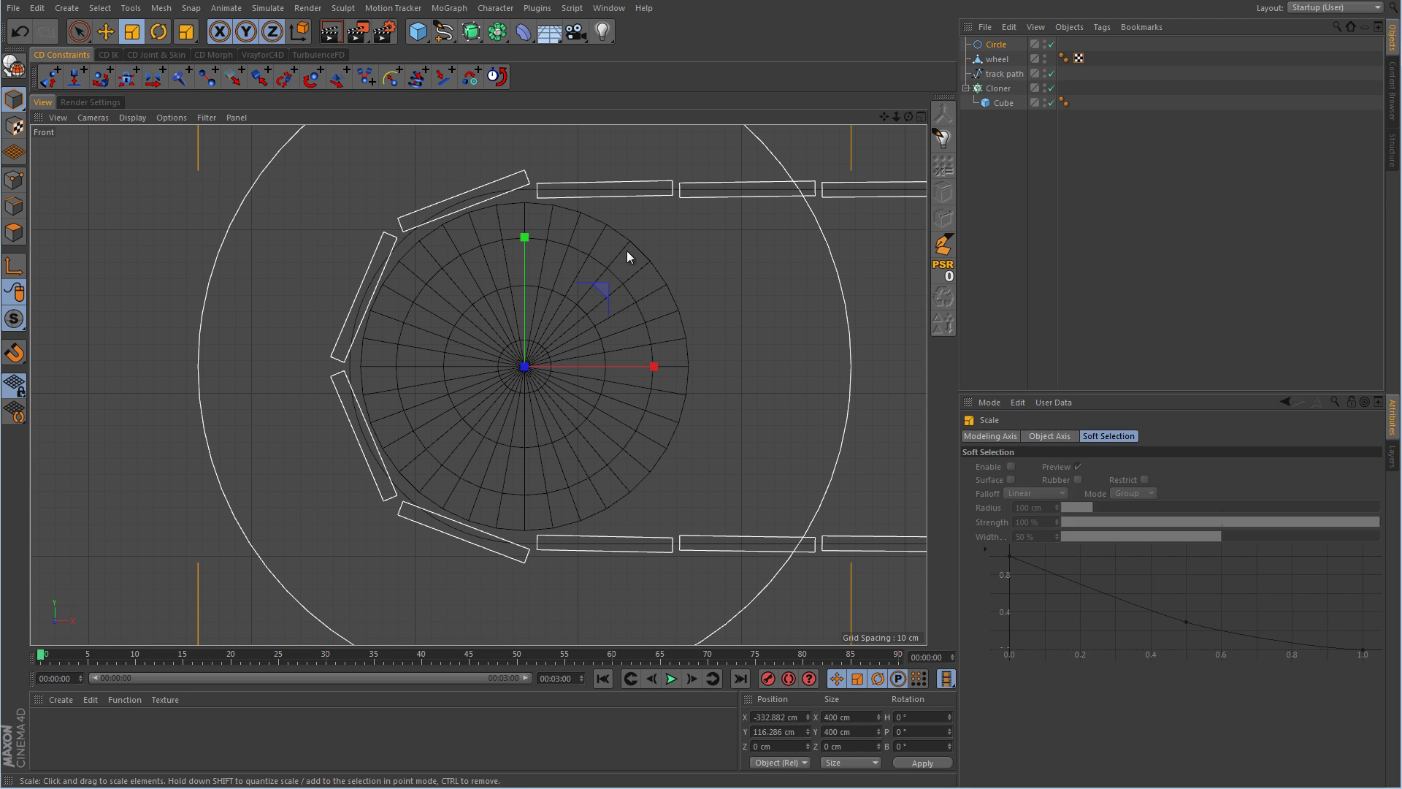
drag(875, 225, 637, 282)
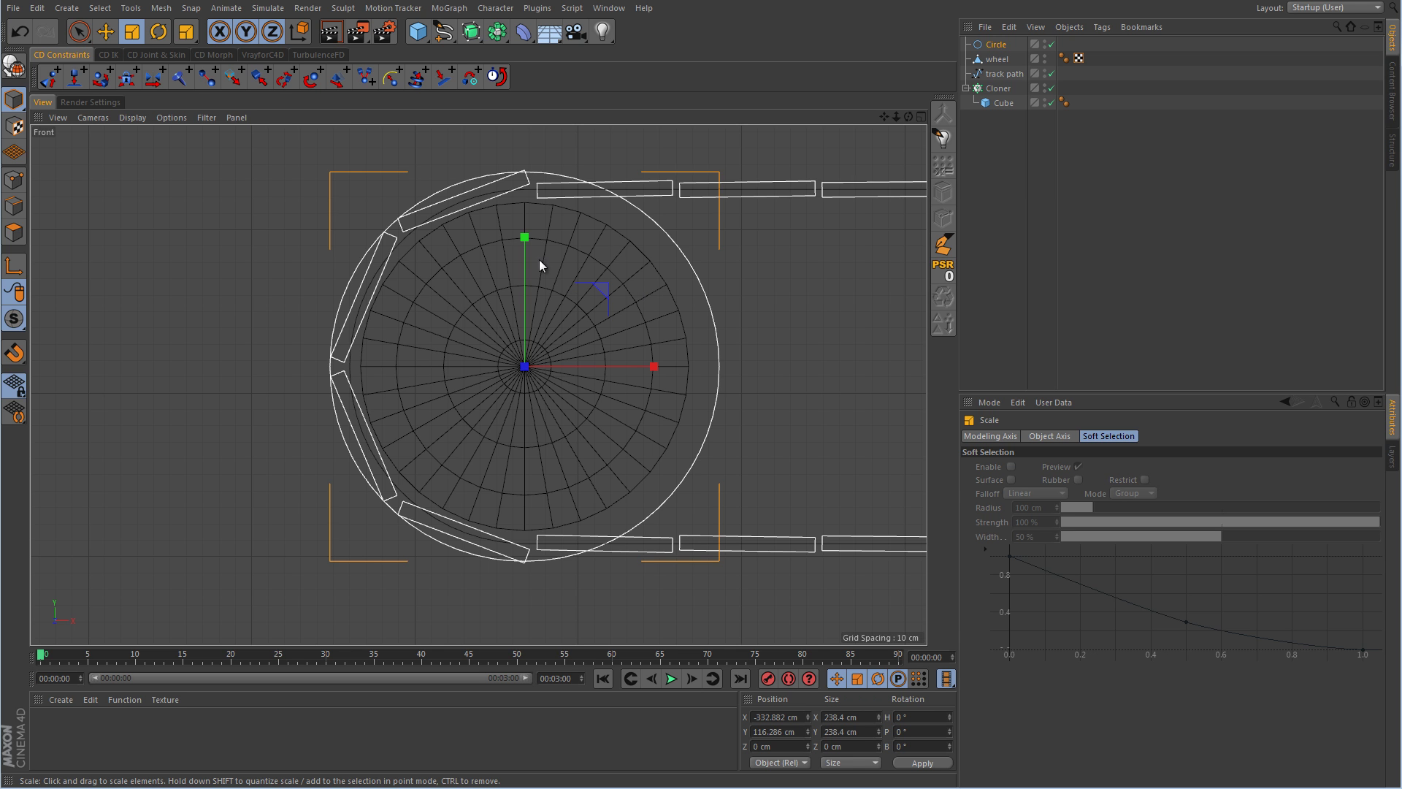
scroll(432, 230, up, 4)
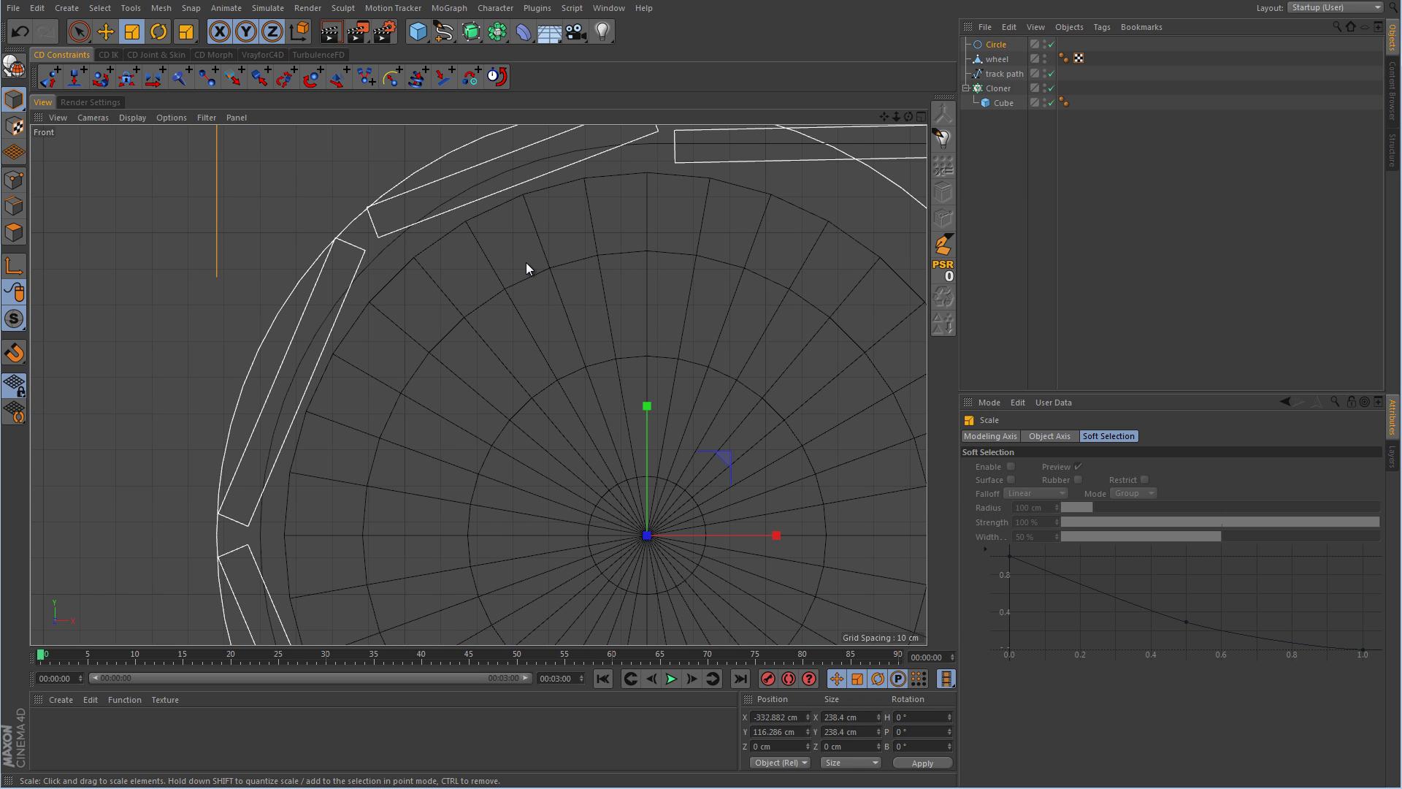
drag(614, 277, 553, 291)
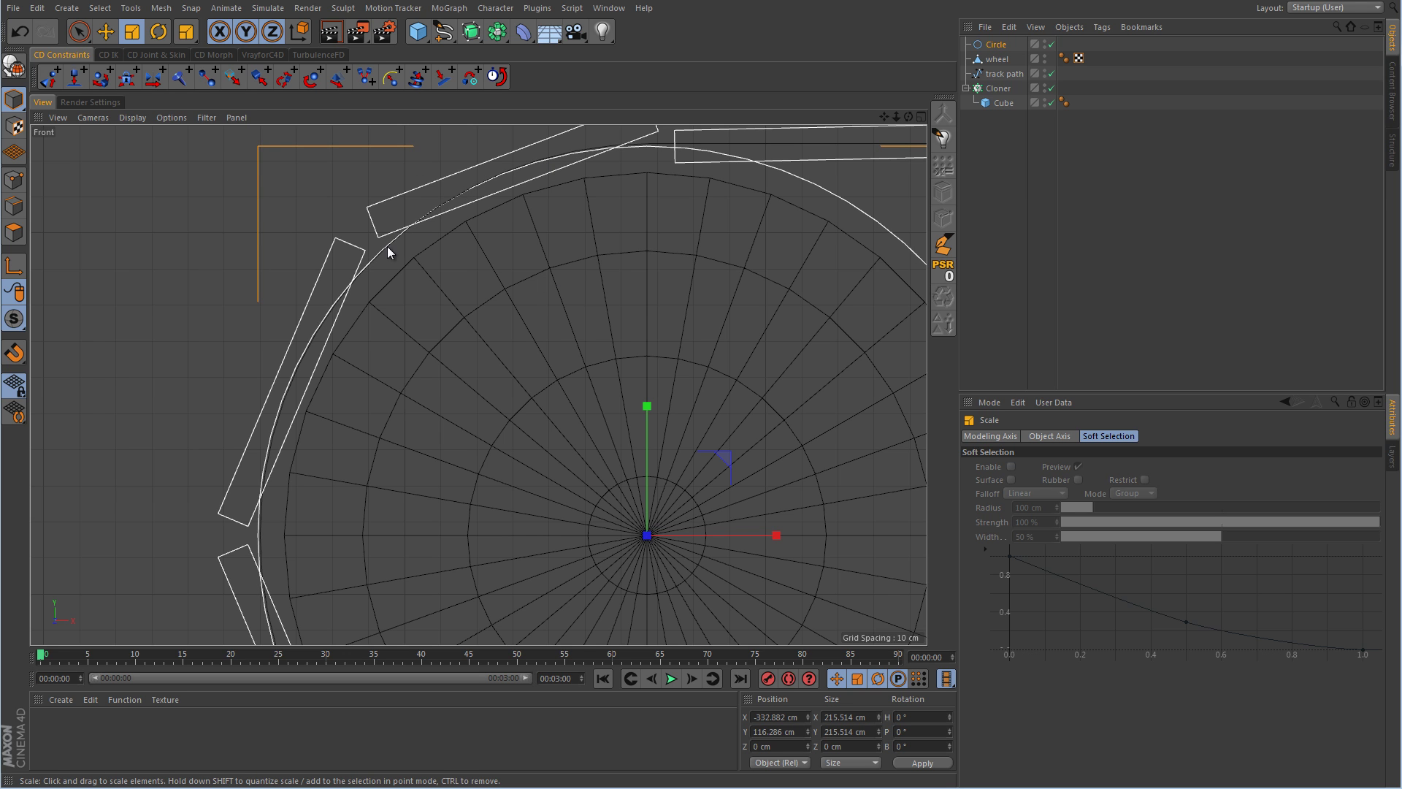
drag(411, 443, 406, 441)
scroll(533, 358, down, 8)
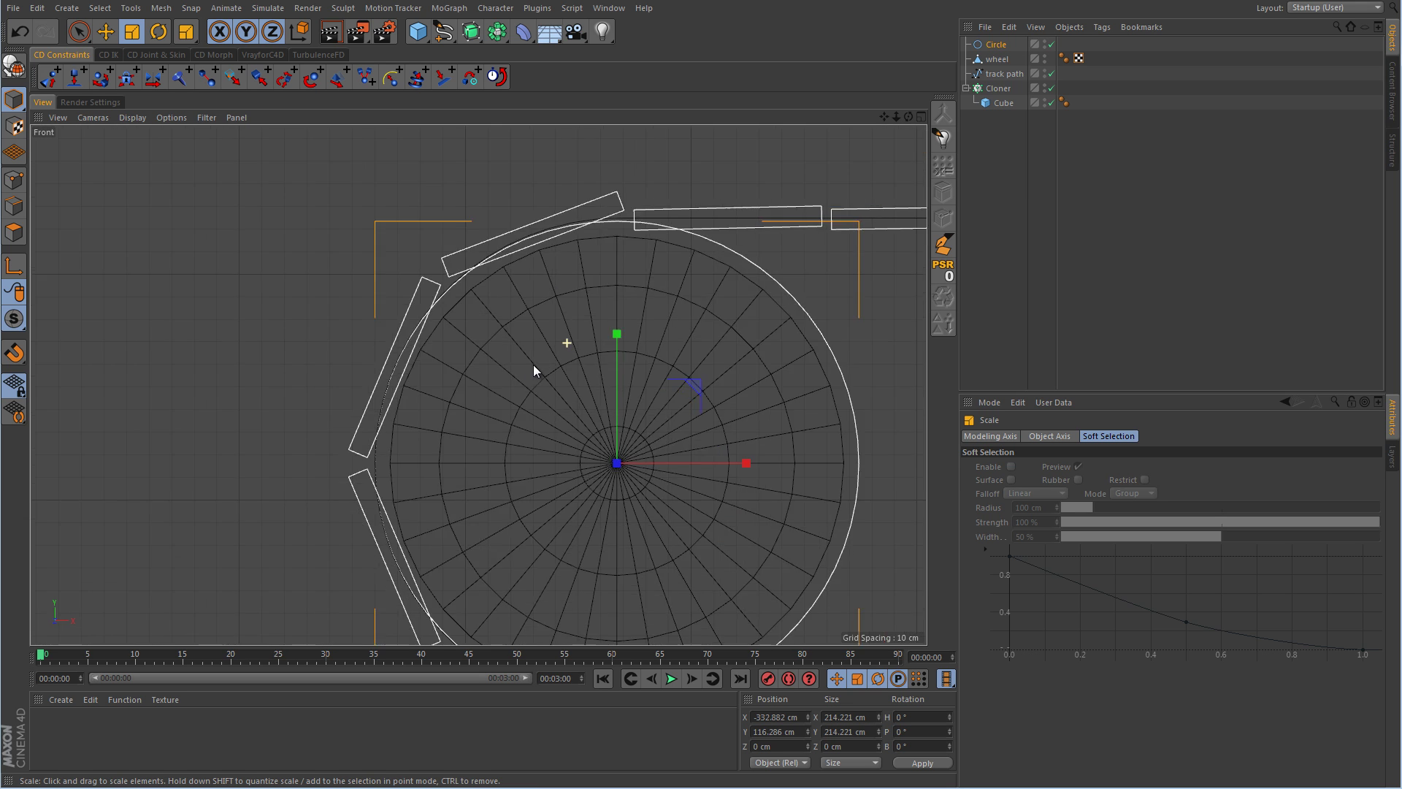
middle_click(644, 413)
middle_click(285, 285)
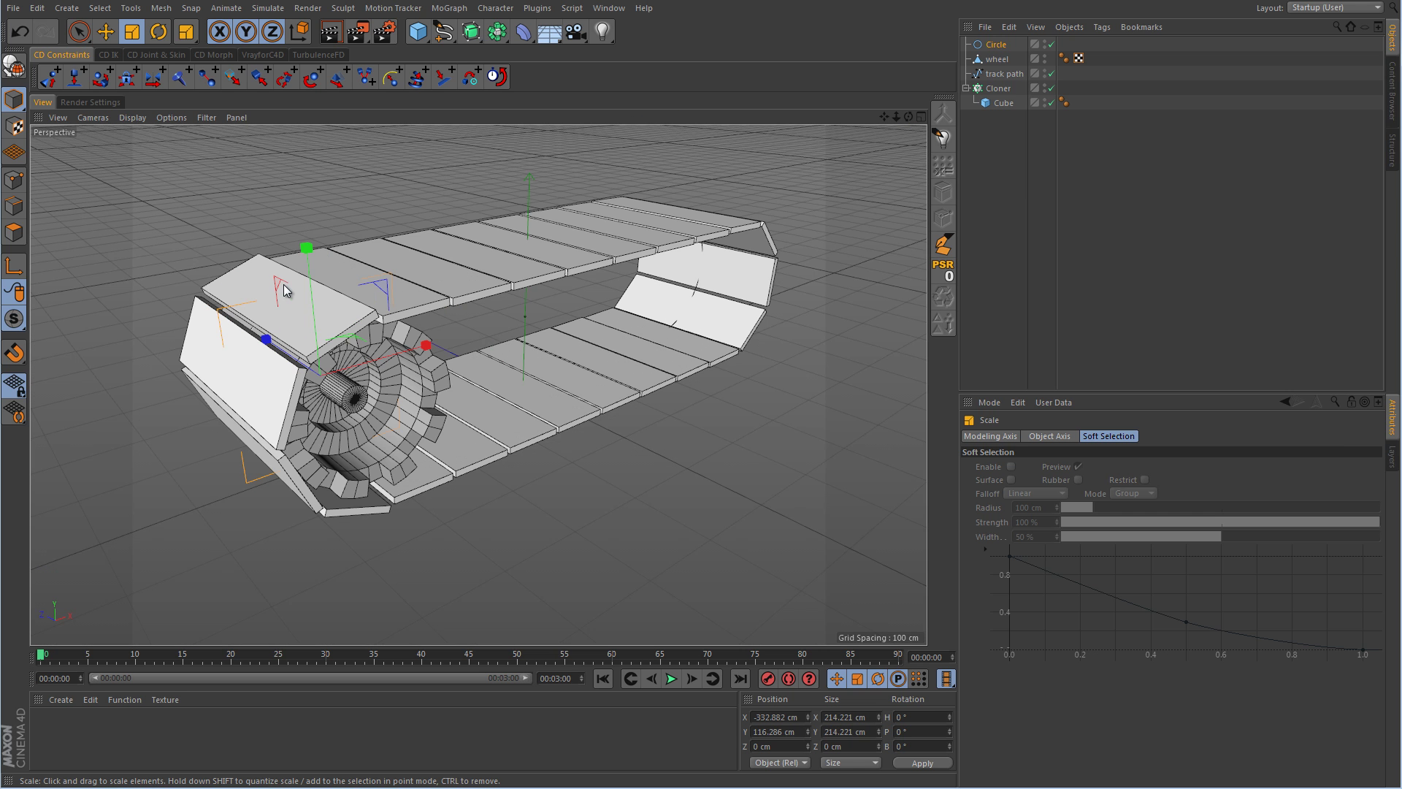
click(105, 31)
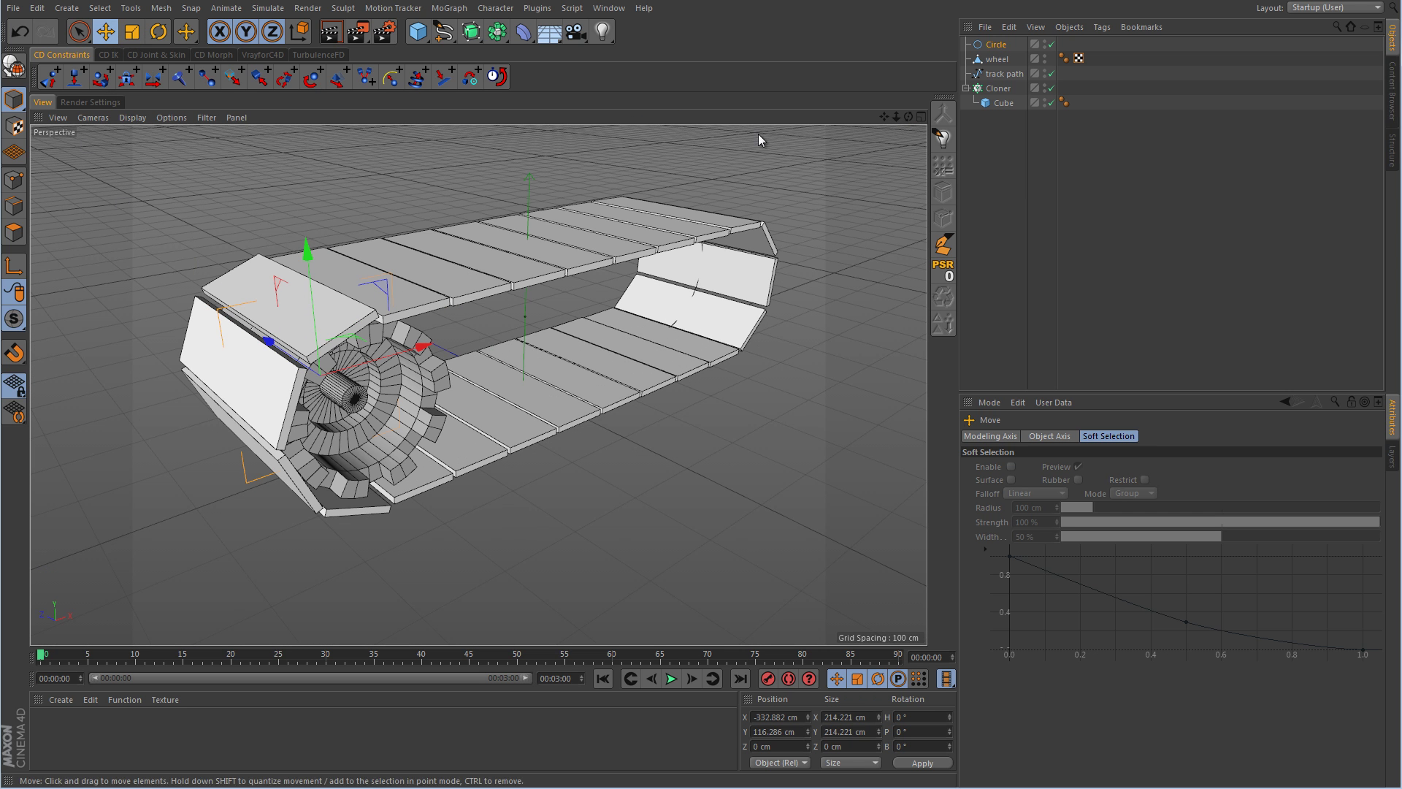
Make the wheel a child of the Circle and test the Circle's bank rotation at -9°, undoing the rotation.
drag(997, 60, 1002, 48)
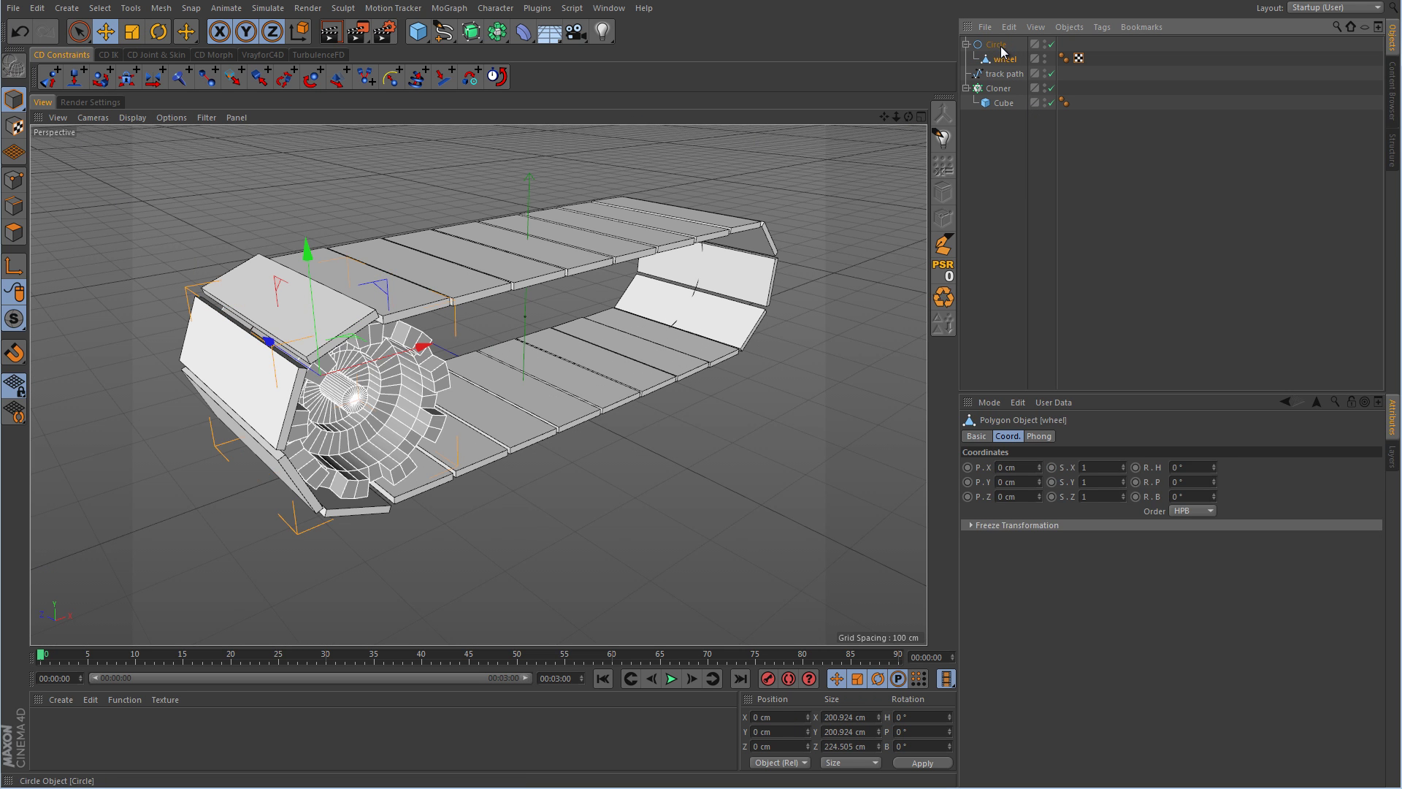
click(999, 45)
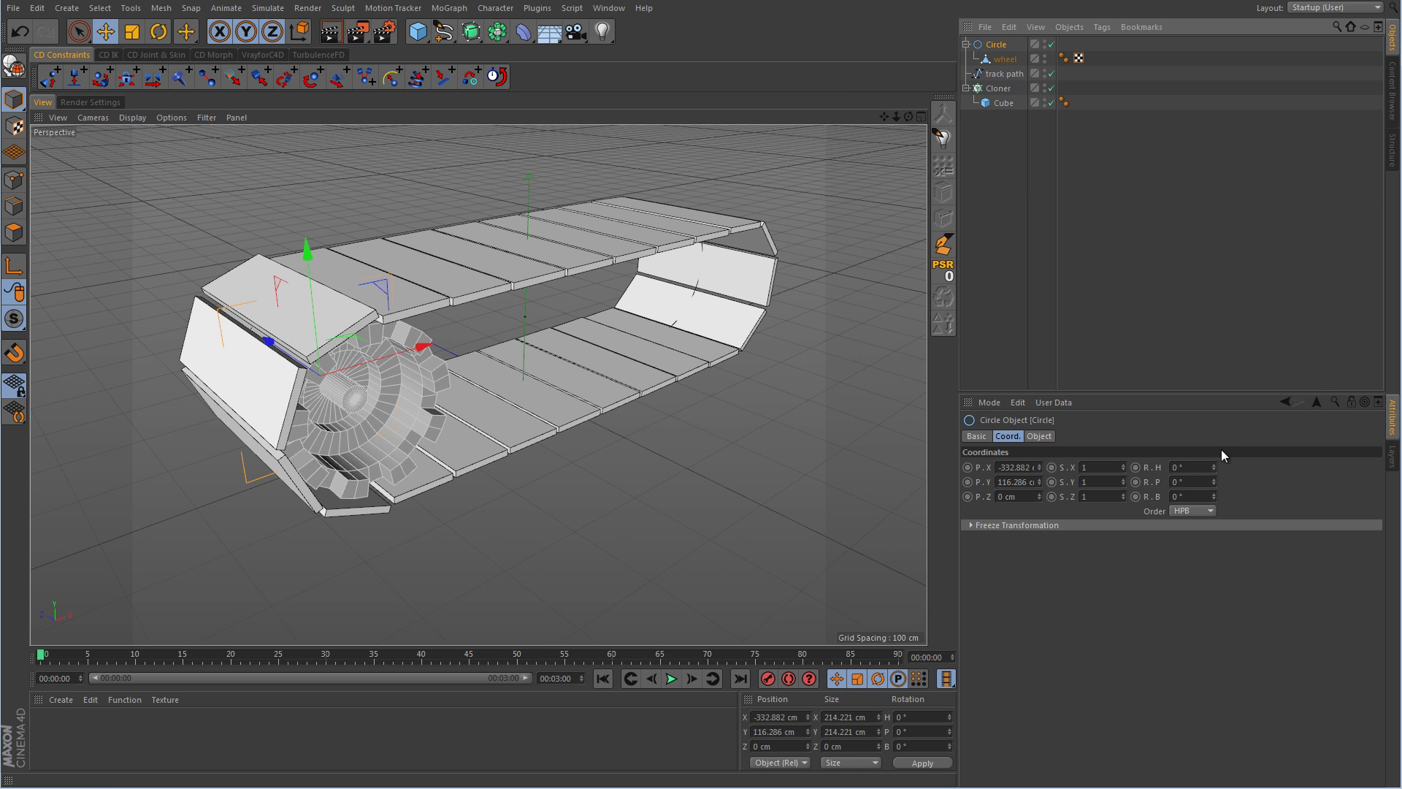
mouse_move(1213, 496)
mouse_down()
mouse_move(1213, 514)
mouse_move(1214, 498)
mouse_up()
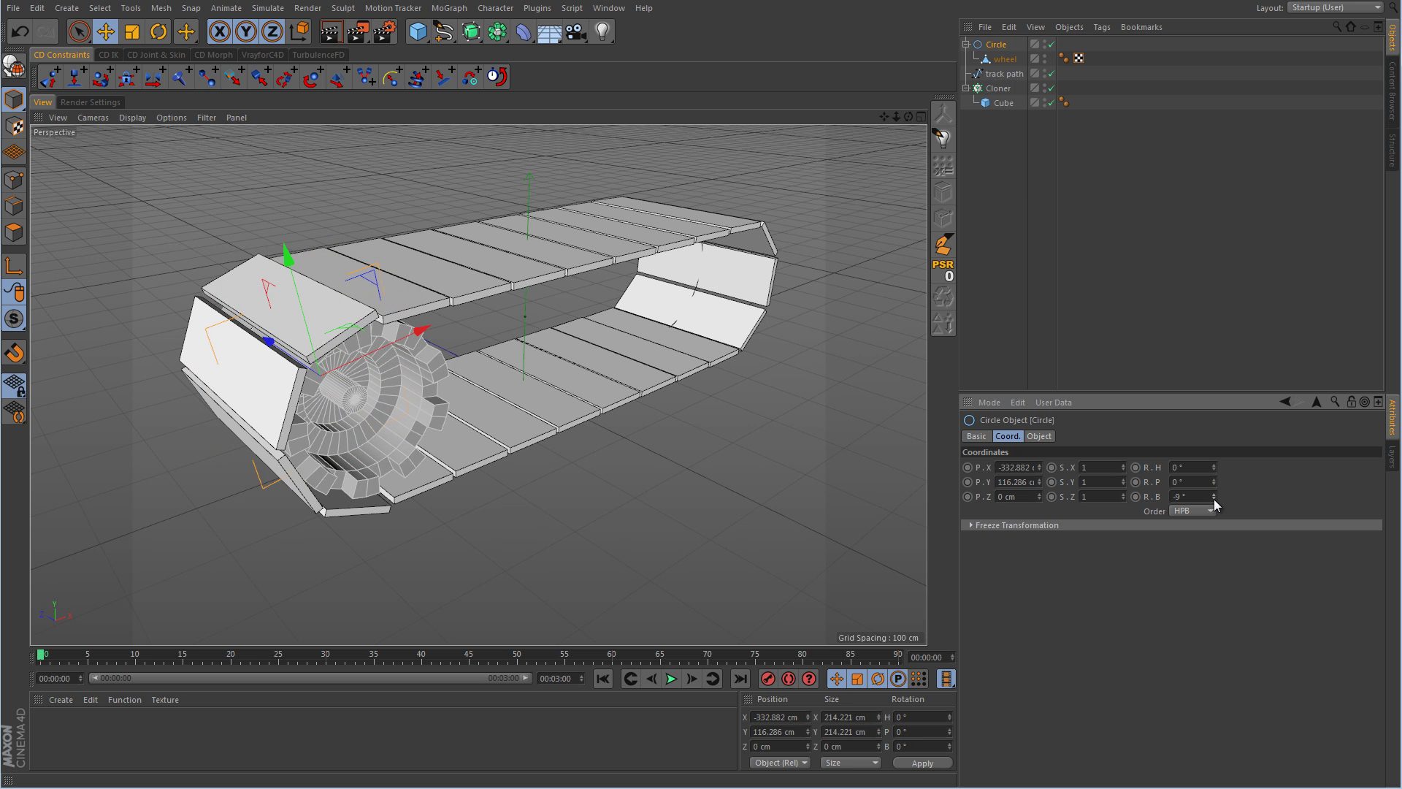
key(ctrl+z)
Rename the Circle as "Driver spline".
double_click(996, 44)
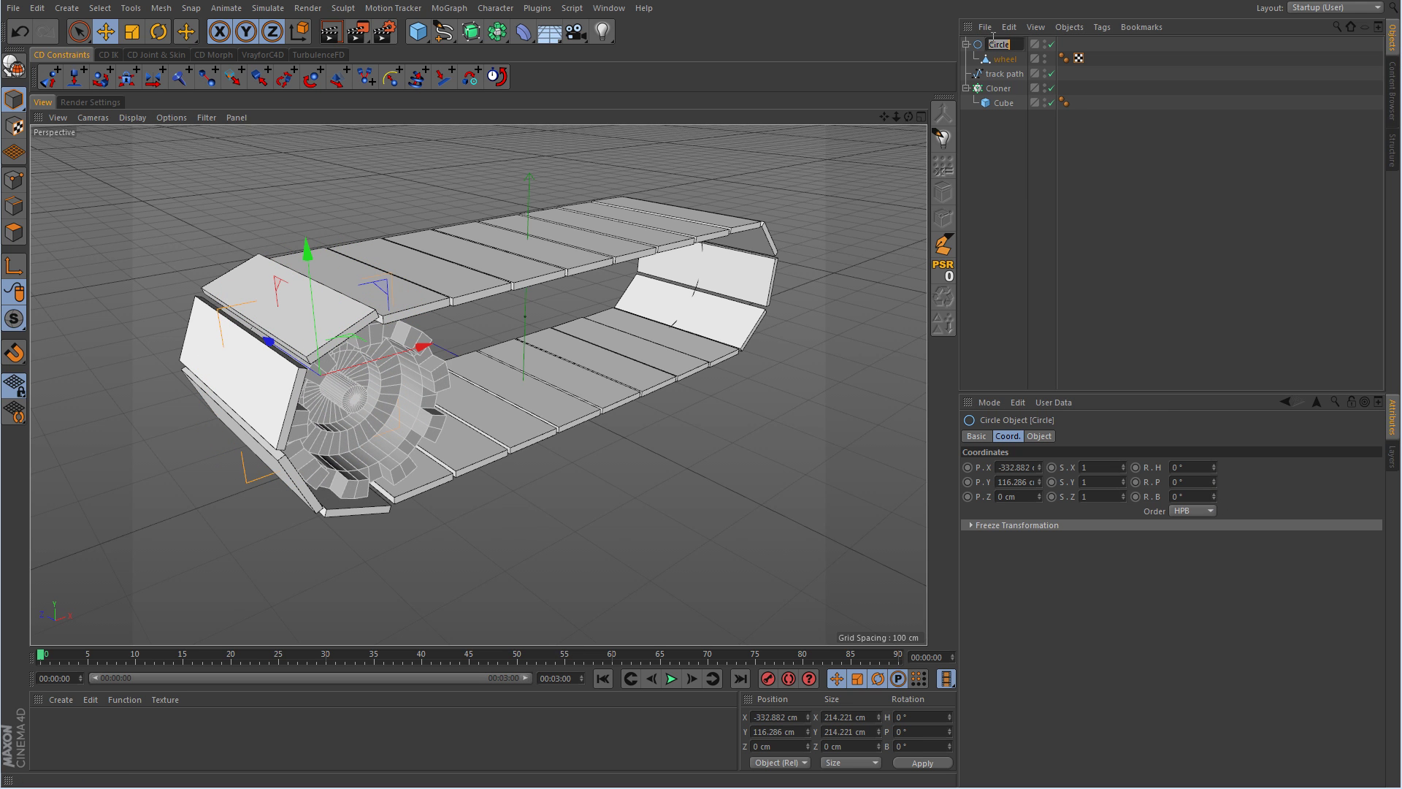
text(Br)
key(BackSpace)
text(spline)
key(Return)
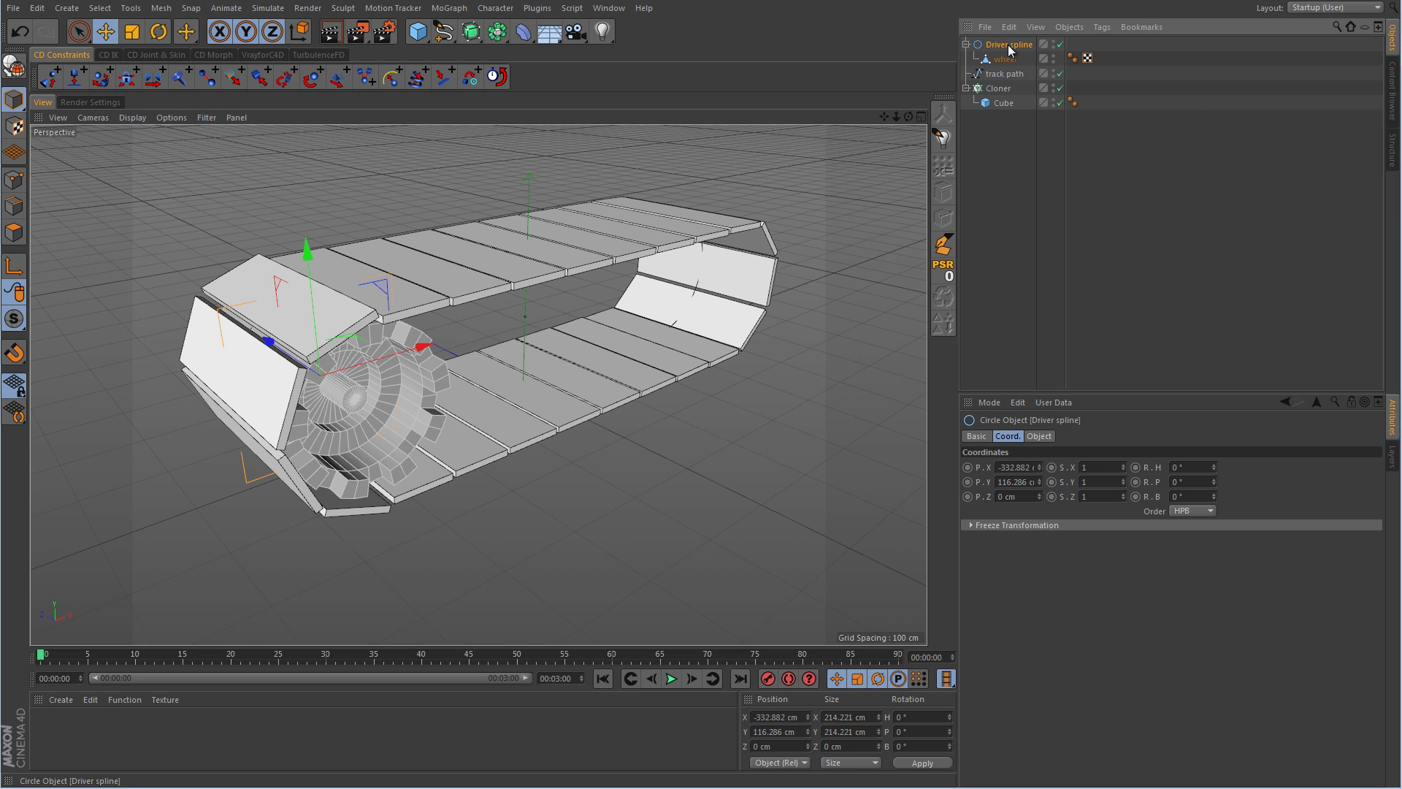
Add an XPresso tag to the Driver spline.
right_click(1009, 45)
mouse_move(1035, 56)
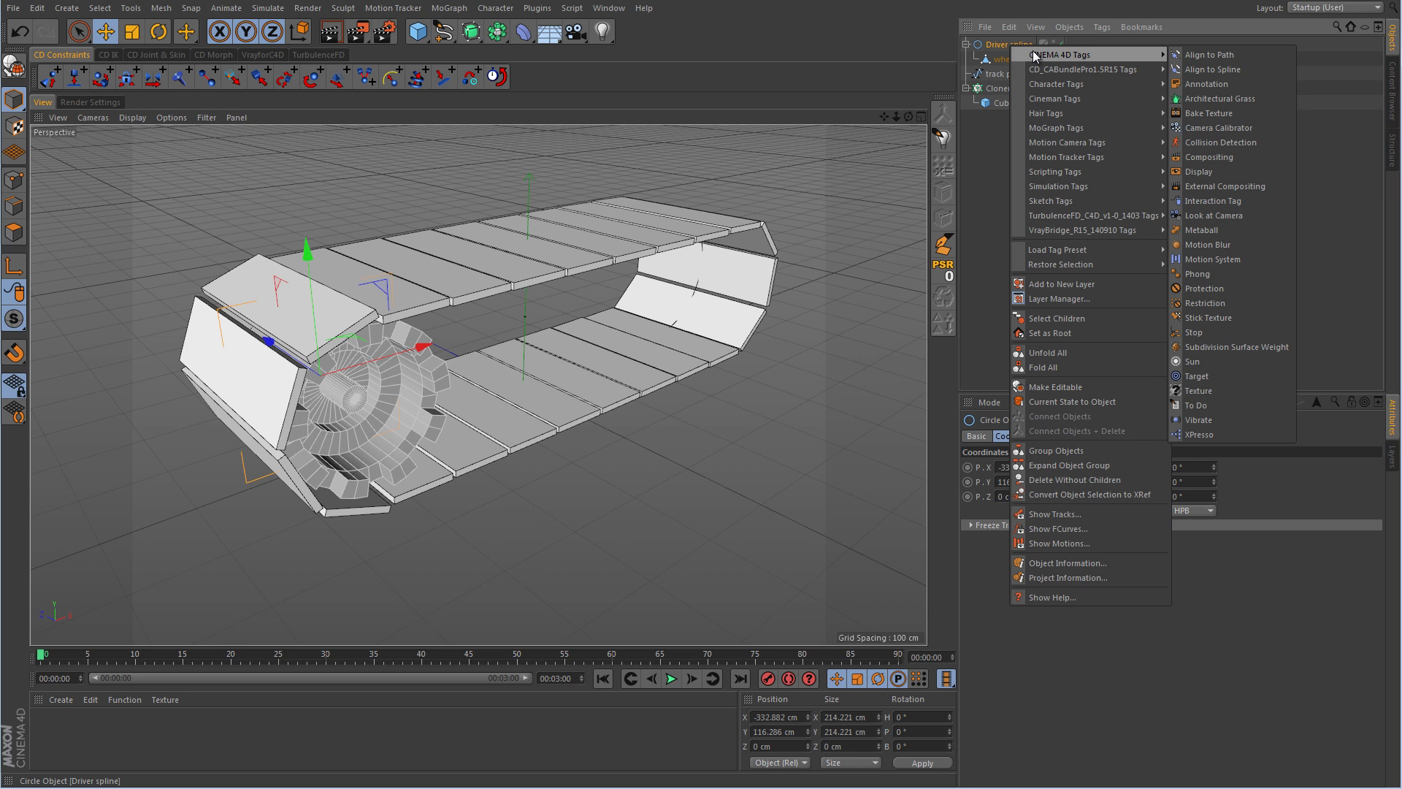
click(1215, 430)
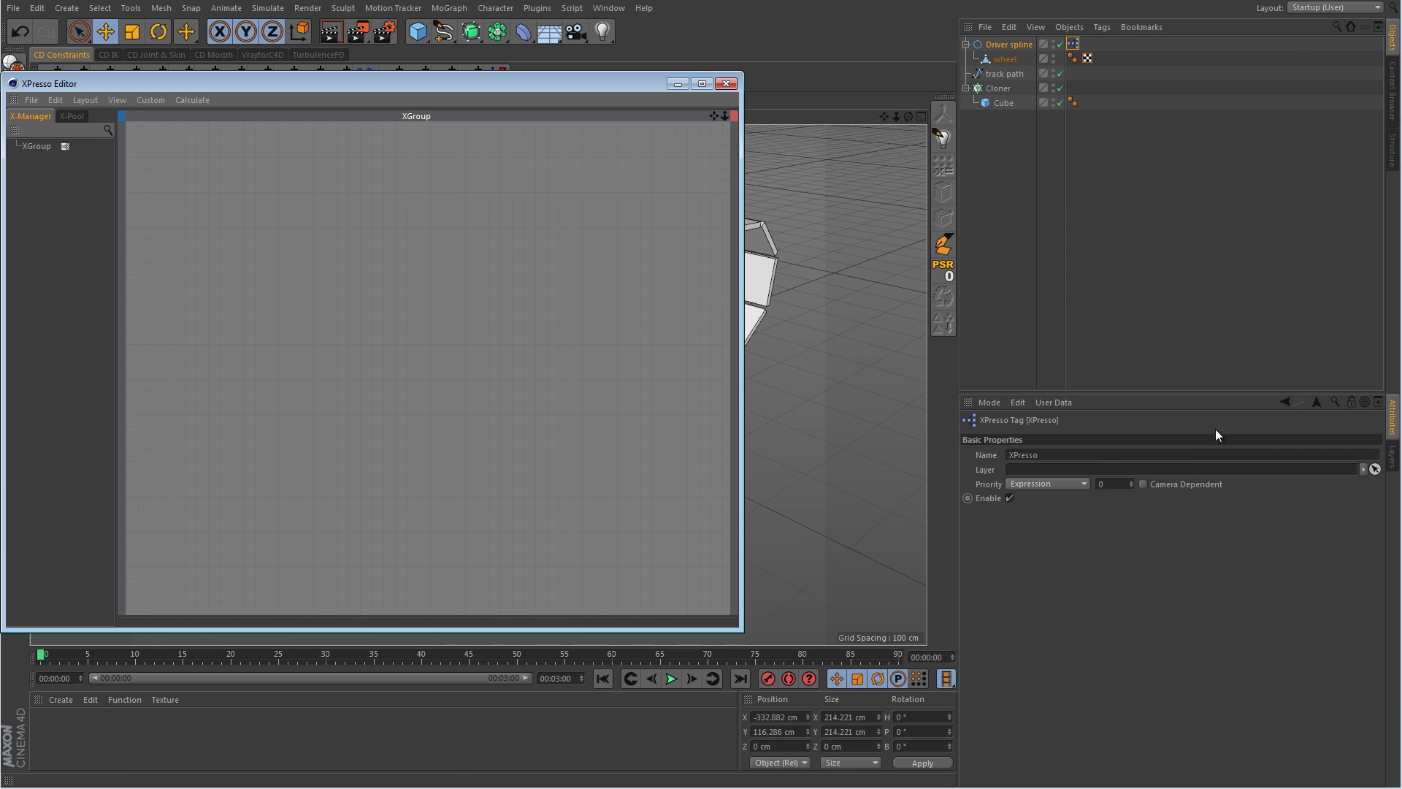
Enlarge and reposition the XPresso Editor, and add the Driver spline and track path as object nodes.
drag(746, 634, 929, 660)
drag(752, 82, 761, 114)
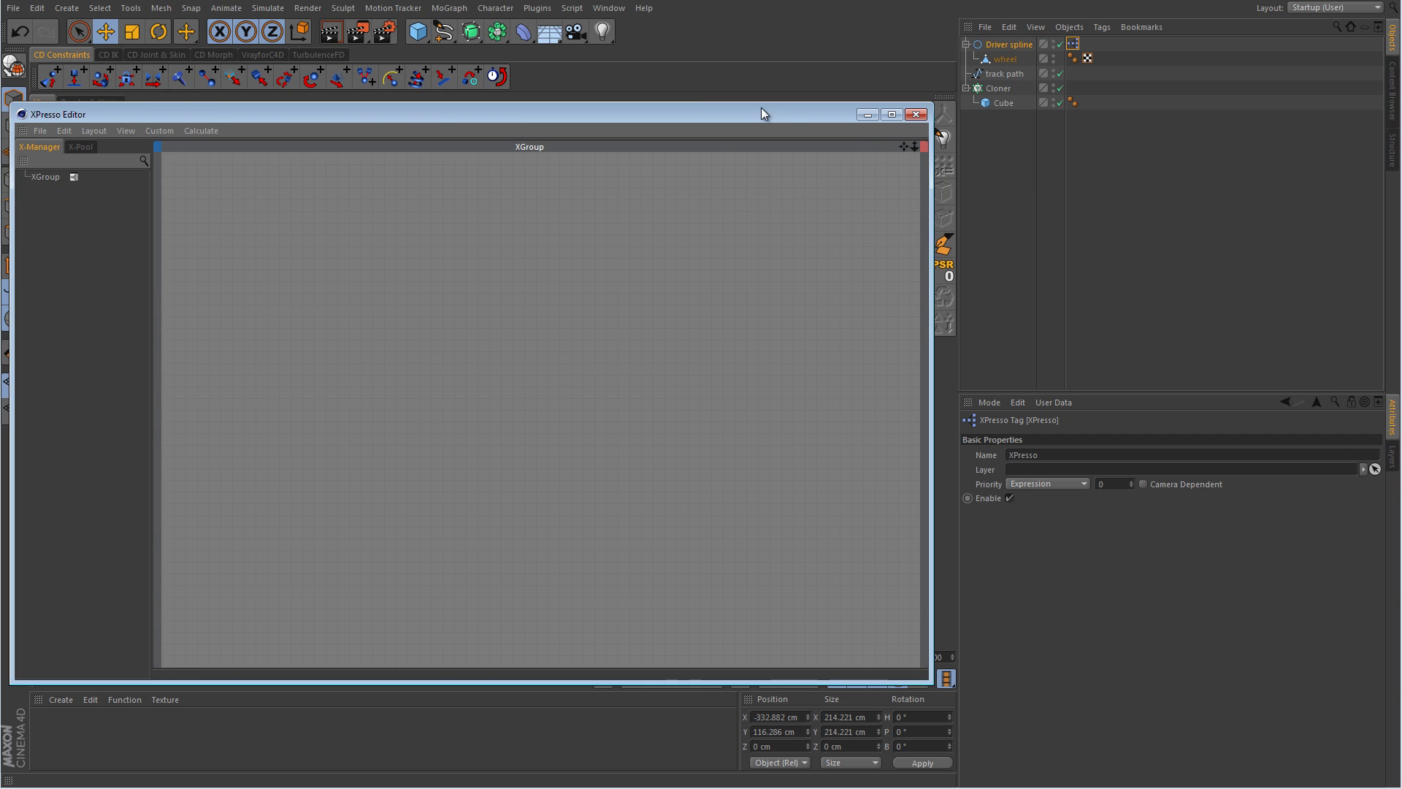
drag(1023, 46, 336, 499)
drag(1012, 76, 308, 362)
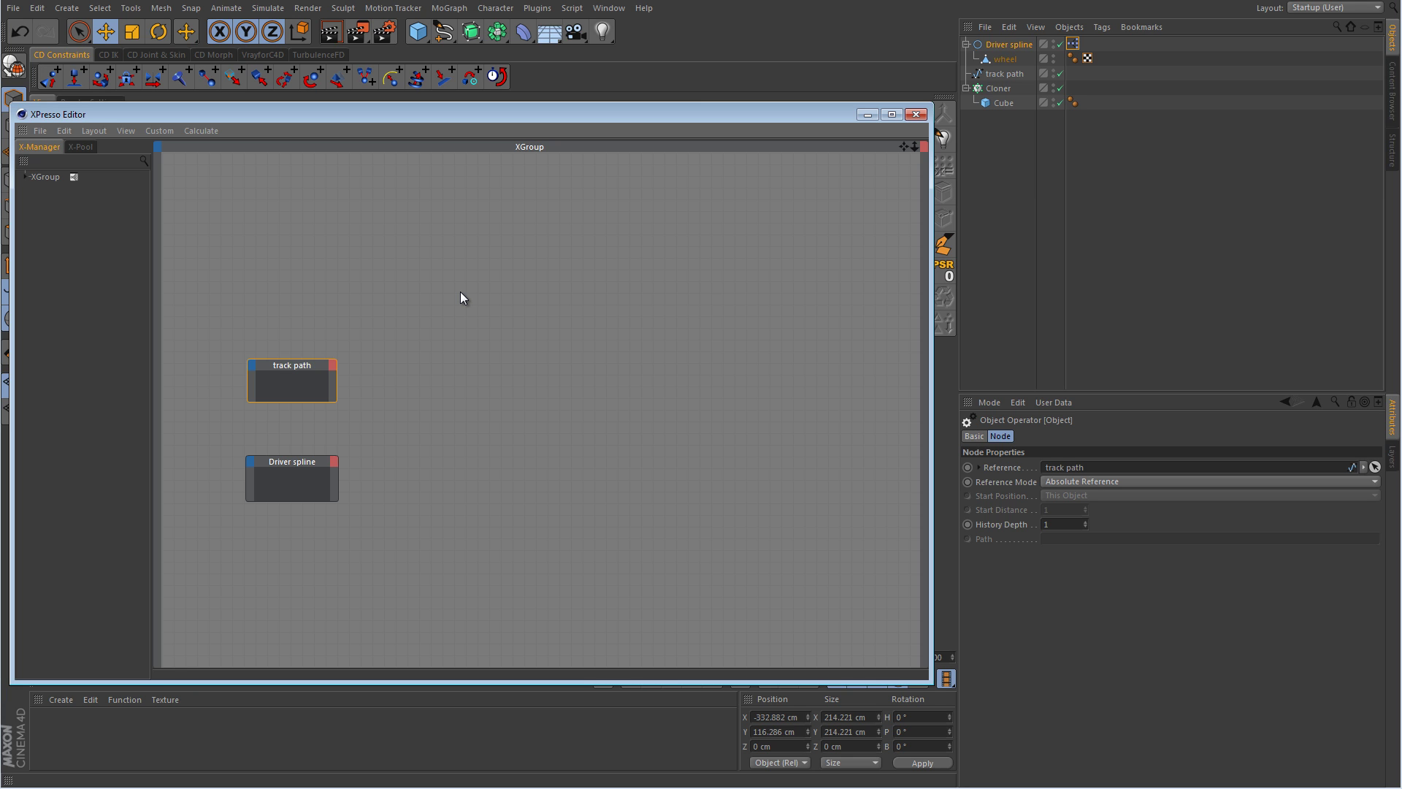
Add a Spline node beside the track path node and place a copy of it beside the Driver spline node.
right_click(409, 347)
mouse_move(432, 355)
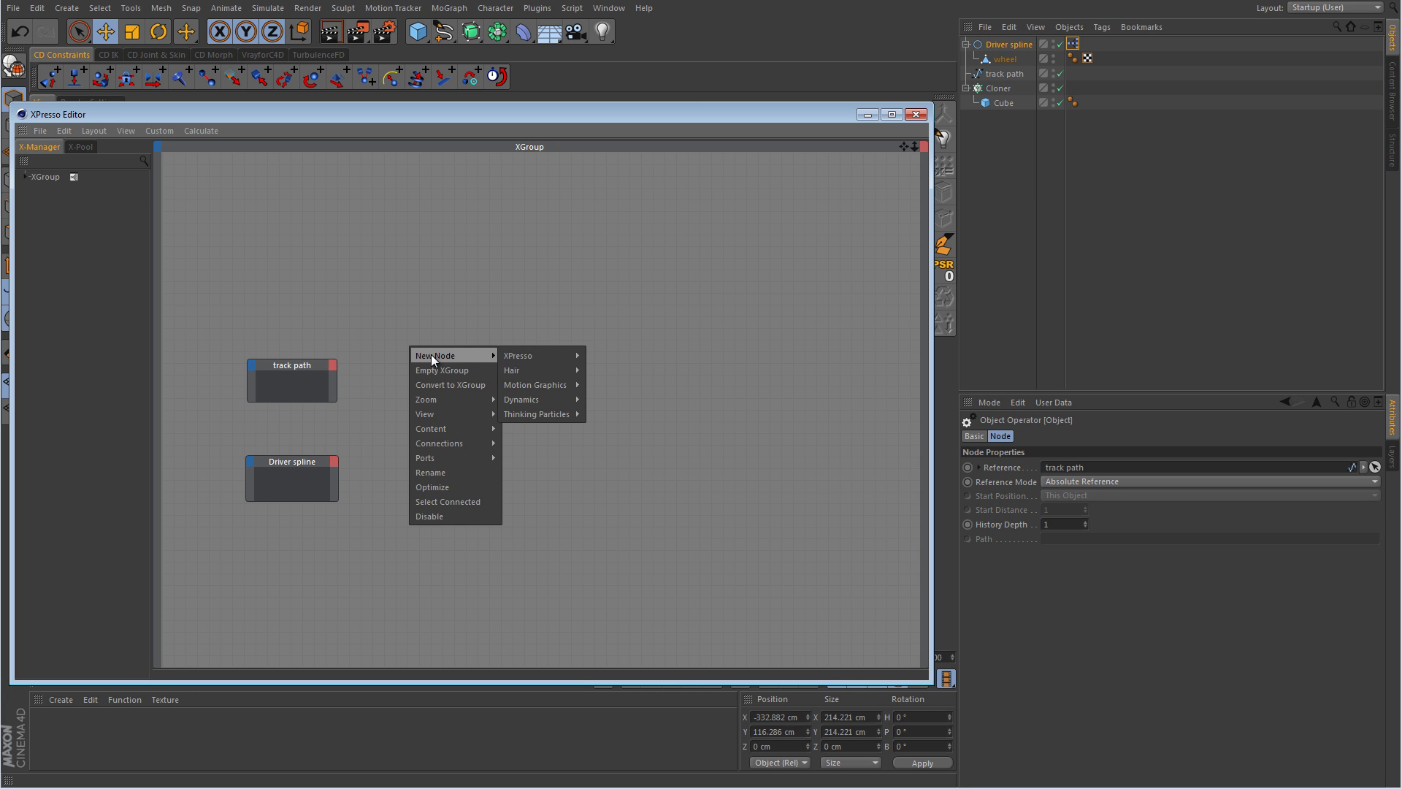
mouse_move(519, 355)
mouse_move(621, 356)
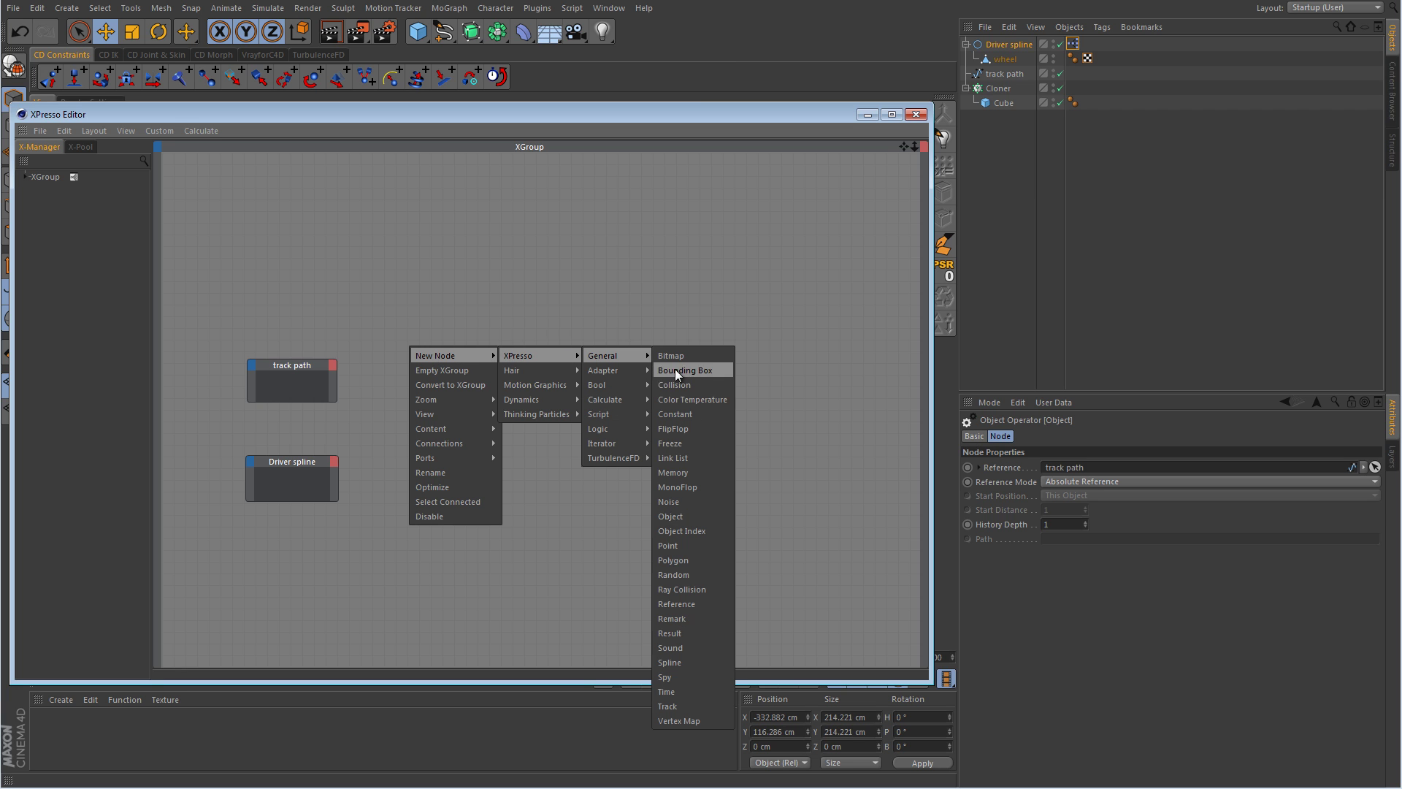
click(667, 663)
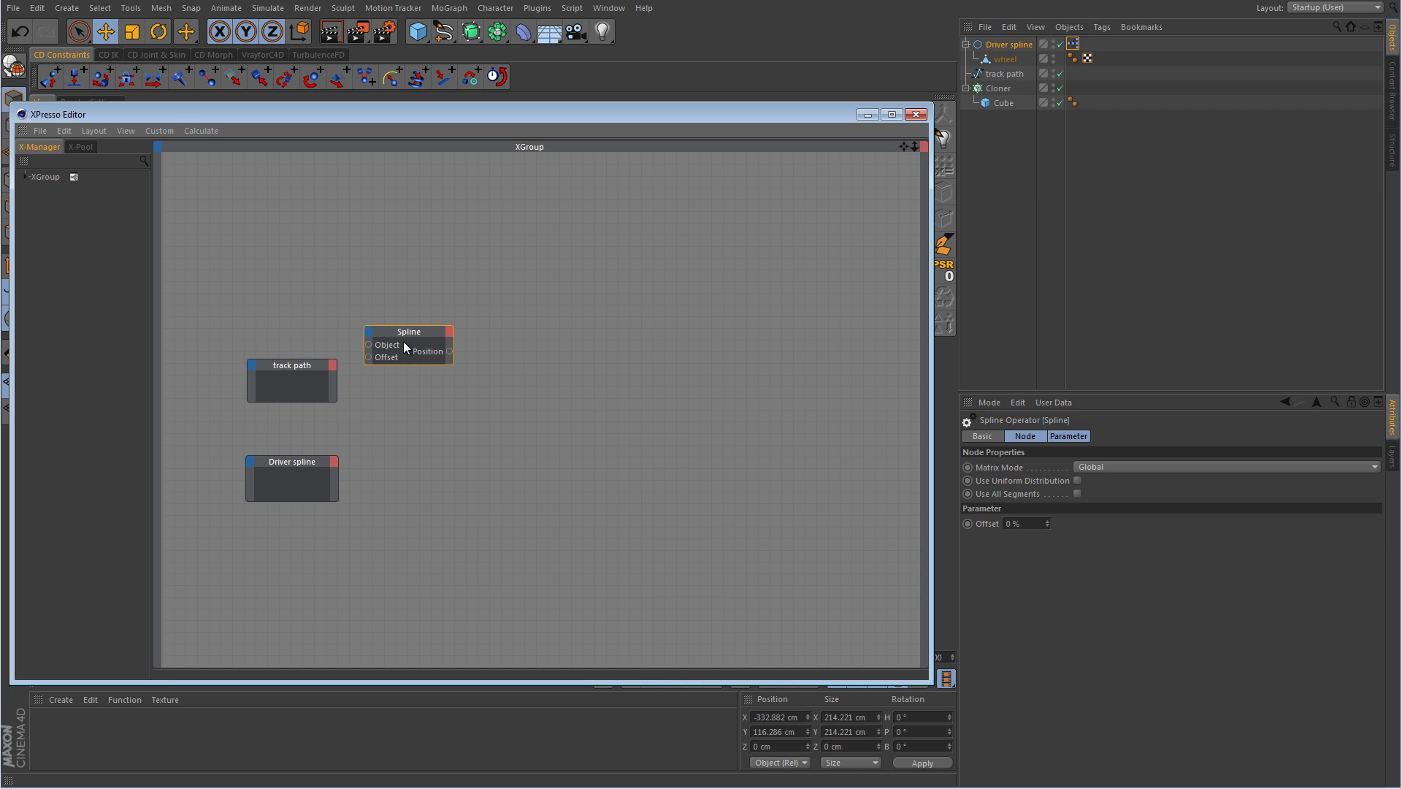
drag(415, 334, 427, 367)
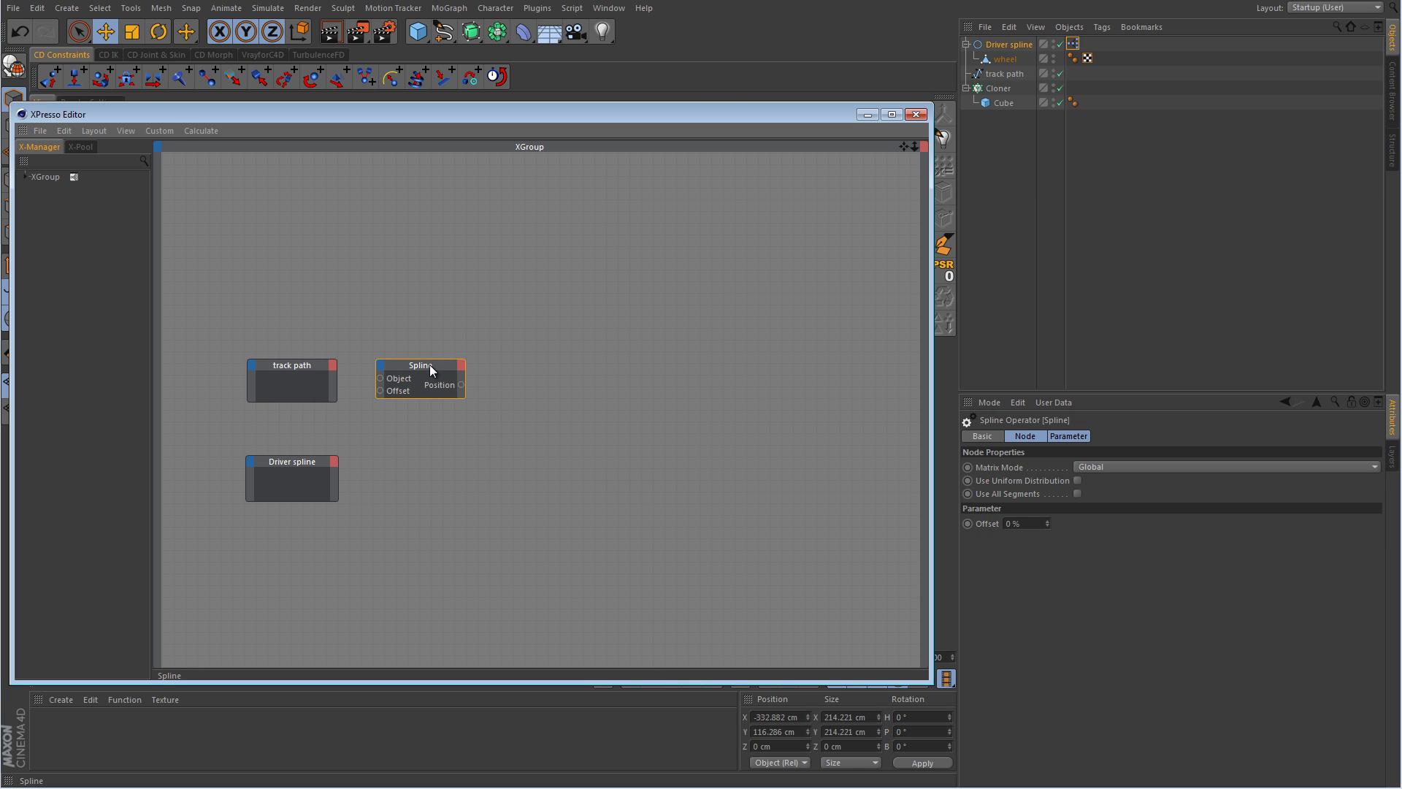
ctrl+drag(425, 373, 421, 454)
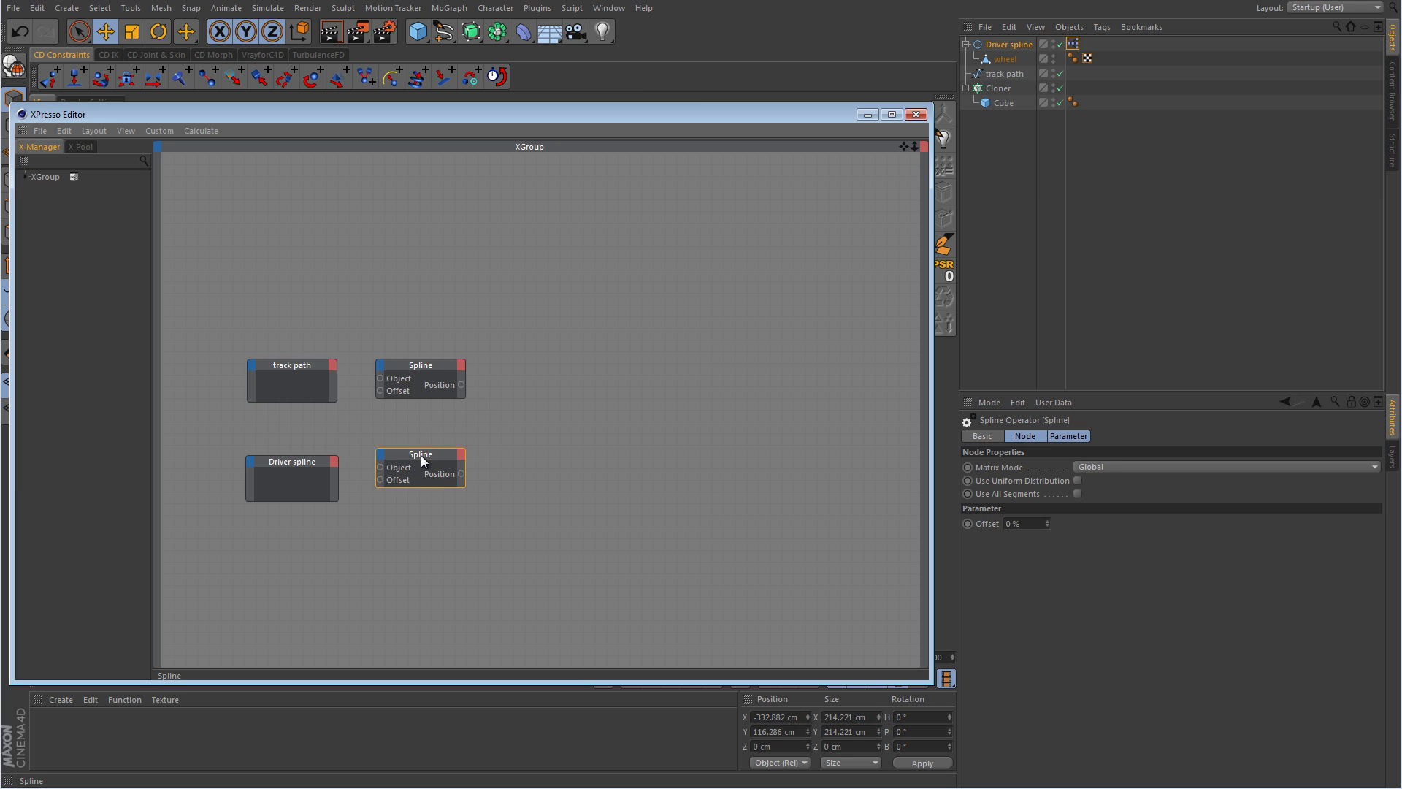
Add an Object output port to both the track path and Driver spline nodes.
click(332, 365)
click(355, 429)
click(334, 462)
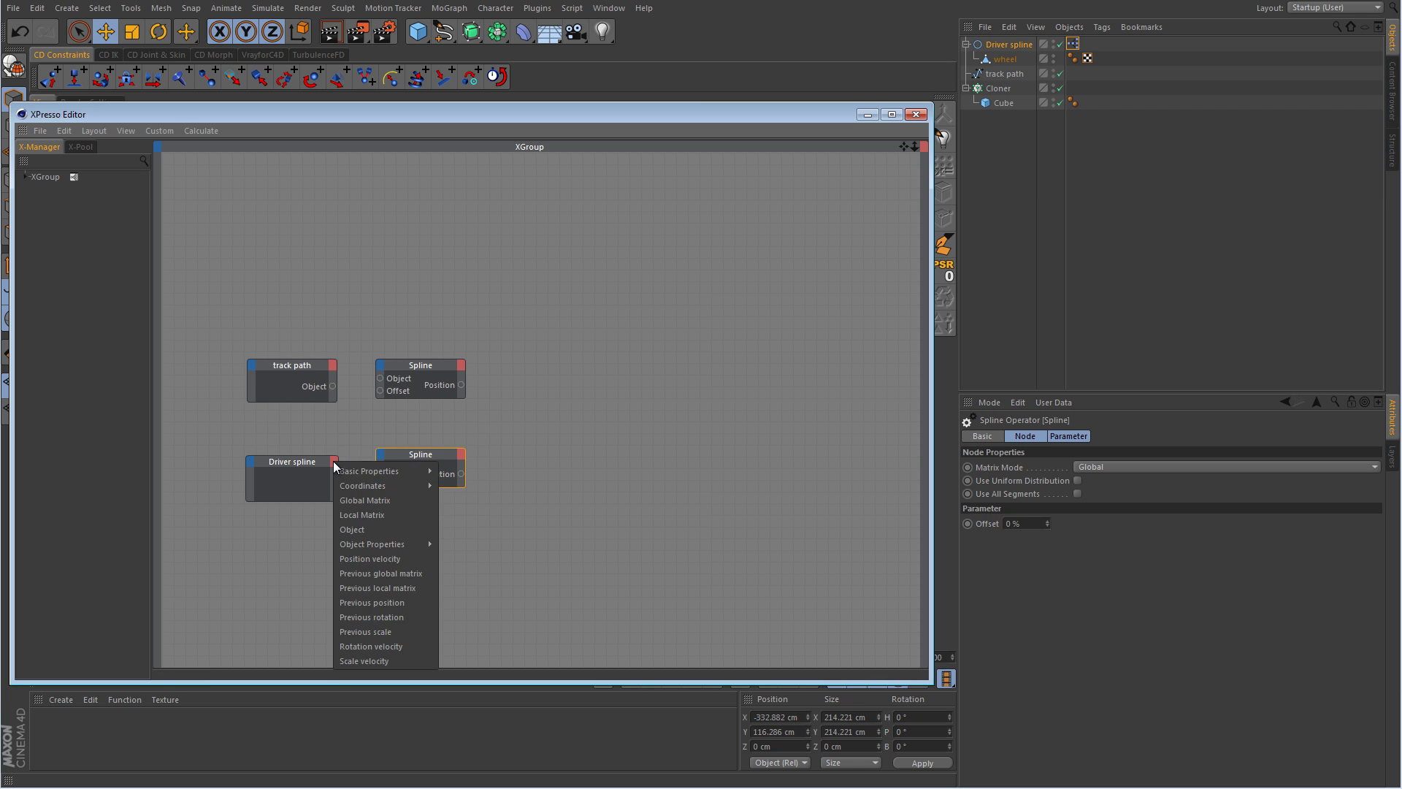
click(363, 527)
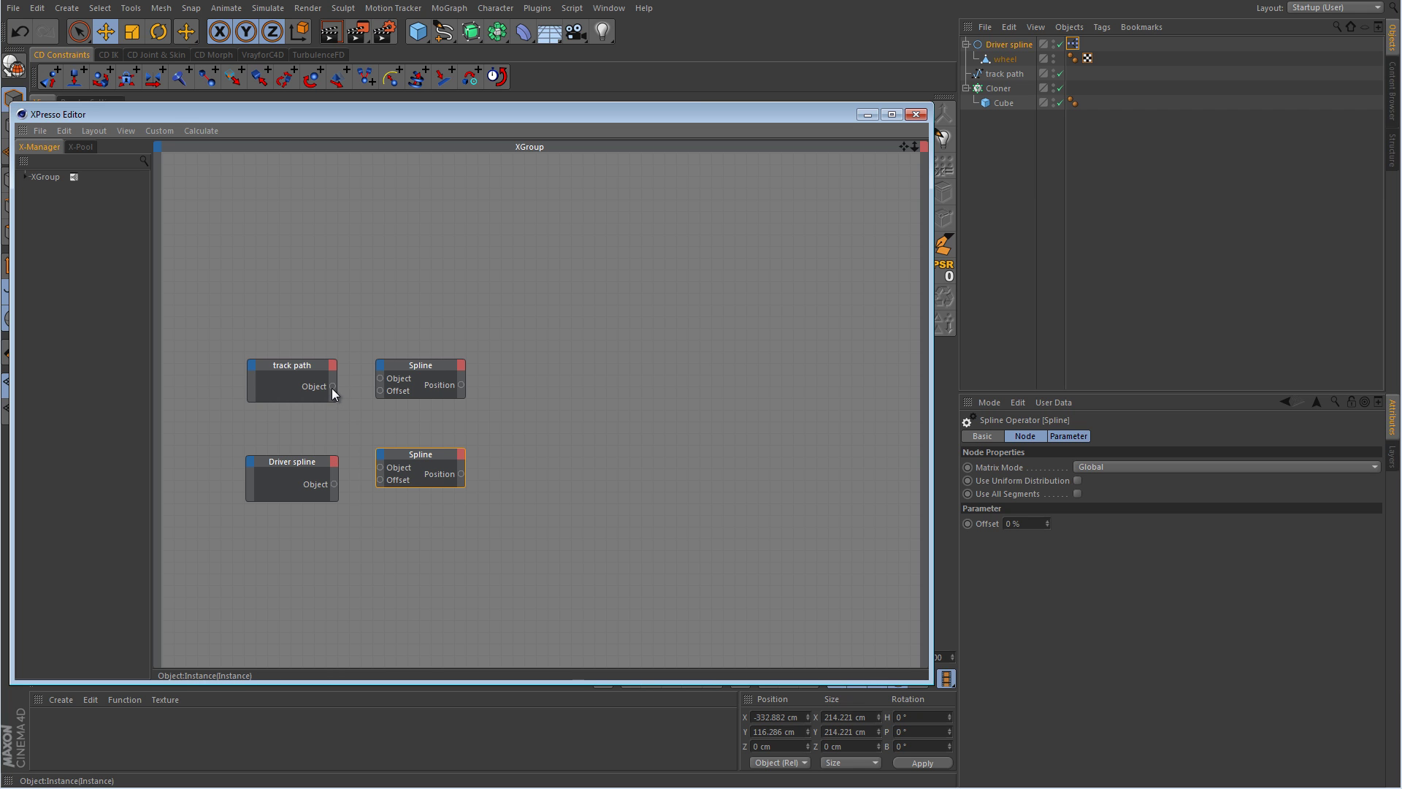
Connect the track path and Driver spline Object outputs to their Spline nodes' Object inputs, and remove both Spline nodes' Position outputs.
mouse_move(385, 377)
mouse_down()
mouse_move(335, 385)
mouse_move(381, 379)
mouse_up()
drag(380, 465, 380, 466)
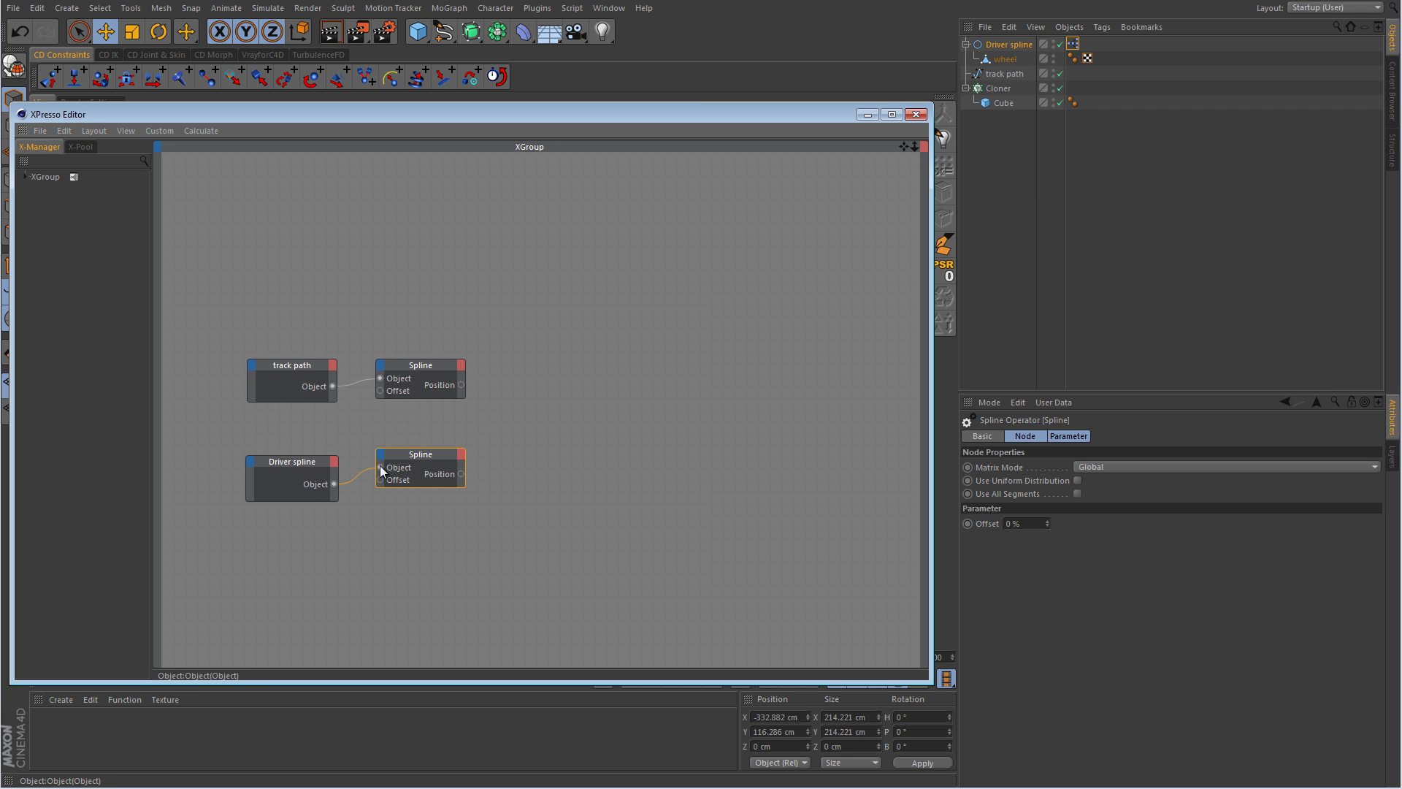
right_click(442, 384)
click(469, 436)
right_click(442, 473)
click(468, 526)
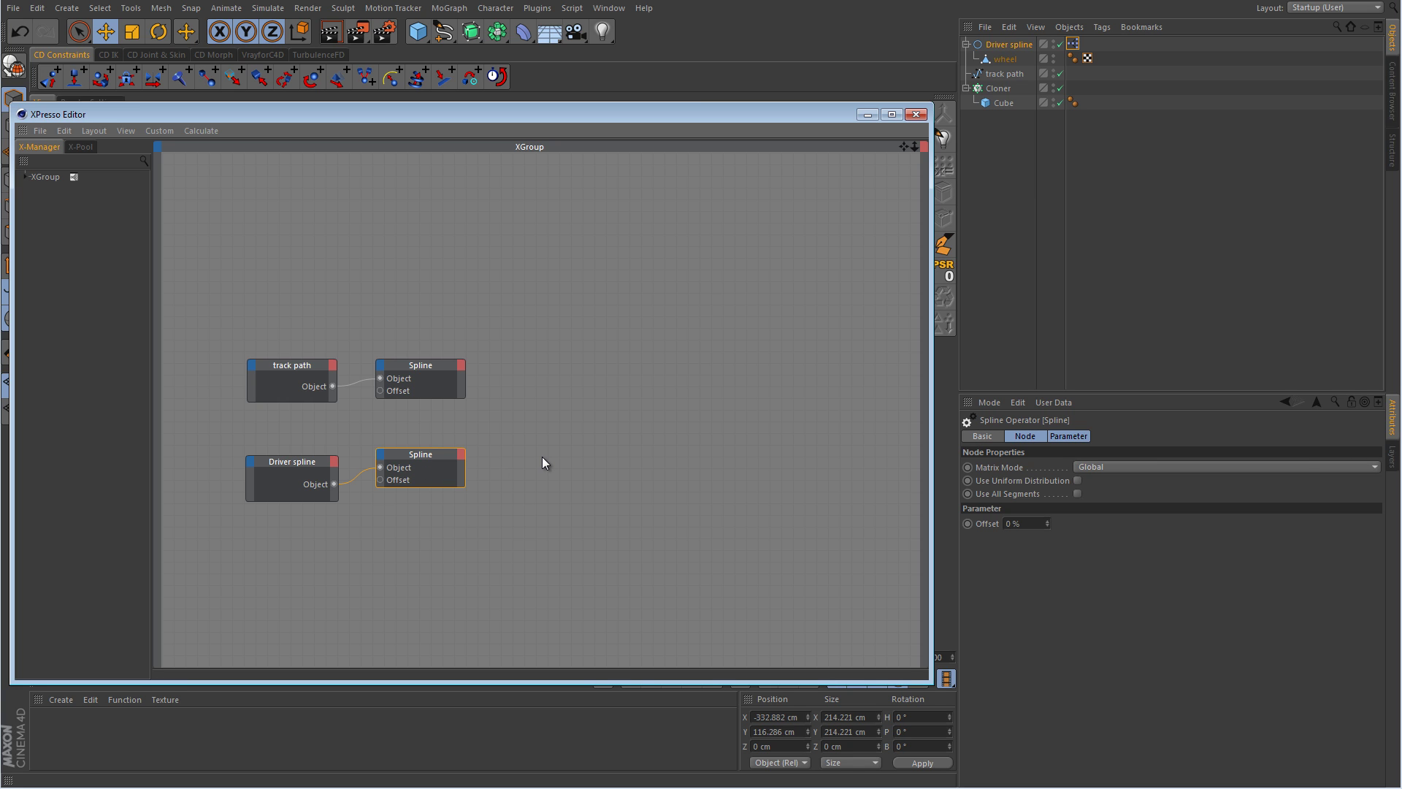
Add a Length output port to both Spline nodes.
click(461, 367)
click(488, 392)
click(461, 454)
click(476, 477)
Add a Math node to the XPresso graph and set its function to Divide.
right_click(509, 358)
mouse_move(526, 368)
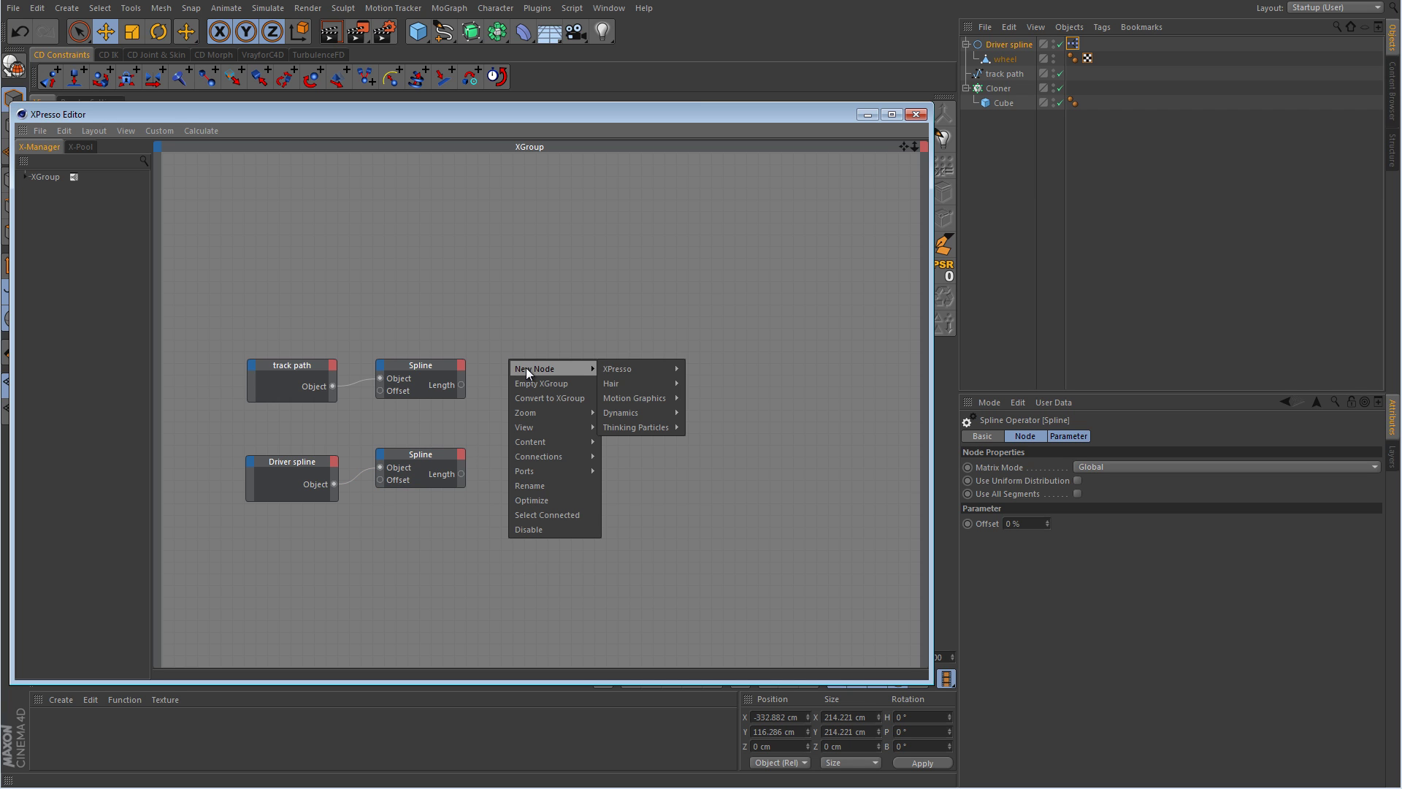
mouse_move(611, 368)
mouse_move(716, 413)
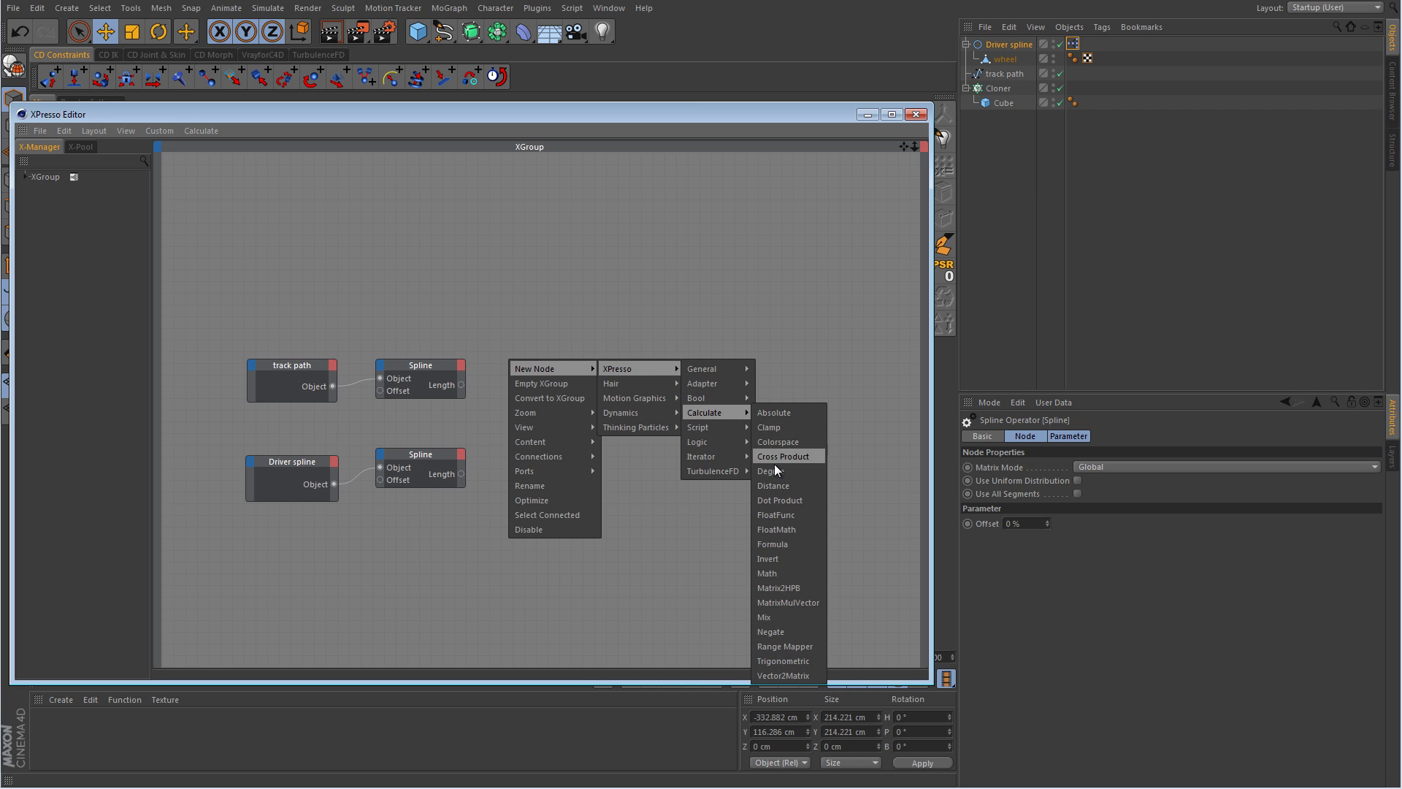
click(778, 556)
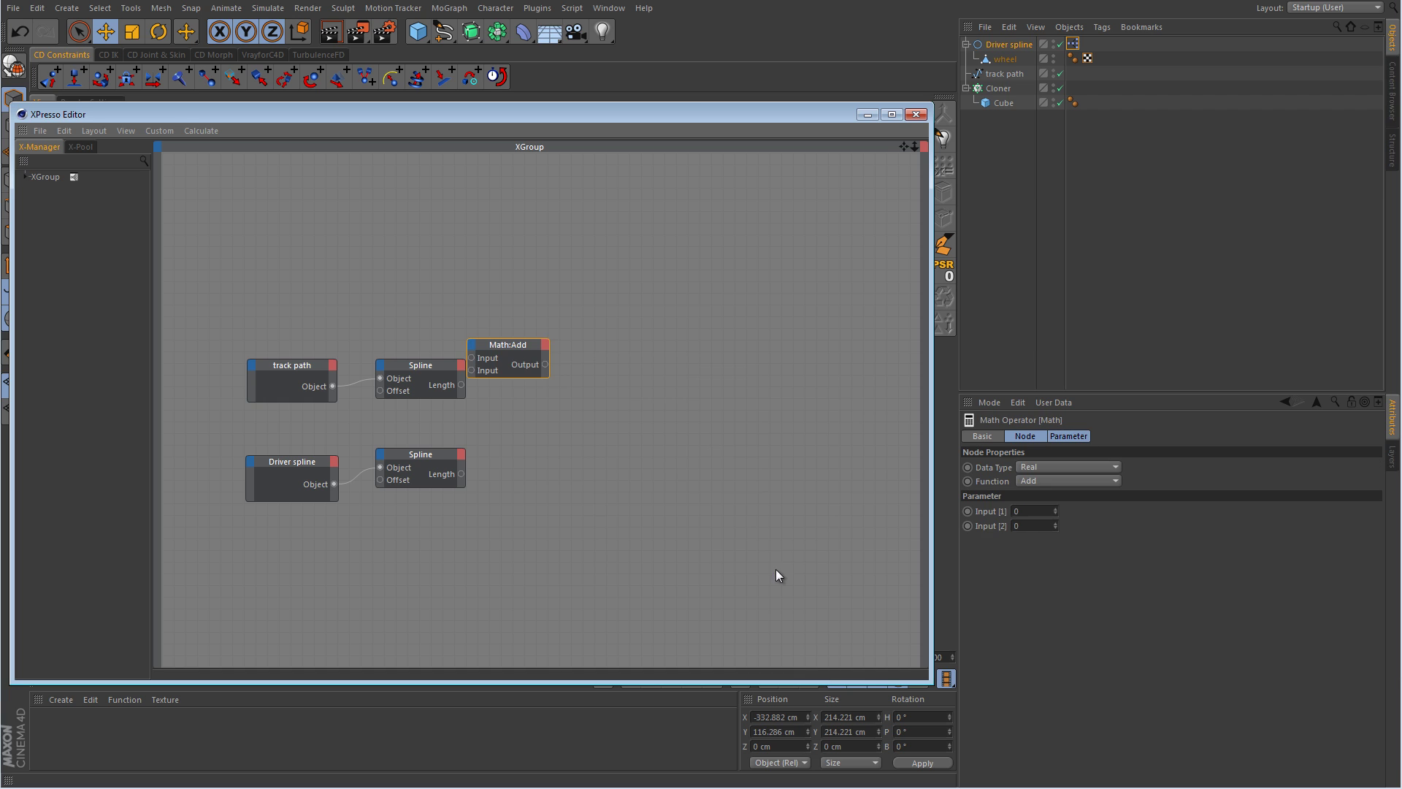
click(1044, 482)
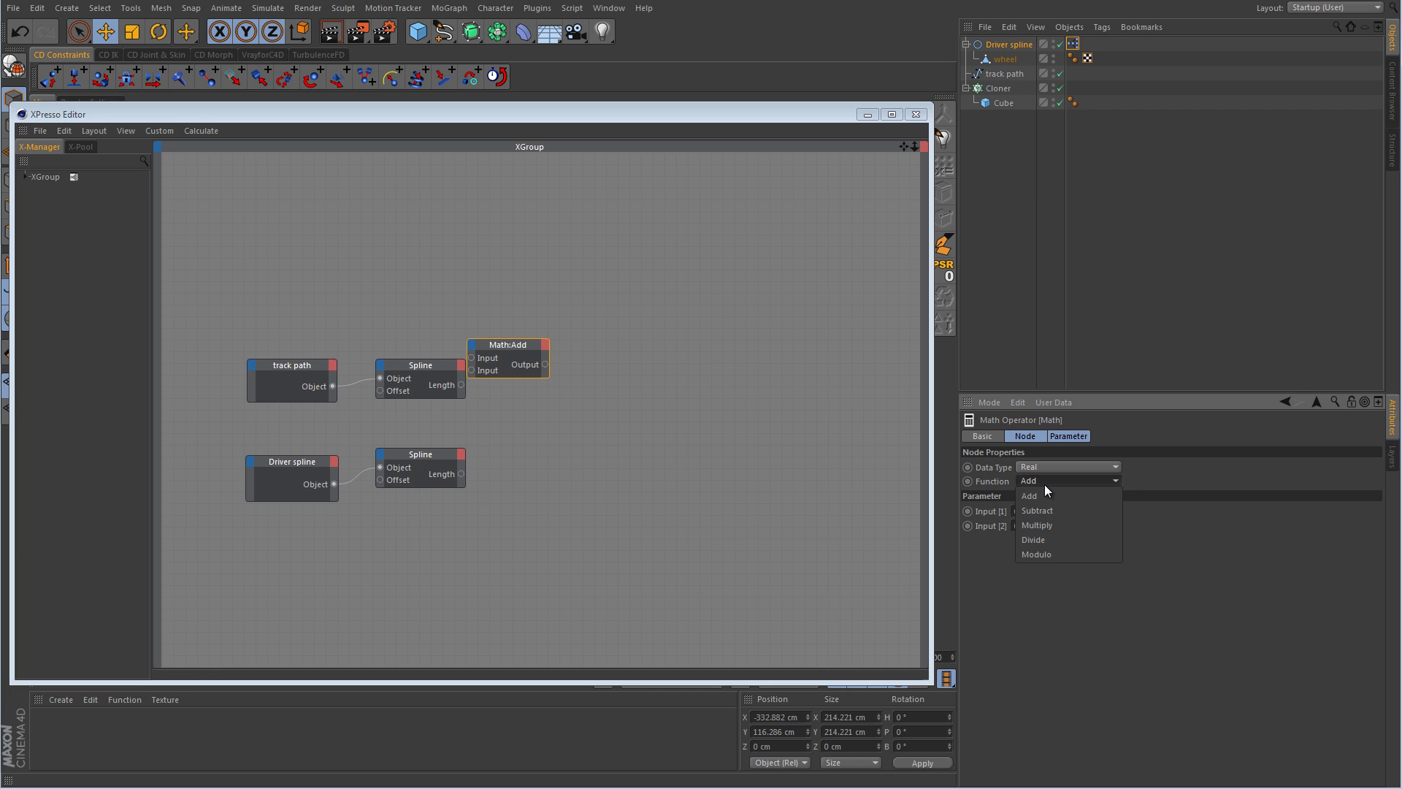
click(1047, 541)
Place the Divide node beside the Spline nodes and connect the track path length to its first input and the Driver spline length to its second.
drag(505, 344, 550, 412)
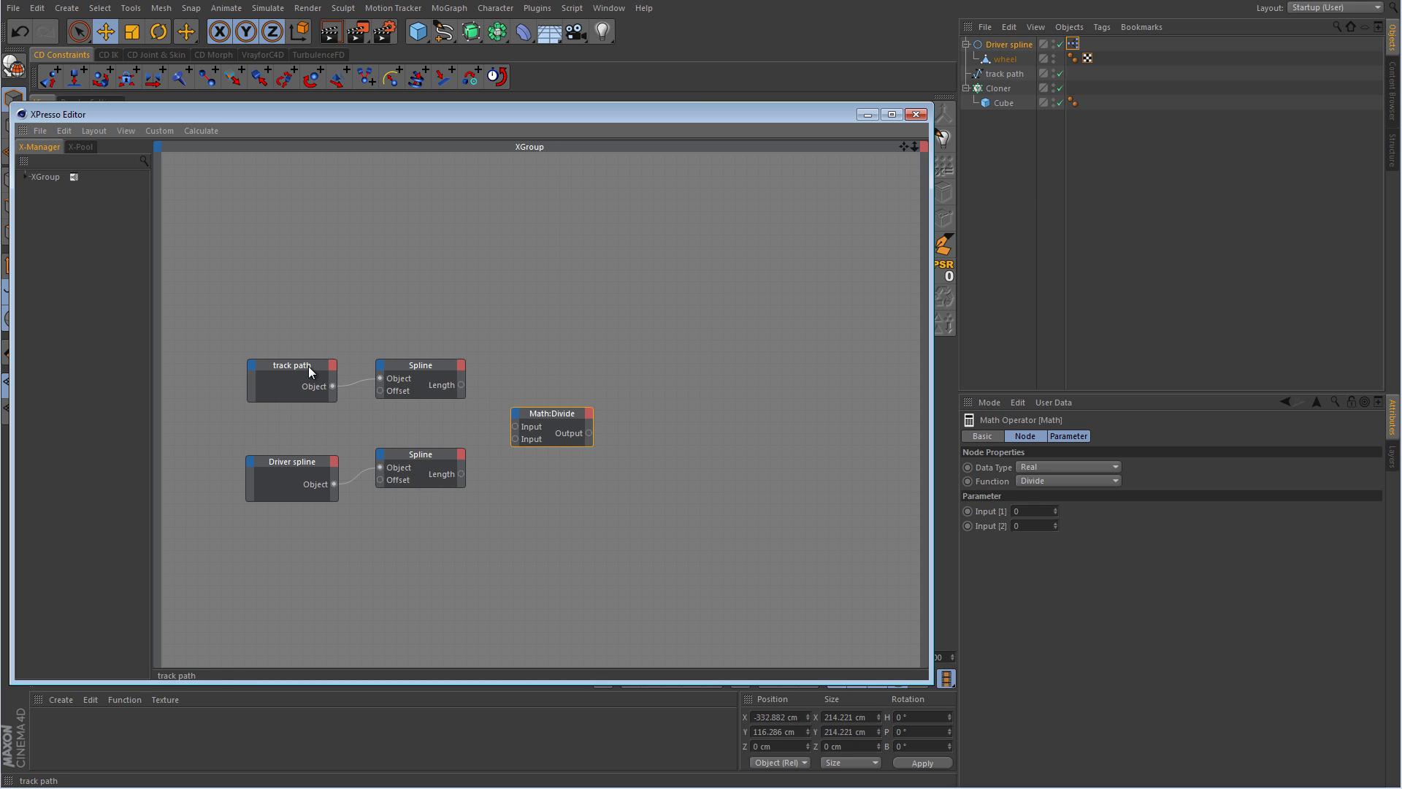
drag(461, 385, 515, 428)
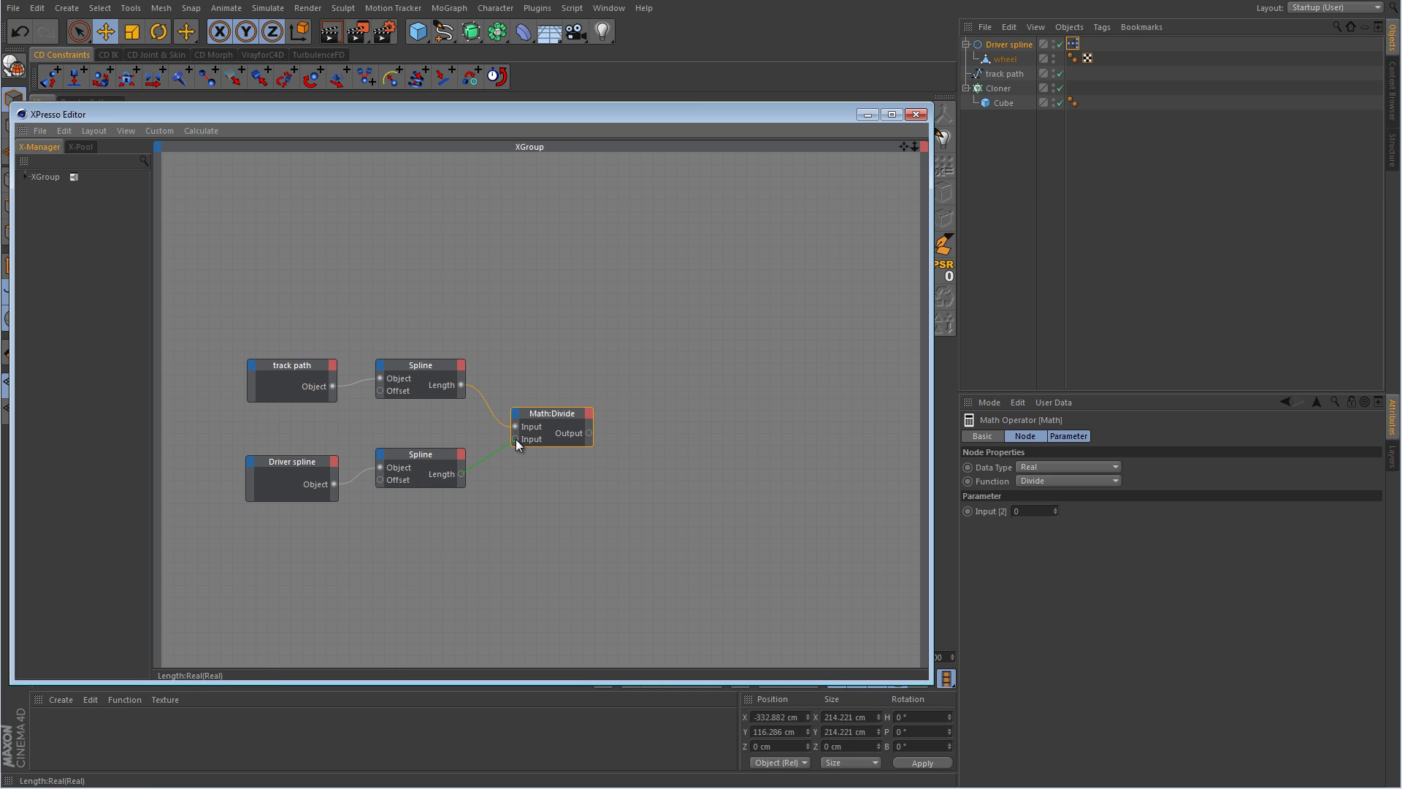
drag(516, 439, 515, 438)
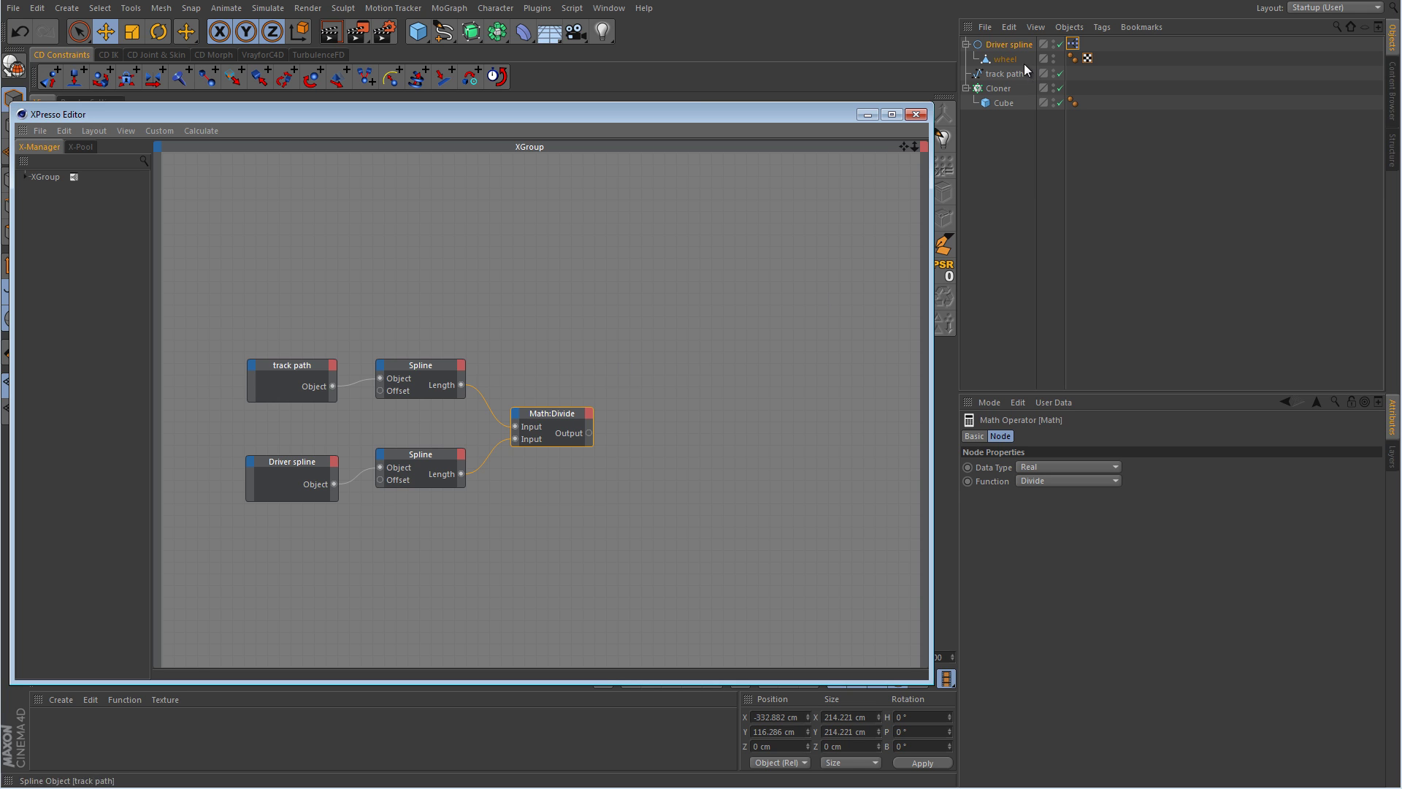
Add another Driver spline object node above the Divide node and give it a Rotation . B output port.
drag(1012, 43, 537, 315)
click(560, 309)
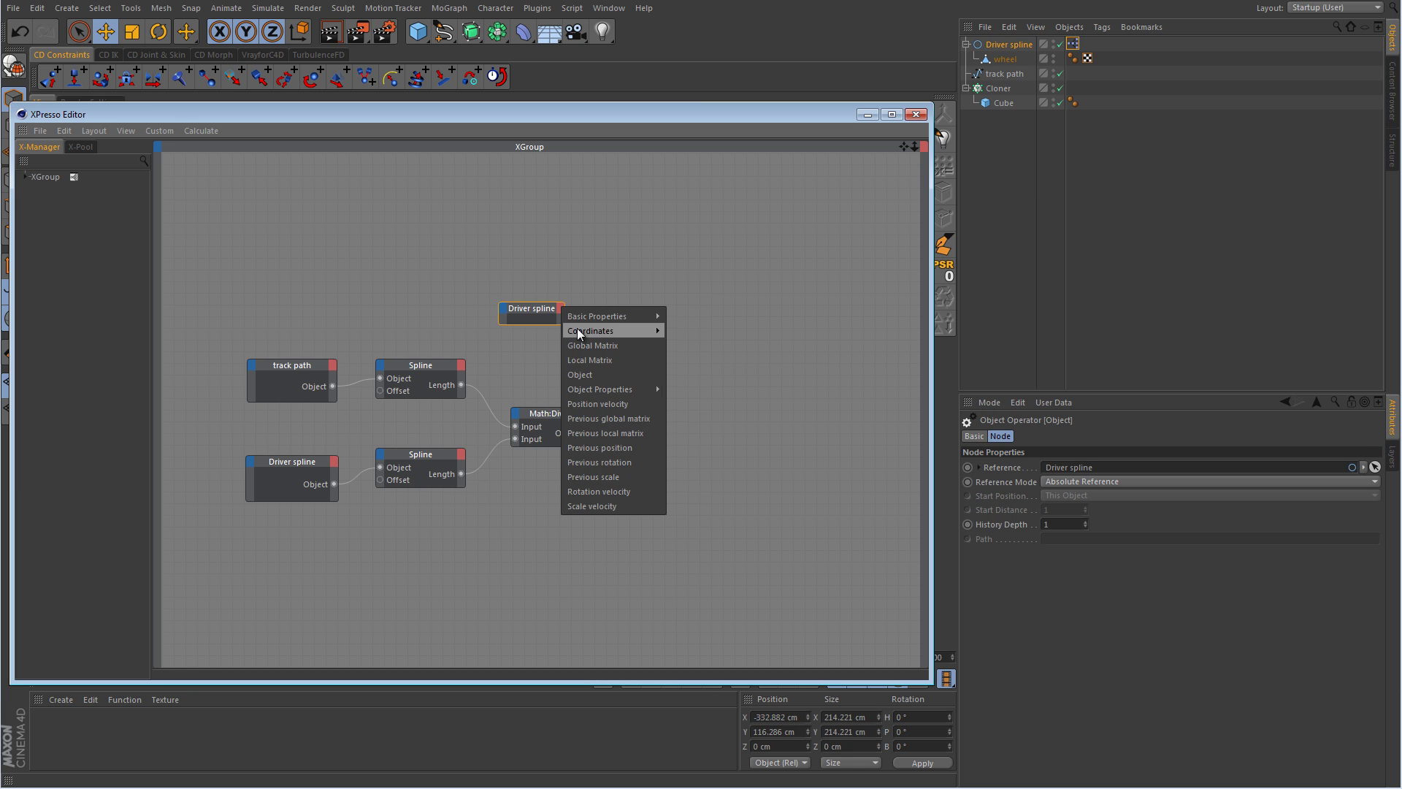
mouse_move(601, 332)
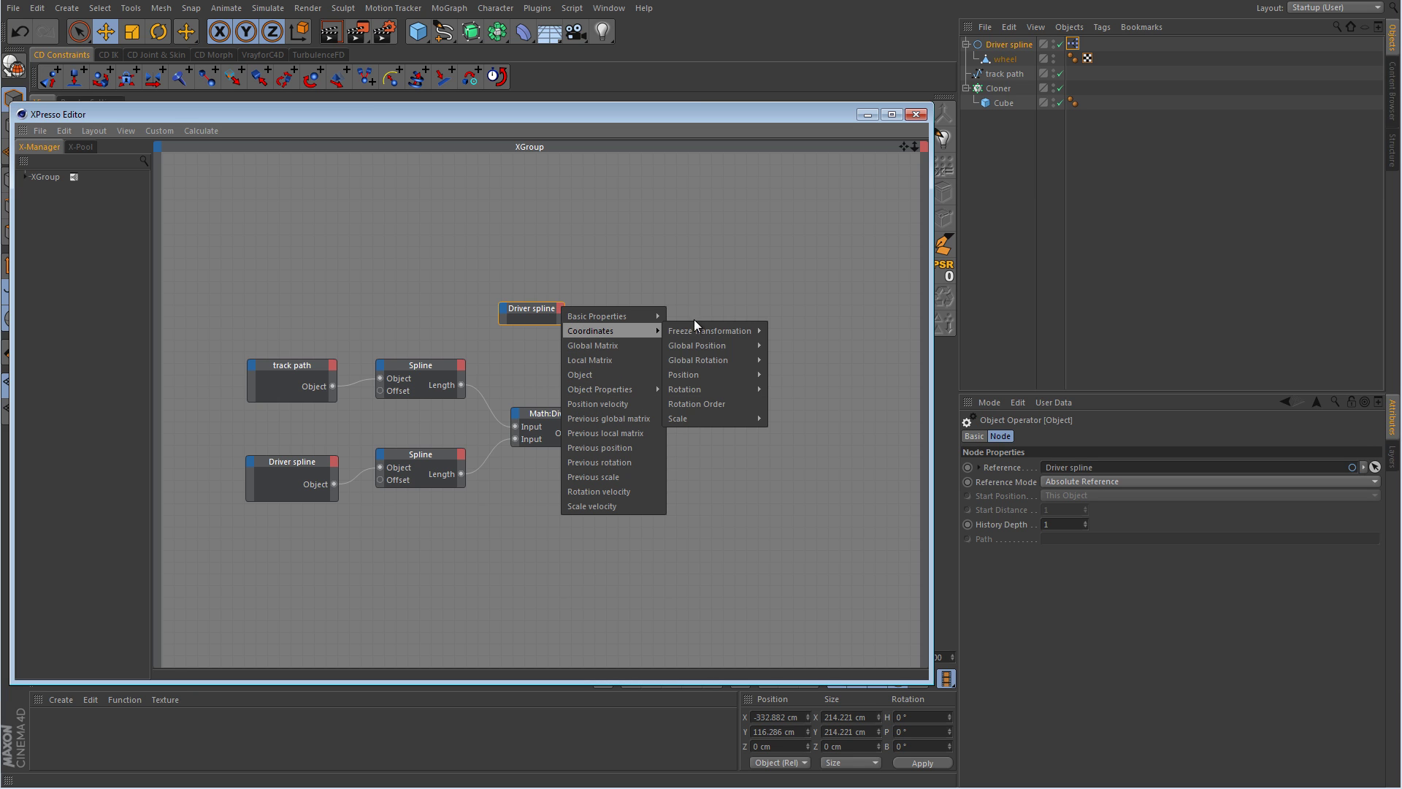
mouse_move(701, 387)
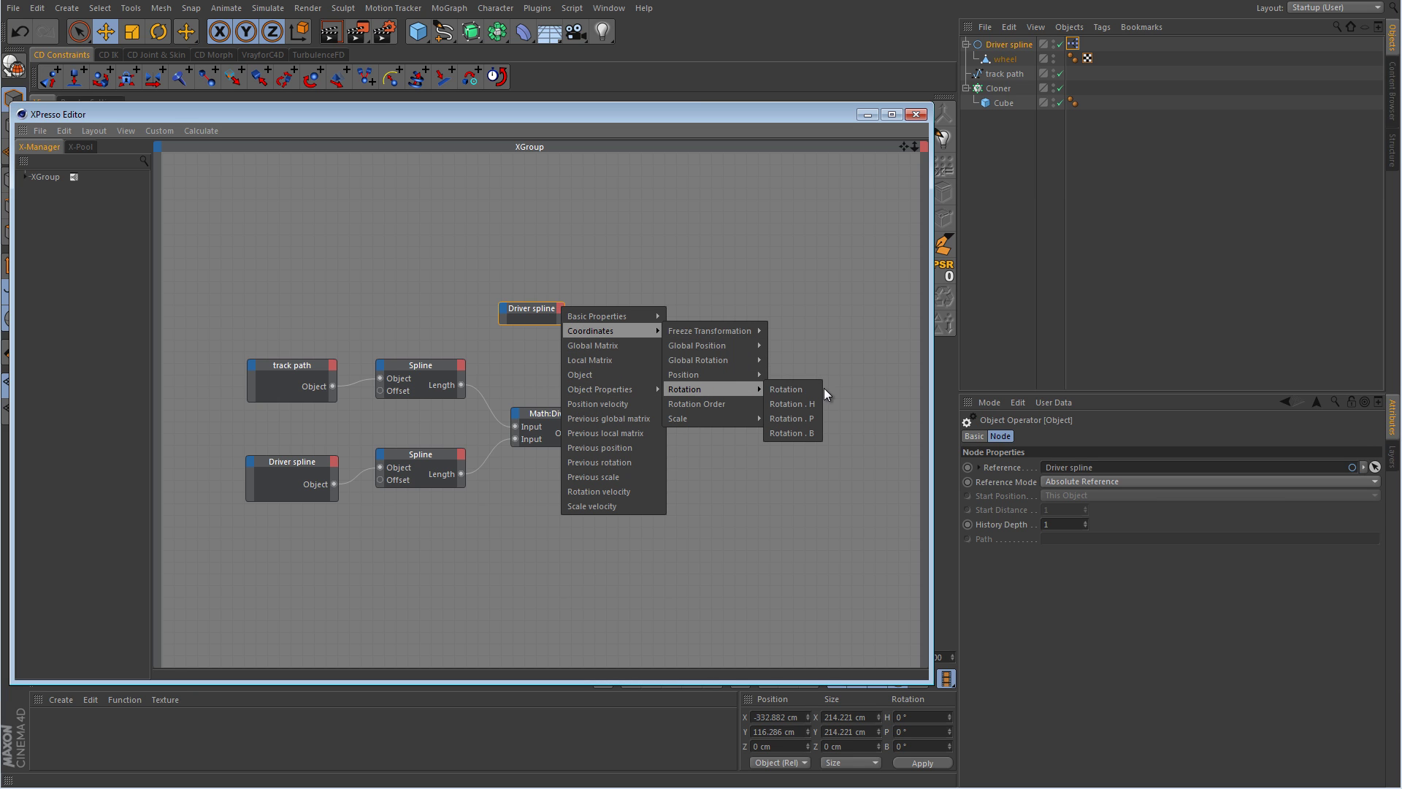
click(809, 432)
drag(526, 319, 542, 351)
Duplicate the Math:Divide node and connect Rotation . B to the copy's first input and the original's output to its second.
right_click(632, 383)
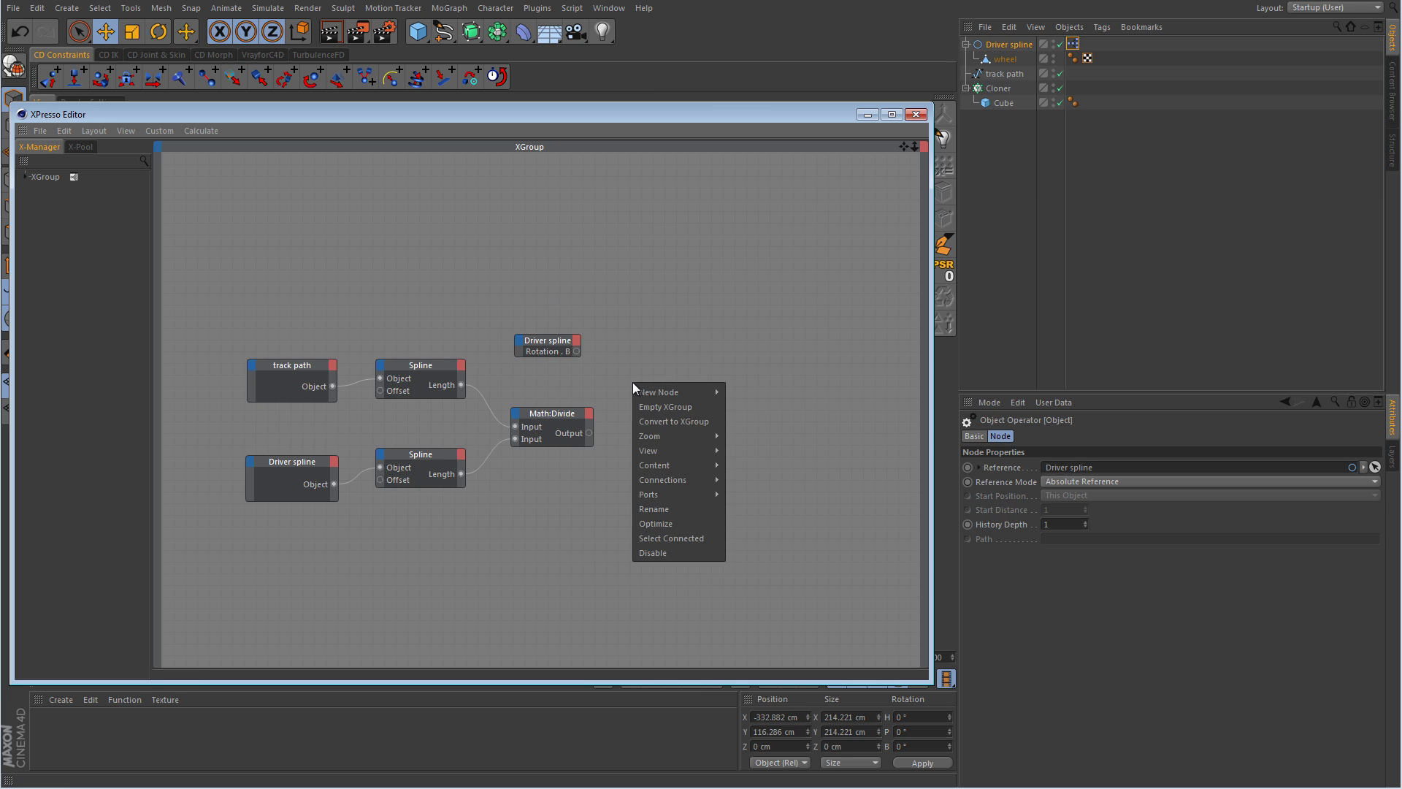
click(618, 384)
click(561, 417)
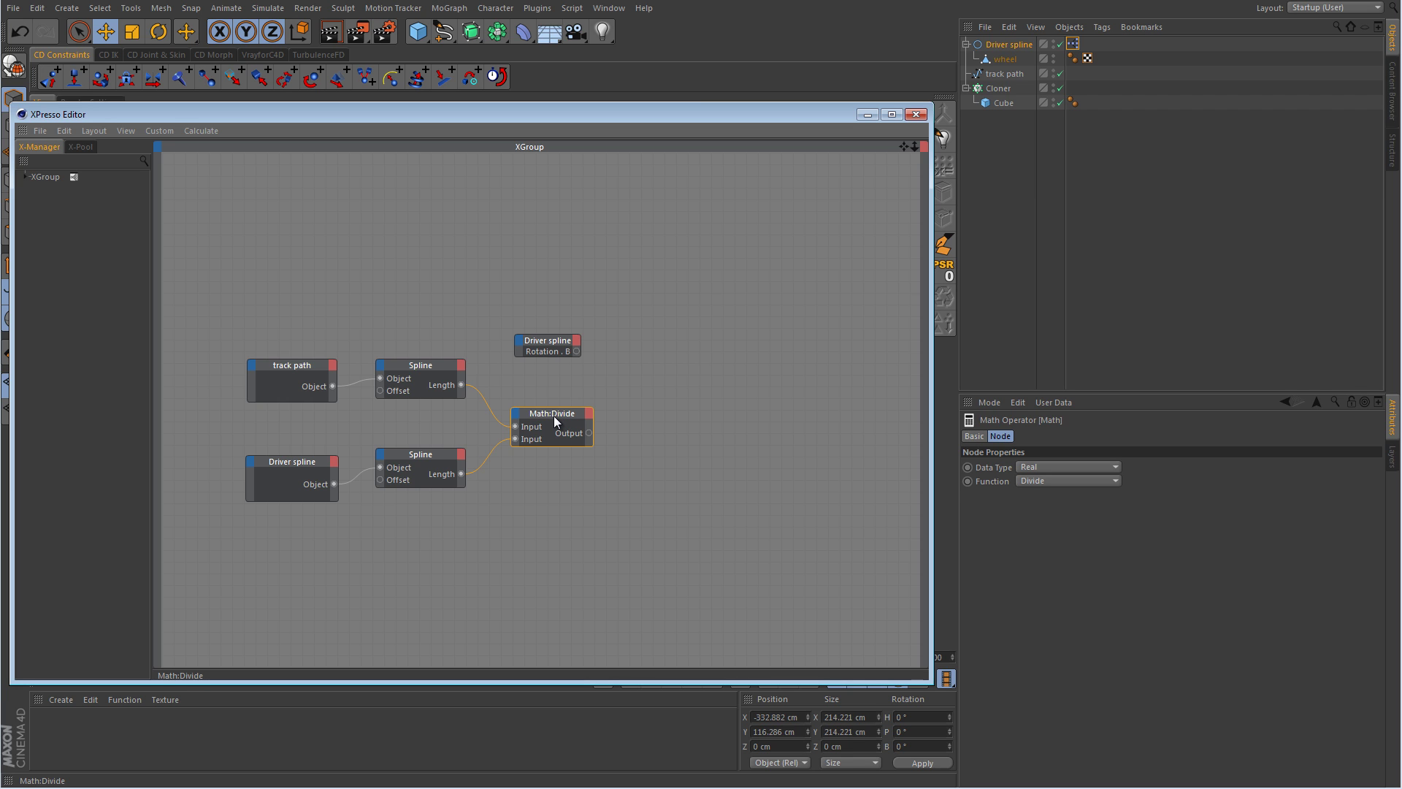
ctrl+drag(553, 414, 665, 374)
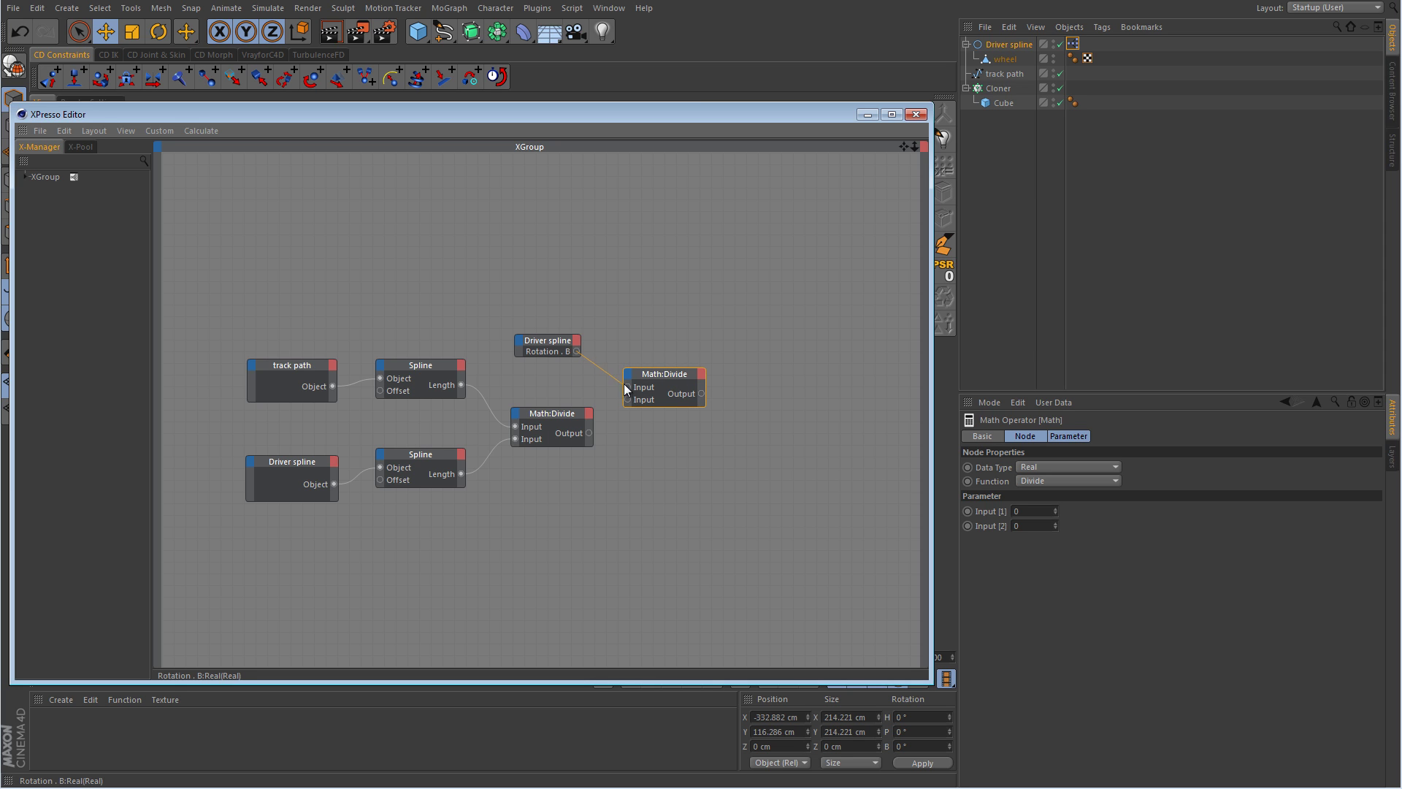
drag(628, 384, 628, 384)
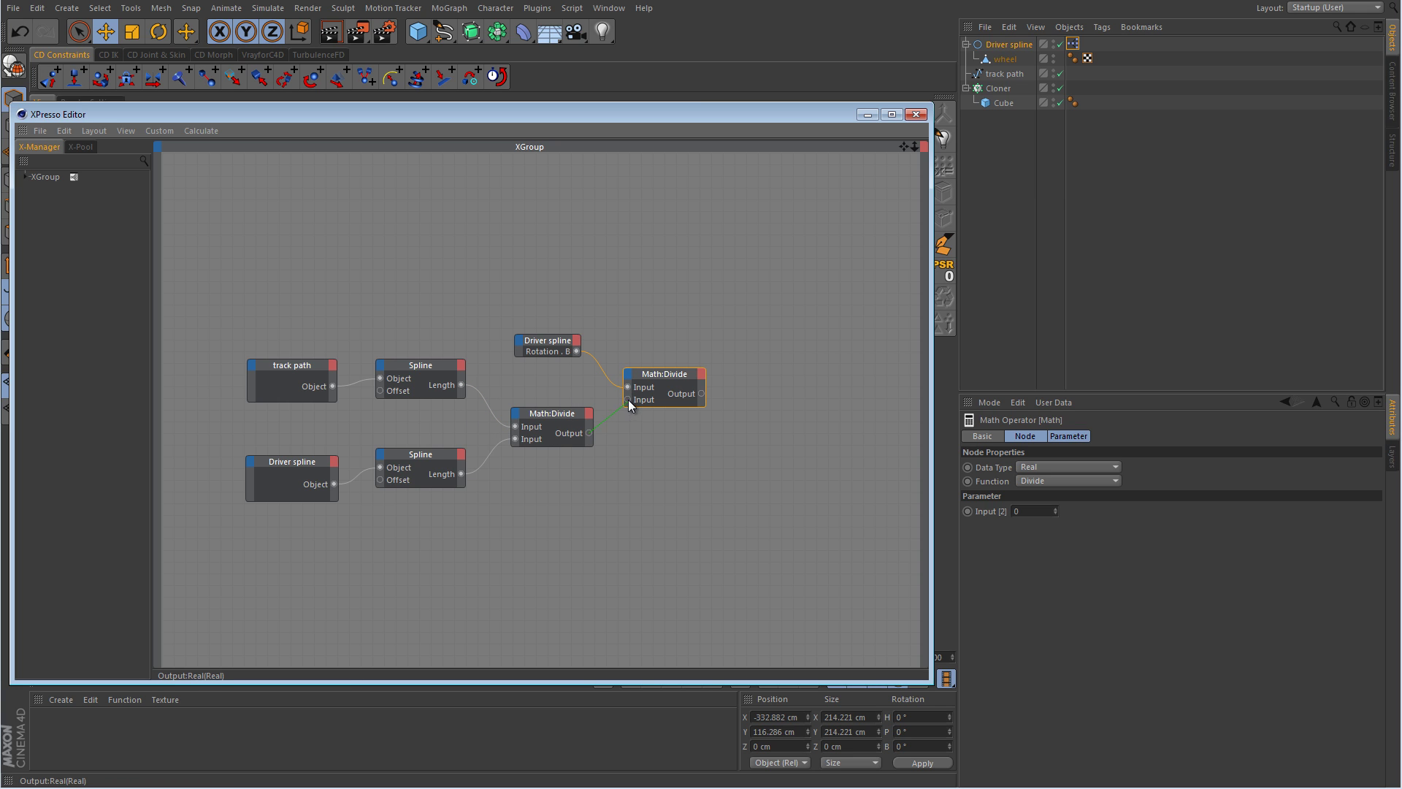
drag(627, 401, 628, 400)
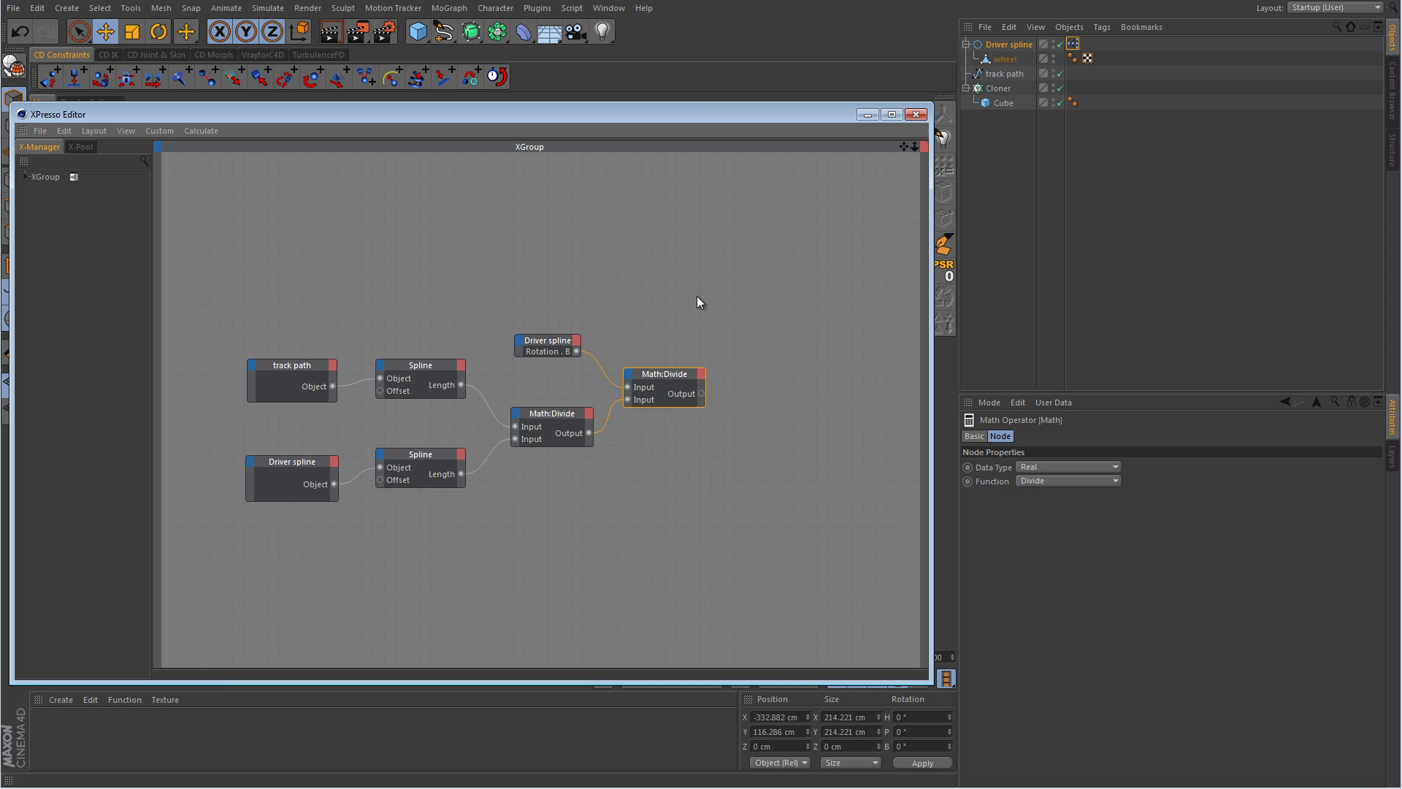
Try out the Cloner's Offset on the track and return it to 0 %.
click(997, 88)
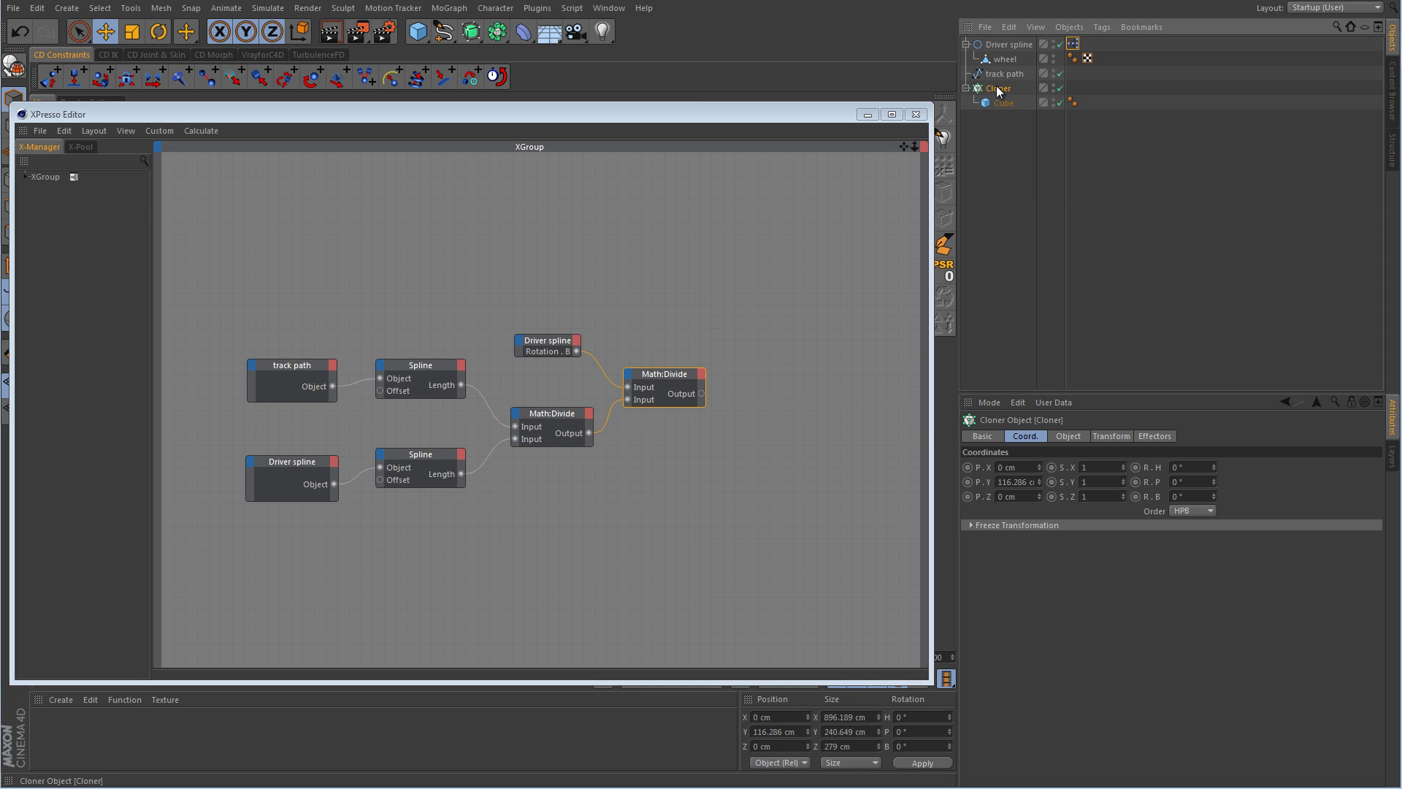
click(1067, 436)
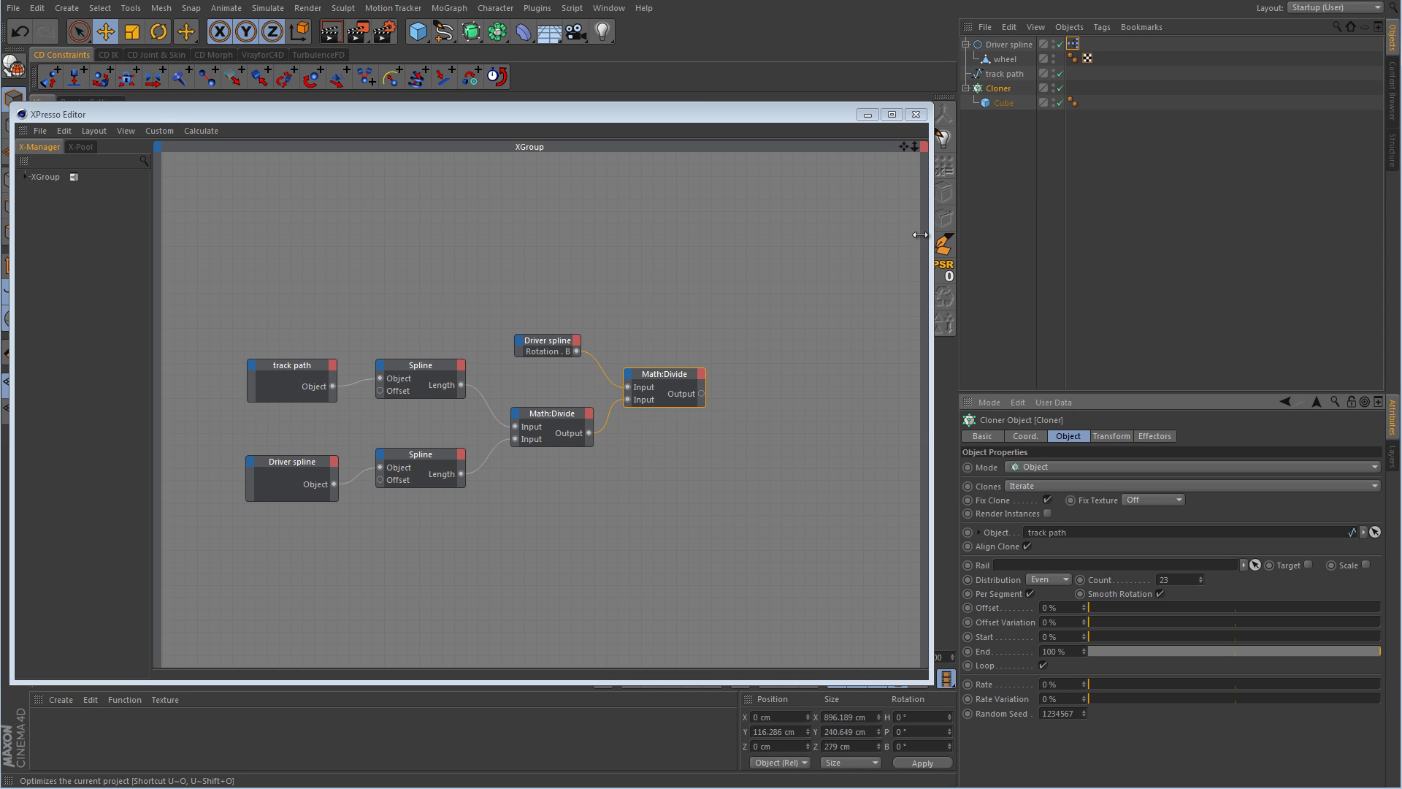
click(867, 116)
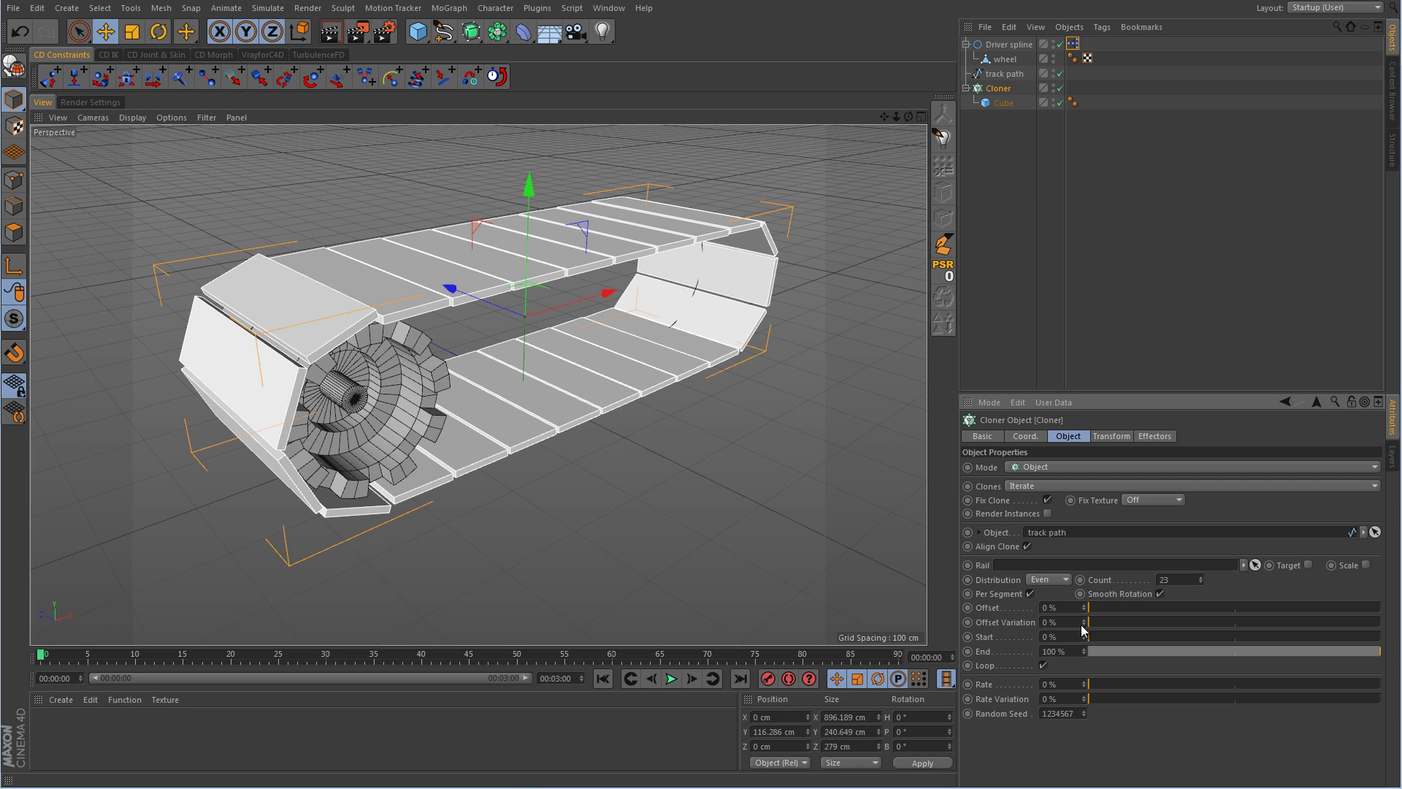
drag(1095, 612, 1088, 612)
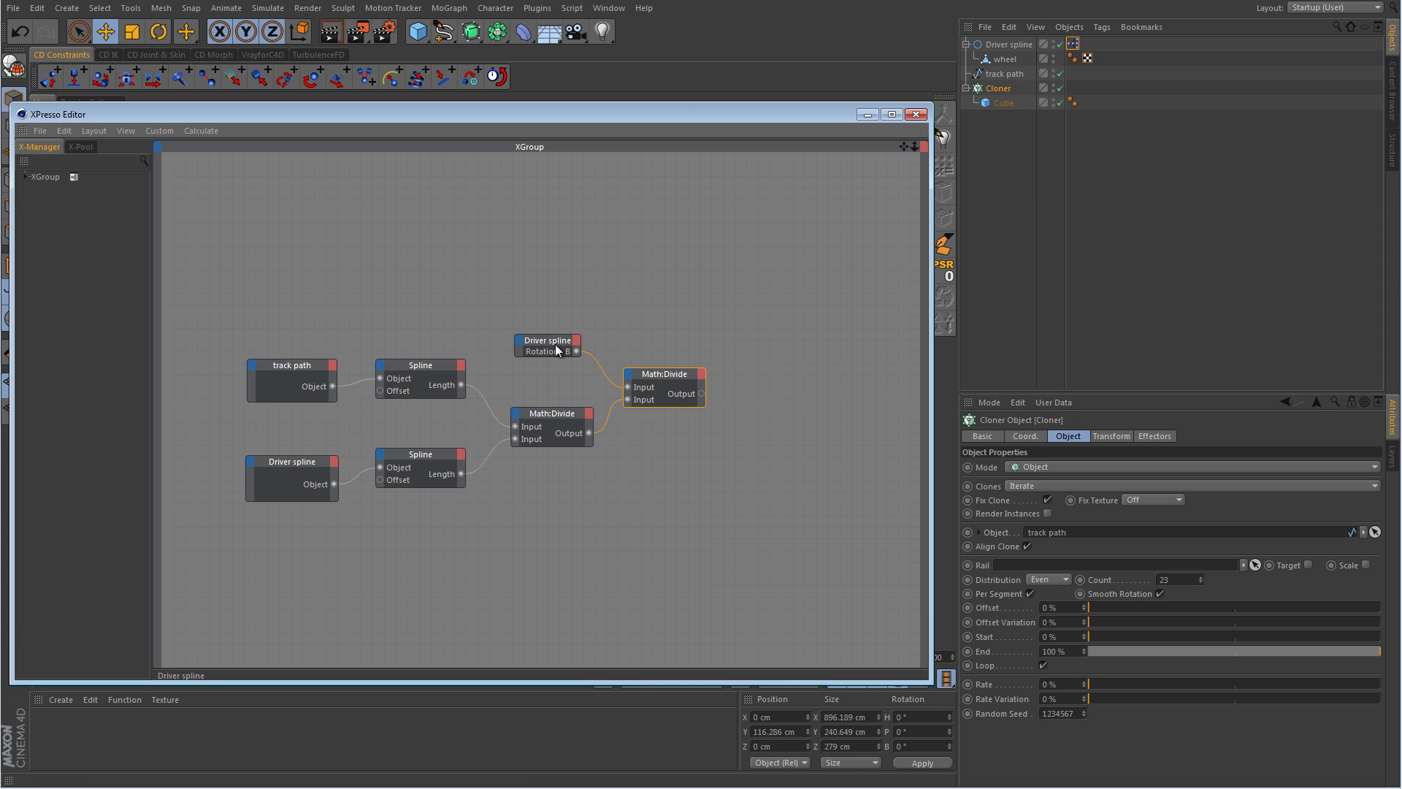
Add a Range Mapper node and place it beside the second Math:Divide node.
click(561, 341)
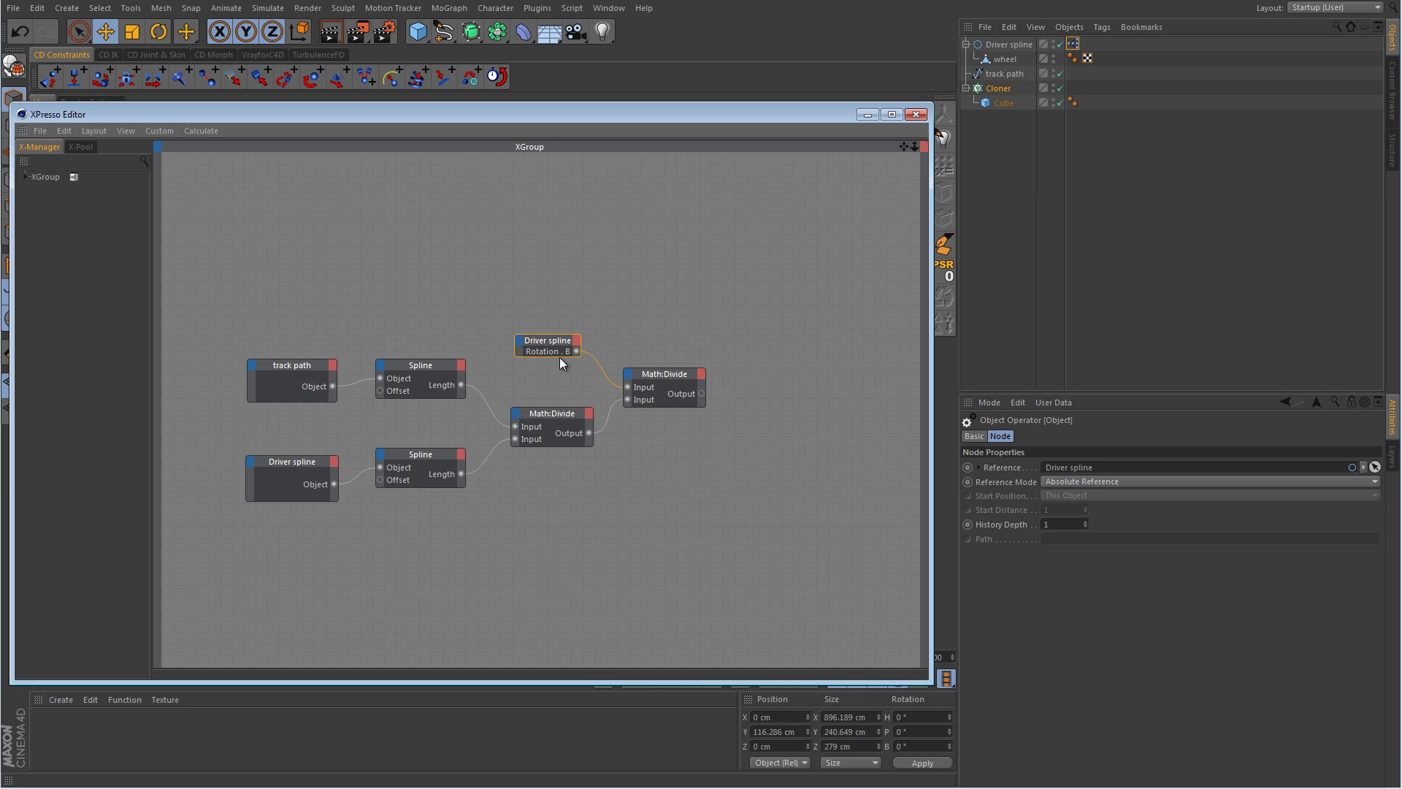
drag(903, 146, 775, 217)
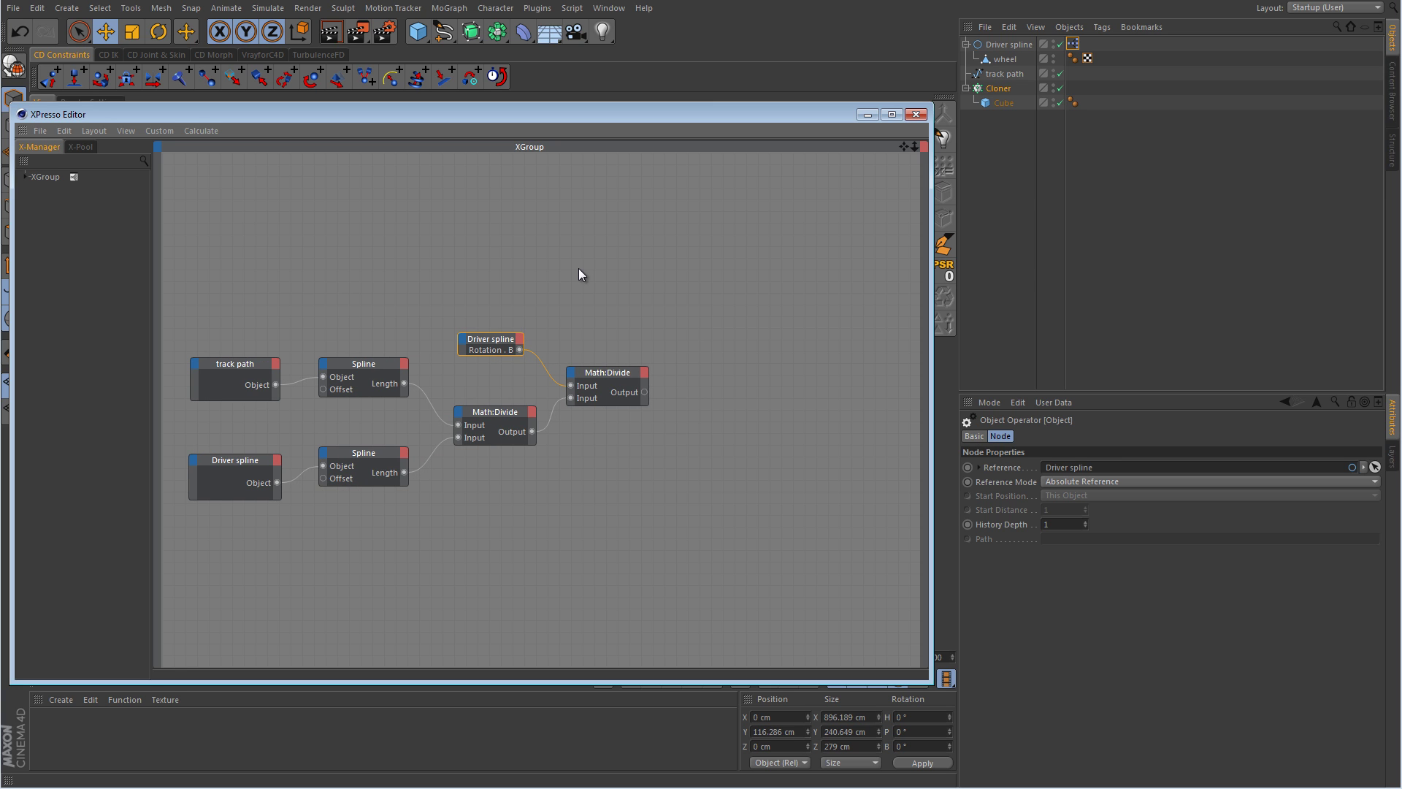
right_click(606, 296)
mouse_move(634, 309)
mouse_move(704, 309)
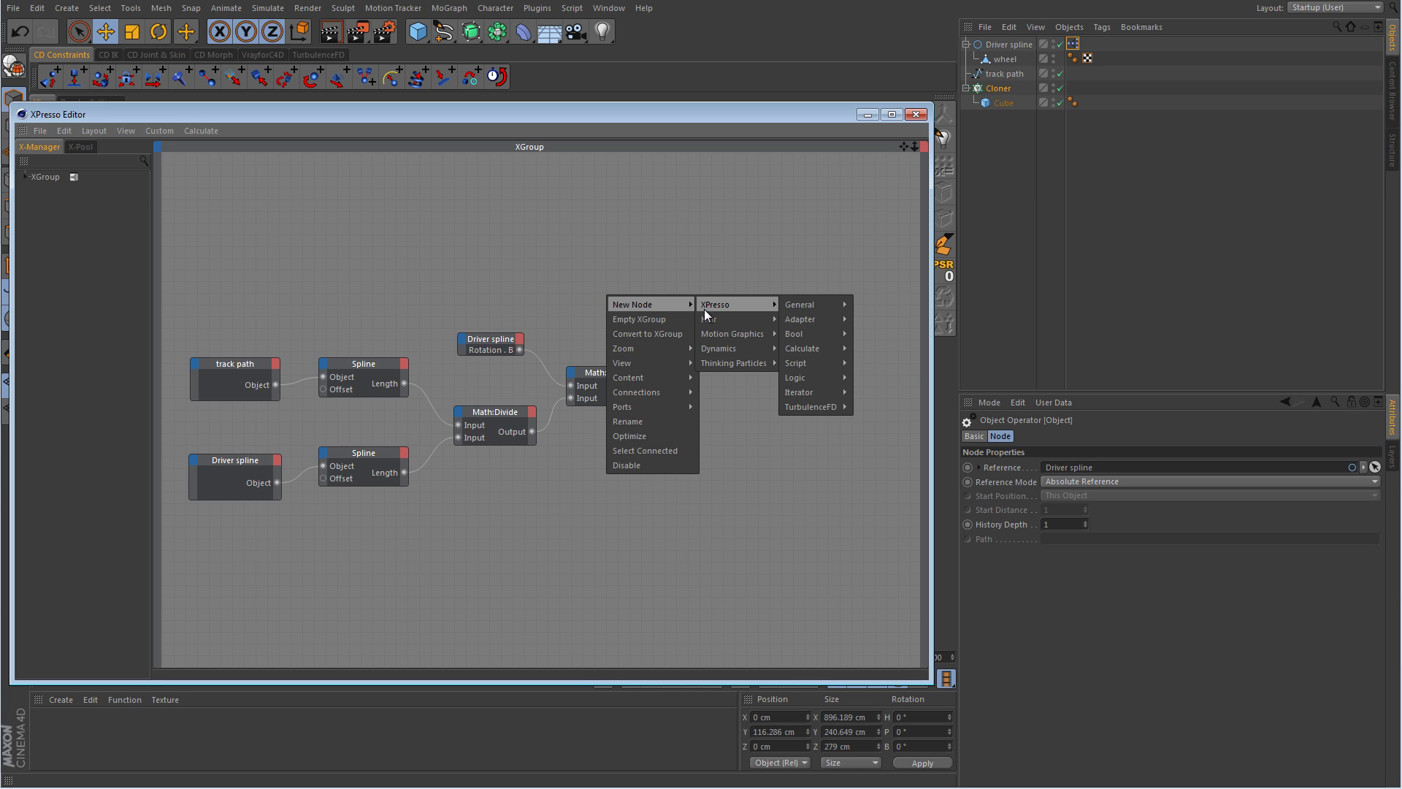
mouse_move(816, 344)
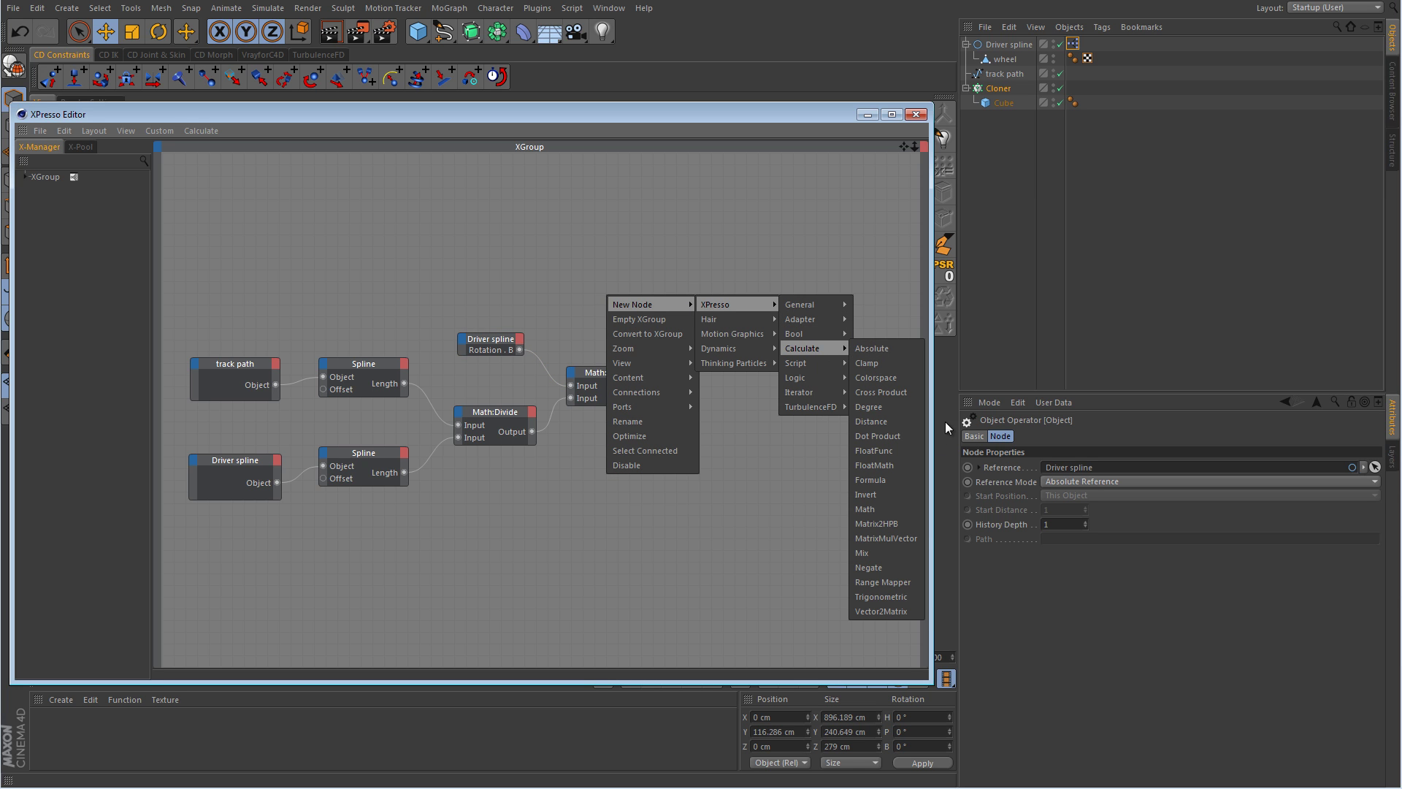
click(903, 582)
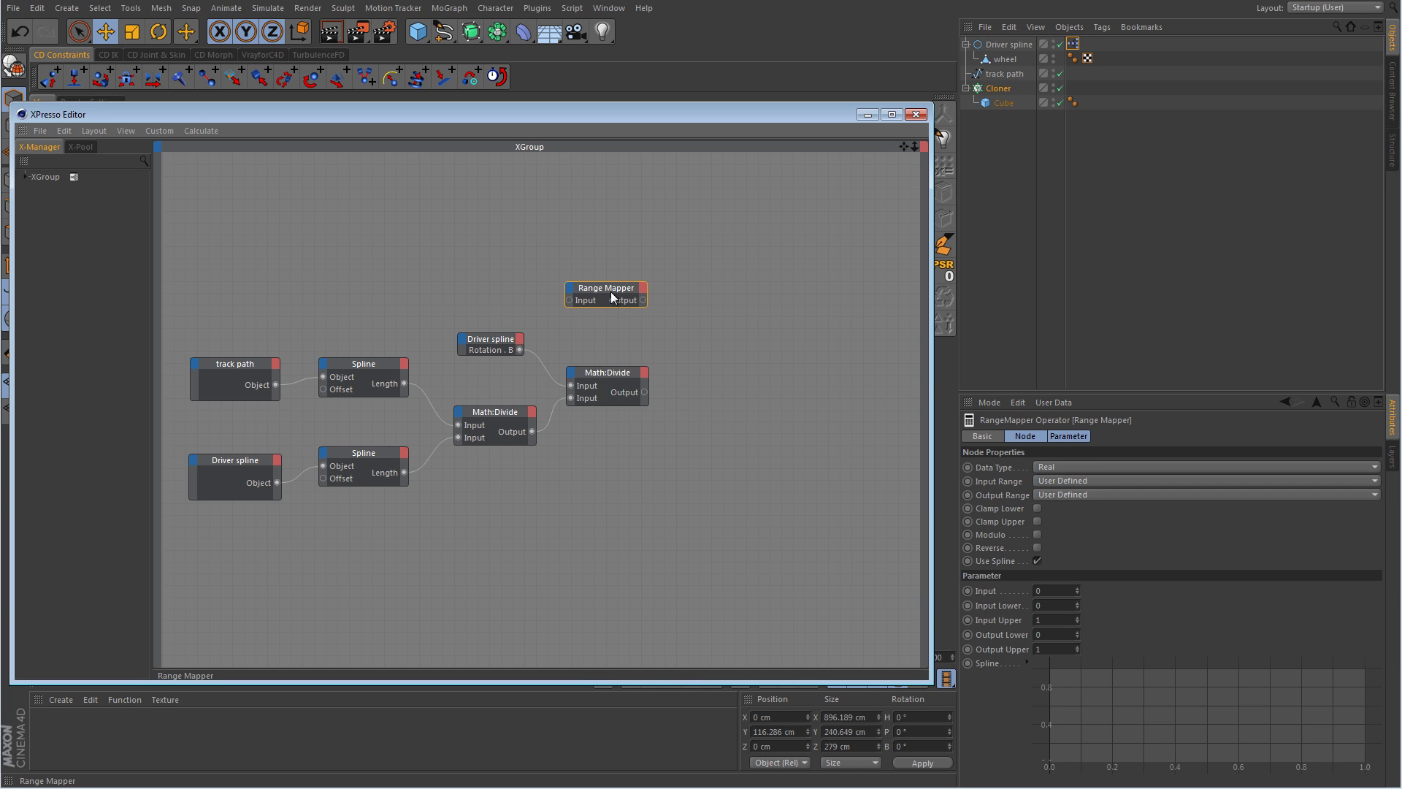
drag(610, 292, 725, 371)
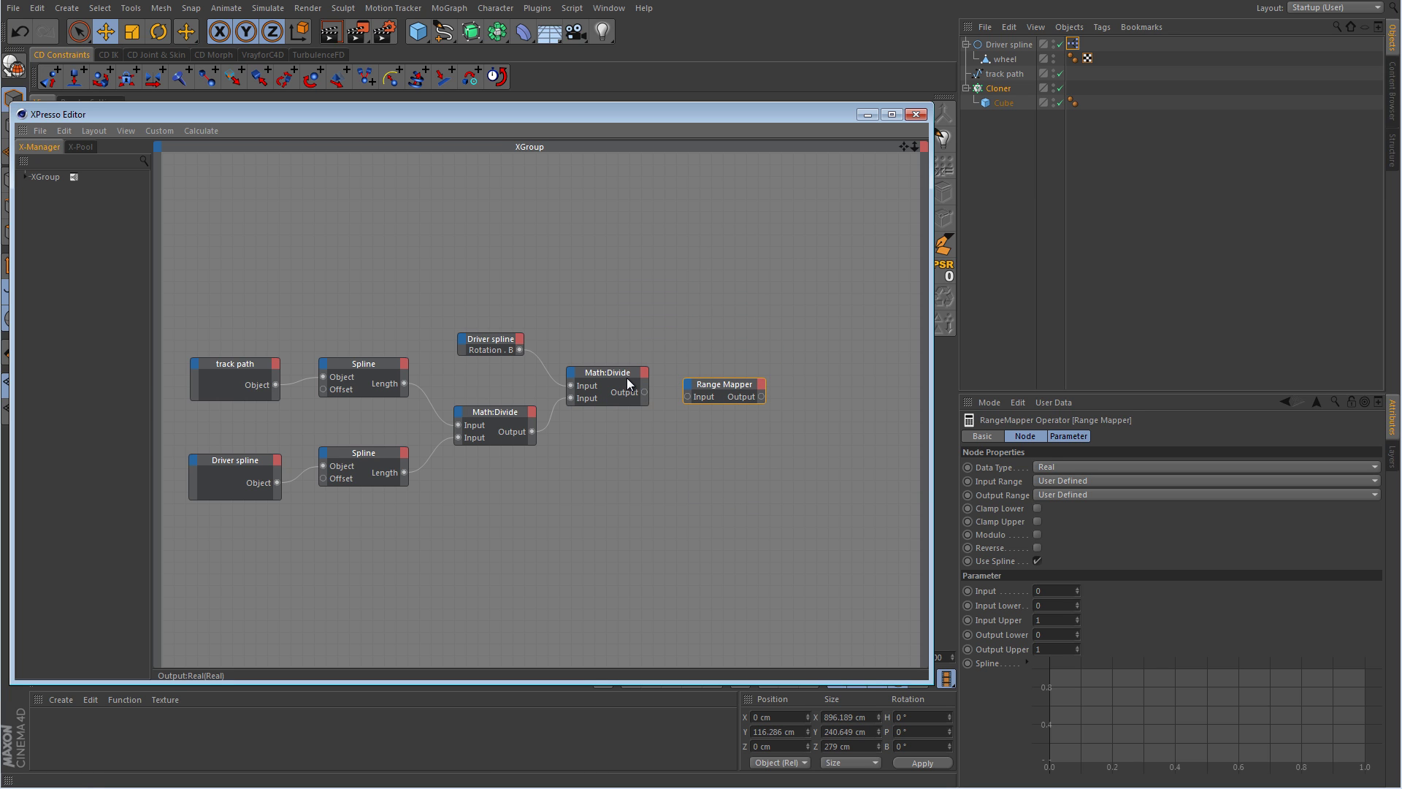
Set the Range Mapper's input range to Radians and output range to Percent, and feed it the second Divide node's output.
click(1064, 479)
click(1065, 525)
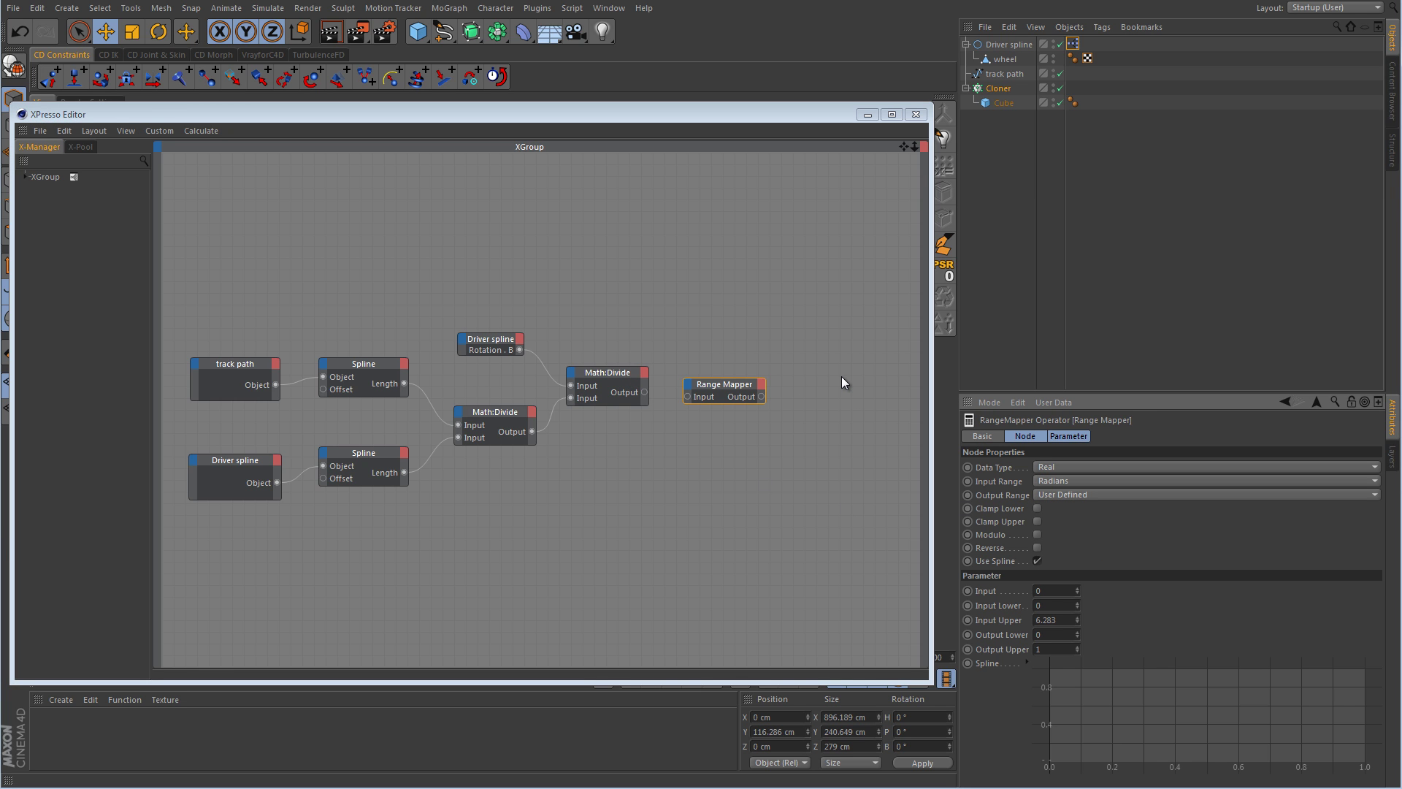
click(1052, 497)
click(1072, 550)
drag(644, 392, 686, 397)
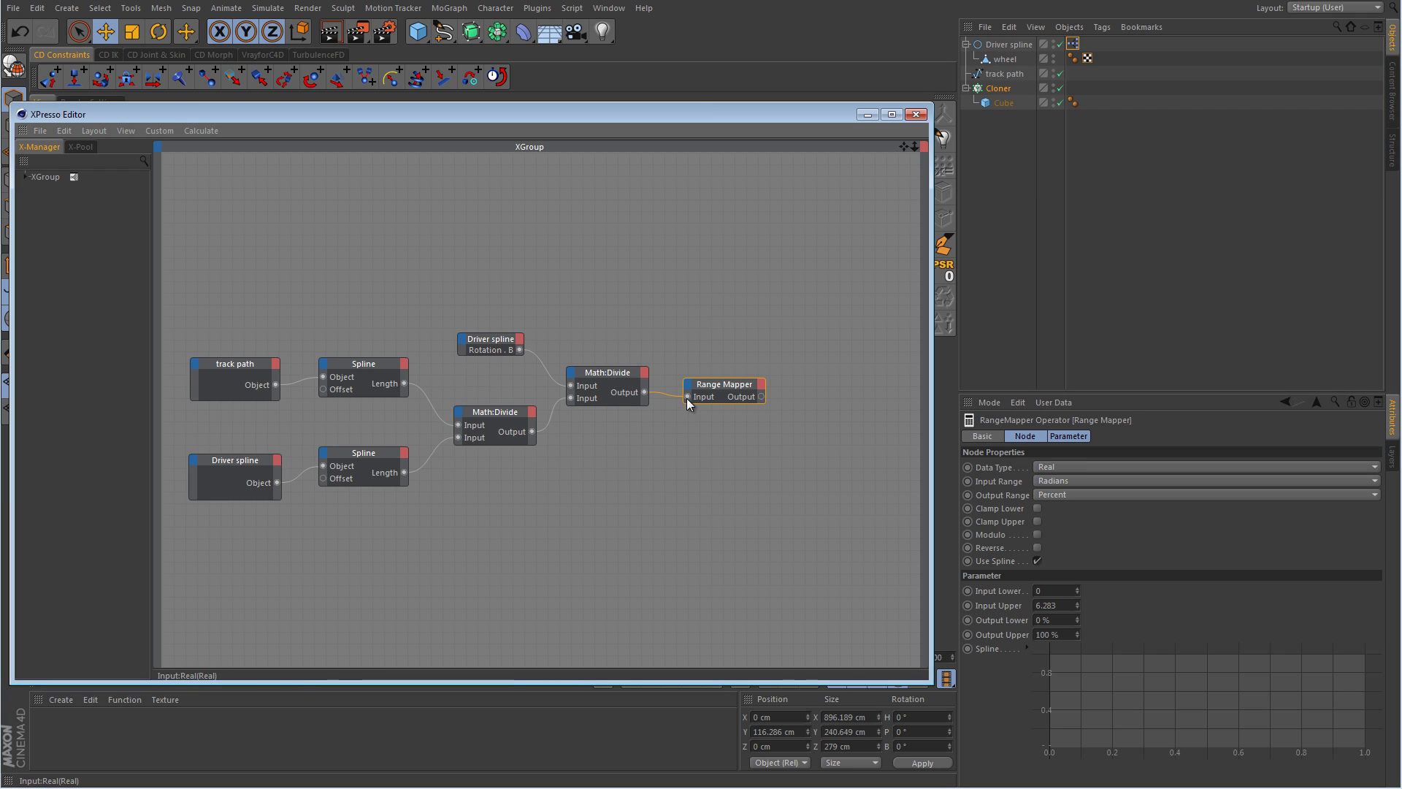
Add the Cloner as an object node with an Offset input port and connect the Range Mapper's output to it.
drag(998, 89, 822, 384)
click(792, 380)
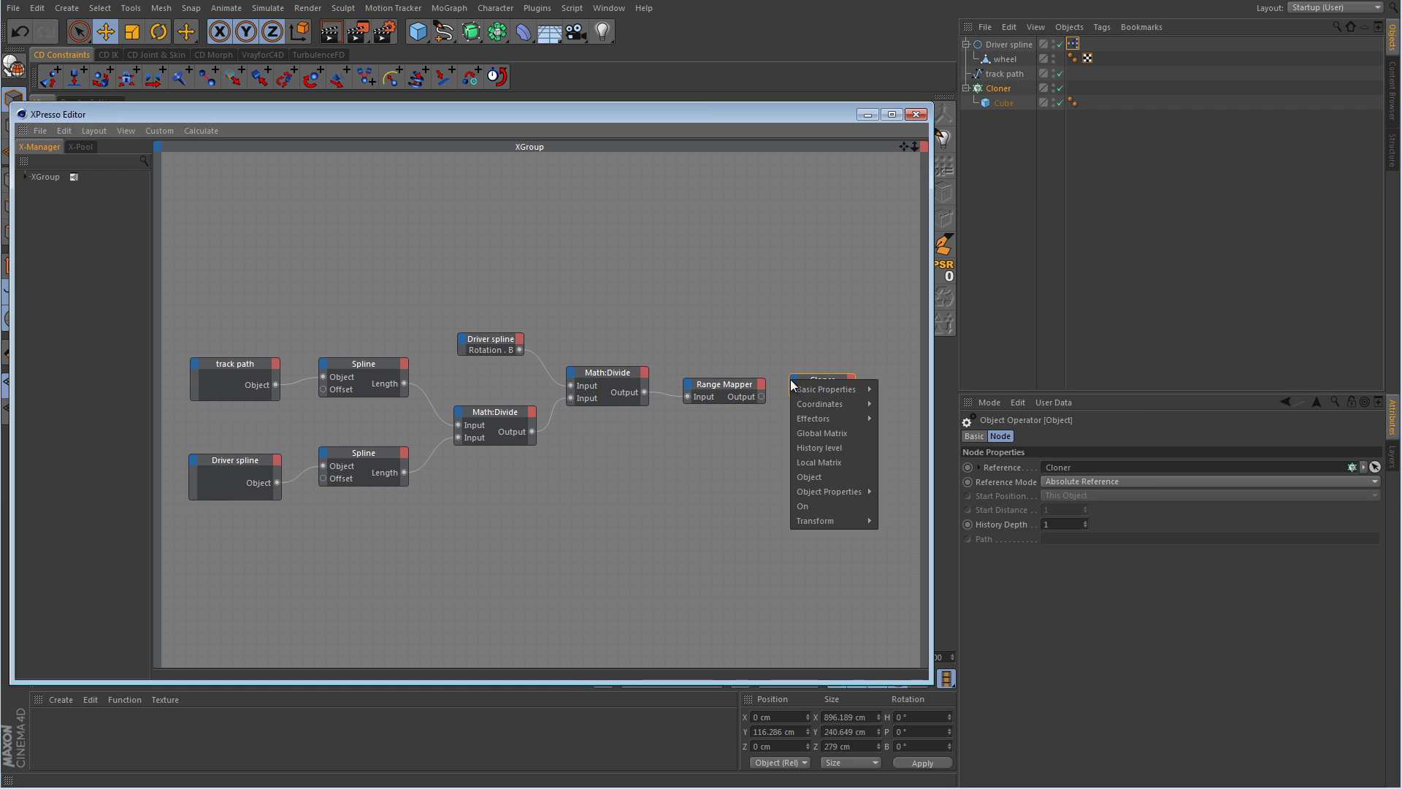
mouse_move(820, 492)
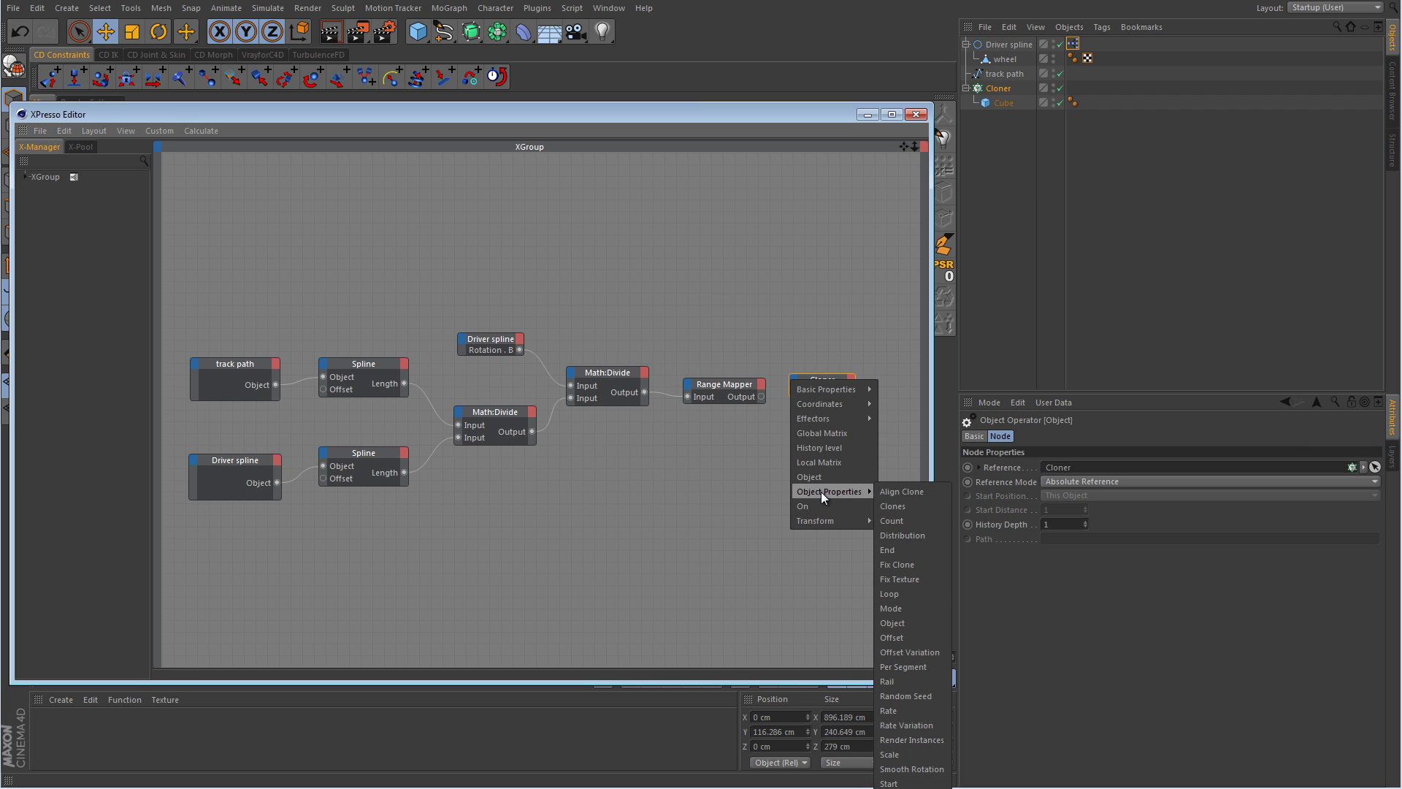
click(912, 635)
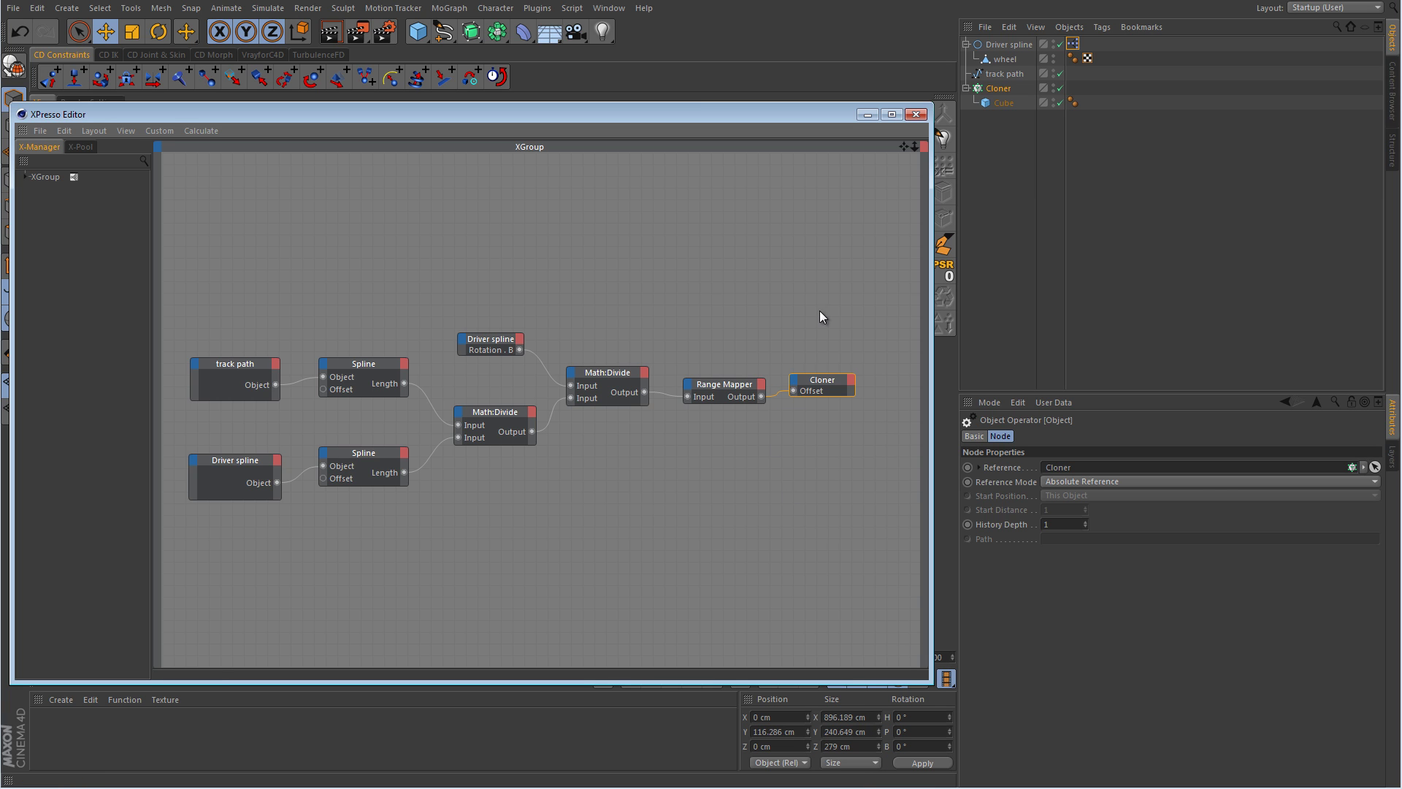
Test the XPresso setup by rotating the Driver spline's bank to 19°, and undo the rotation.
click(866, 115)
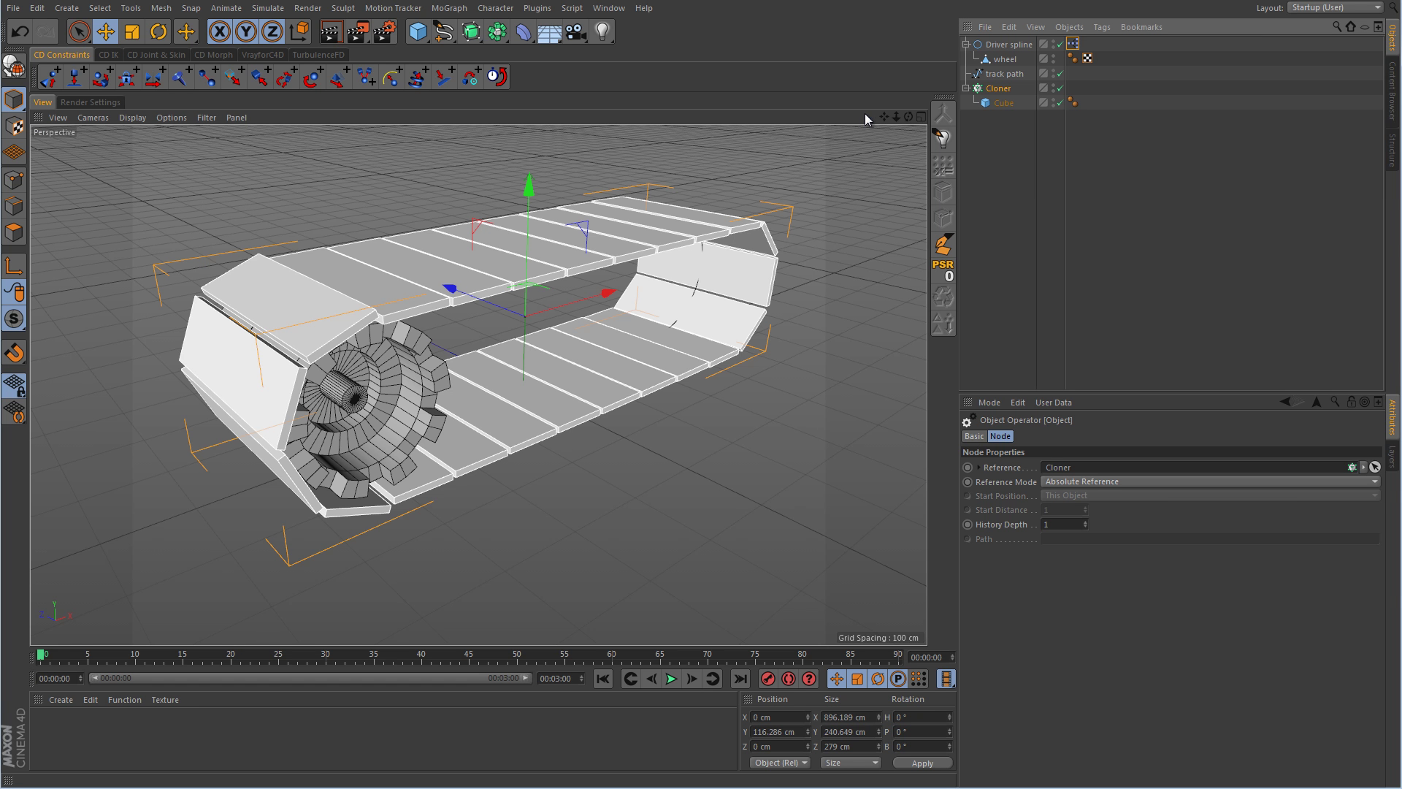
click(1018, 42)
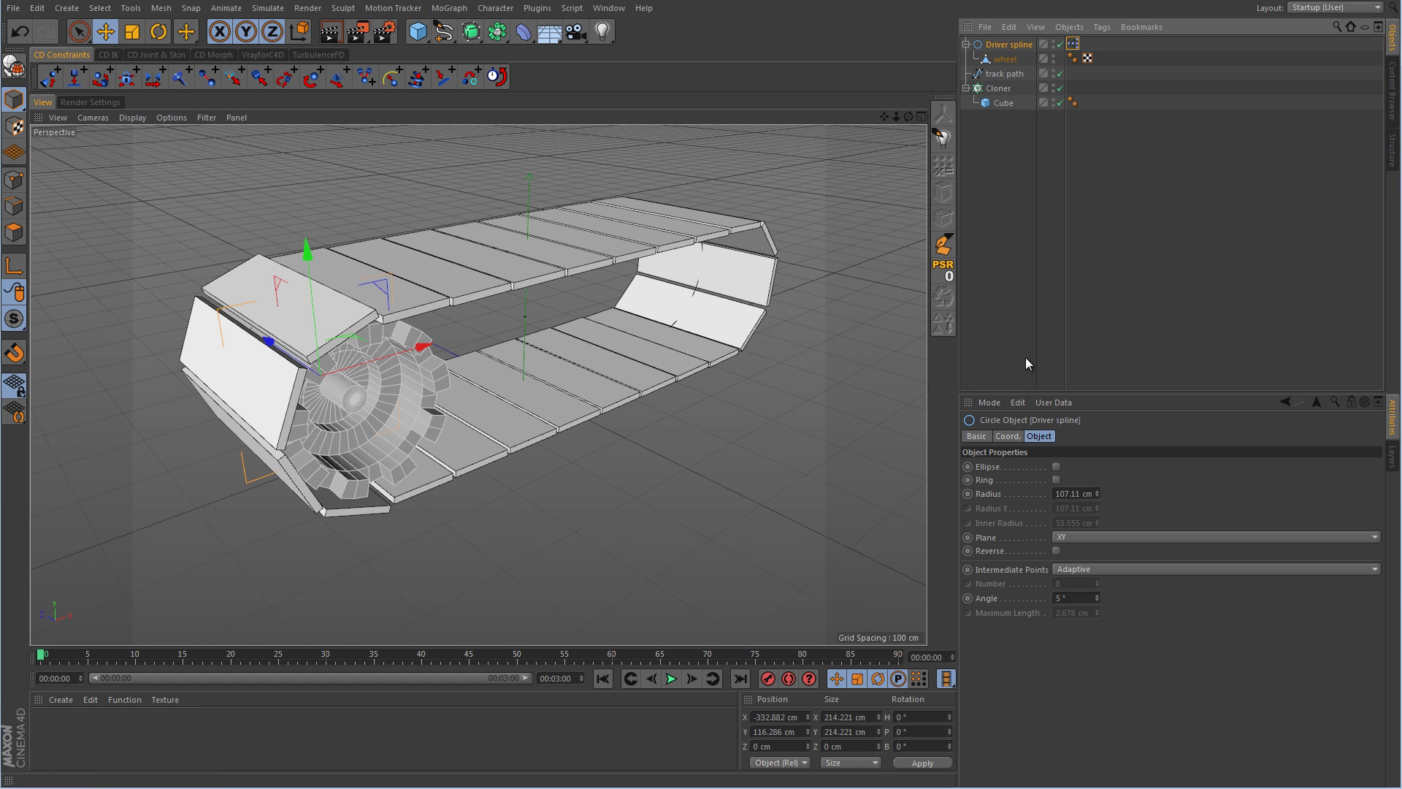
click(1008, 436)
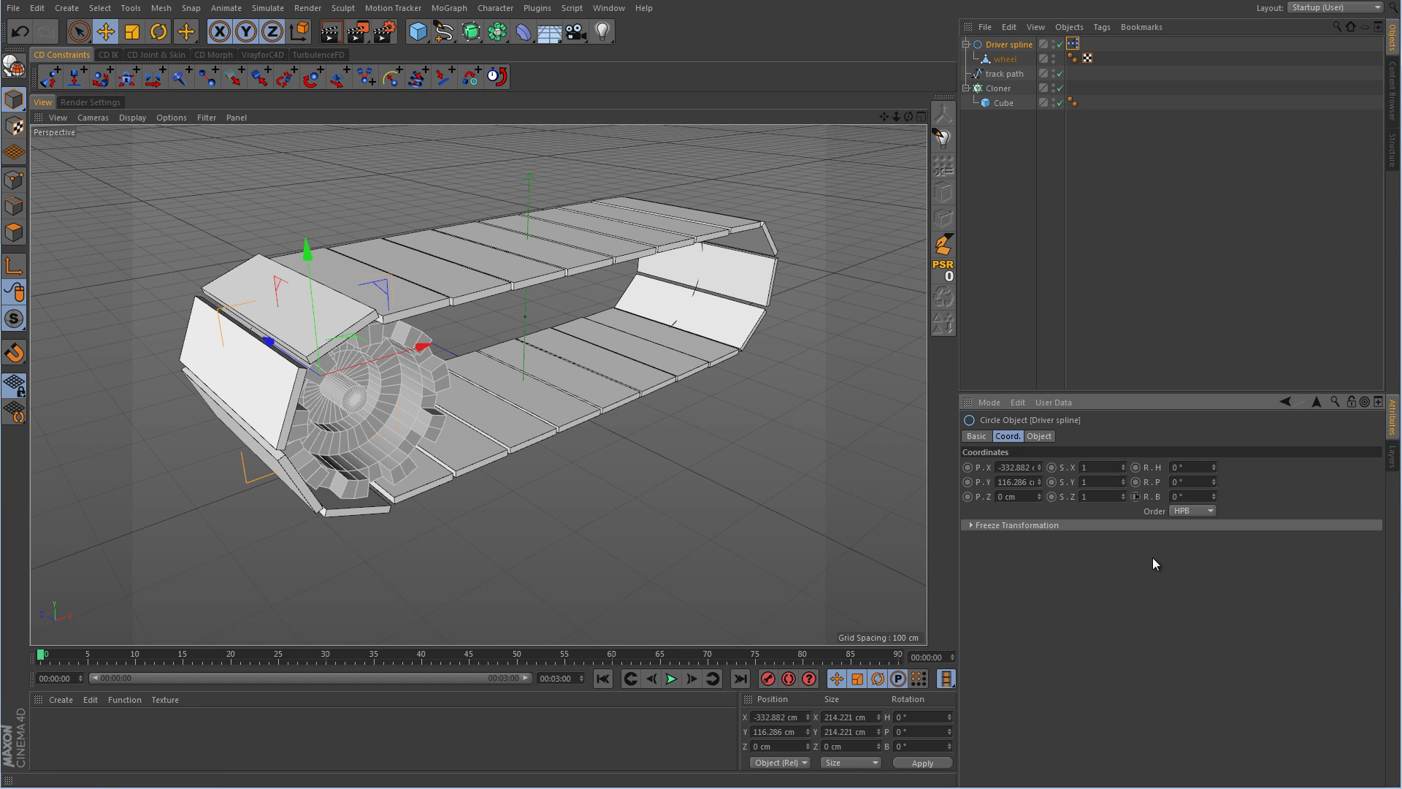
mouse_move(1215, 494)
mouse_down()
mouse_move(1214, 511)
mouse_move(1214, 496)
mouse_up()
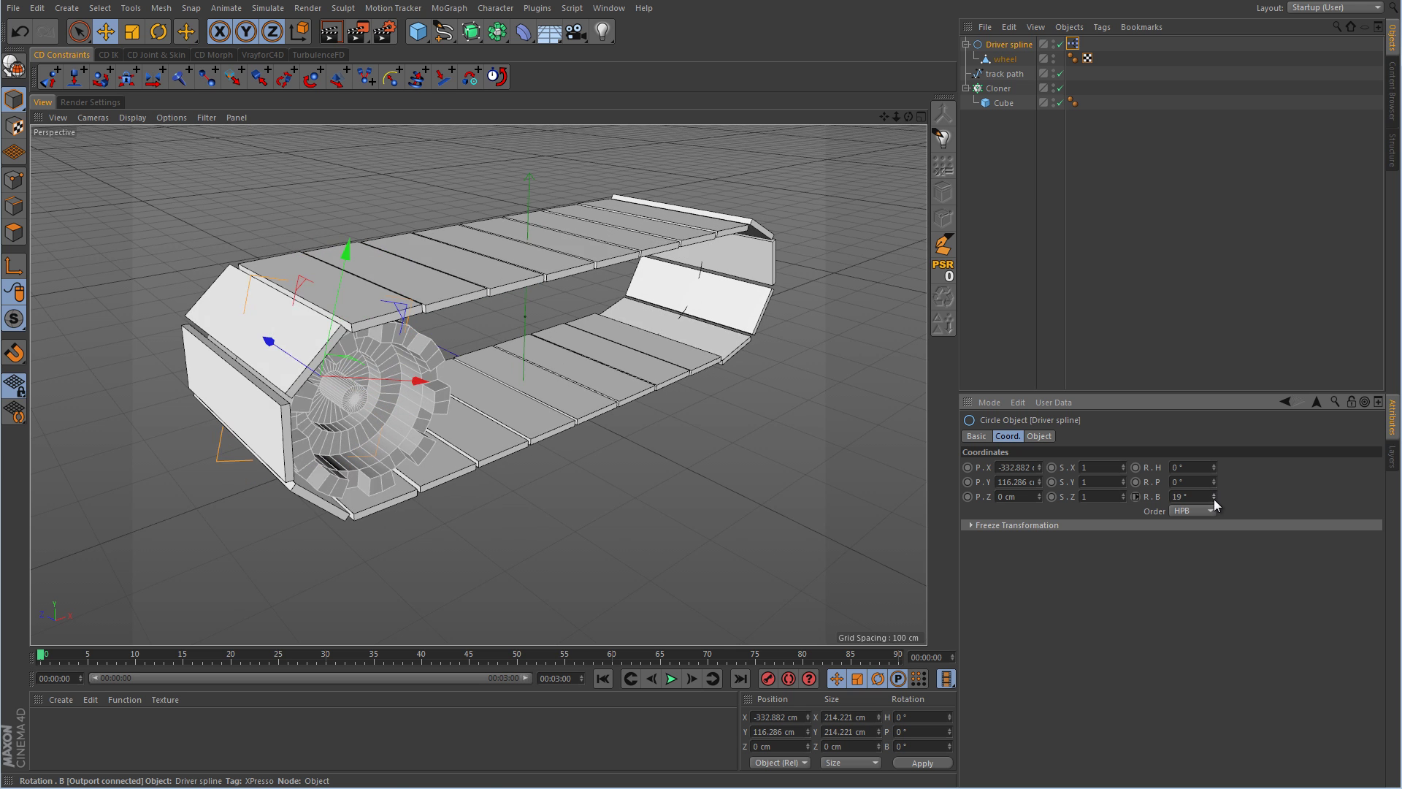
key(ctrl+z)
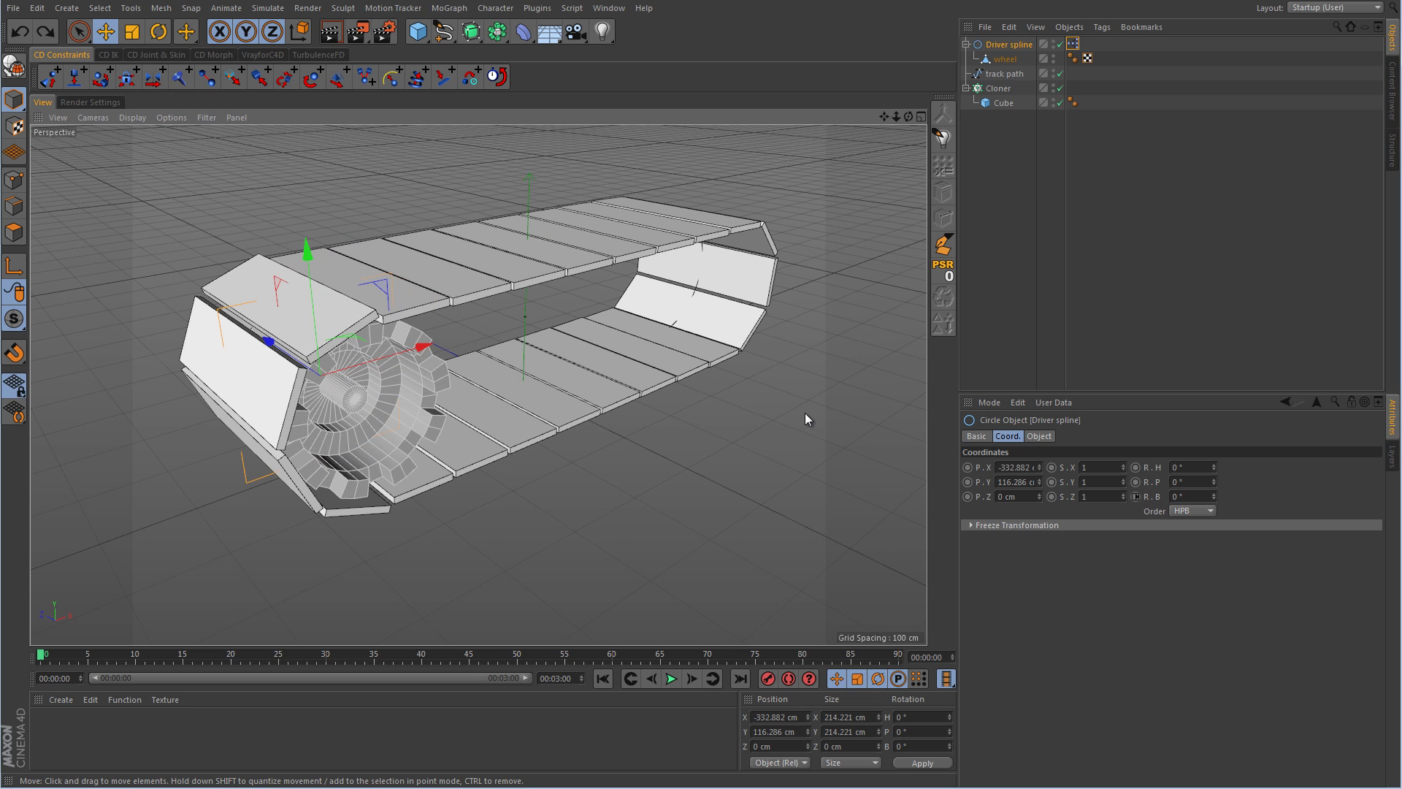
Set the Driver spline's heading to 180° with the wheel temporarily unparented, and bank the reparented spline and wheel to -9°.
drag(1004, 60, 1004, 62)
click(1009, 45)
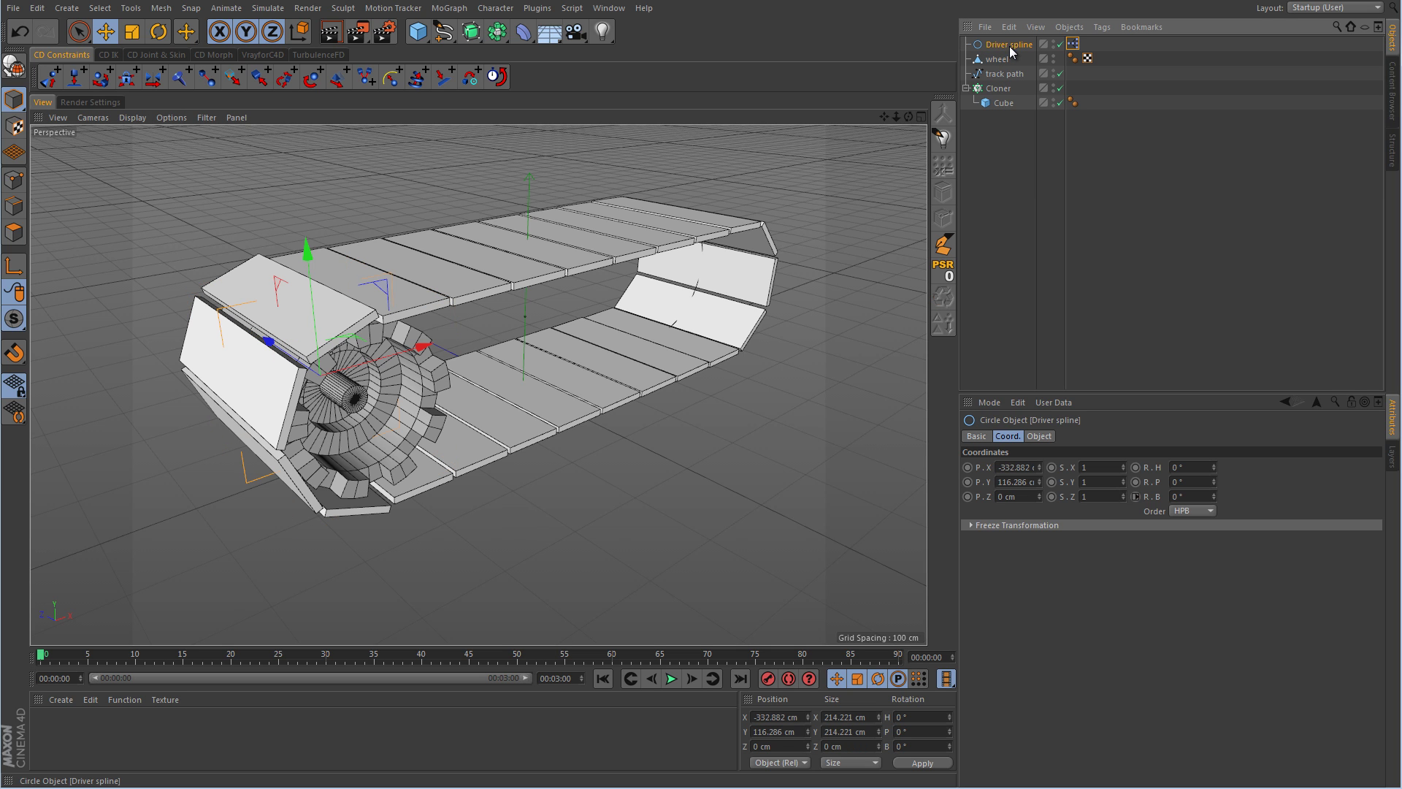
click(1196, 467)
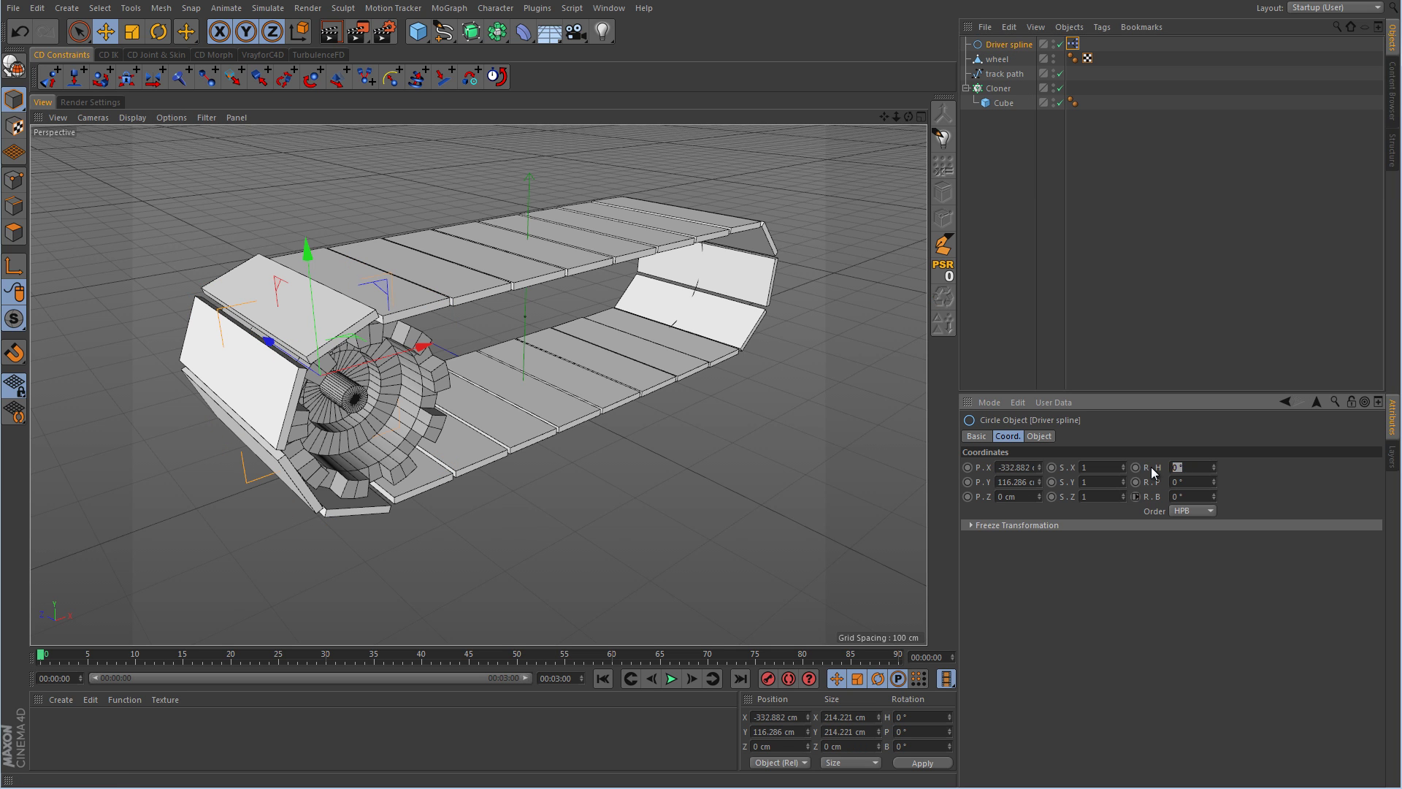
drag(997, 60, 1008, 41)
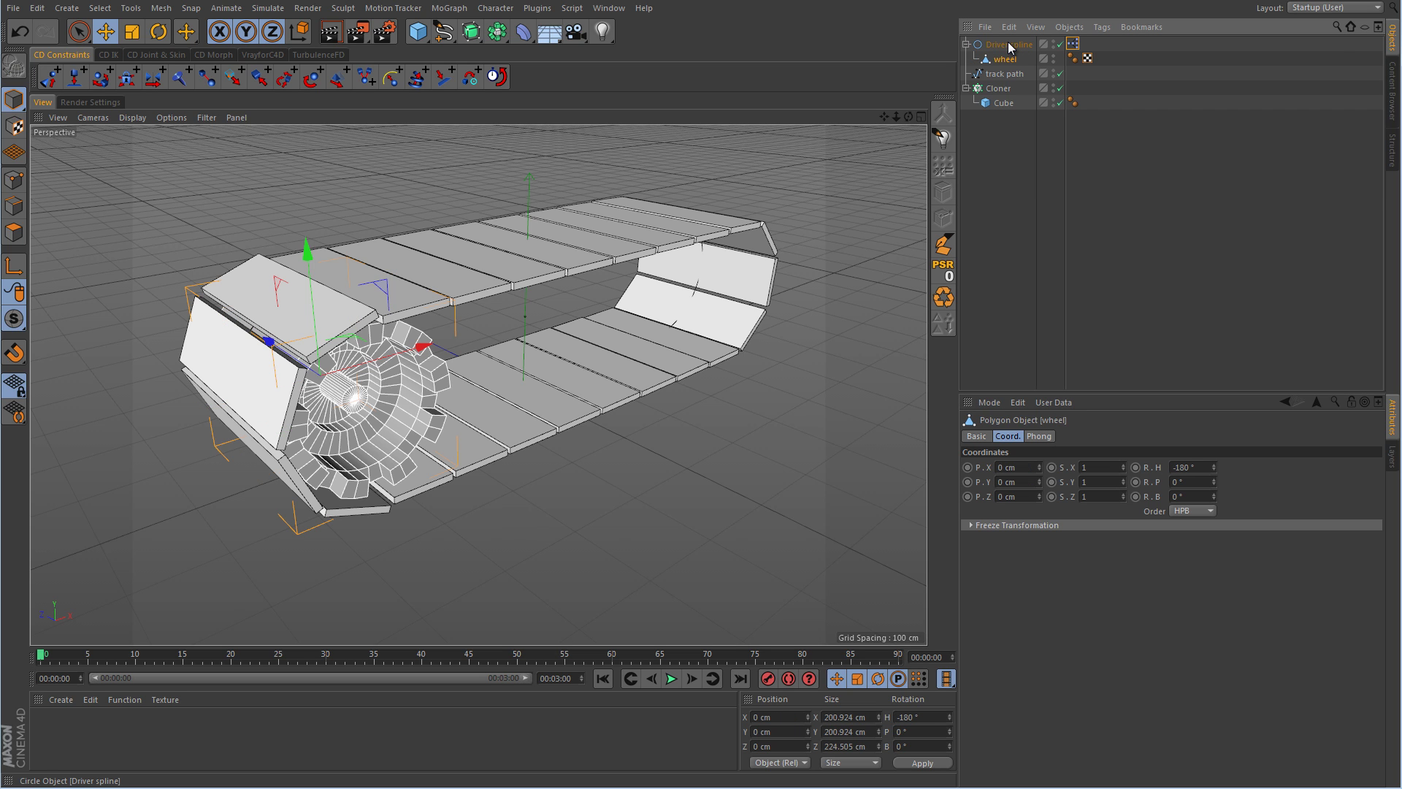
click(1007, 42)
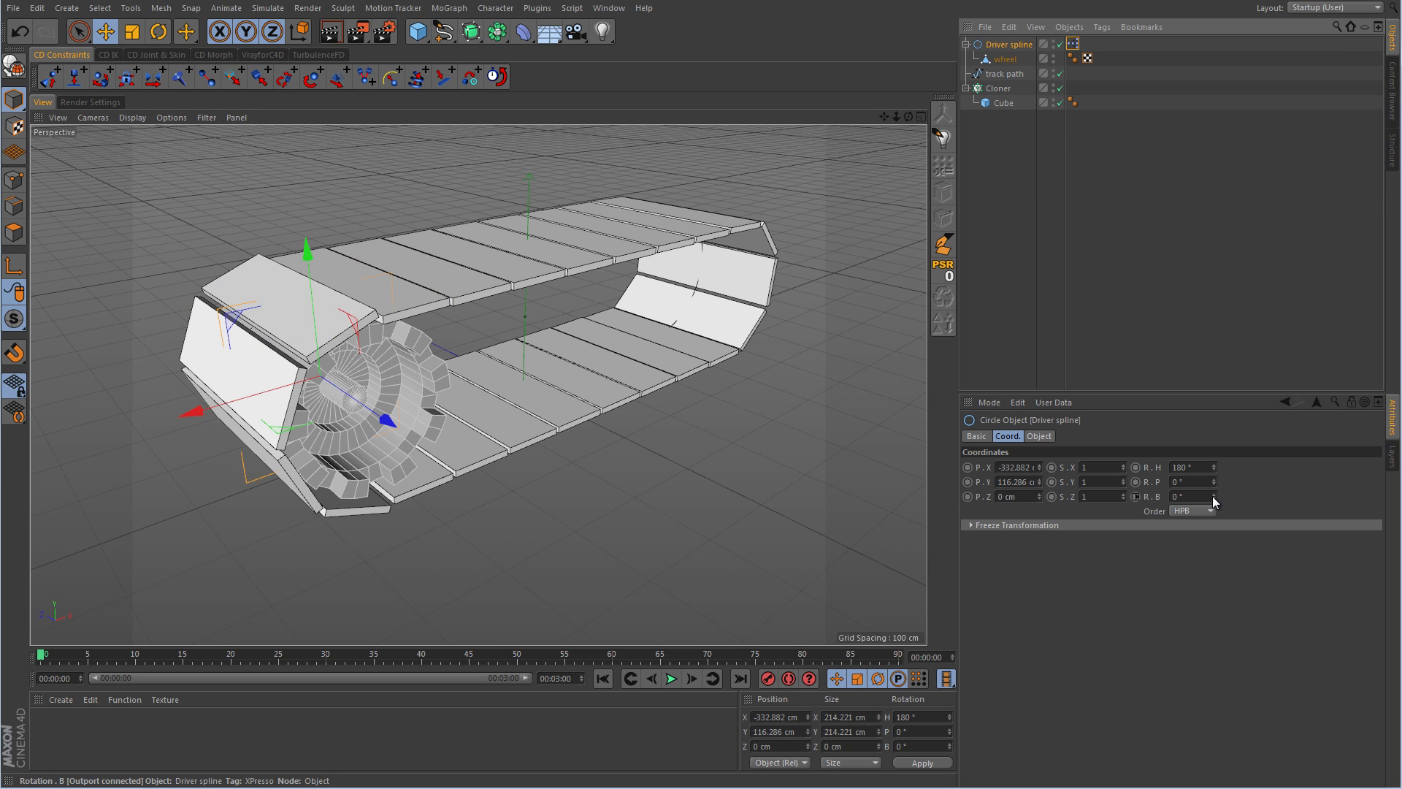
drag(1212, 498, 1213, 498)
Show the Front view with Gouraud Shading (Lines) and Wireframe display, framed closely on the driver wheel.
middle_click(778, 472)
middle_click(668, 456)
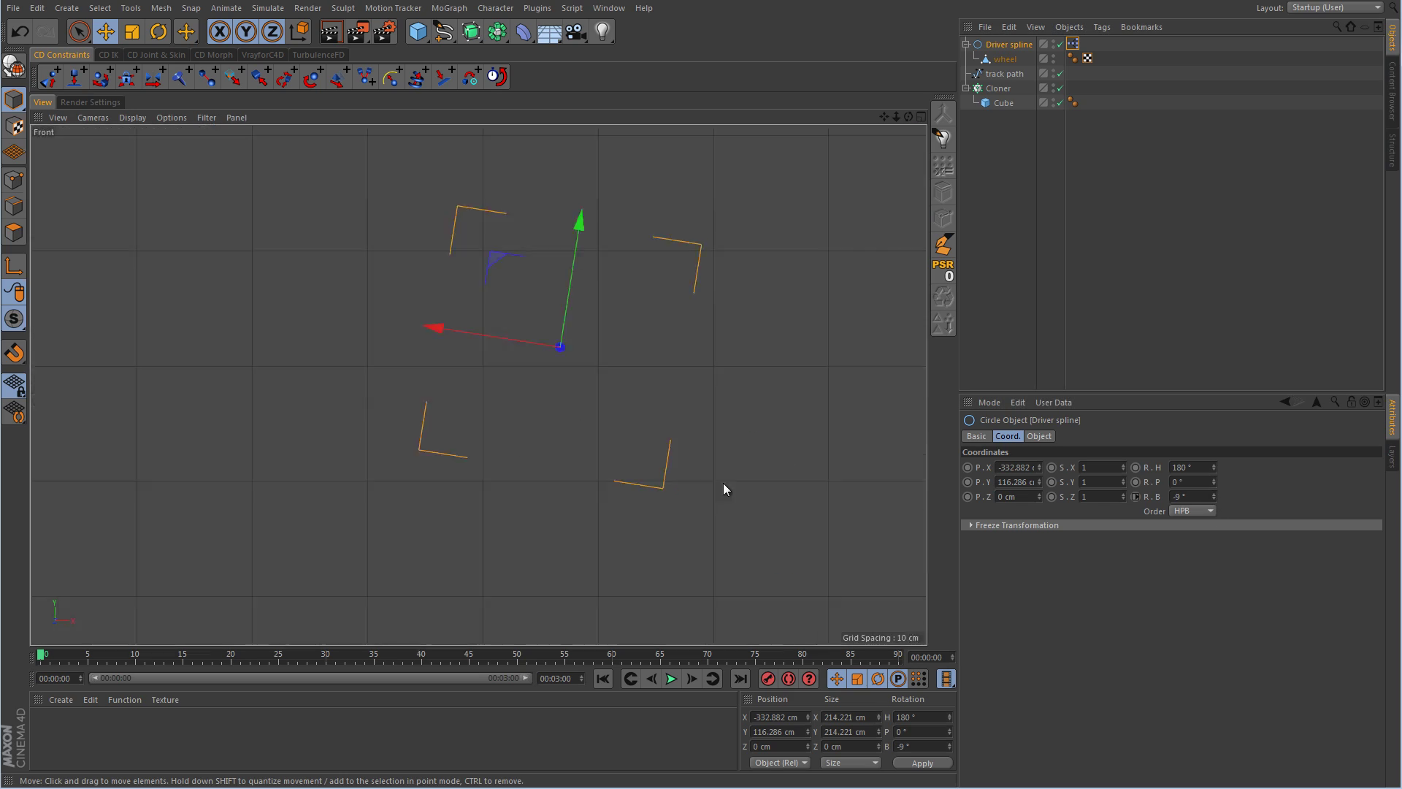
click(131, 118)
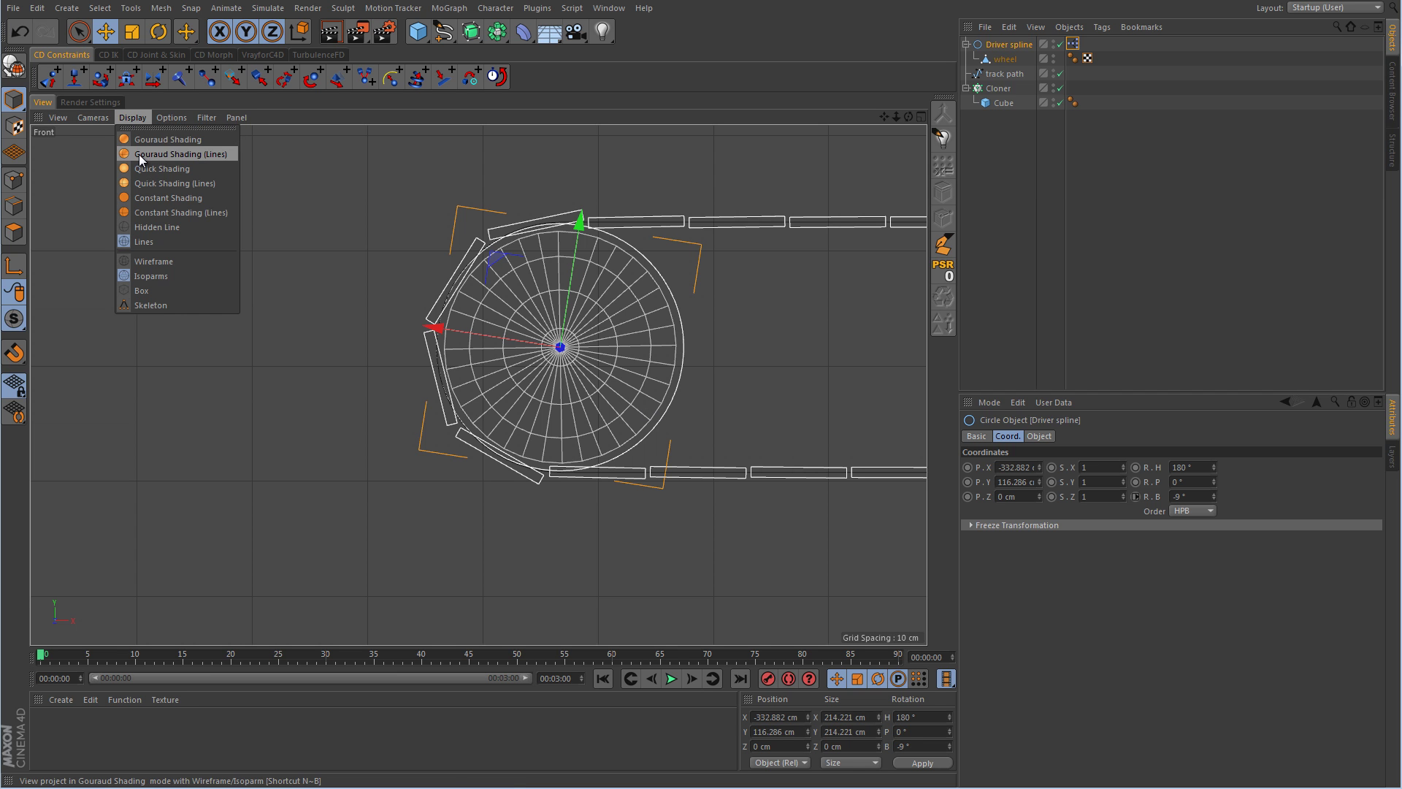
click(139, 155)
click(137, 119)
click(156, 265)
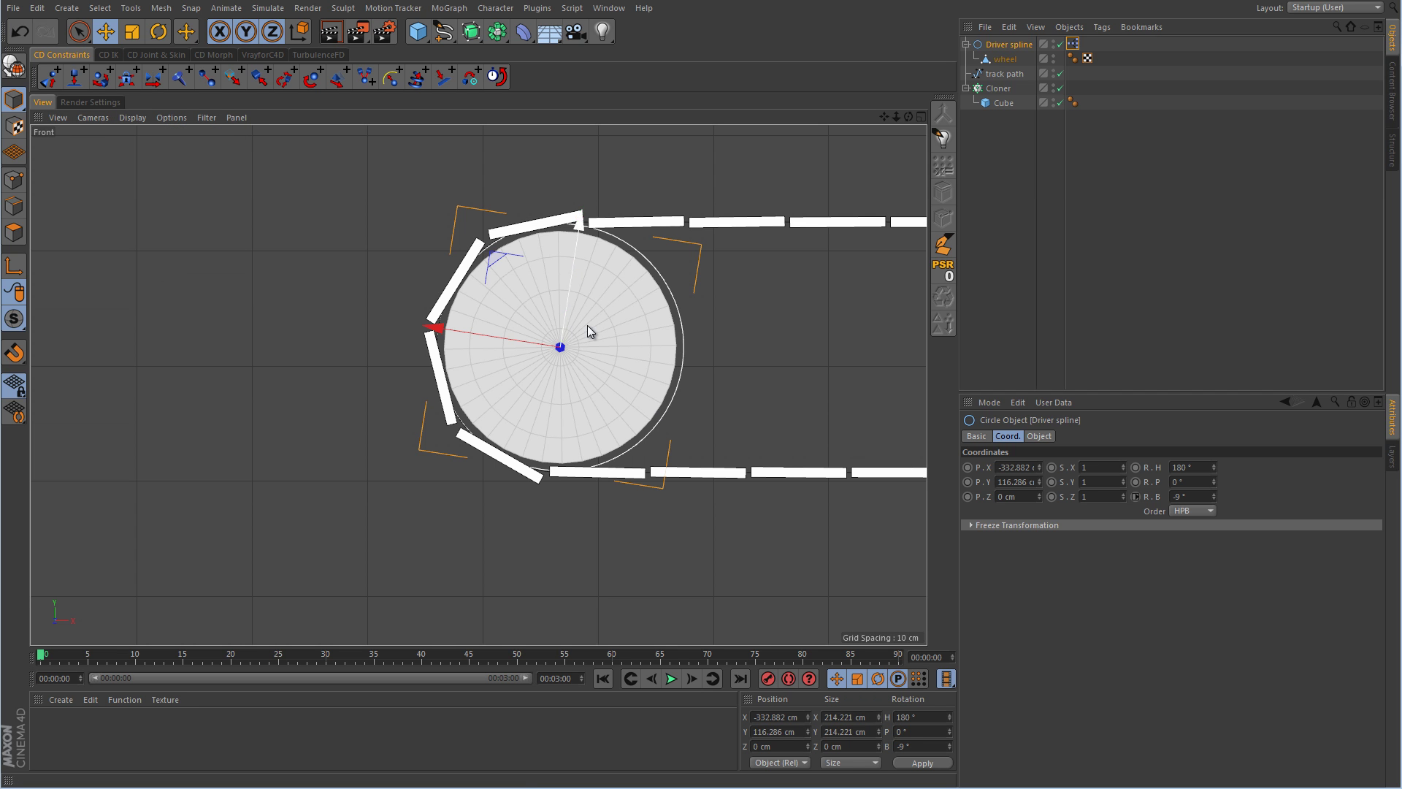
alt+middle_drag(573, 330, 469, 384)
scroll(504, 394, up, 5)
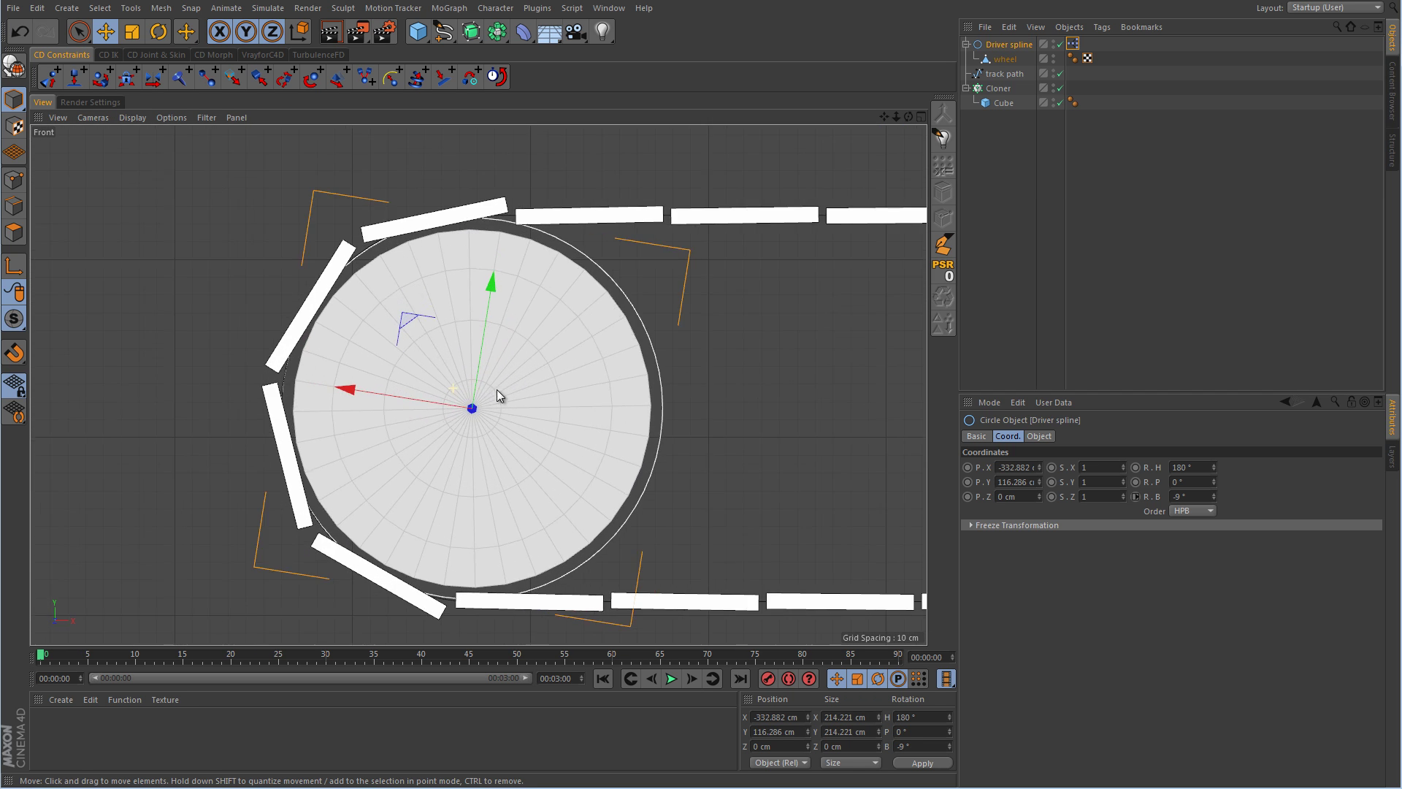
scroll(504, 391, down, 2)
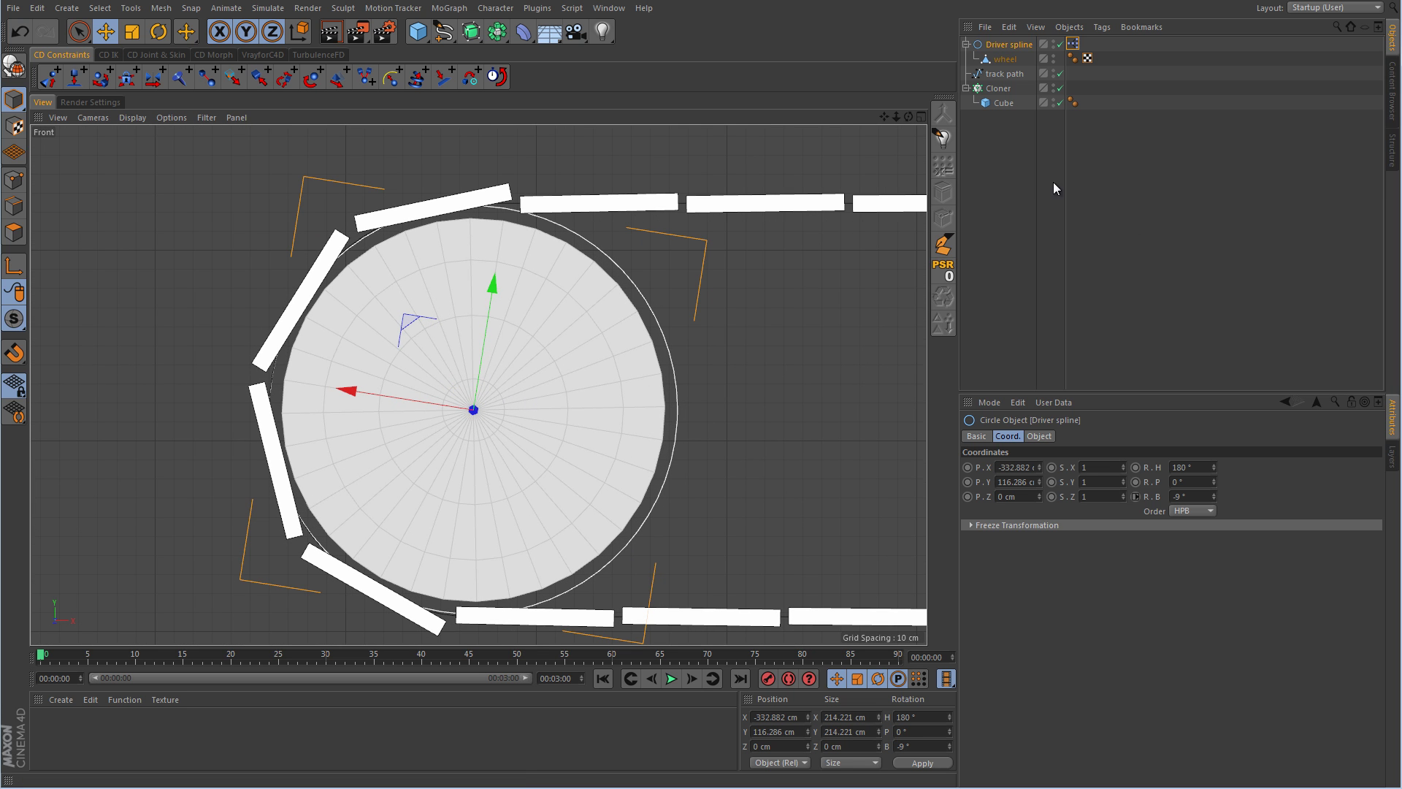
Test the track motion in the Front and Perspective views by varying the Driver spline's bank rotation, ending at -5°.
click(1213, 499)
click(1212, 498)
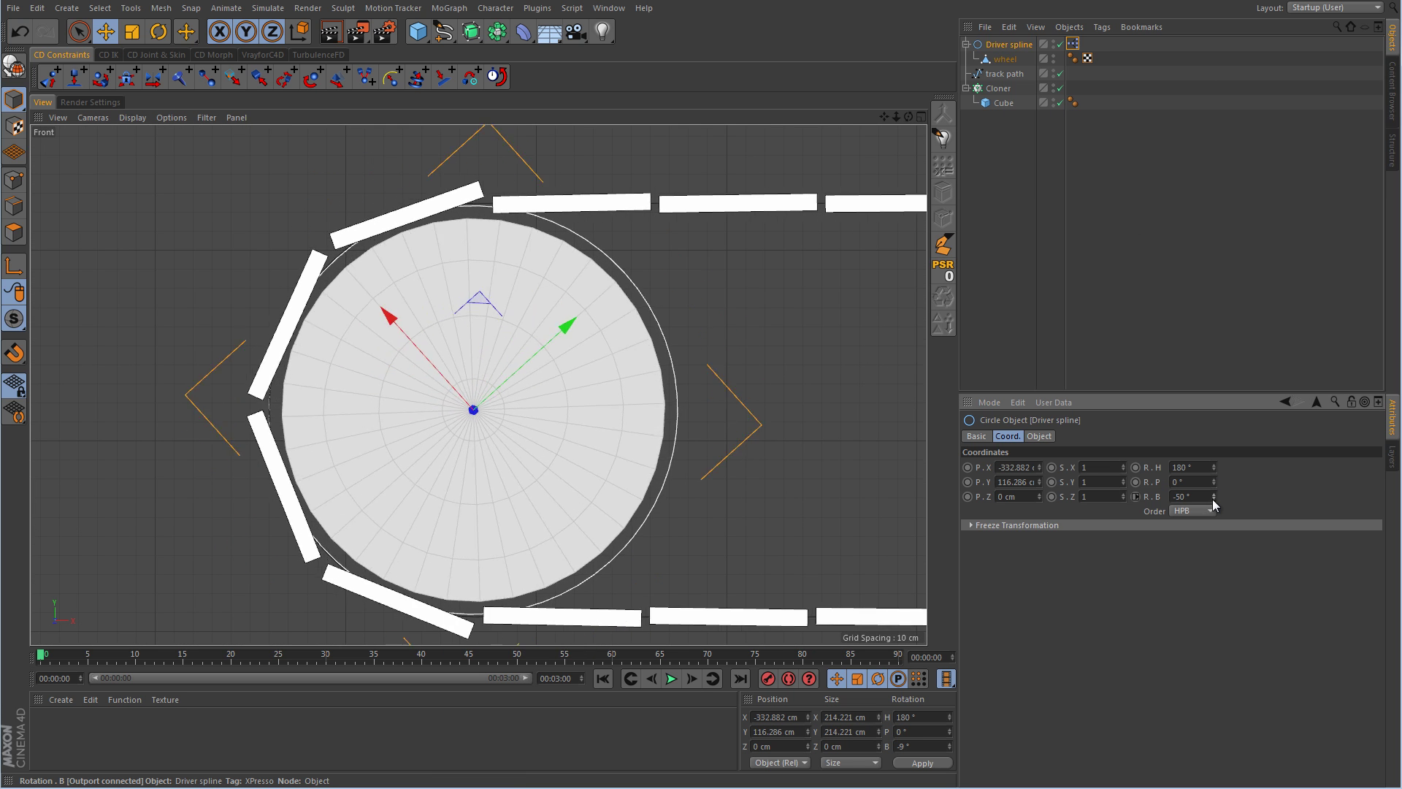
click(1212, 496)
drag(1212, 497, 1212, 501)
middle_click(885, 454)
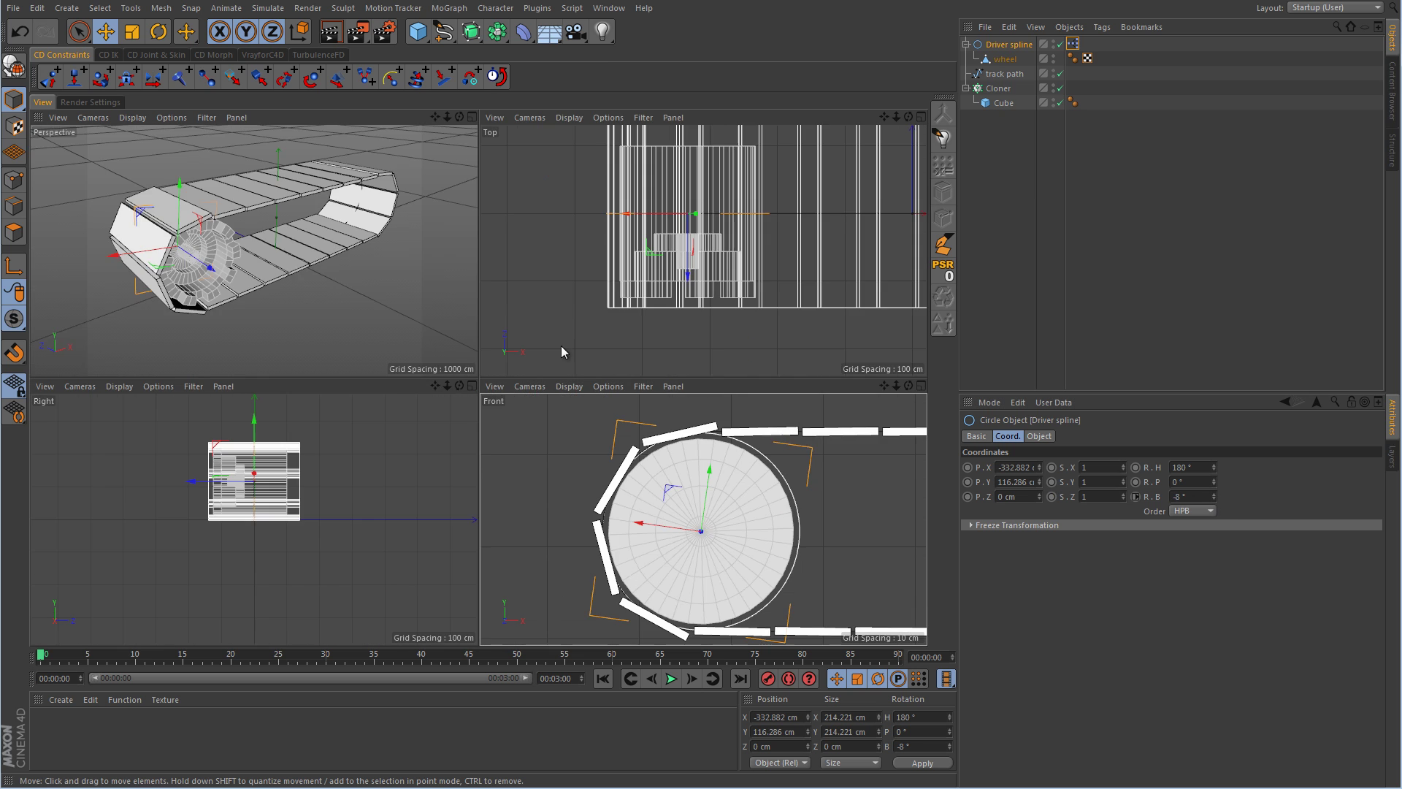
middle_click(315, 288)
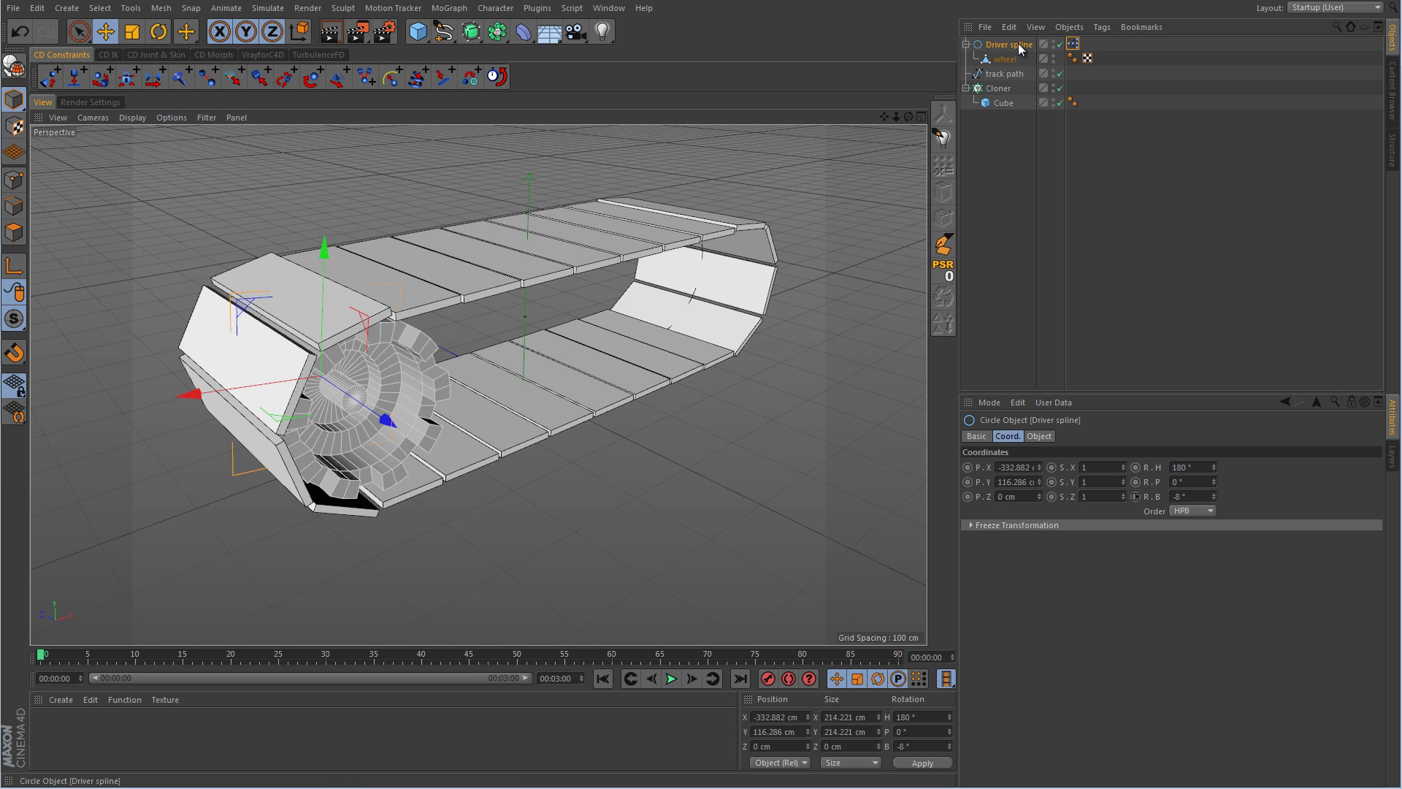
mouse_move(1215, 497)
mouse_down()
mouse_move(1217, 510)
mouse_move(1215, 497)
mouse_up()
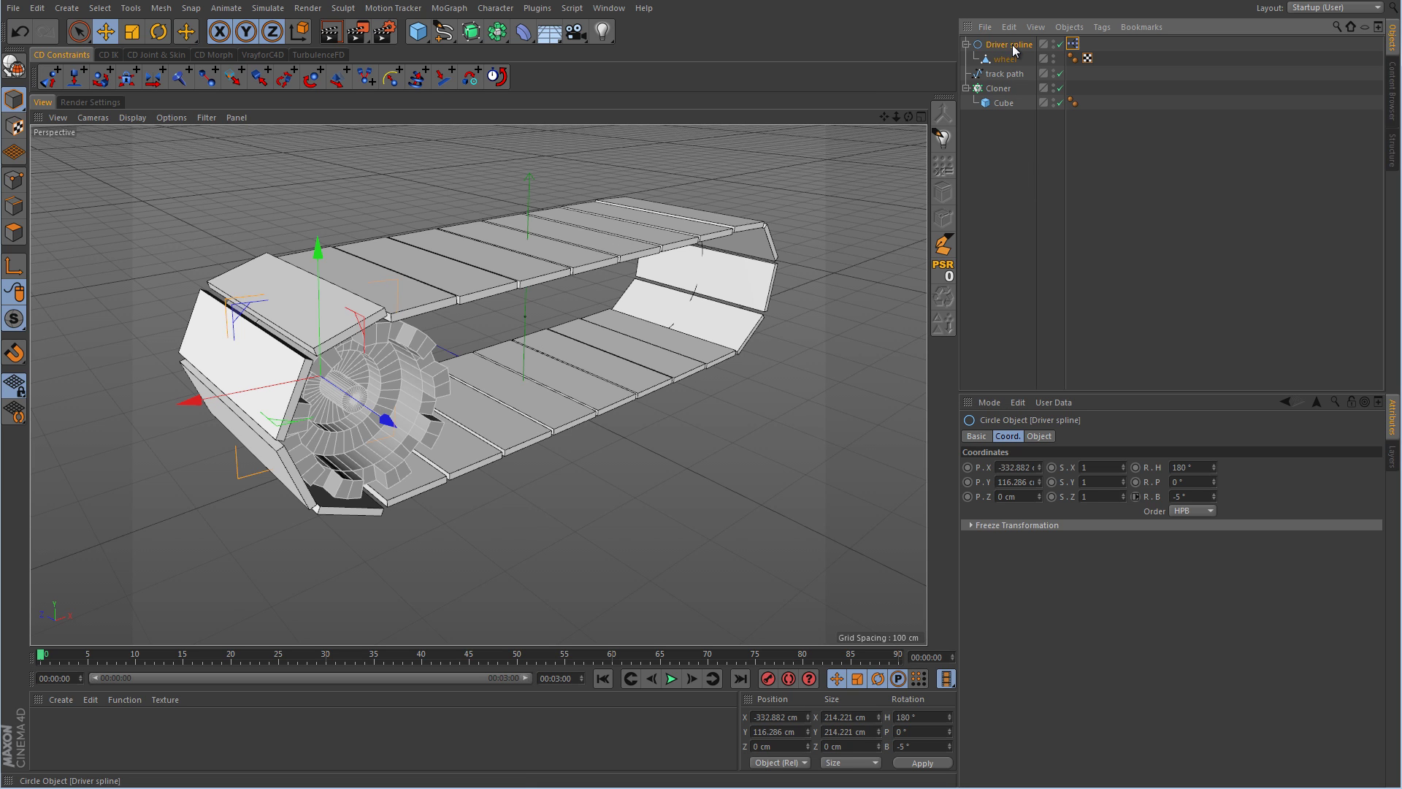
Duplicate the Driver spline with its wheel and delete the XPresso tag from the copy.
ctrl+drag(1013, 49, 1013, 74)
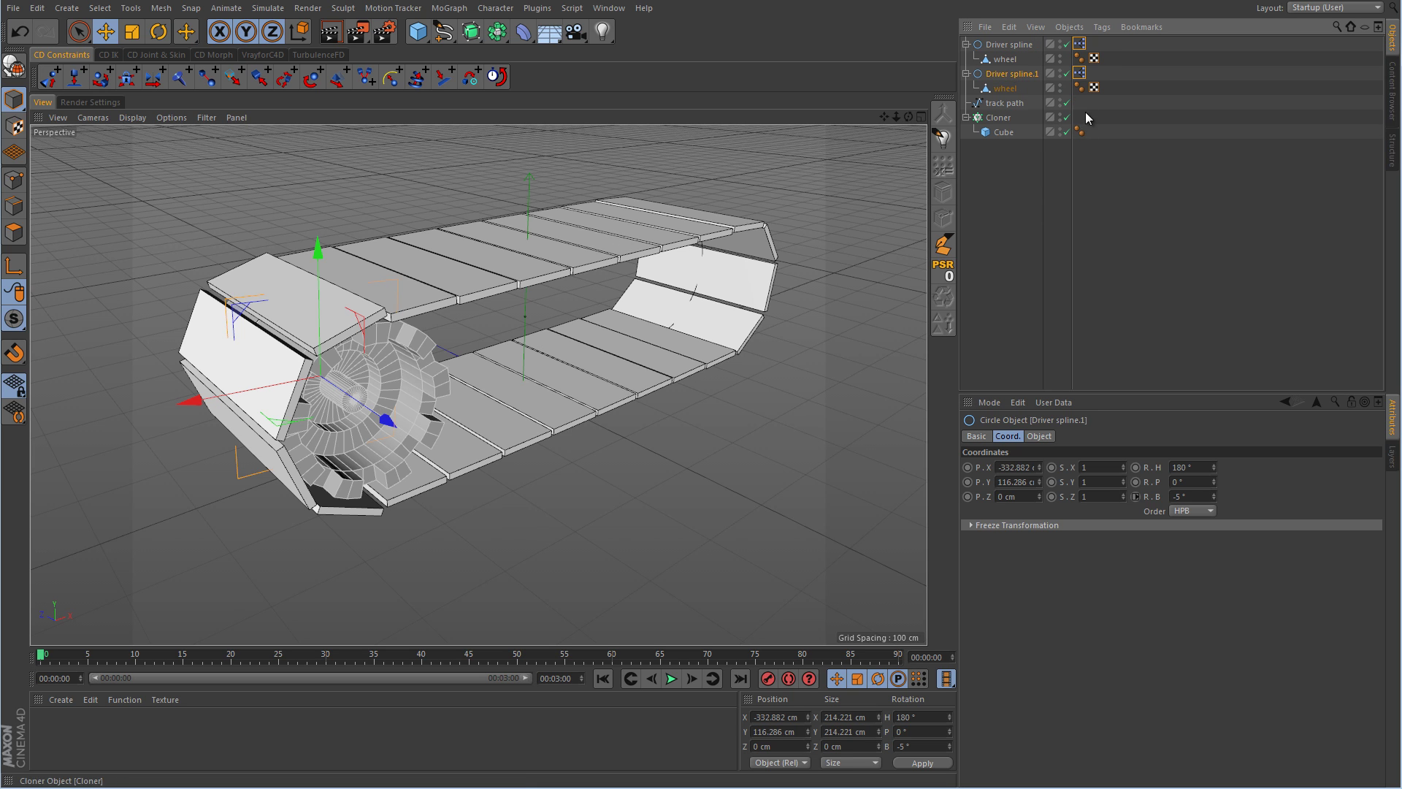
click(1081, 73)
key(Delete)
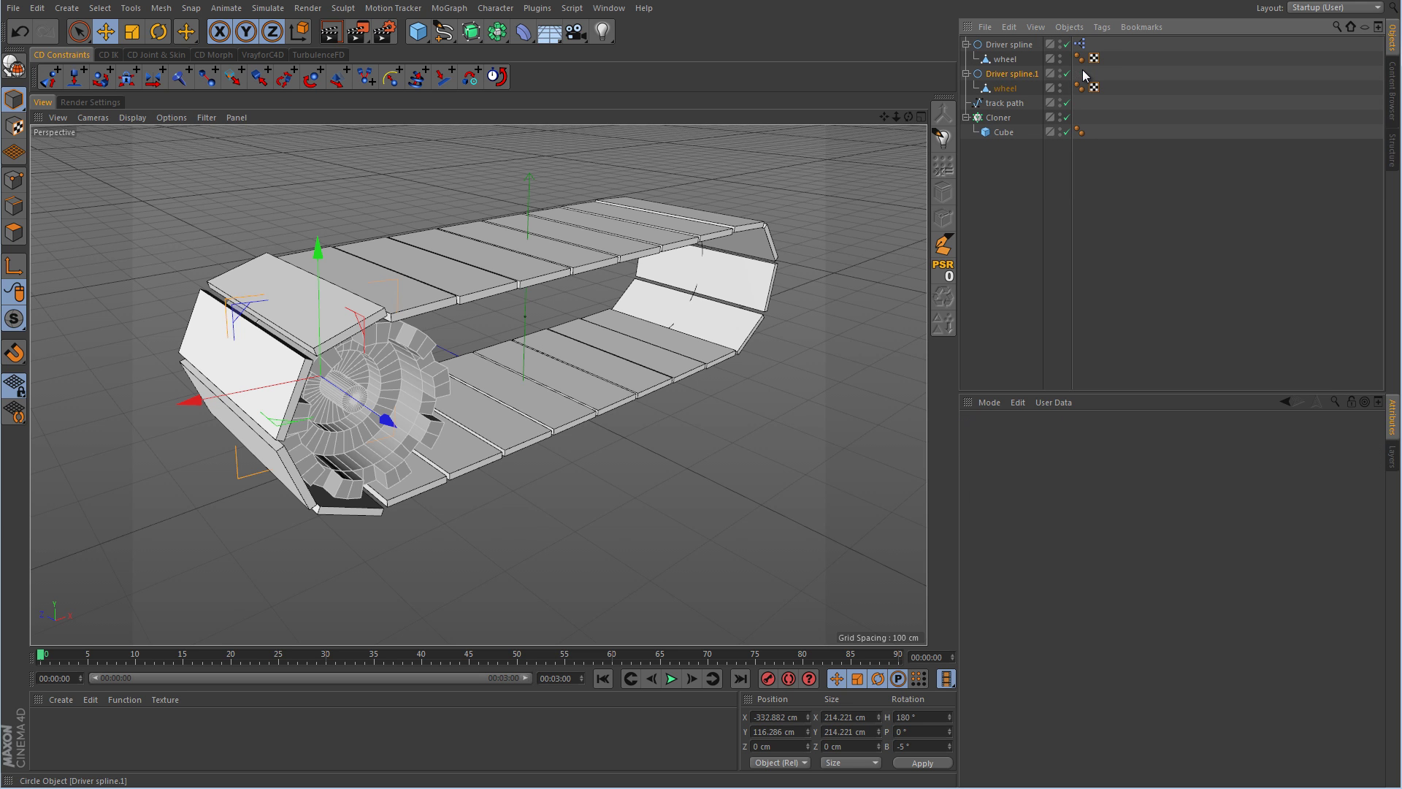
Reset the copied Driver spline's bank rotation to 0°.
middle_click(654, 462)
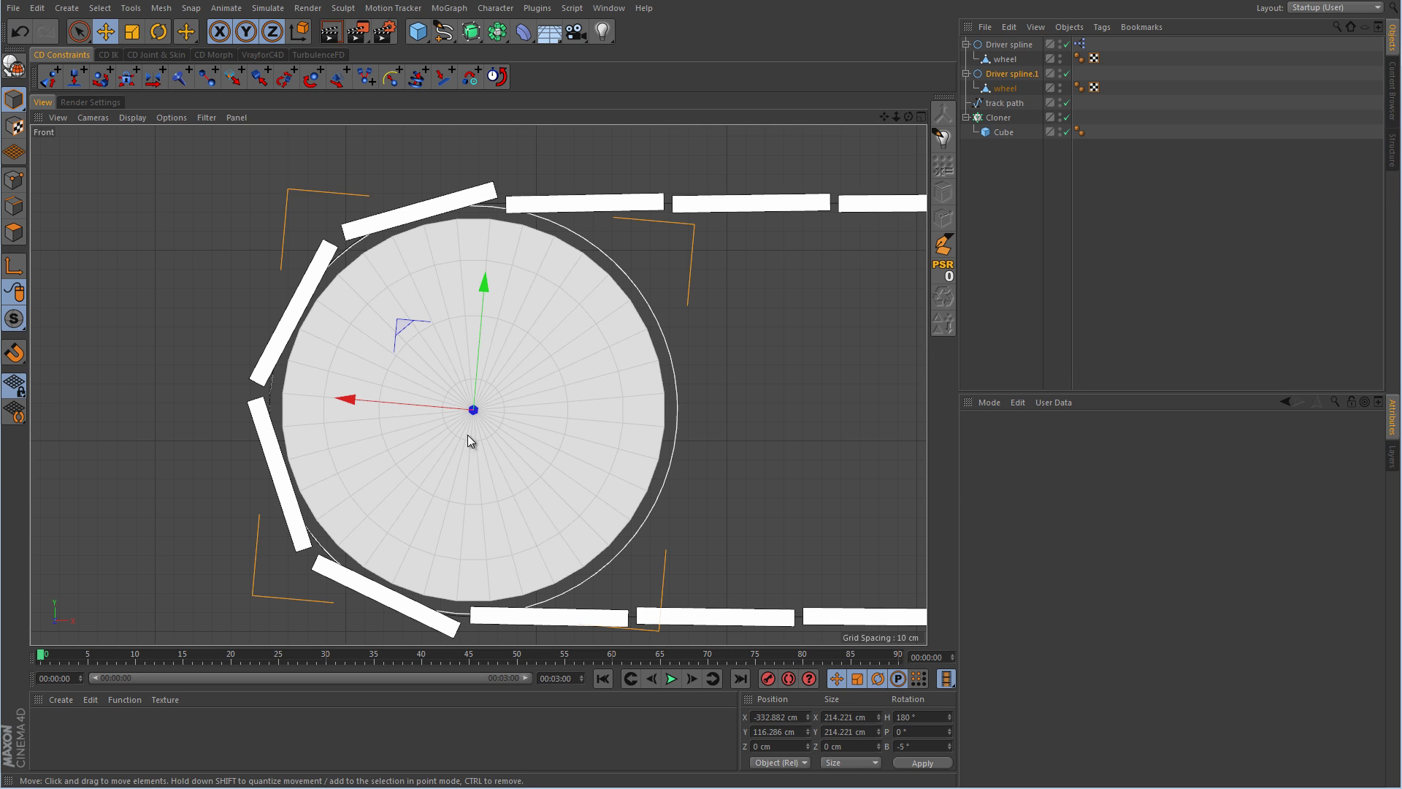
click(1032, 75)
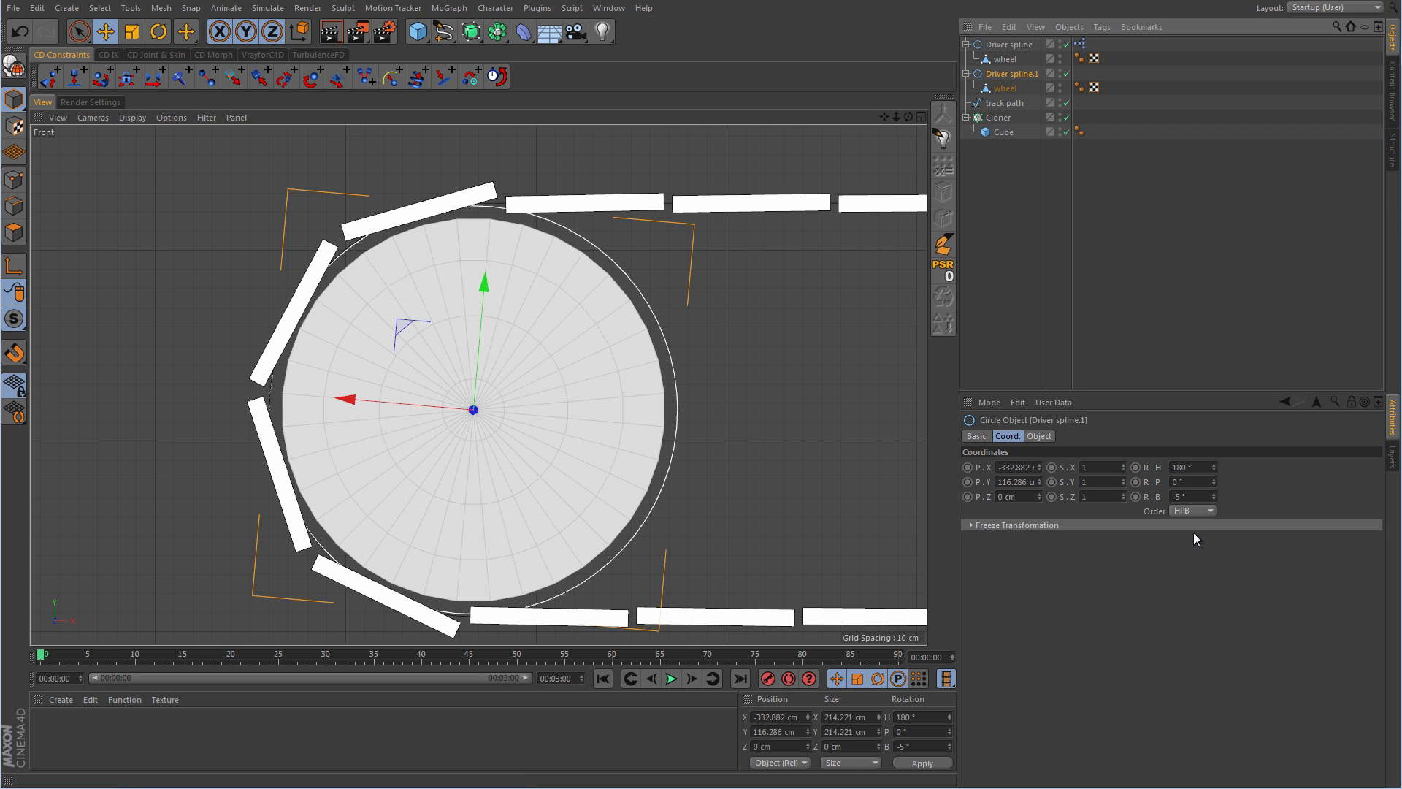
double_click(1179, 496)
text(0)
key(Return)
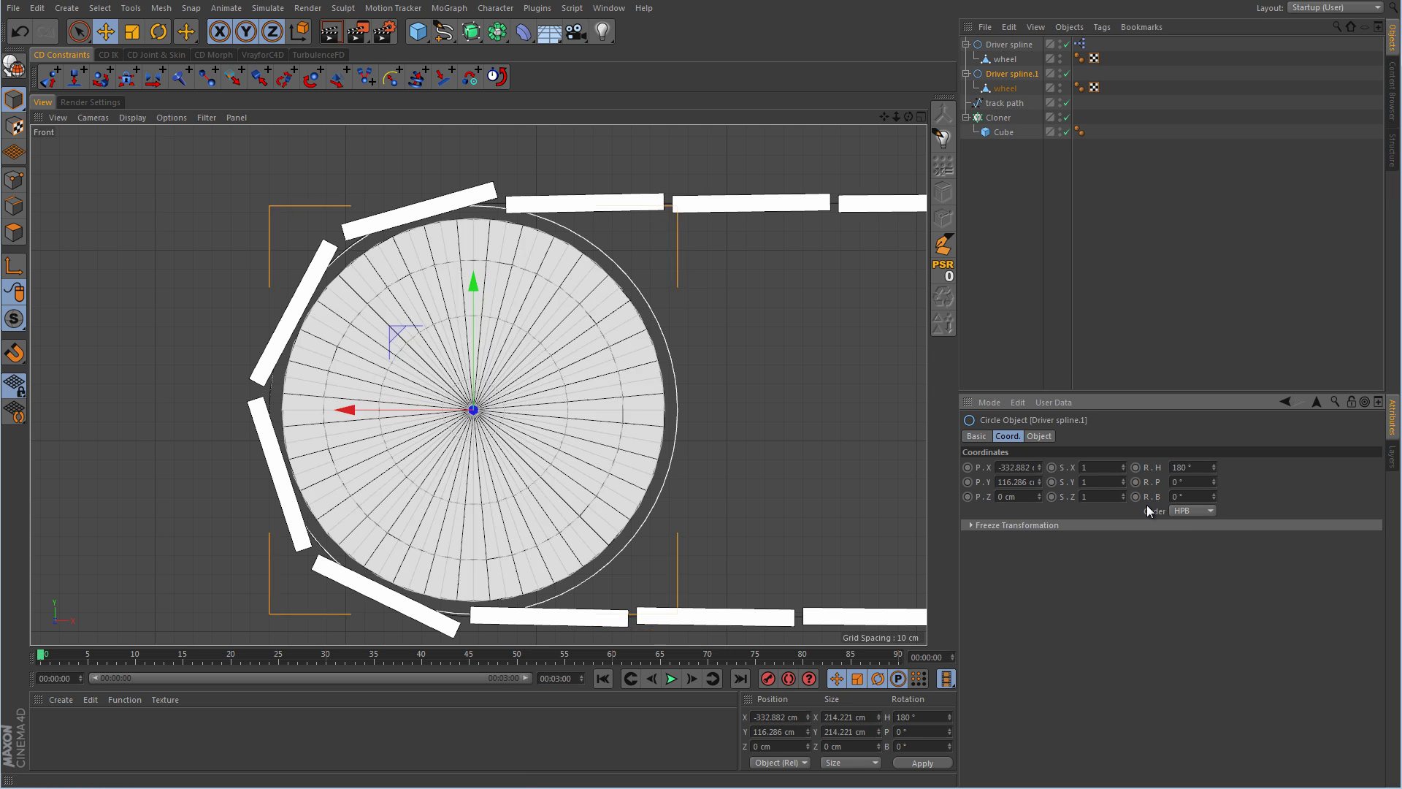
Move the copied Driver spline and wheel along X to the track's opposite end, at about 333 cm.
scroll(584, 473, down, 2)
scroll(585, 473, down, 2)
alt+middle_drag(694, 453, 366, 438)
drag(135, 446, 587, 466)
scroll(880, 423, up, 5)
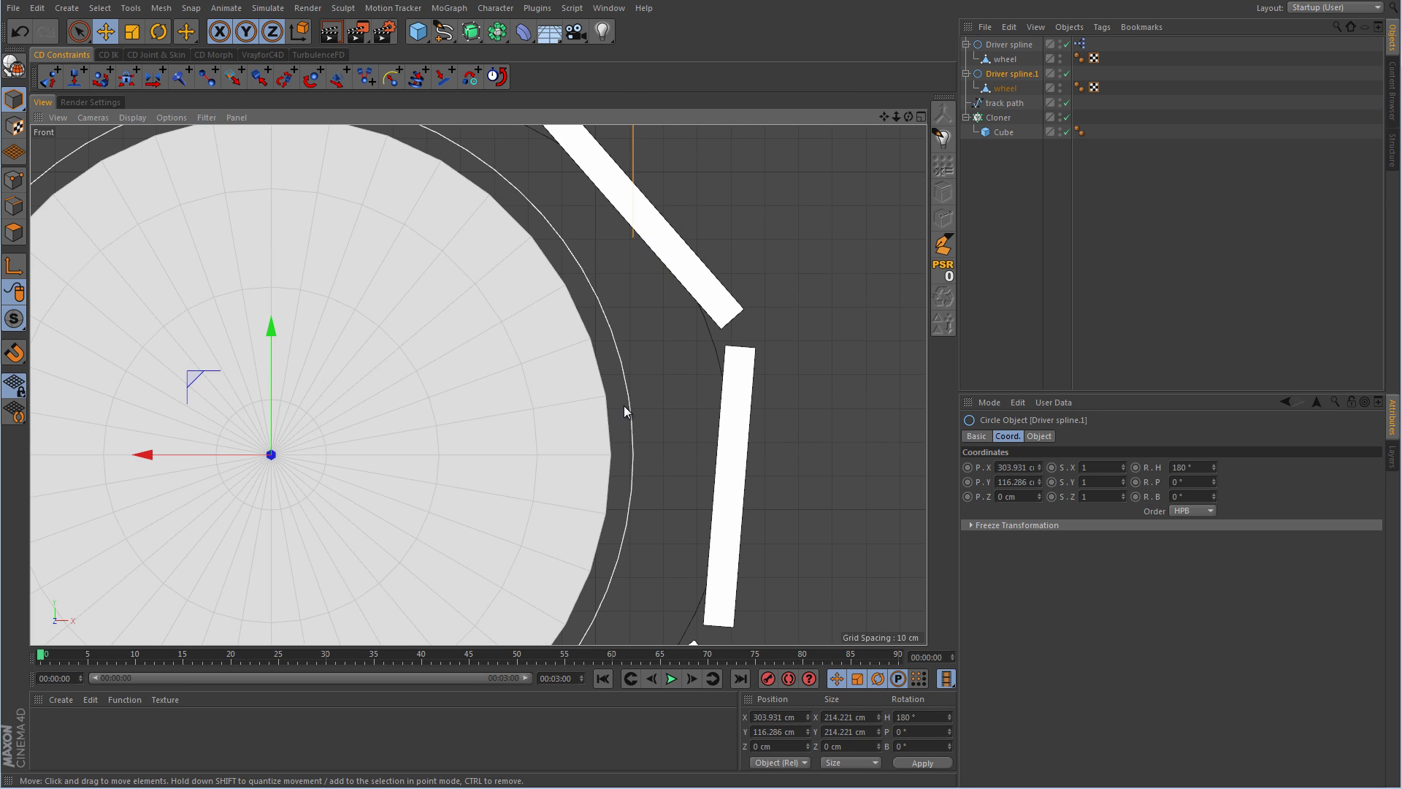
drag(149, 454, 247, 462)
middle_click(454, 361)
middle_click(282, 303)
alt+drag(753, 369, 690, 392)
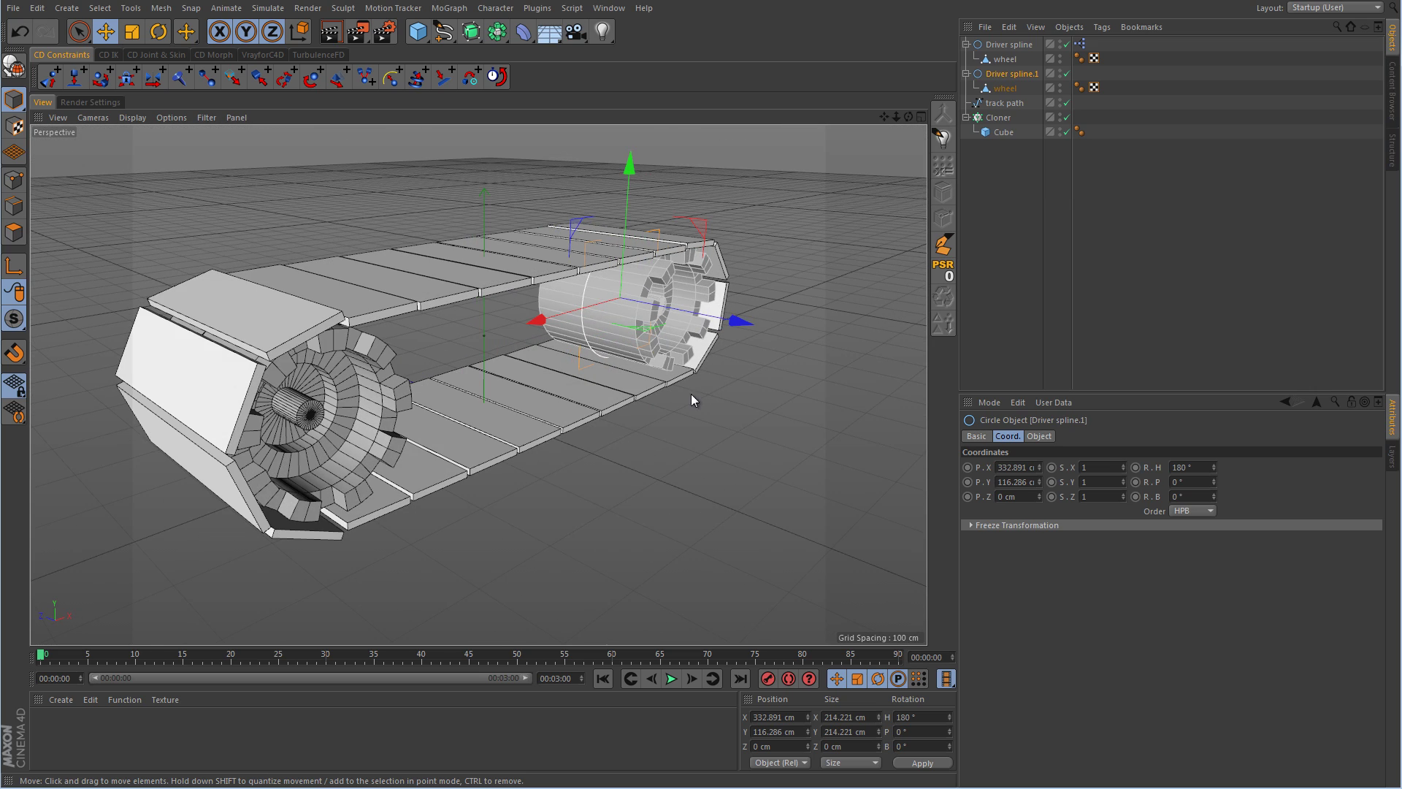
Test the two-wheel track by rotating the original Driver spline's bank to -66° and viewing it from another angle.
click(1029, 45)
mouse_move(1212, 498)
mouse_down()
mouse_move(1209, 514)
mouse_move(1213, 500)
mouse_up()
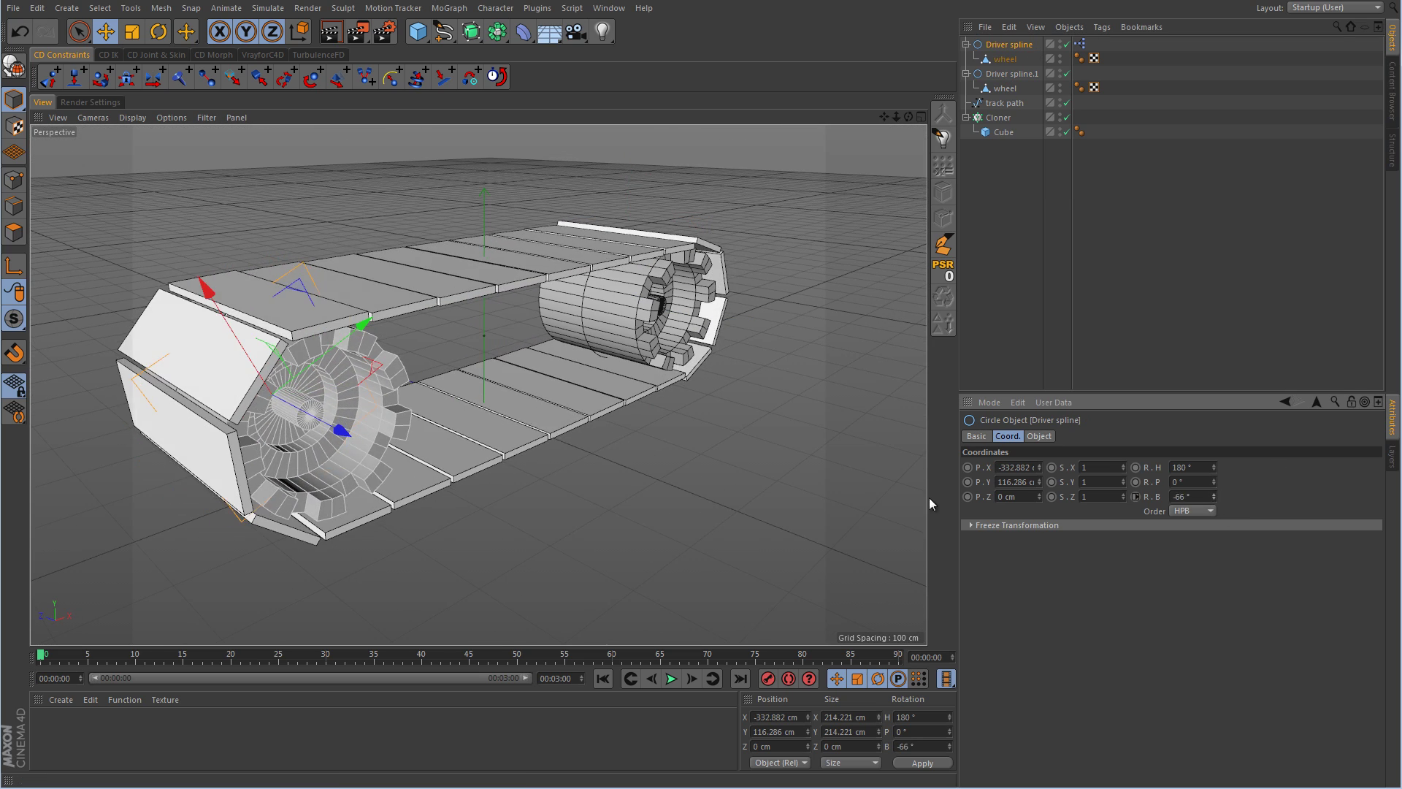
alt+drag(555, 401, 766, 390)
click(765, 389)
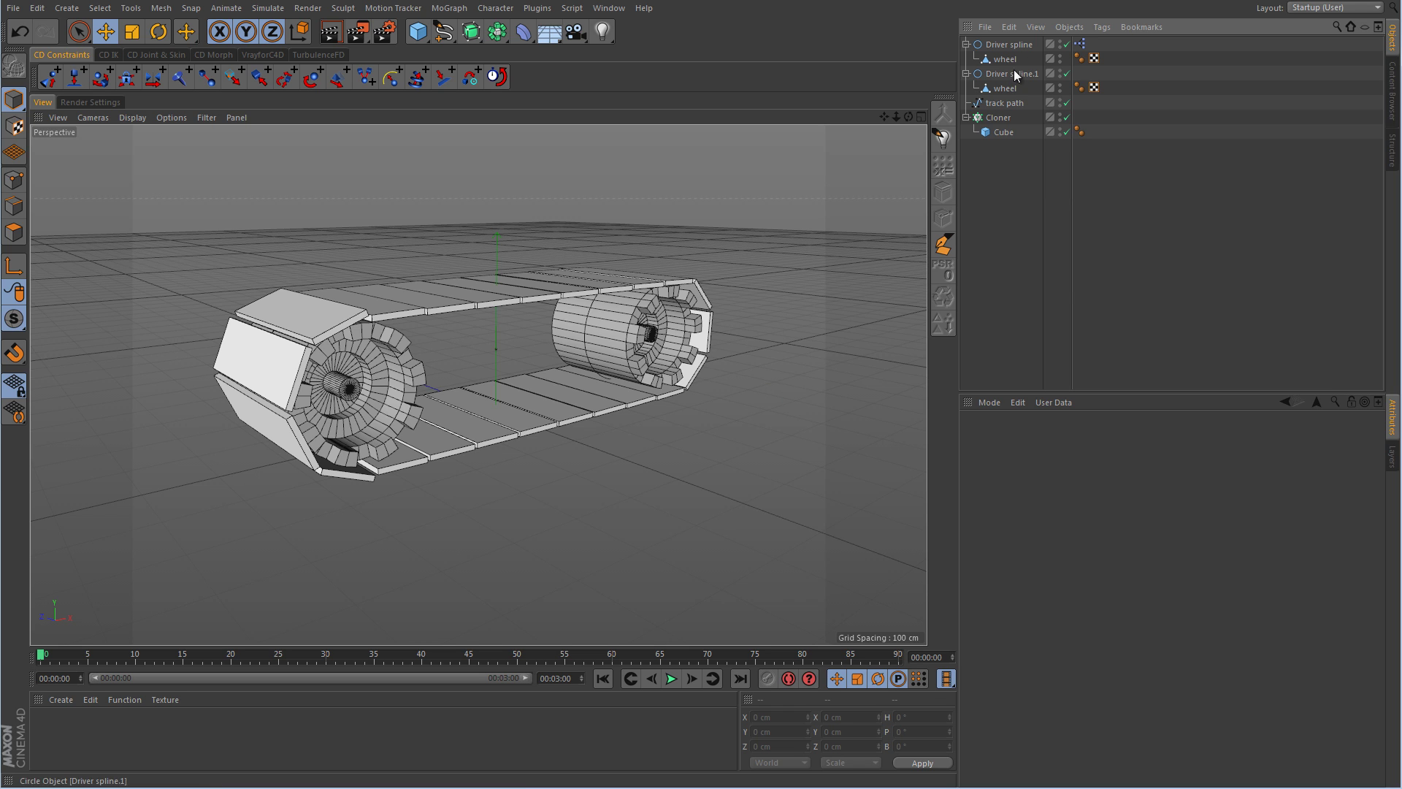
Add a user data entry named "track speed" with a Float Slider interface to the original Driver spline.
click(1021, 44)
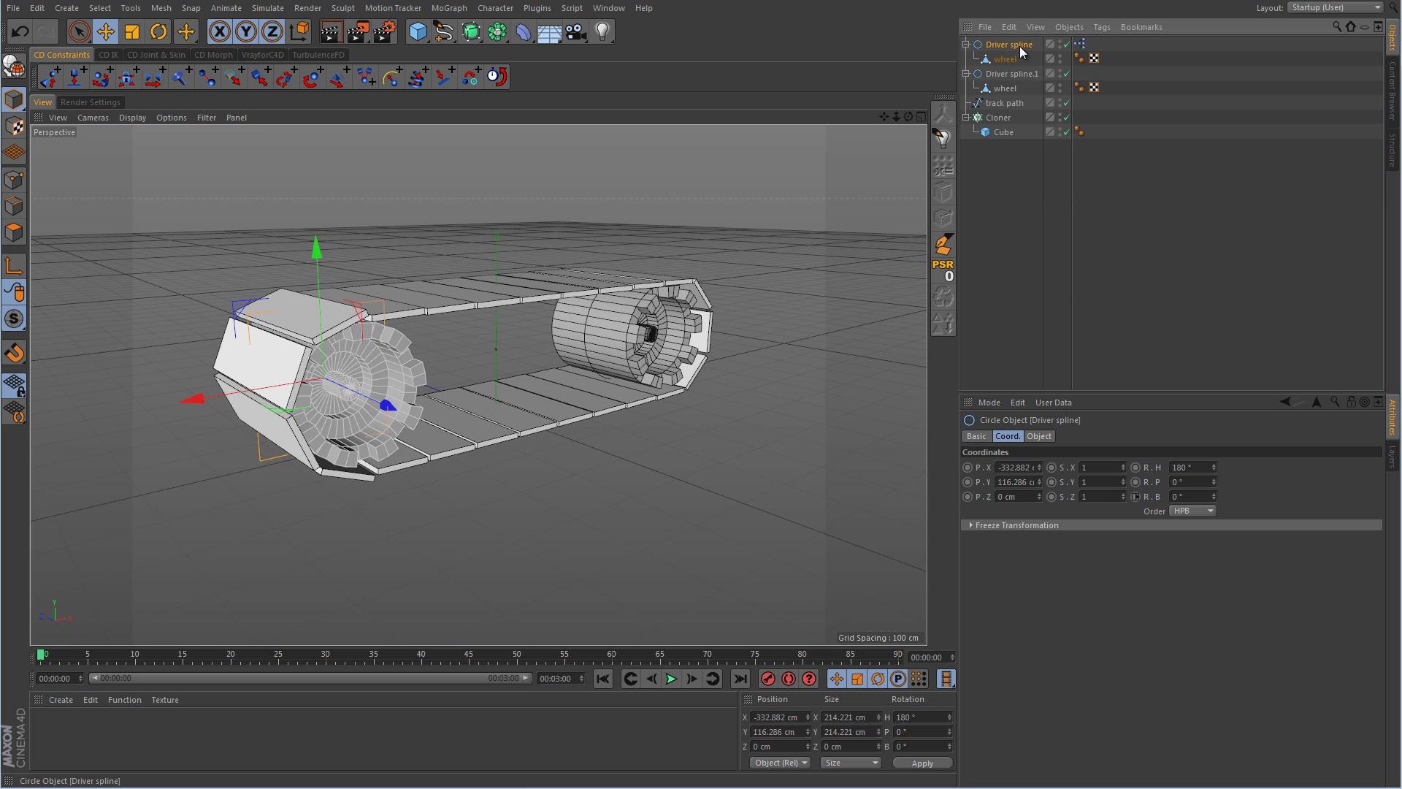
click(1059, 402)
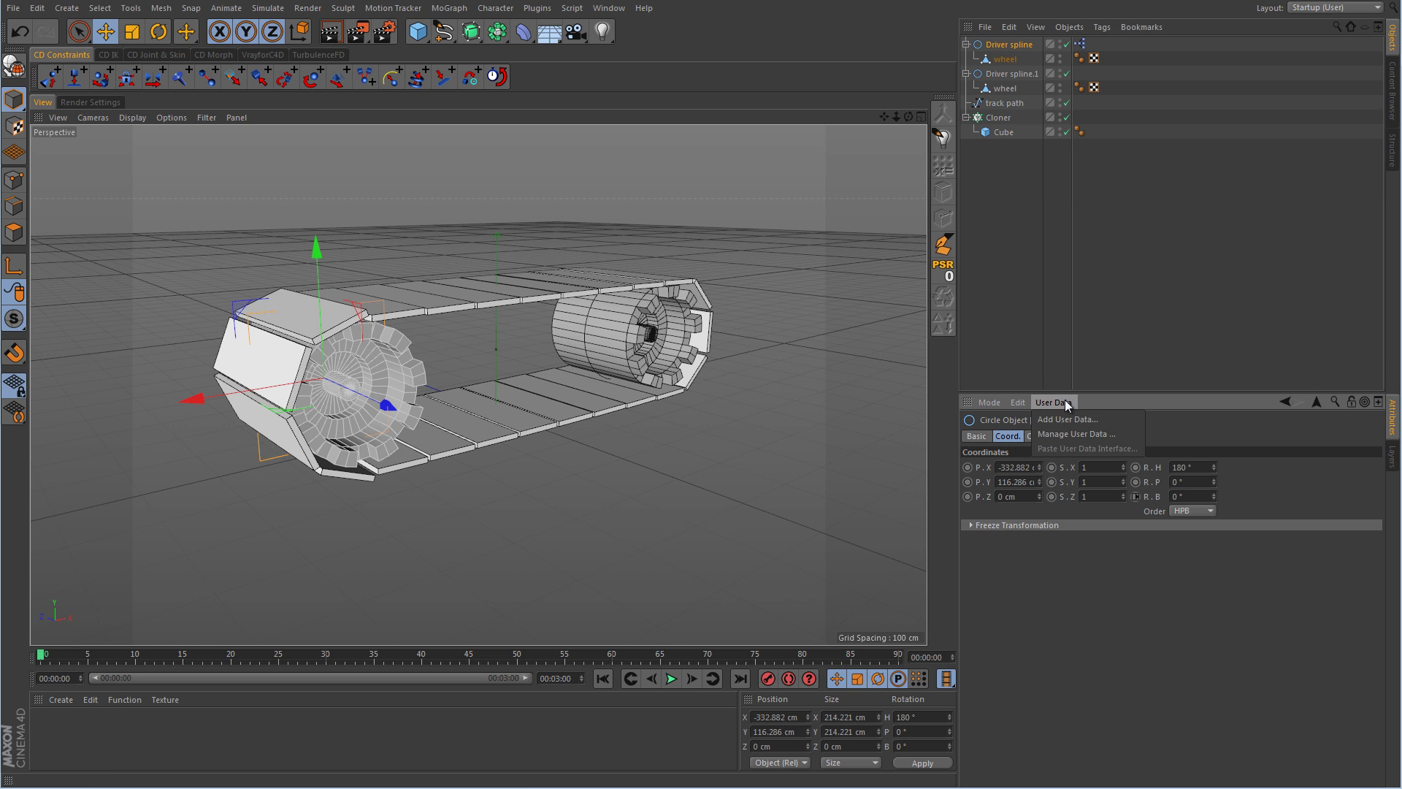
click(1073, 421)
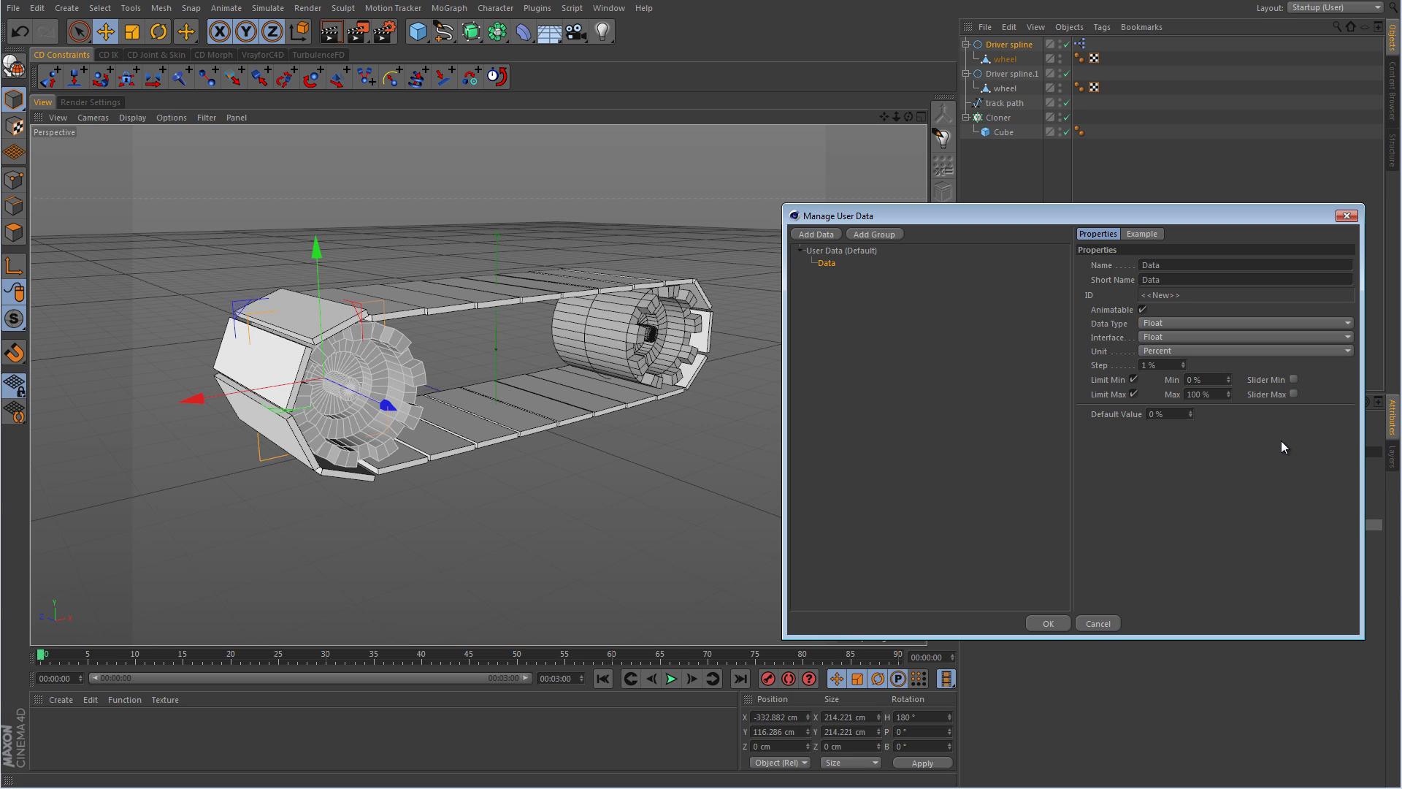
click(1167, 336)
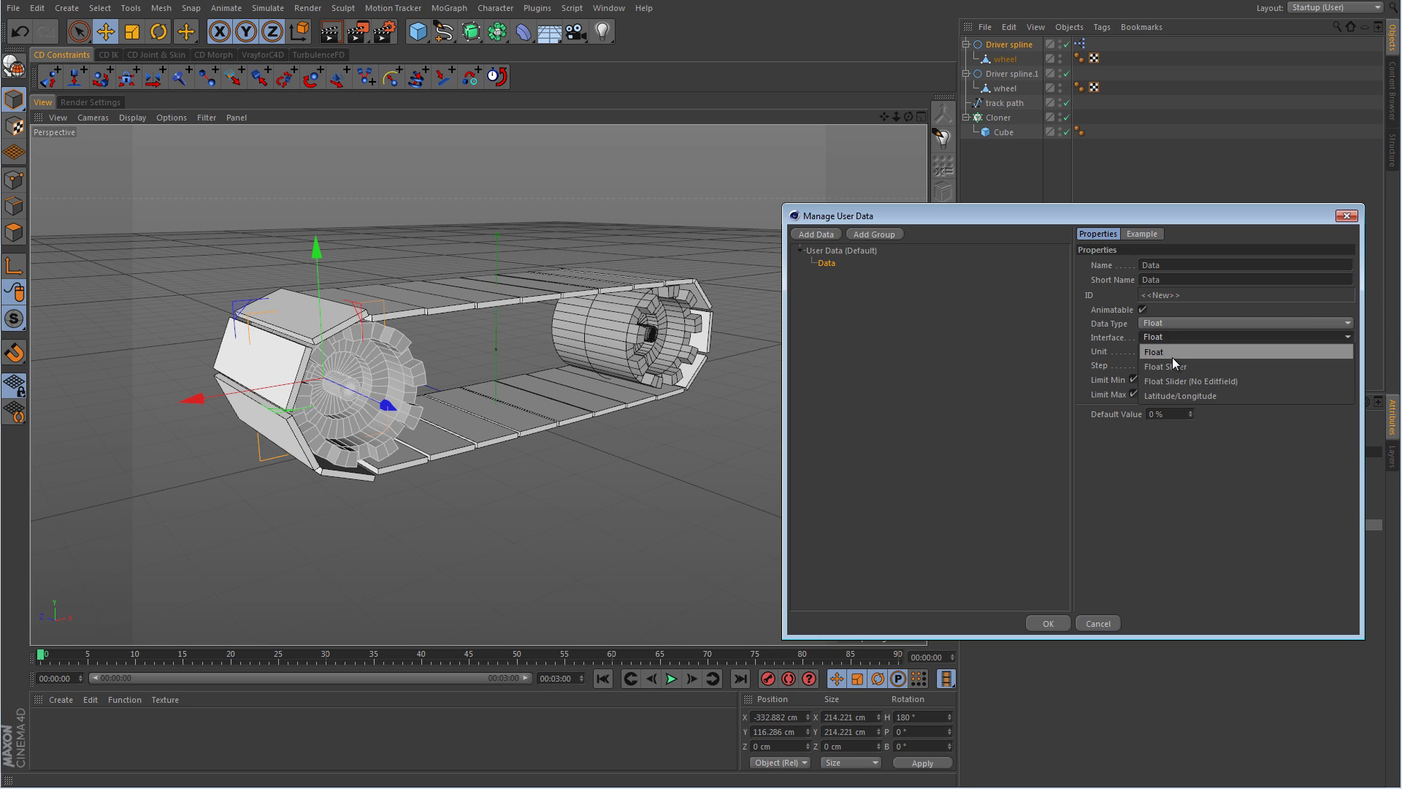
click(1171, 353)
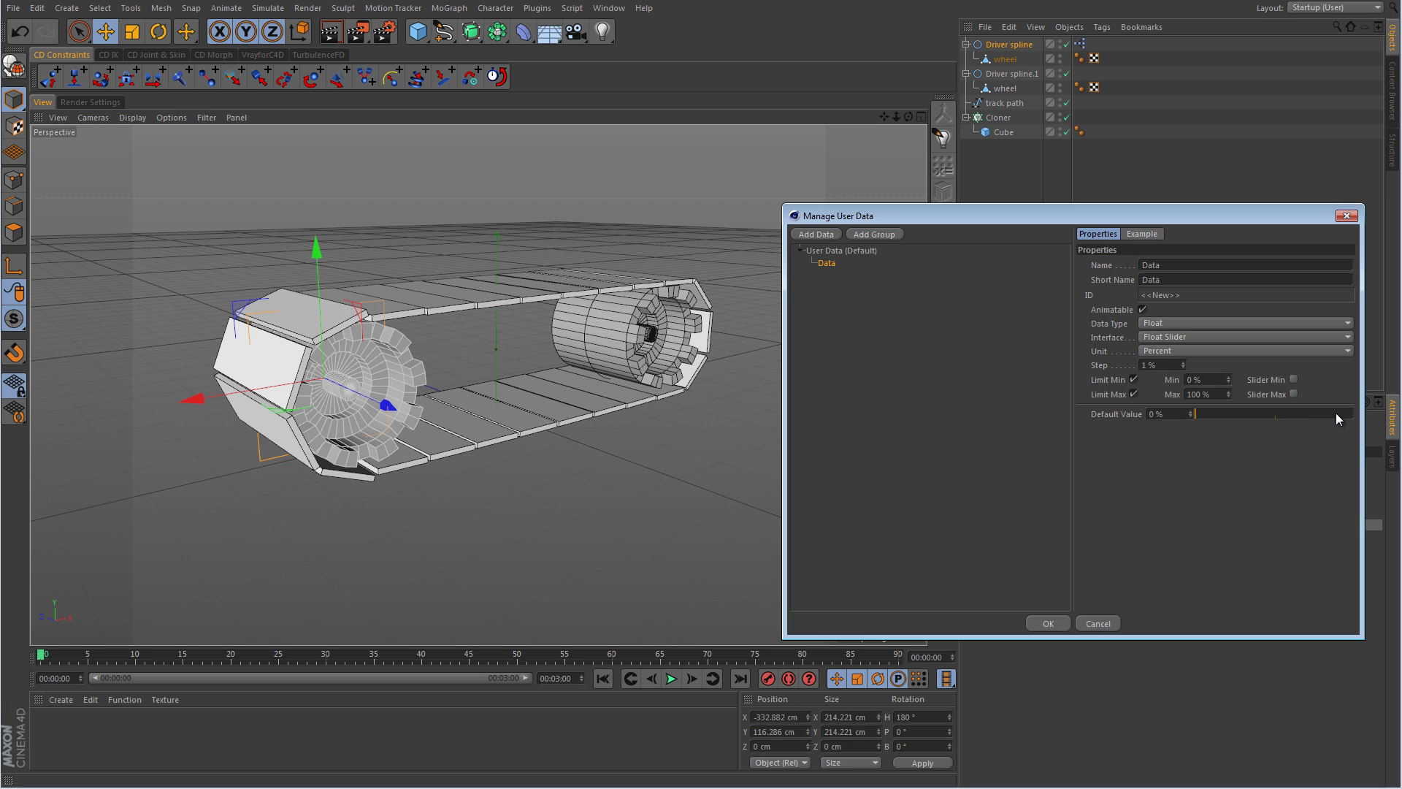
double_click(1151, 265)
text(track speed)
Set the track speed user data's unit to Real and its minimum limit to -50.
click(1169, 351)
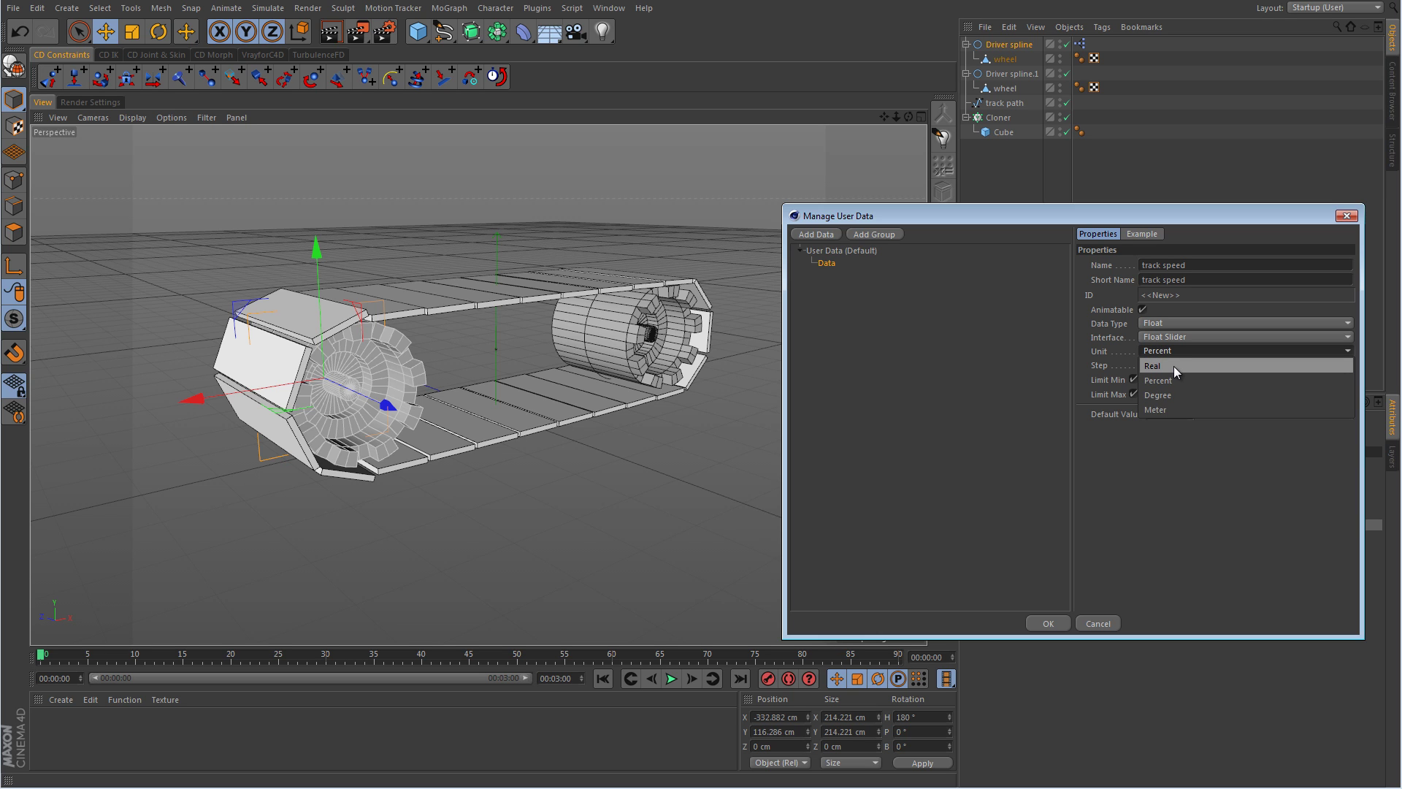
click(1176, 365)
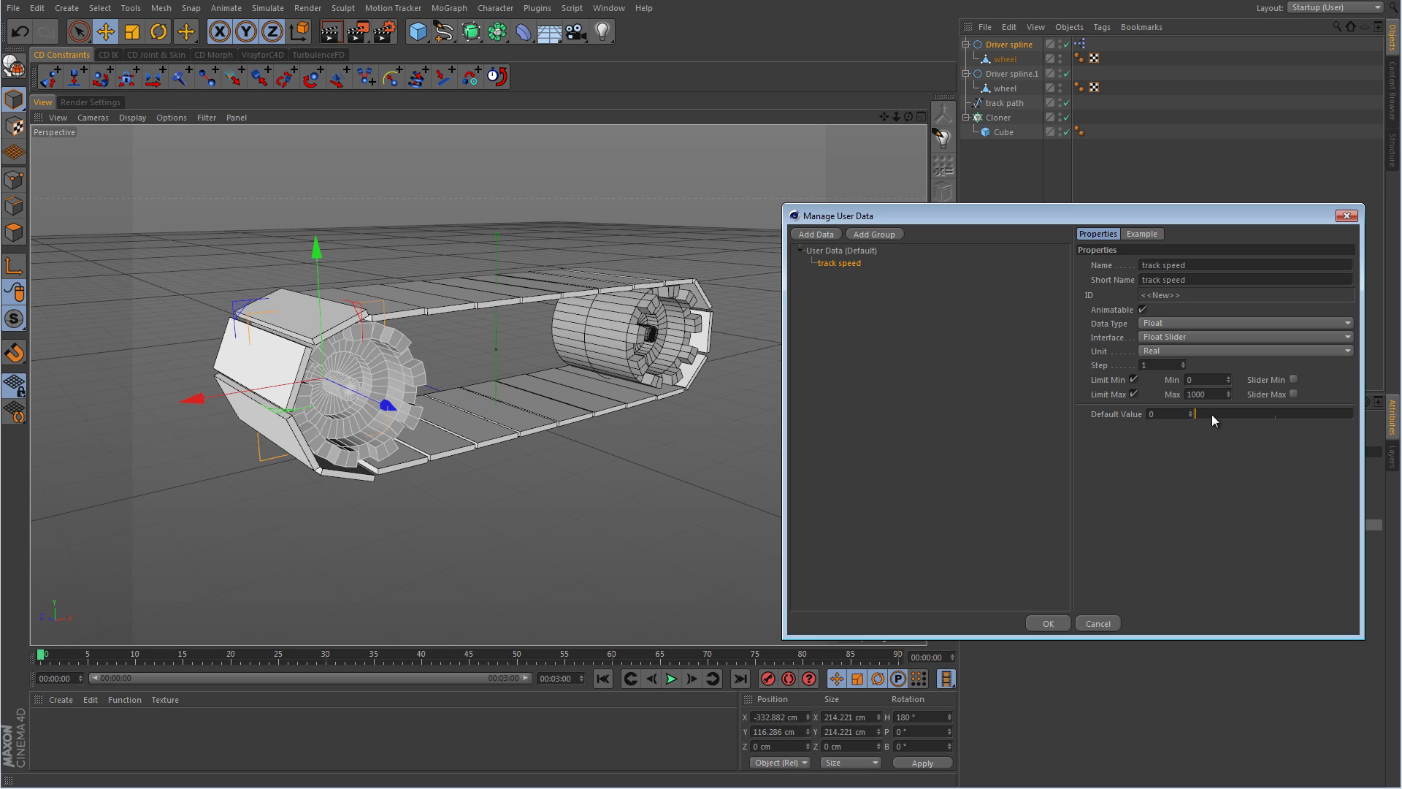
mouse_move(1207, 414)
mouse_down()
mouse_move(1241, 414)
mouse_move(1208, 414)
mouse_up()
click(1196, 380)
text(-50)
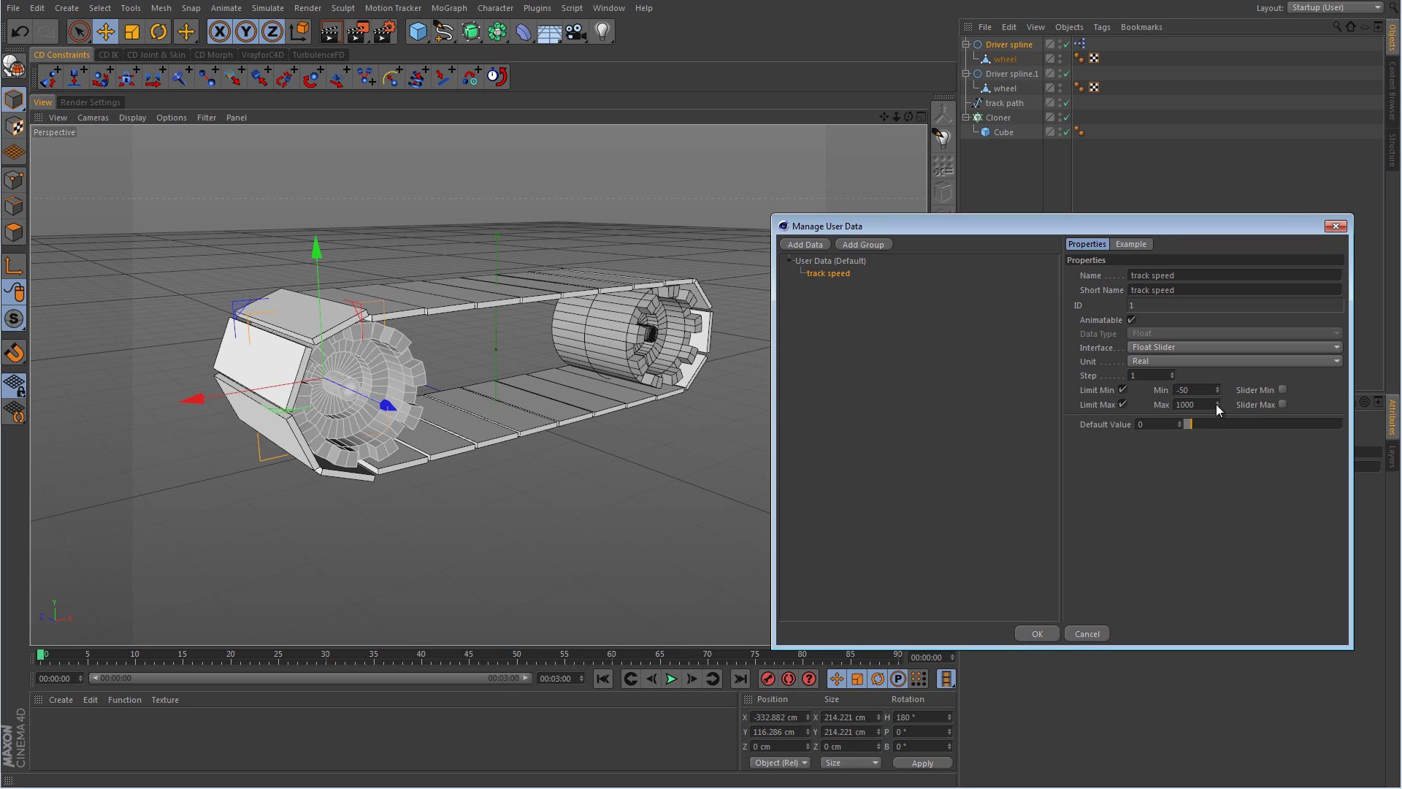
Set the track speed user data's maximum limit to 50 and accept the user data settings.
double_click(1184, 403)
text(50)
click(1038, 633)
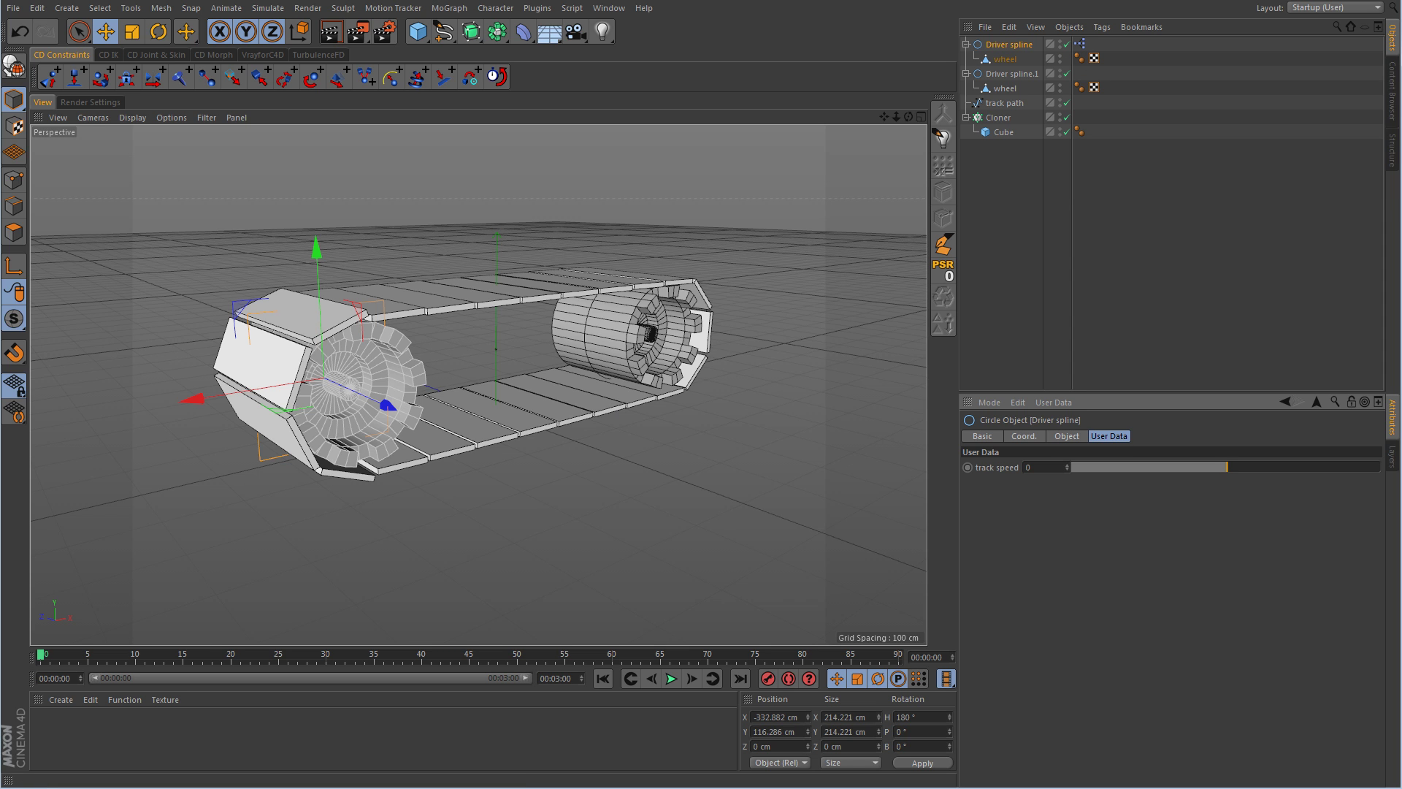
In the Driver spline's XPresso, add another Driver spline node before the existing network and give it a track speed output.
double_click(1079, 43)
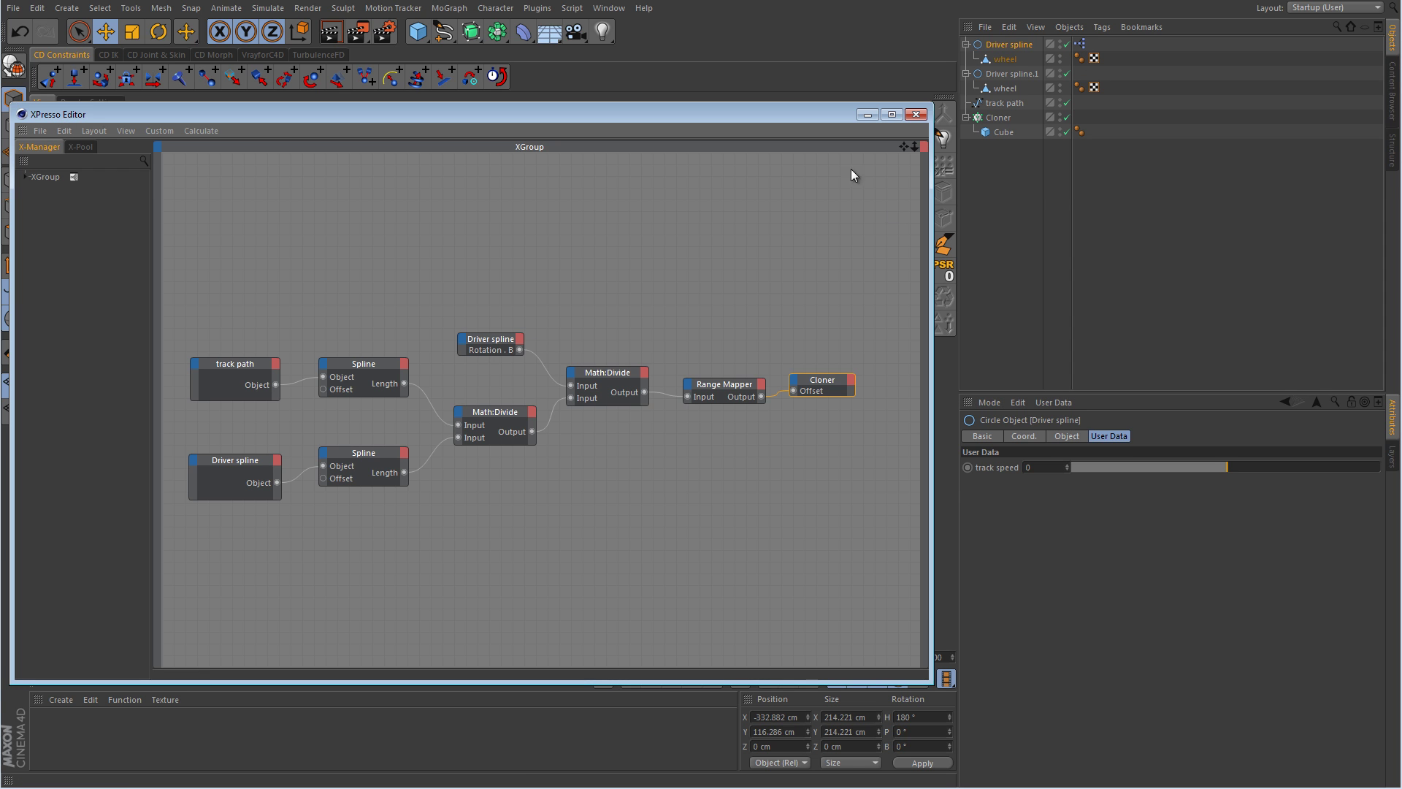
drag(905, 144, 702, 402)
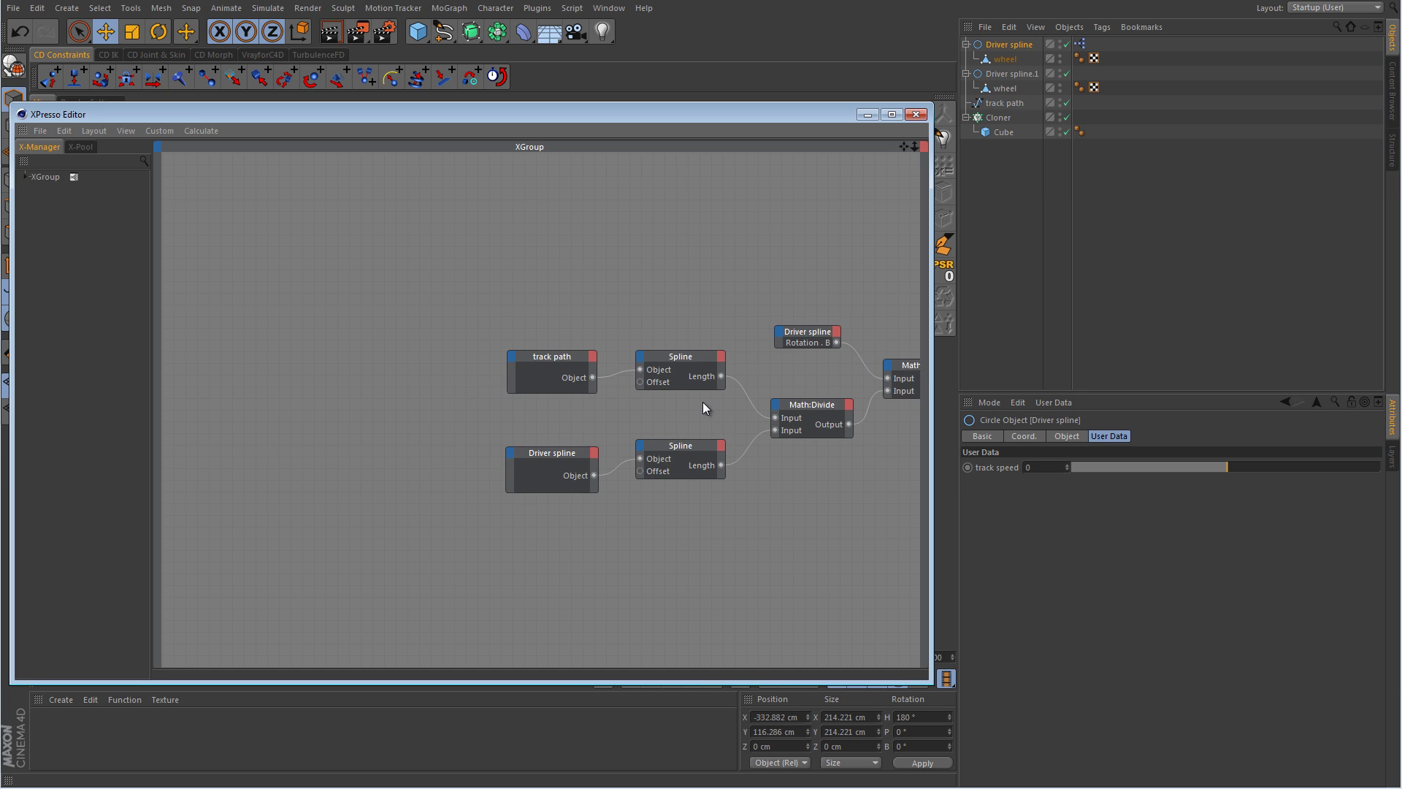
drag(1022, 43, 227, 443)
click(255, 433)
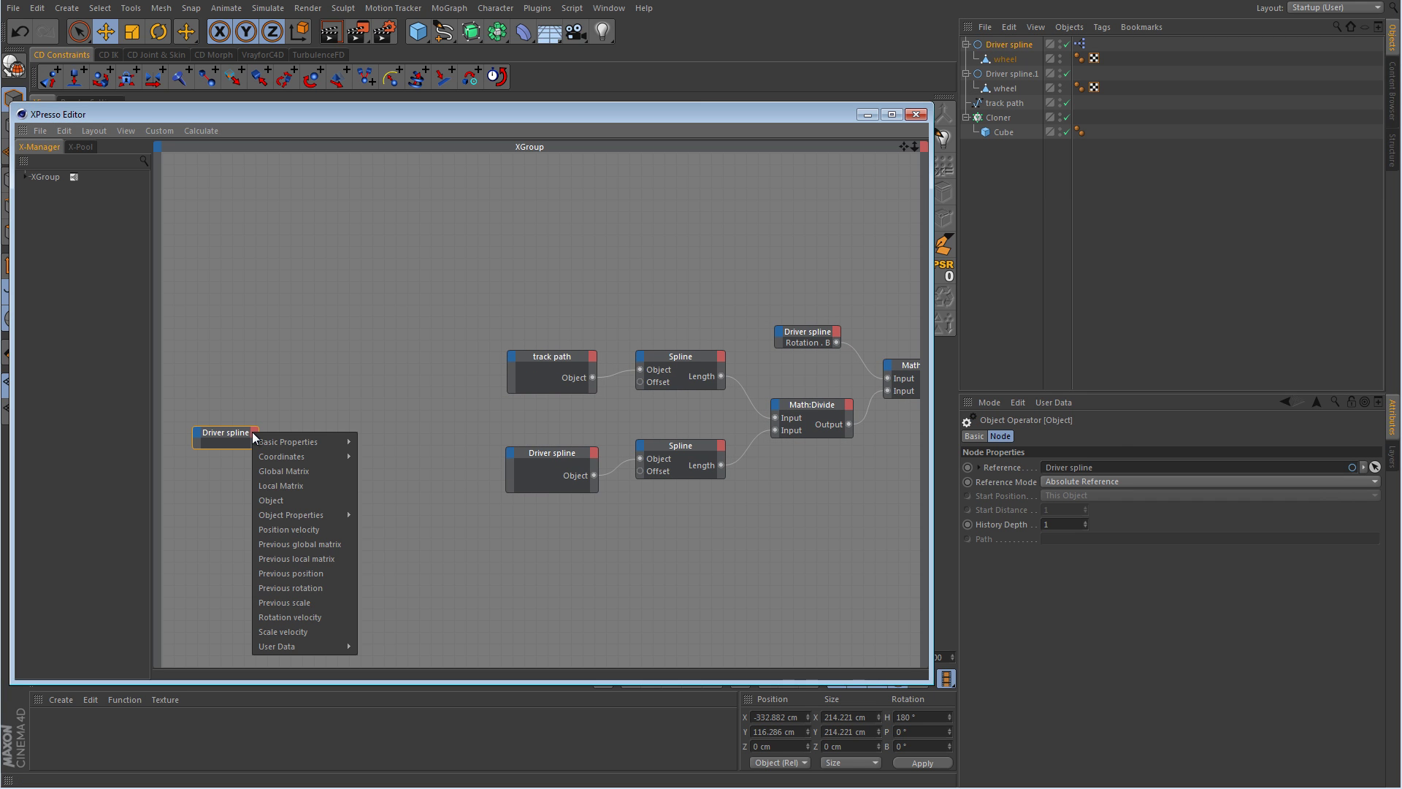
mouse_move(299, 647)
click(402, 646)
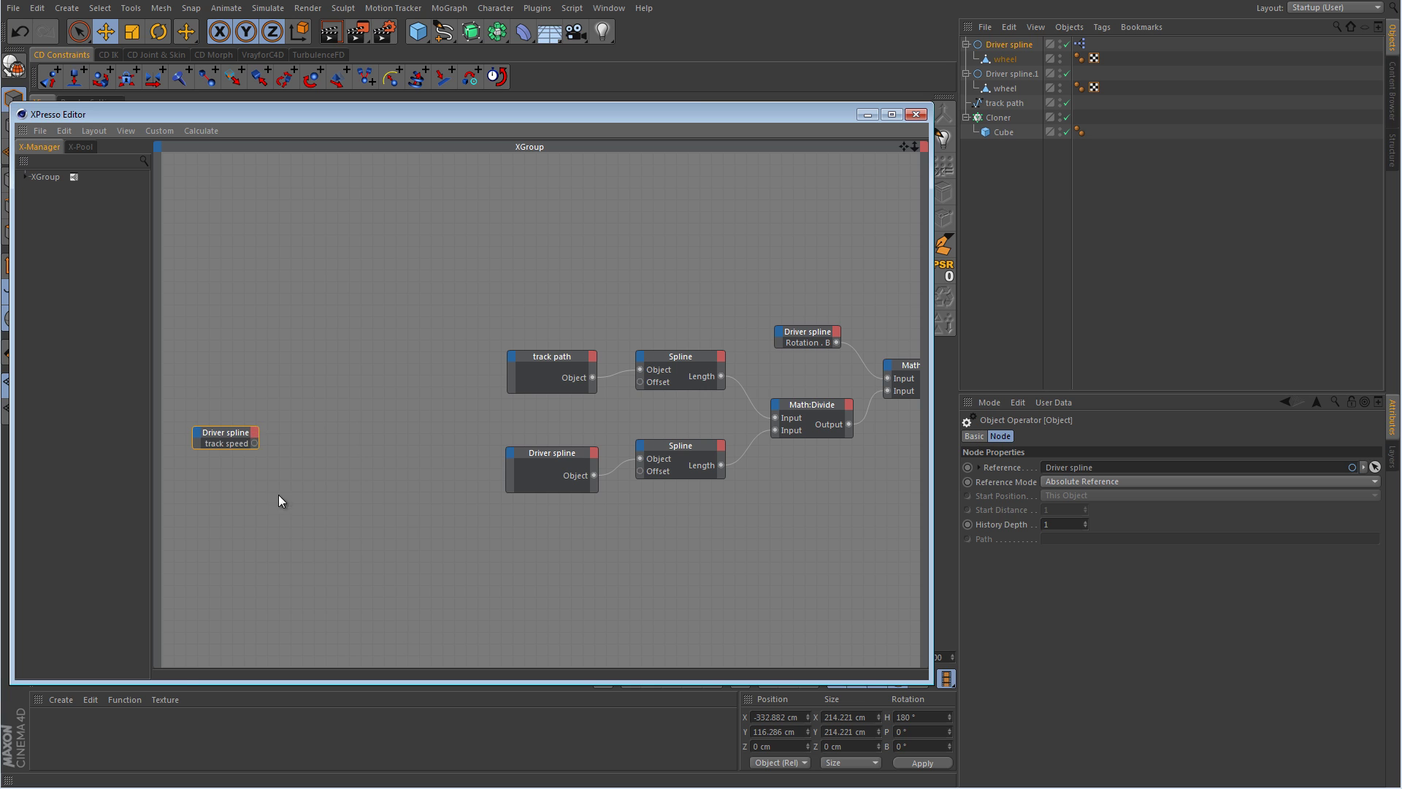
mouse_move(229, 436)
mouse_down()
mouse_move(288, 456)
mouse_move(263, 436)
mouse_up()
Add a Time node above the track speed node and replace its Time output with a Real output.
right_click(230, 300)
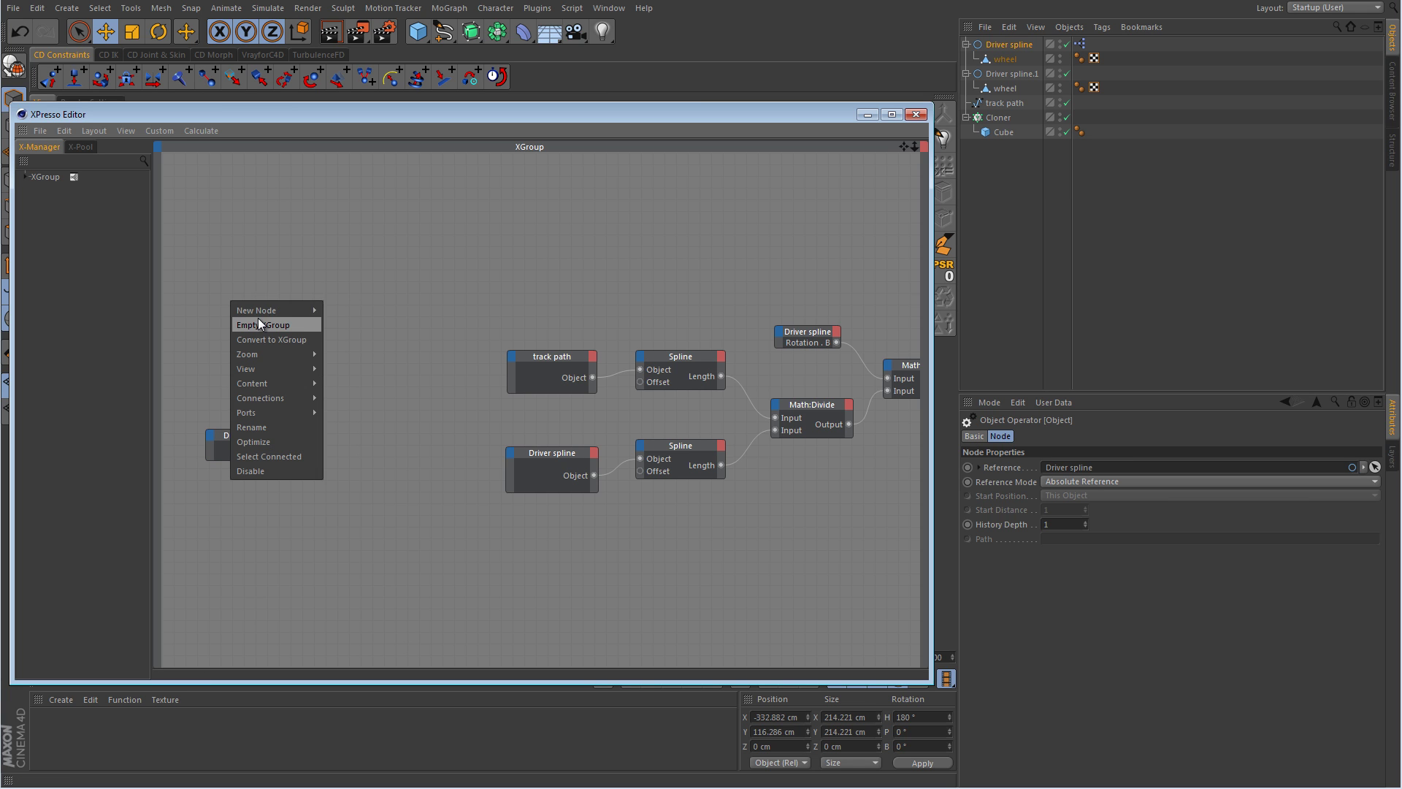
mouse_move(276, 310)
mouse_move(347, 310)
mouse_move(414, 310)
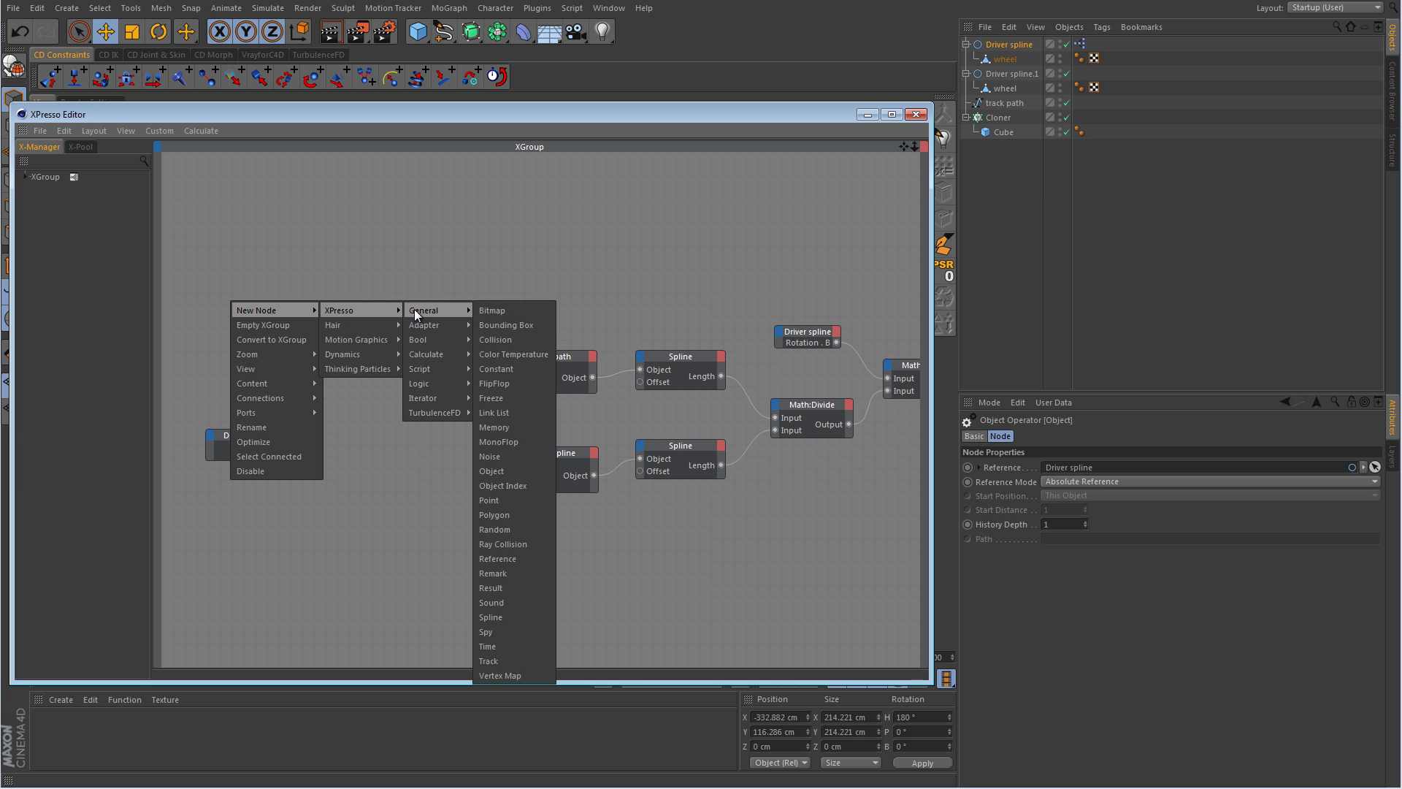
click(497, 646)
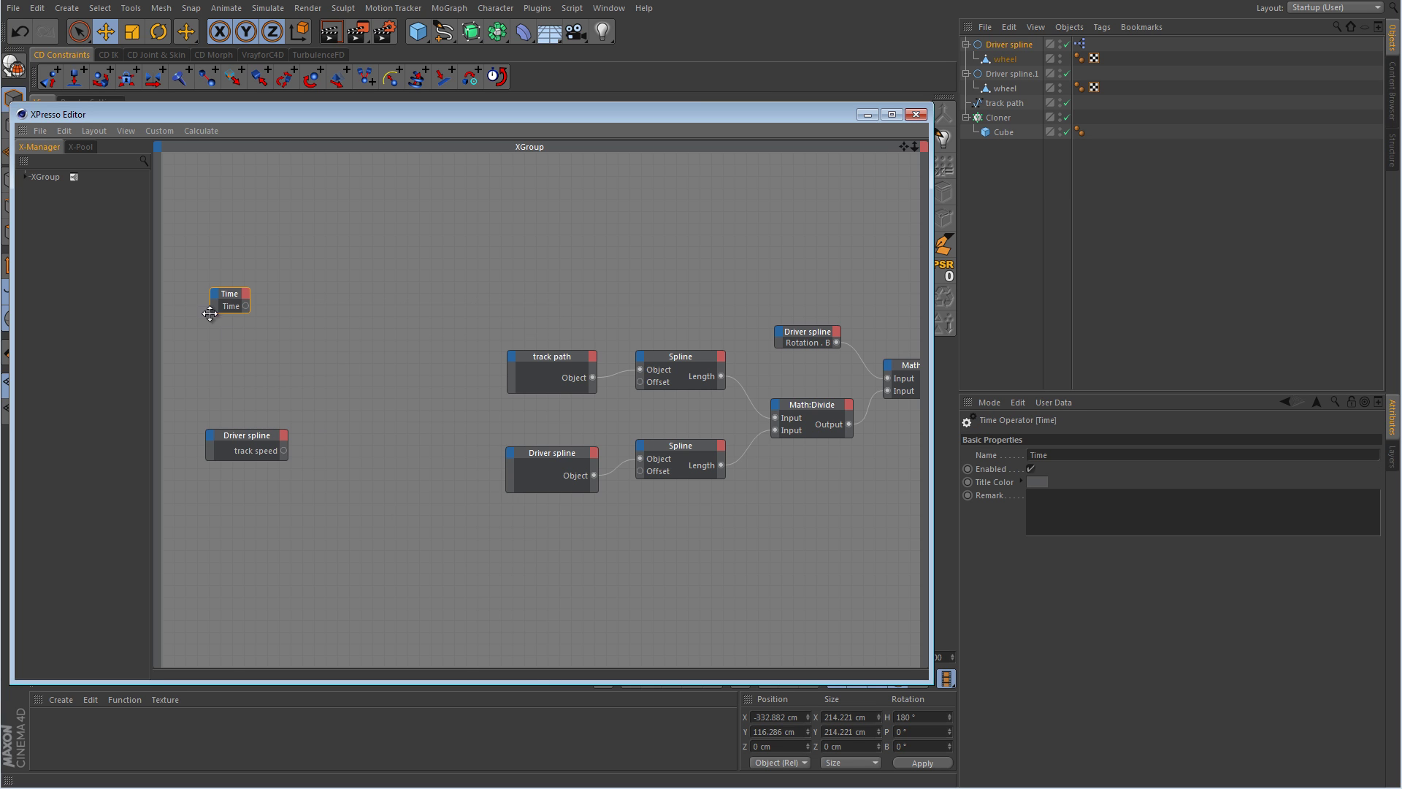
right_click(233, 305)
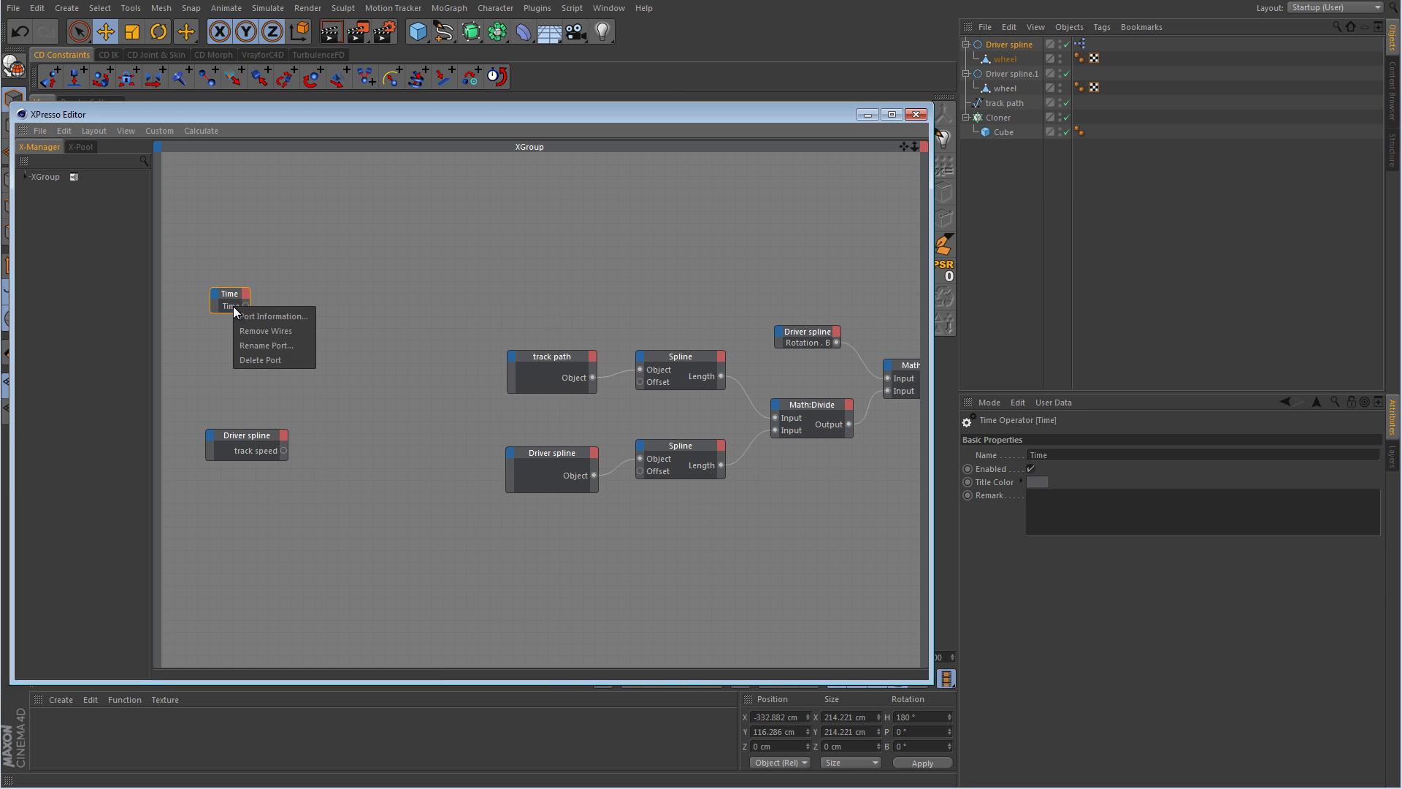
click(260, 361)
drag(248, 314, 300, 332)
click(296, 293)
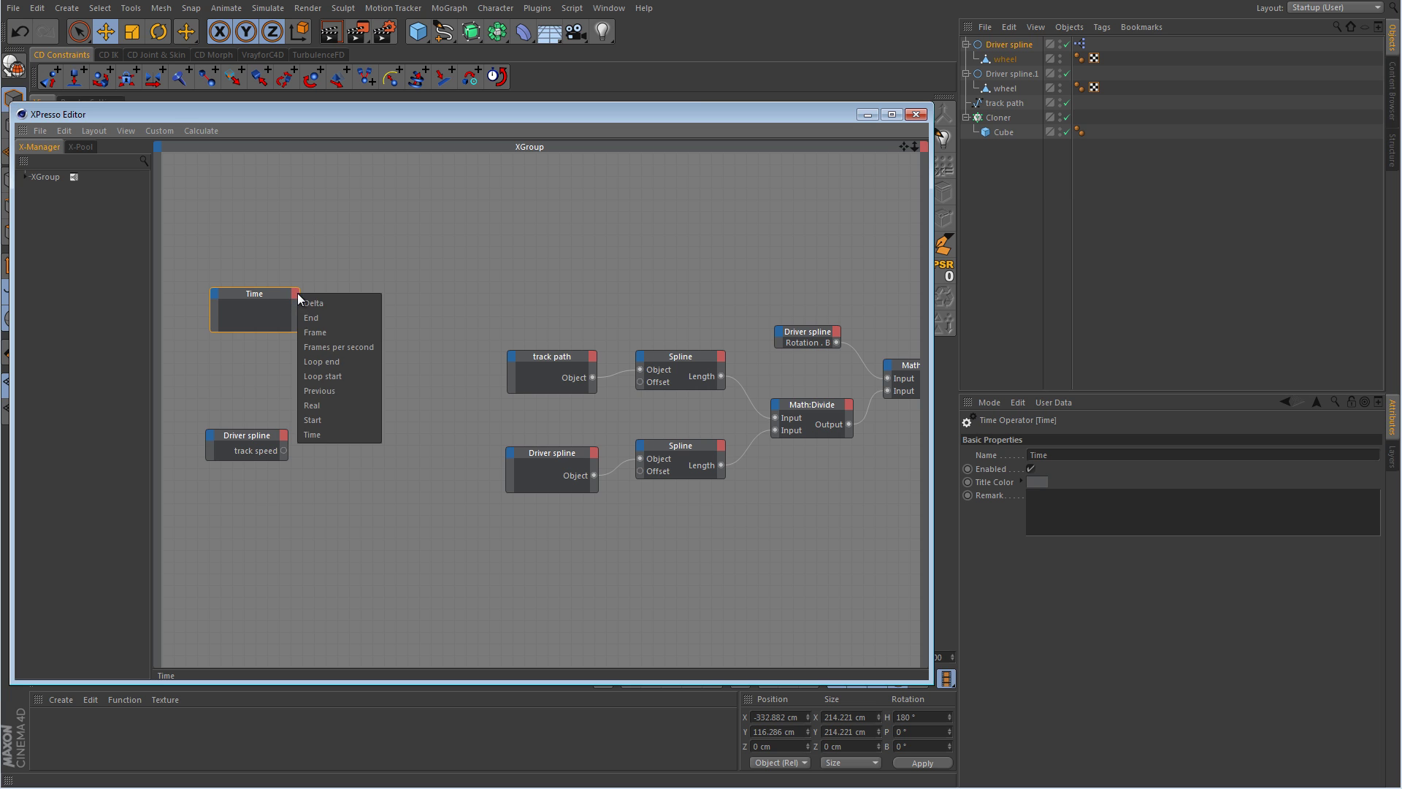
click(321, 406)
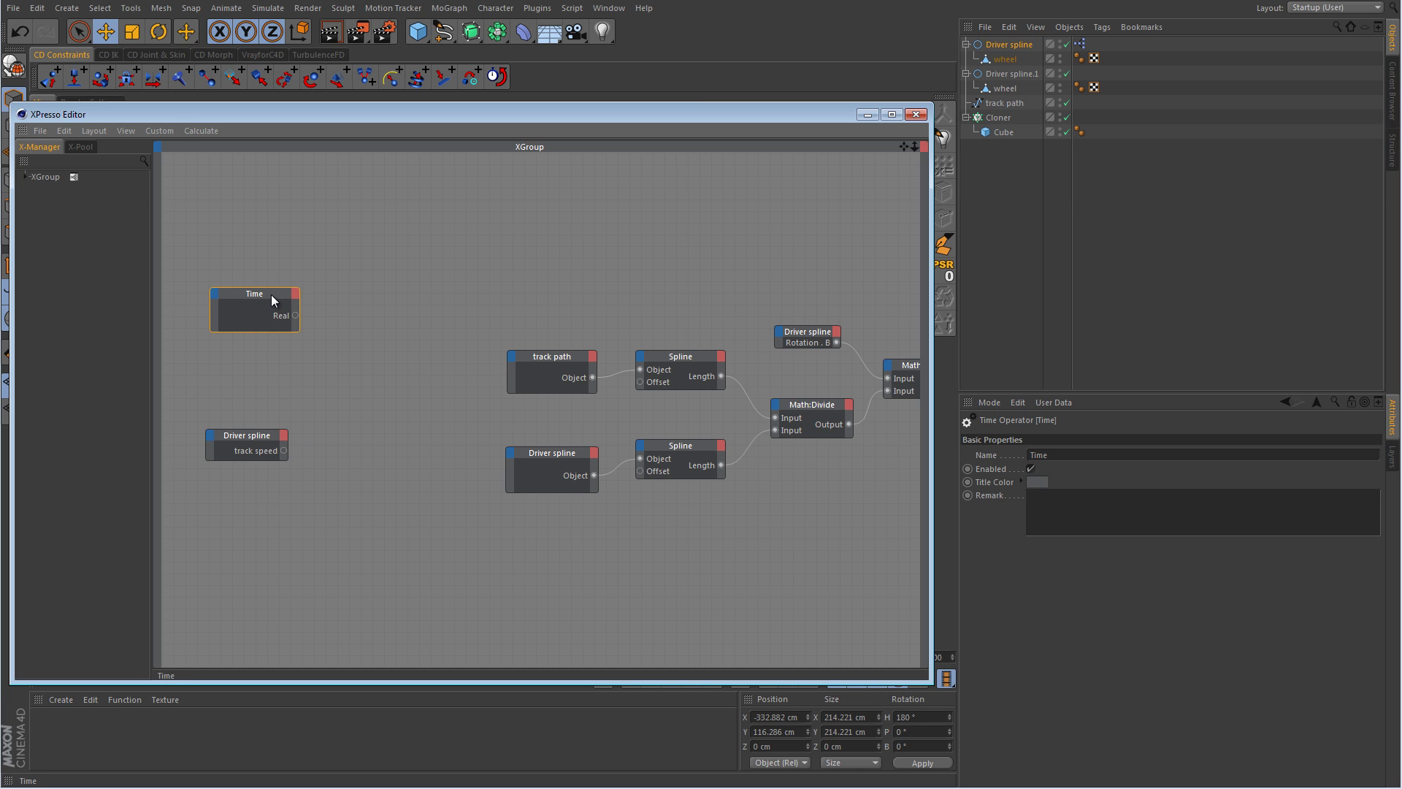
drag(270, 295, 274, 311)
drag(252, 435, 260, 436)
Add a Math node set to Multiply and wire the Time node's Real output and the track speed output into its inputs.
right_click(305, 400)
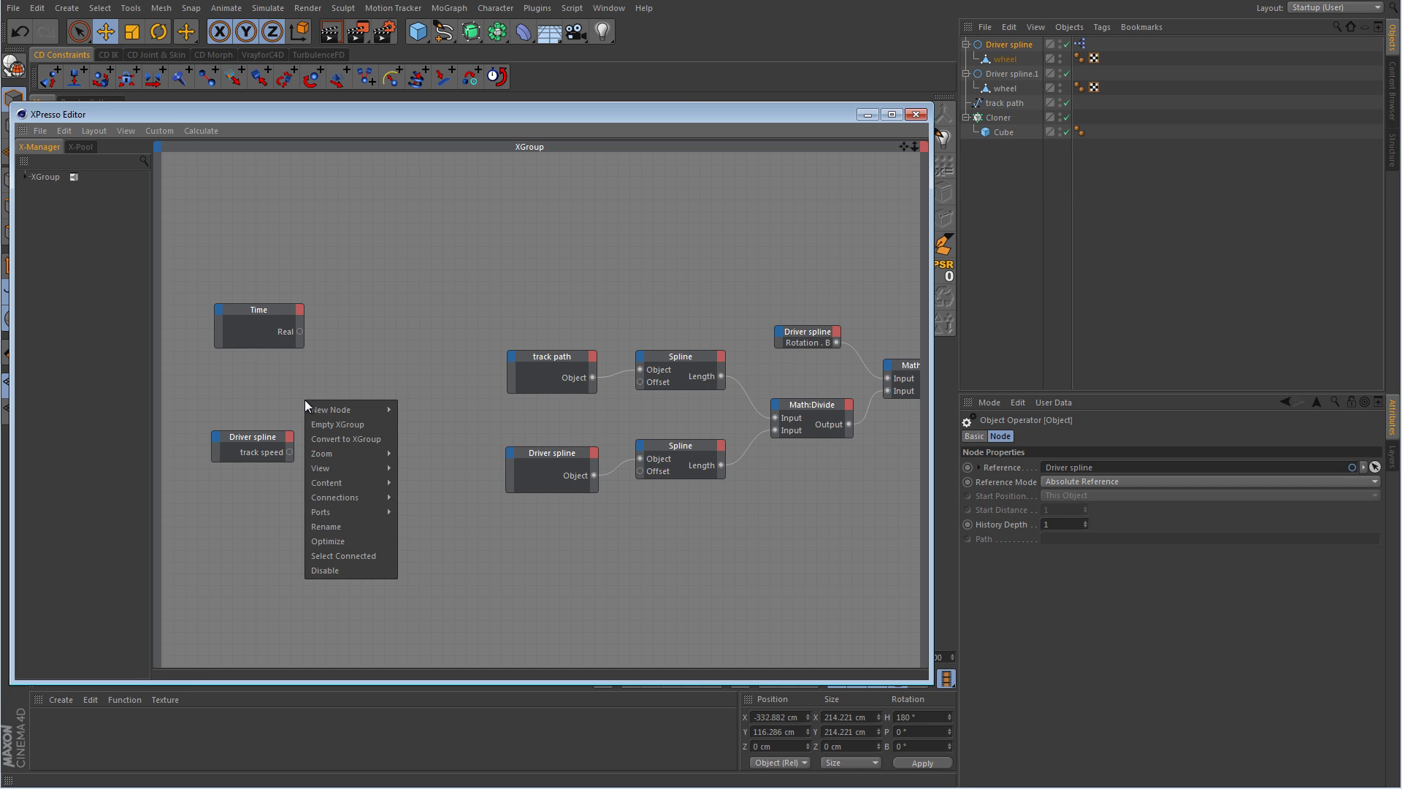
mouse_move(336, 414)
mouse_move(414, 402)
mouse_move(515, 402)
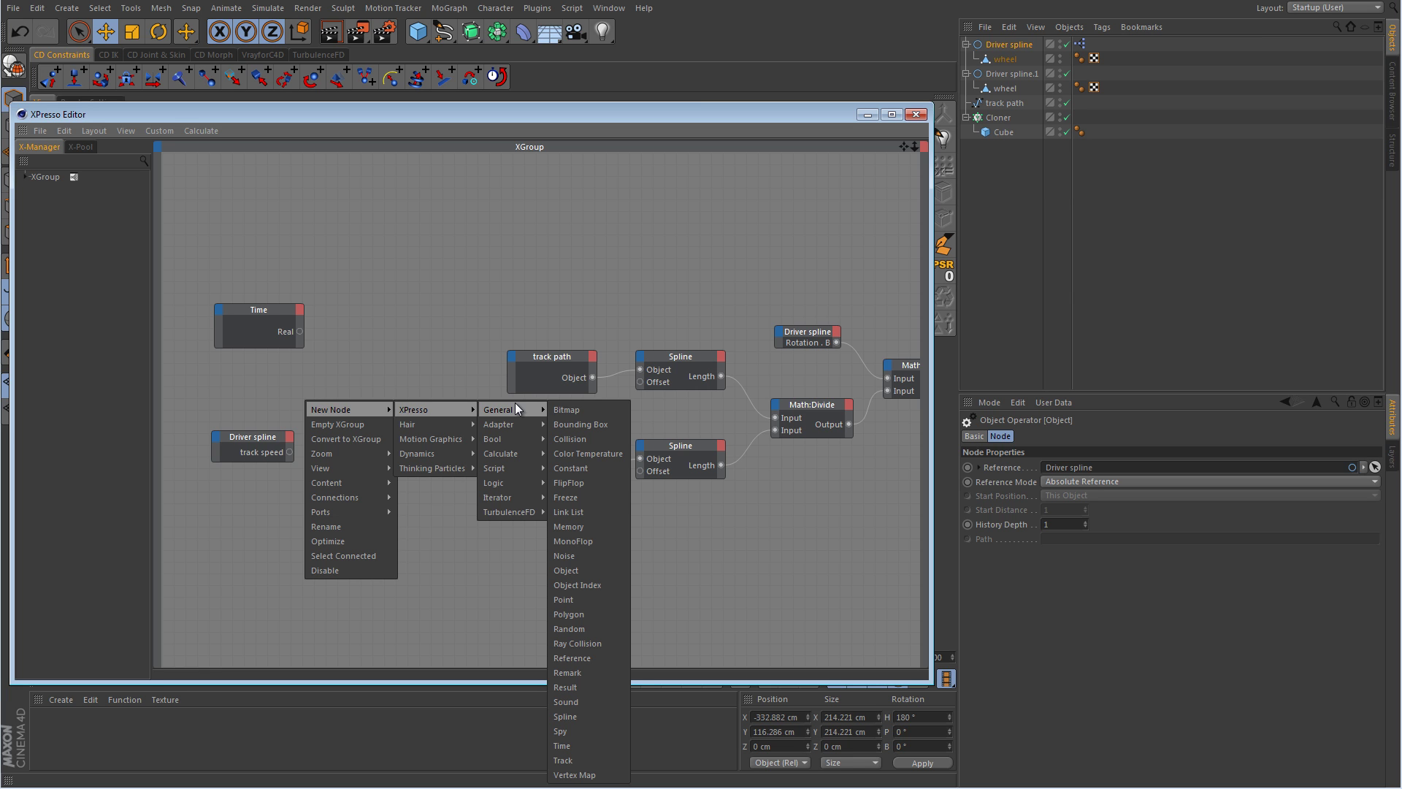
mouse_move(528, 453)
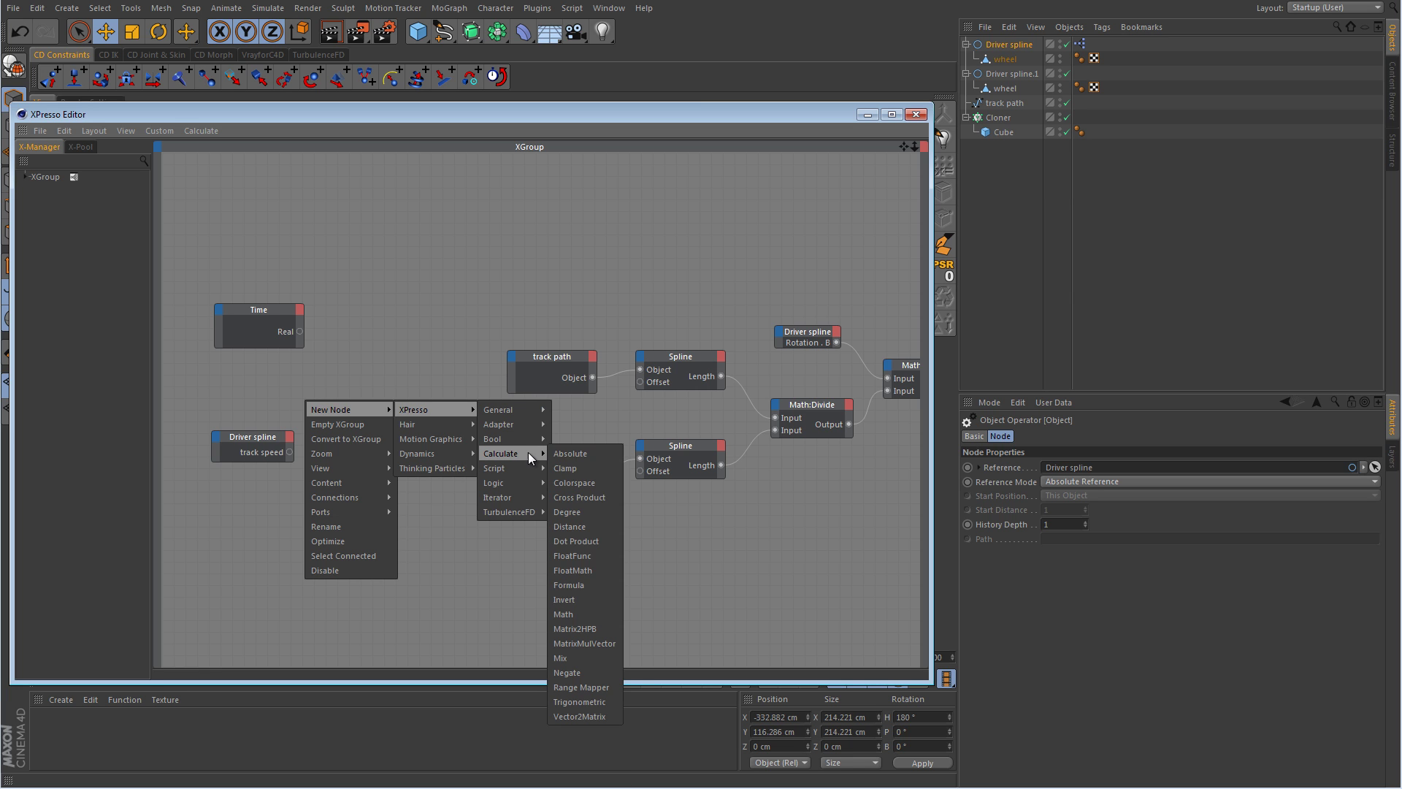
click(578, 615)
drag(309, 387, 371, 383)
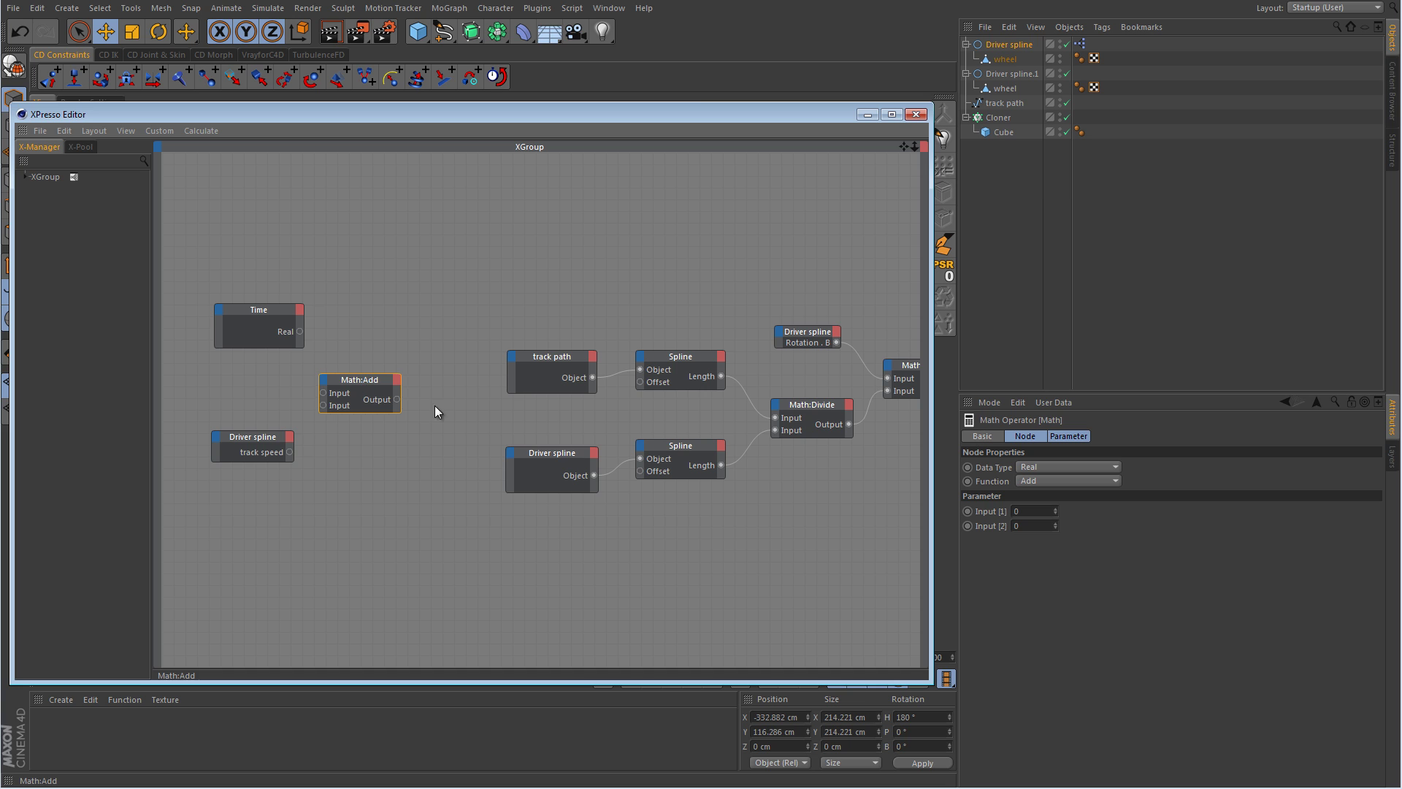
click(1067, 479)
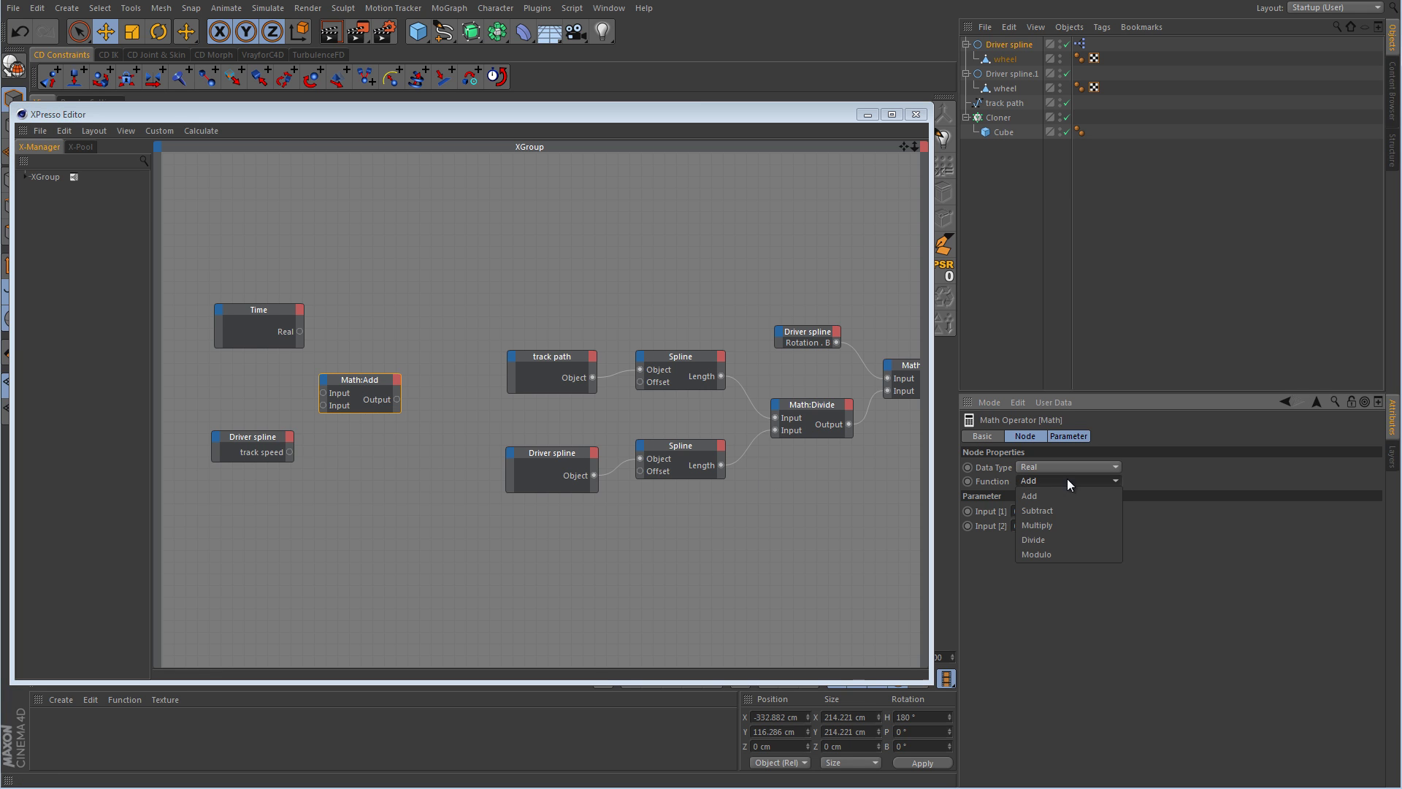
click(1061, 522)
drag(299, 331, 323, 393)
drag(289, 452, 323, 404)
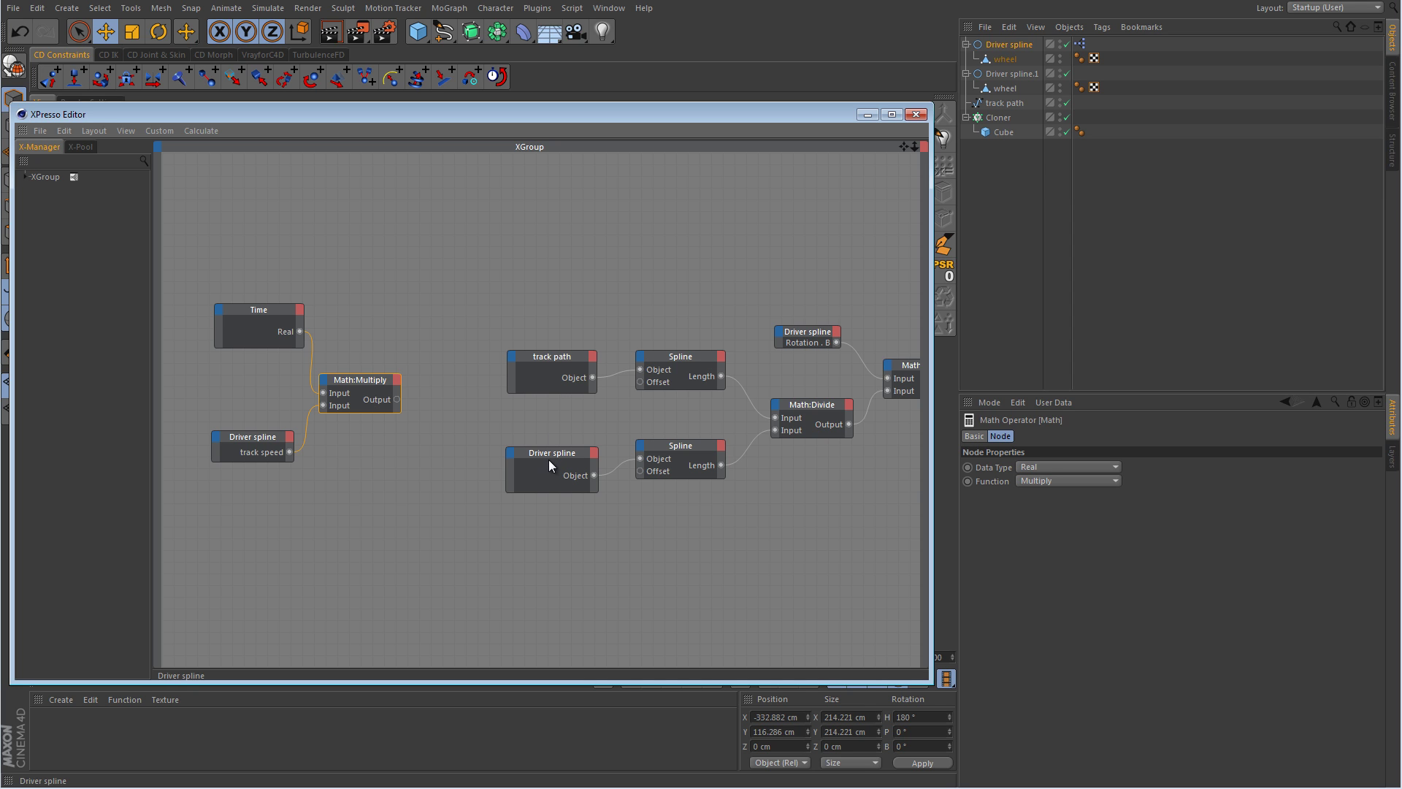
Add a Rotation . B input to the Driver spline node feeding the Spline node, and connect the Math:Multiply output to it.
drag(514, 474, 493, 474)
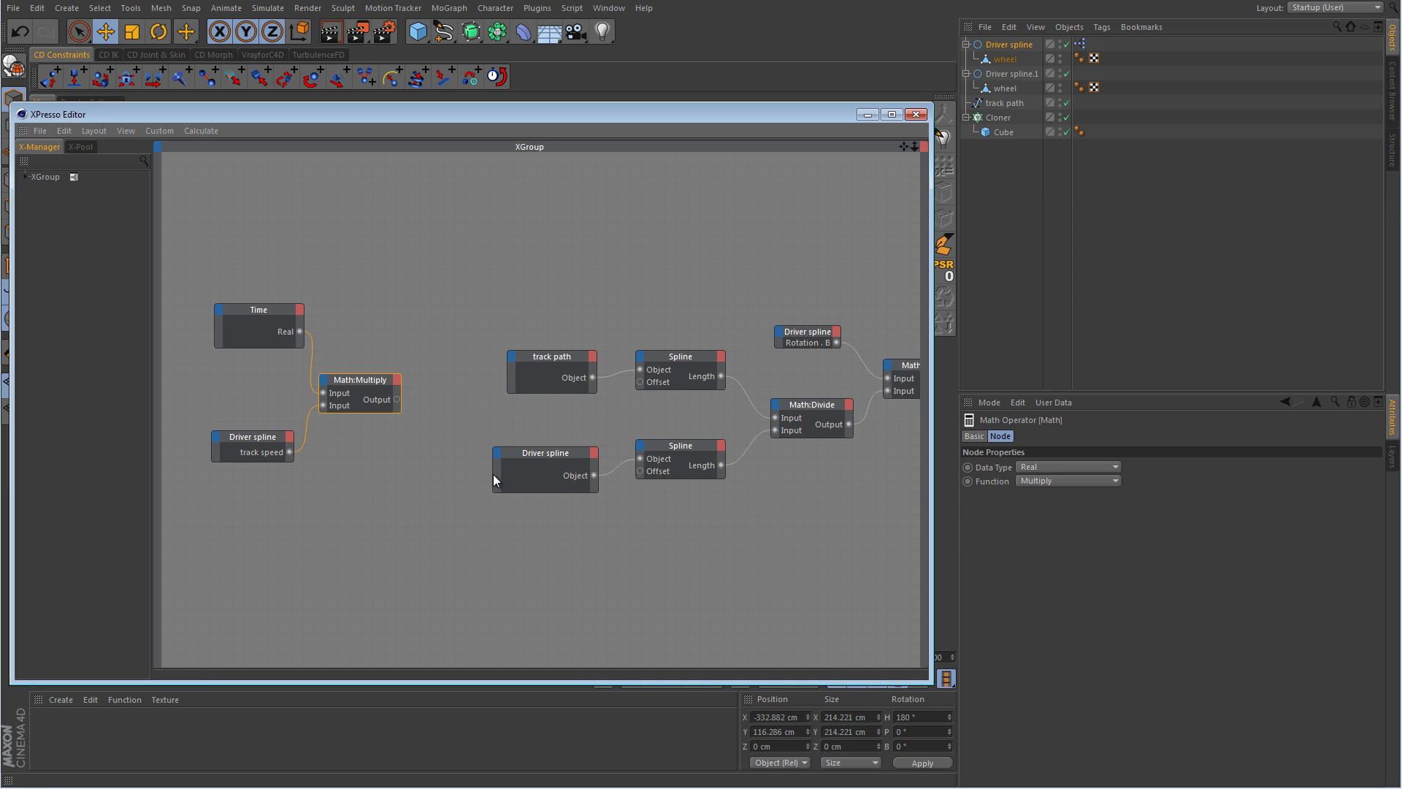
click(497, 450)
mouse_move(511, 476)
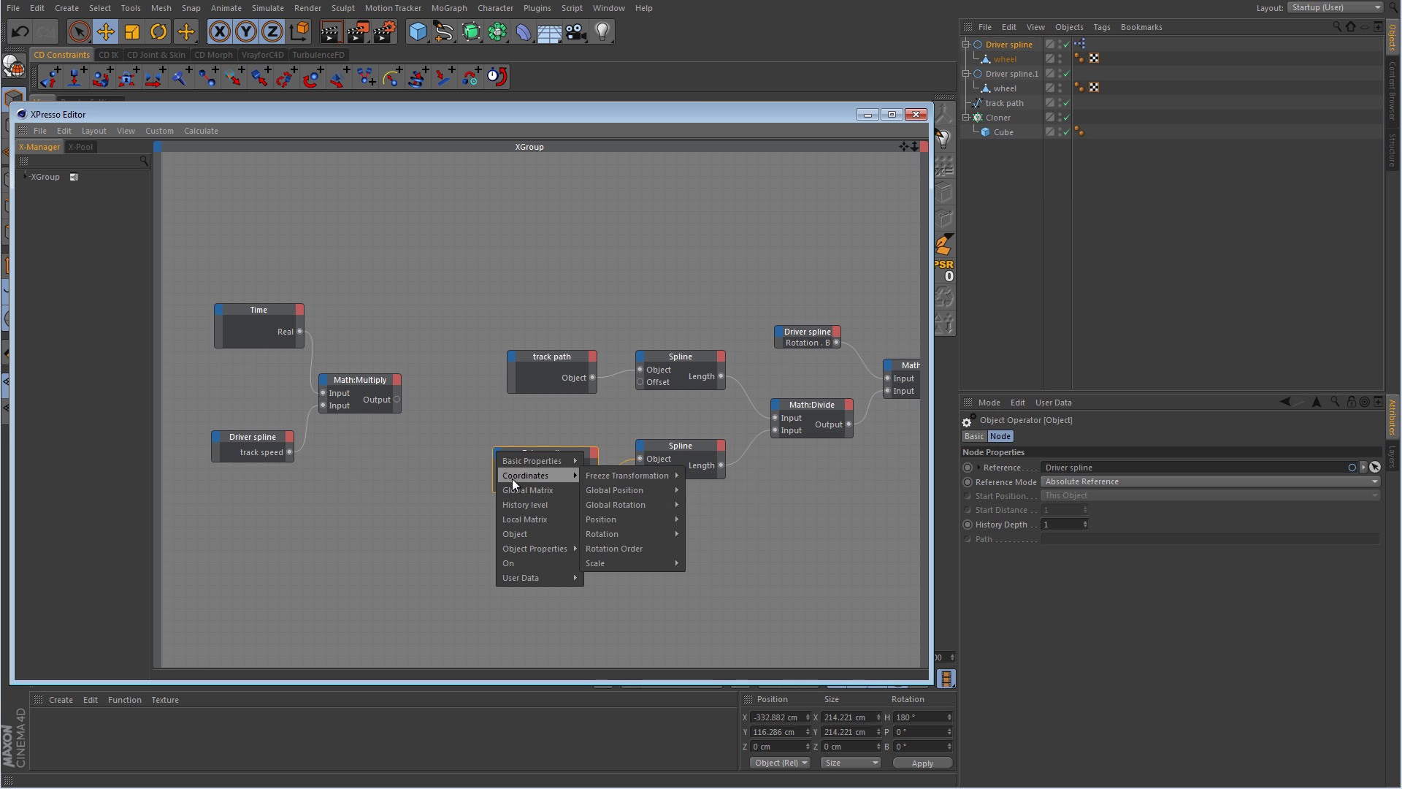
mouse_move(617, 531)
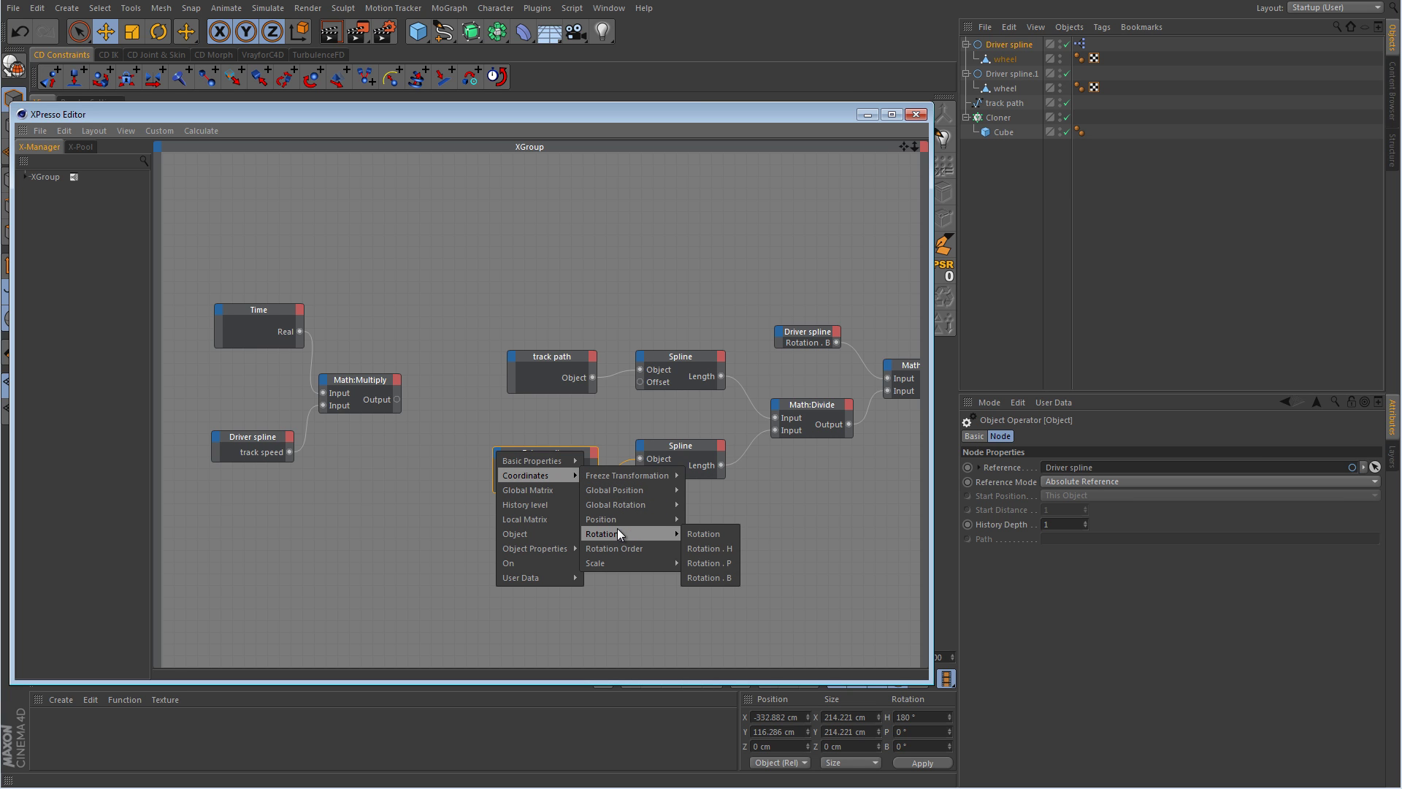
click(726, 577)
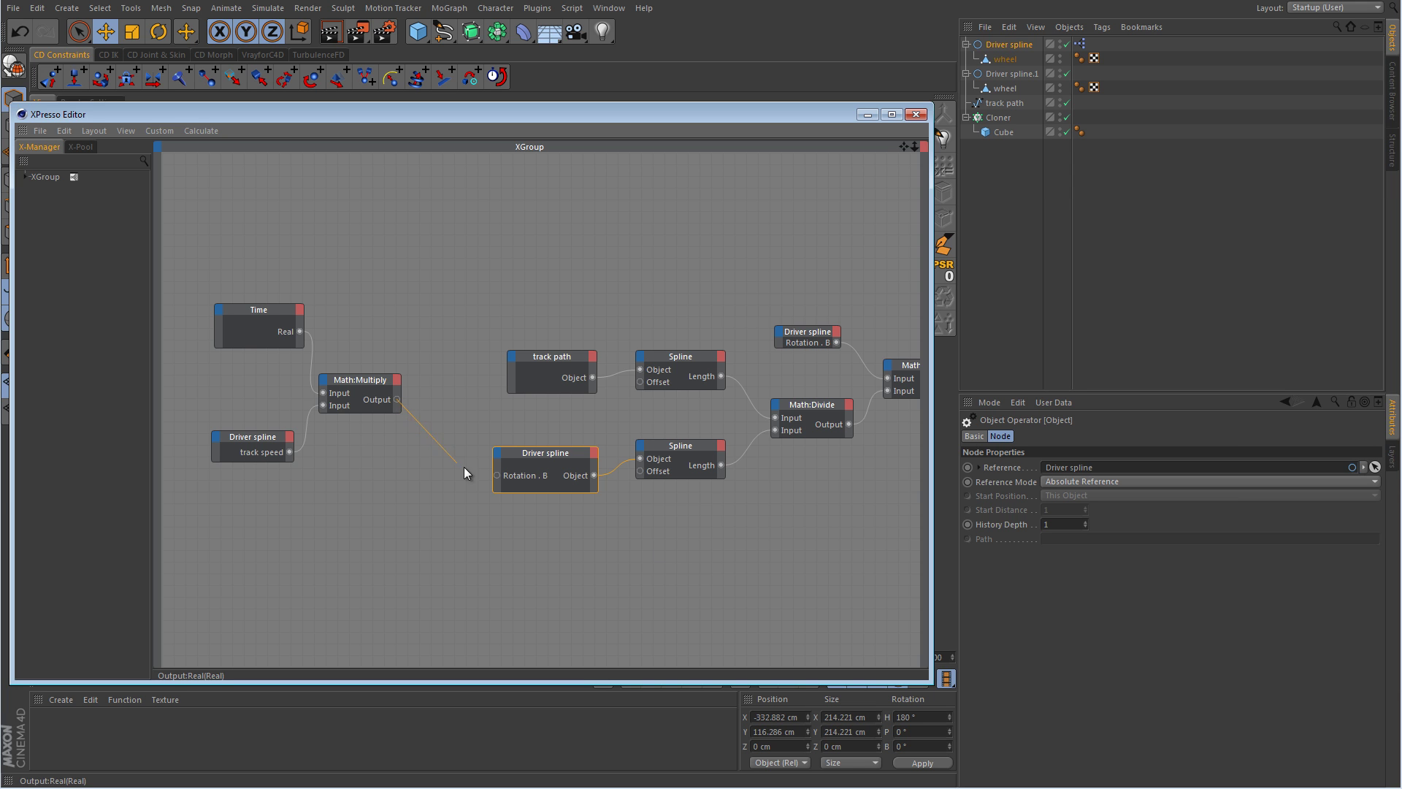
drag(499, 479, 500, 478)
key(ctrl+w)
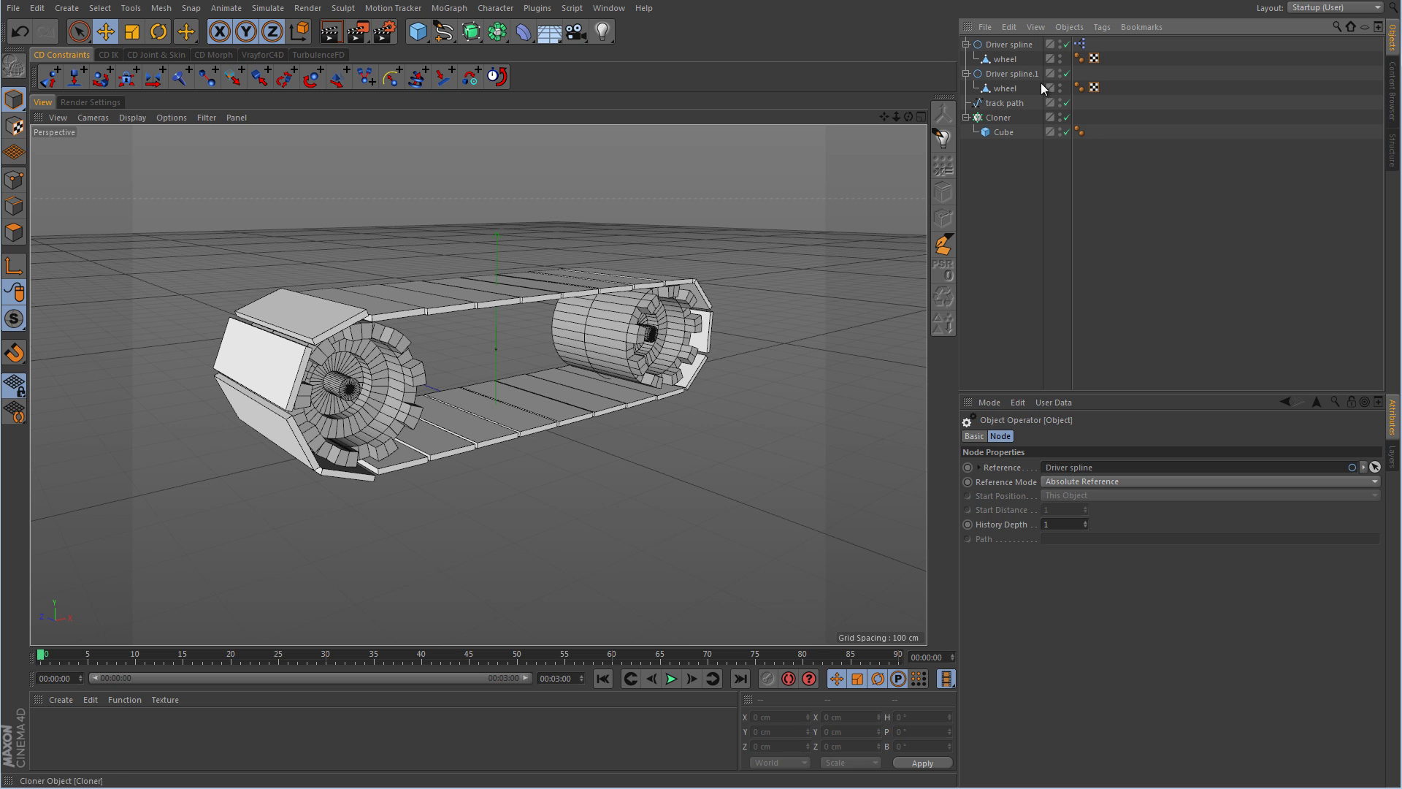
Extend the project's end time to 00:13:00 and stretch the preview range to the full duration.
click(1022, 46)
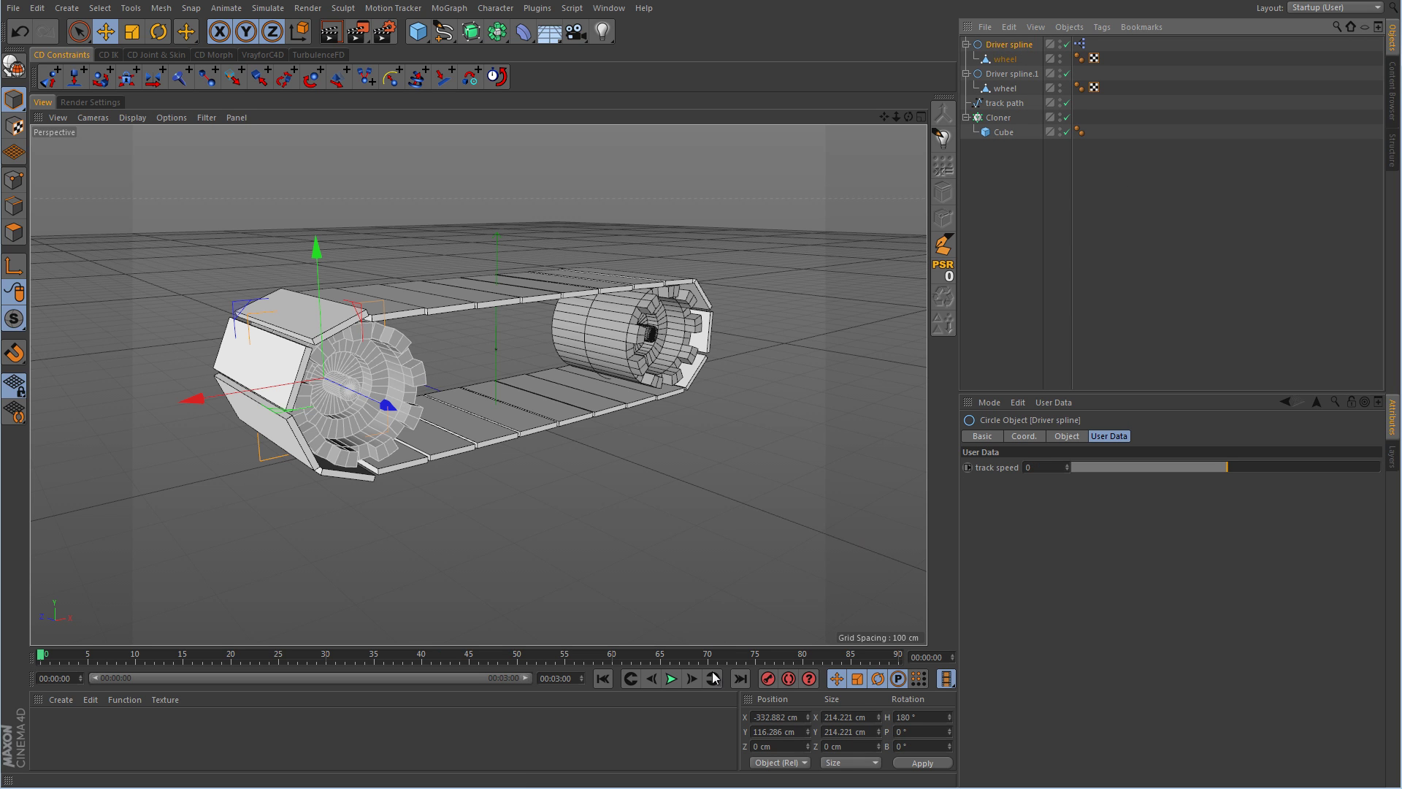
click(560, 678)
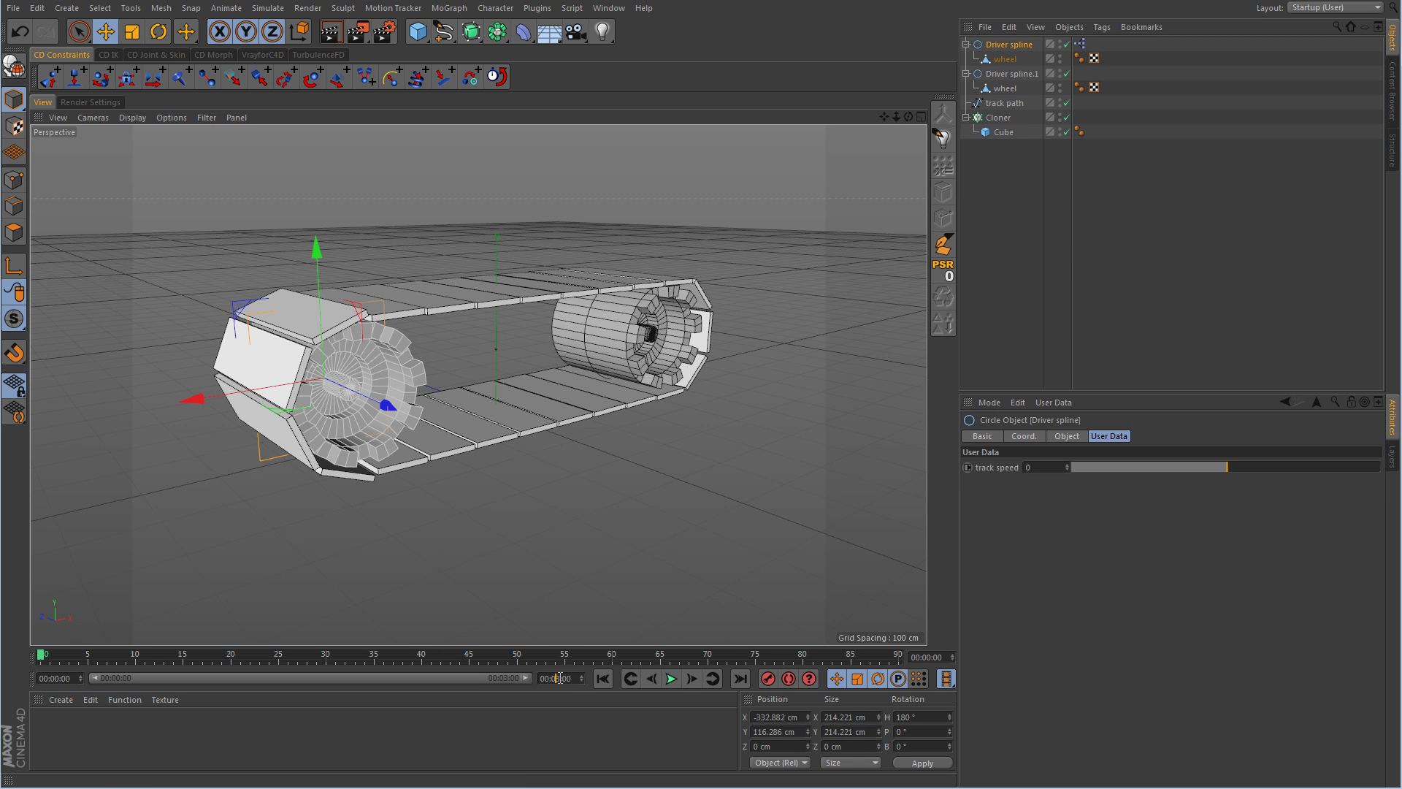
key(Return)
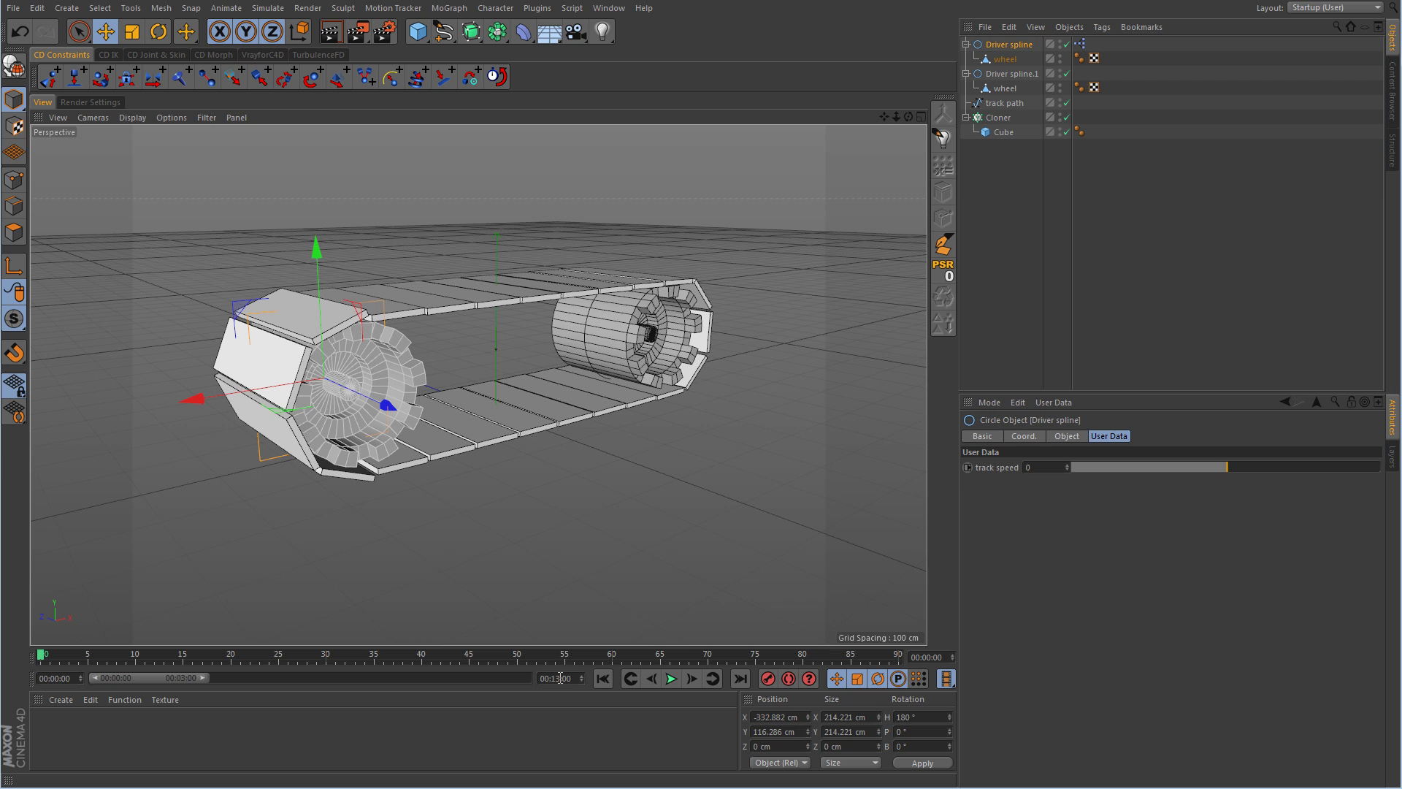
drag(208, 673, 616, 691)
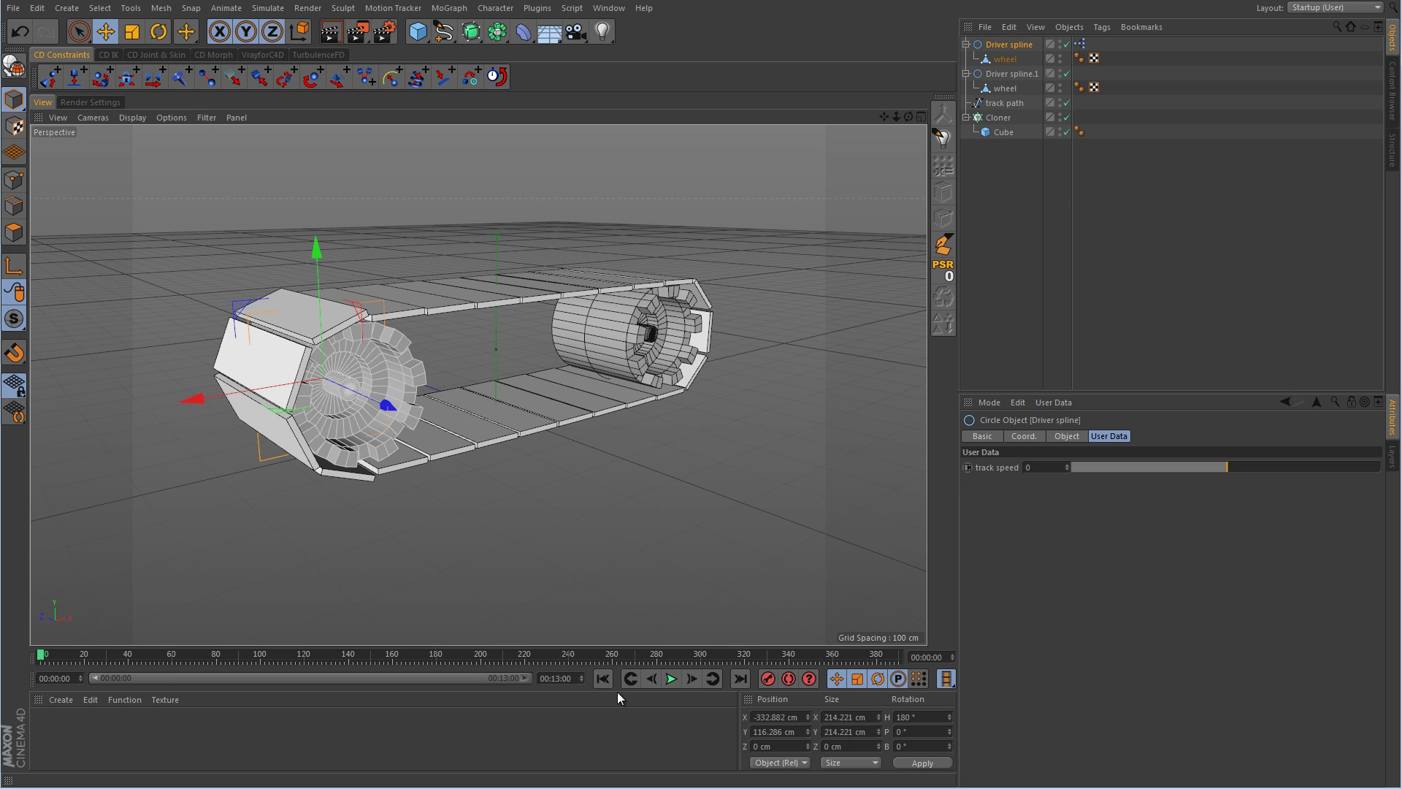
Play the animation while varying the Driver spline's track speed, trying 3 and -5 and ending on 4.
click(670, 678)
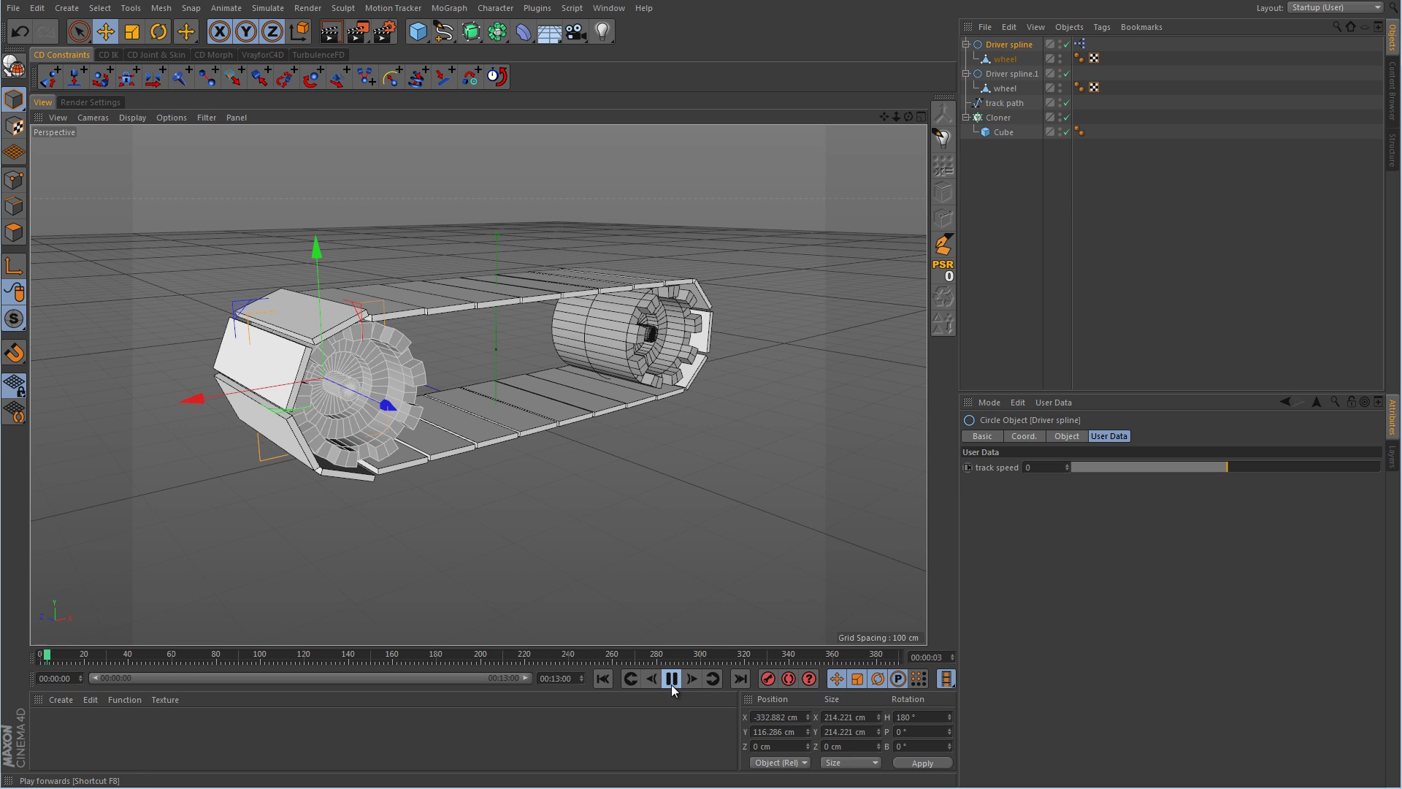
click(1067, 465)
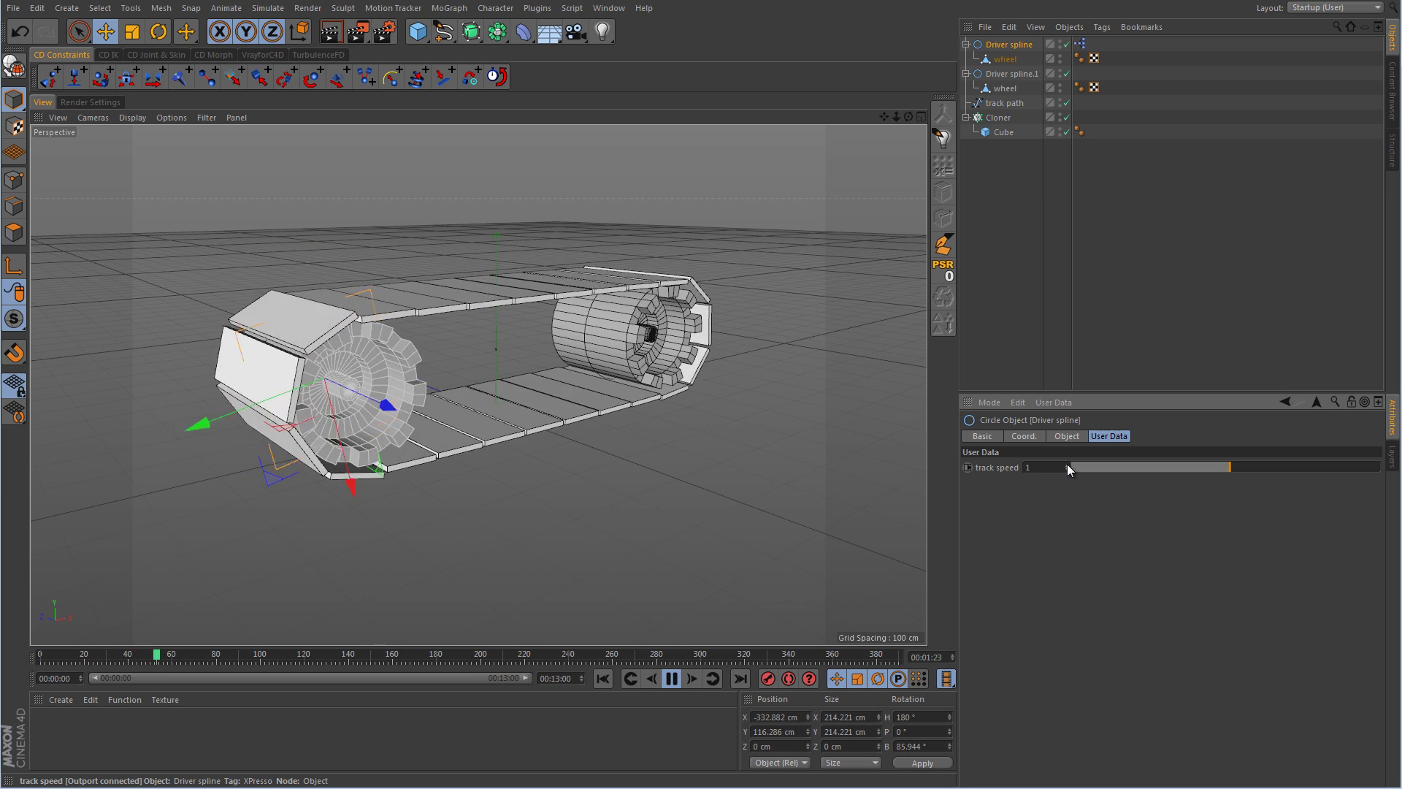
click(1067, 464)
click(1067, 465)
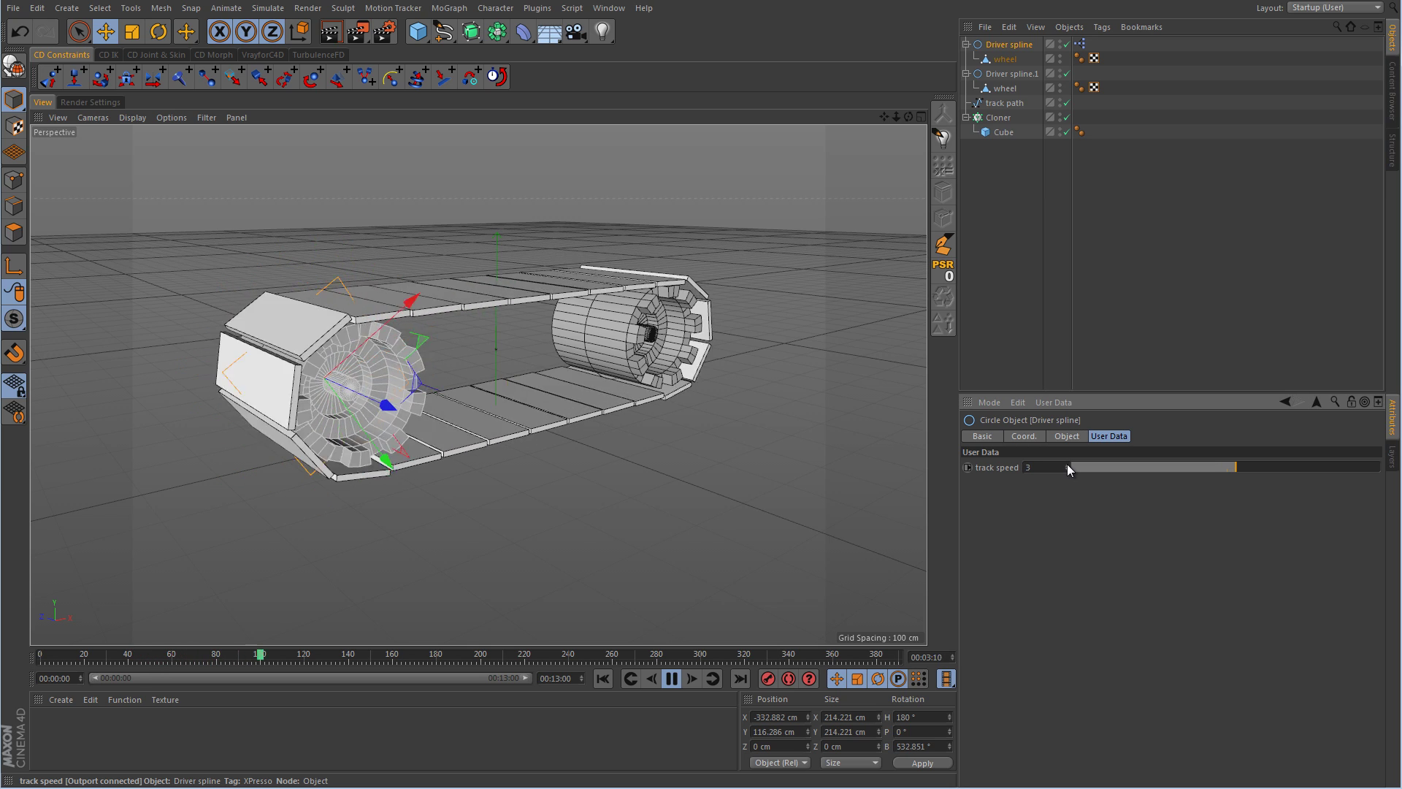
drag(1066, 467, 832, 470)
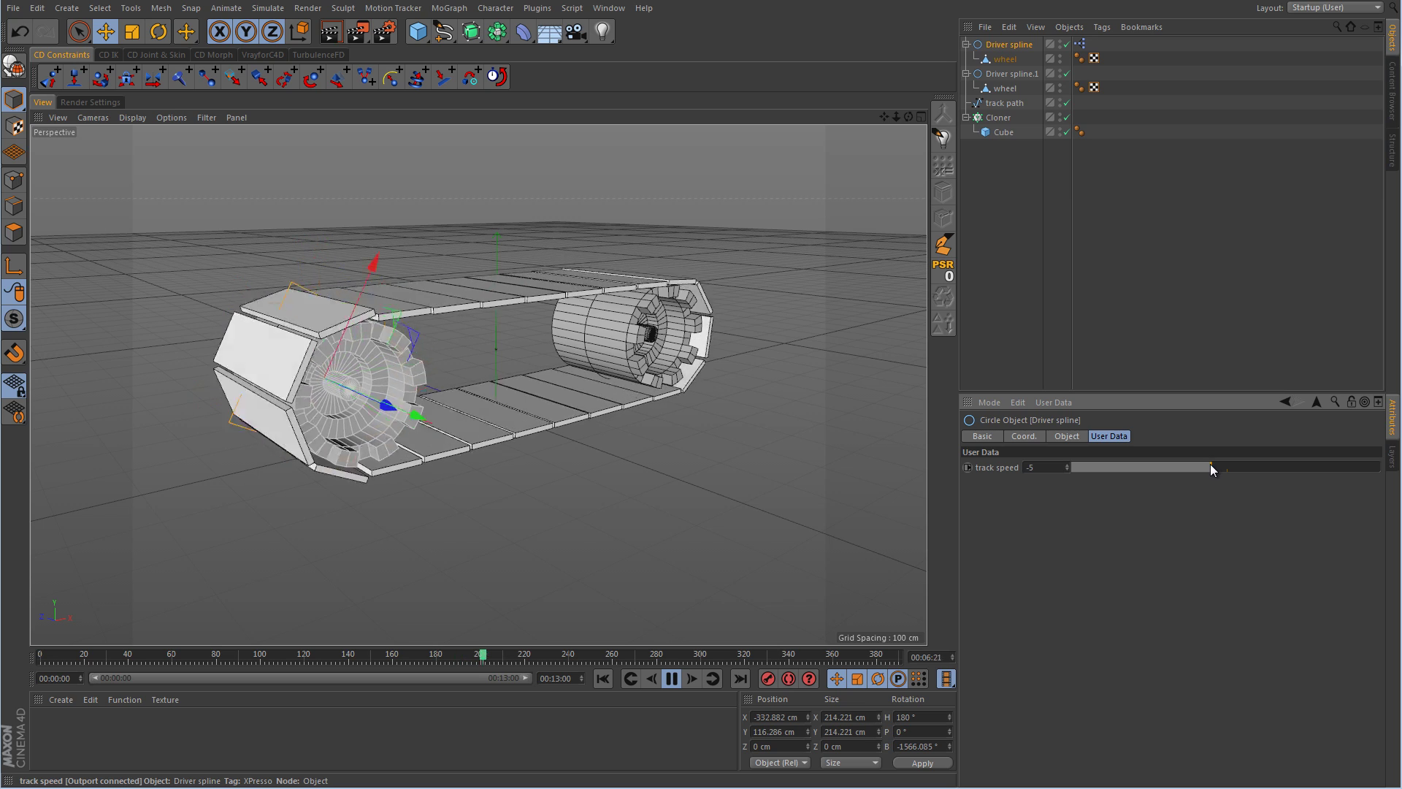
click(1238, 468)
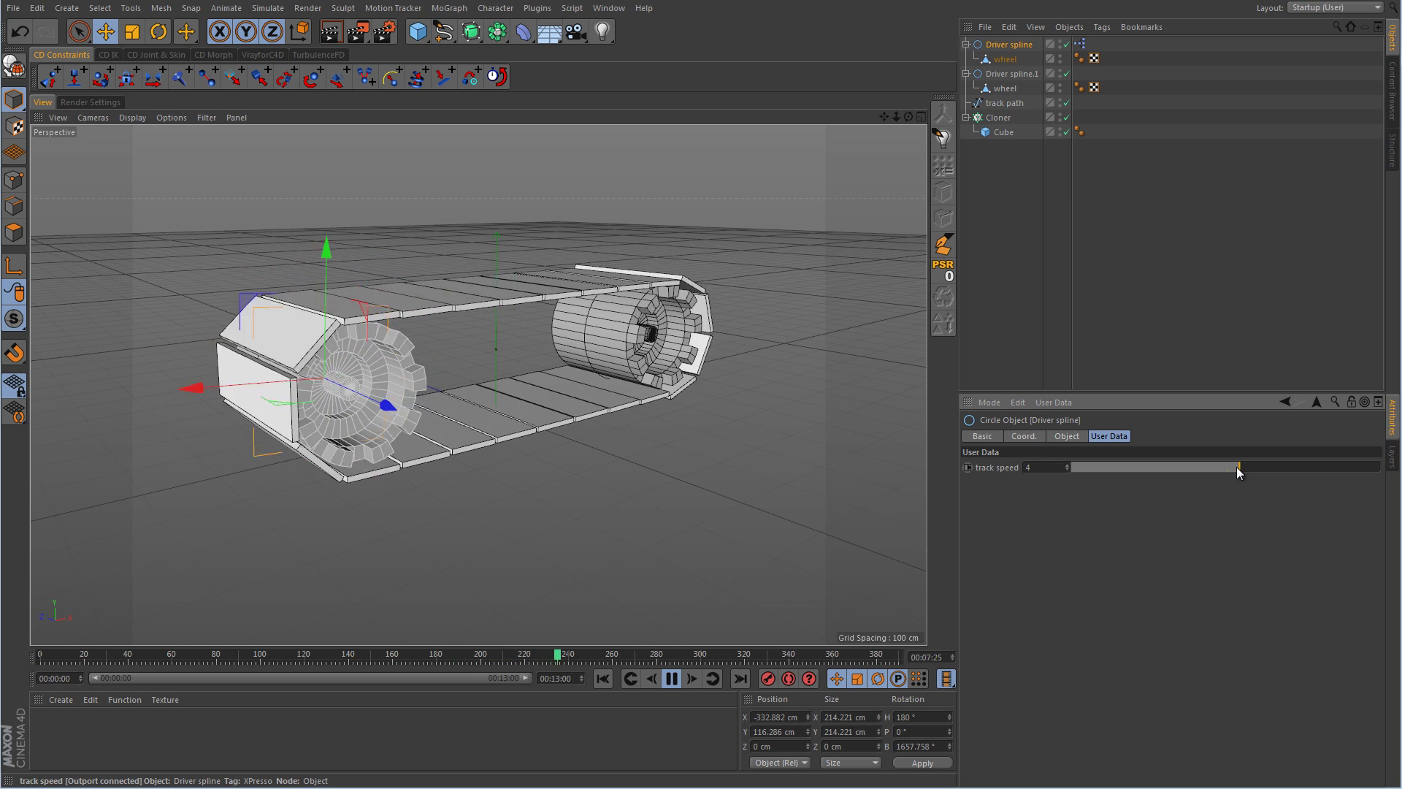
click(1131, 257)
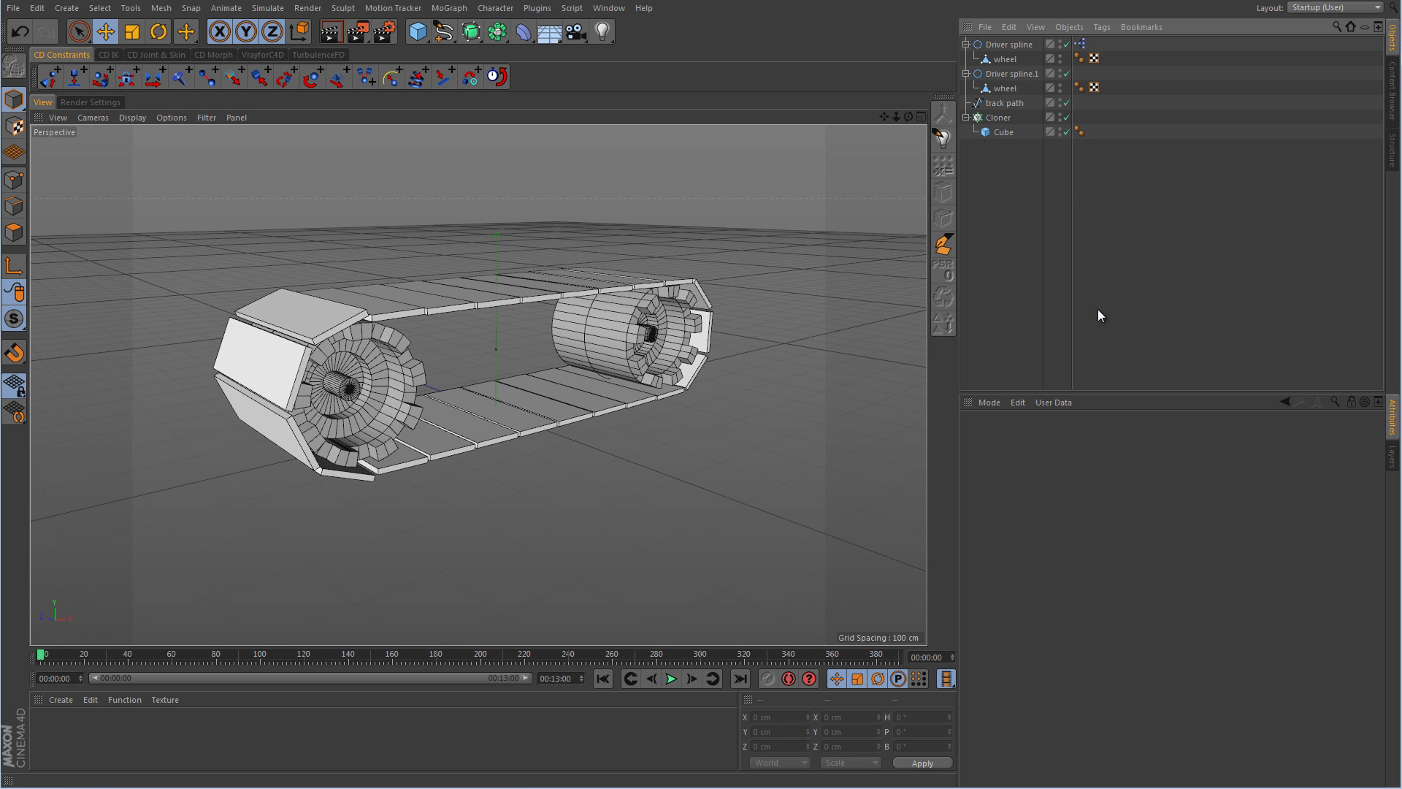
Add Driver spline.1 as a node in the XPresso network, below the Driver spline node with the Rotation . B input.
double_click(1079, 44)
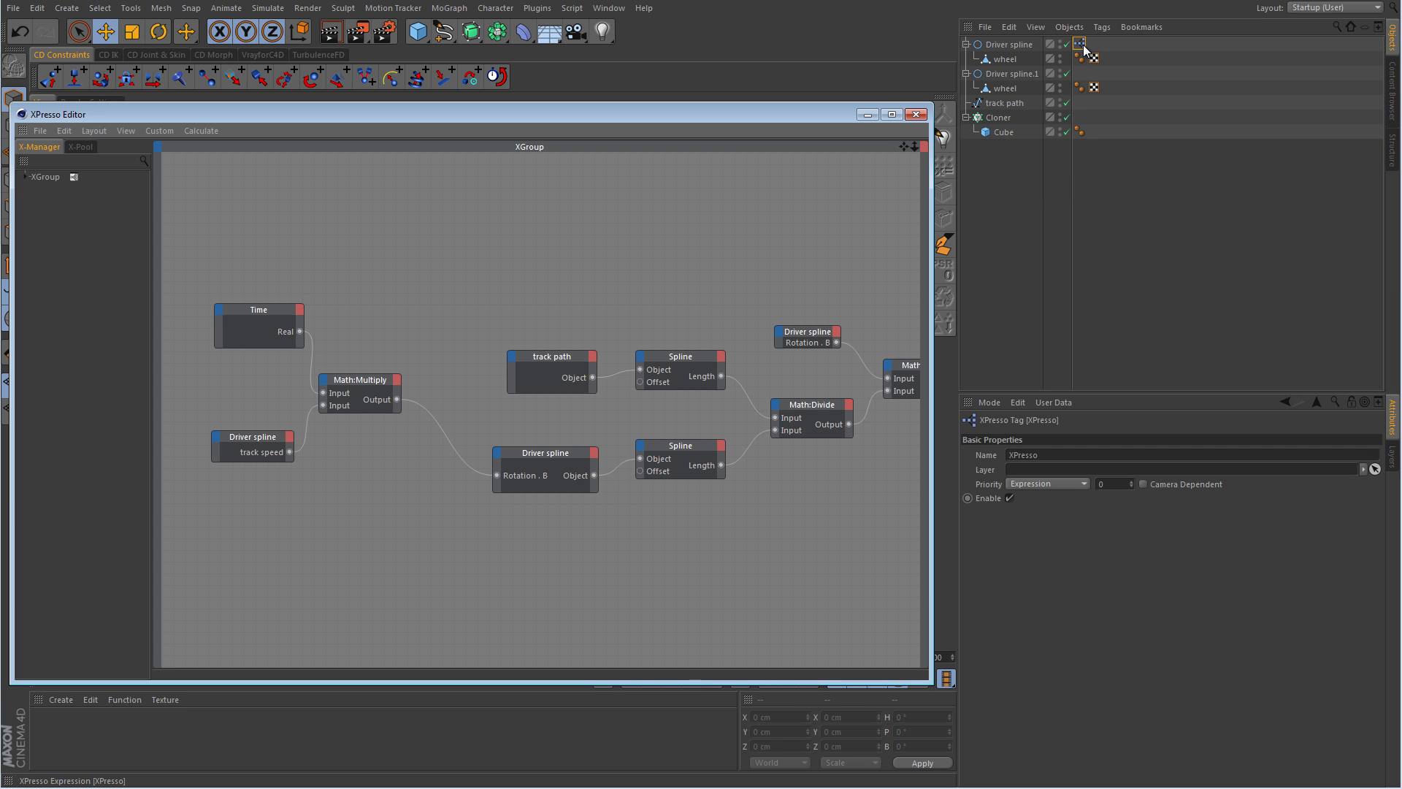
click(1015, 74)
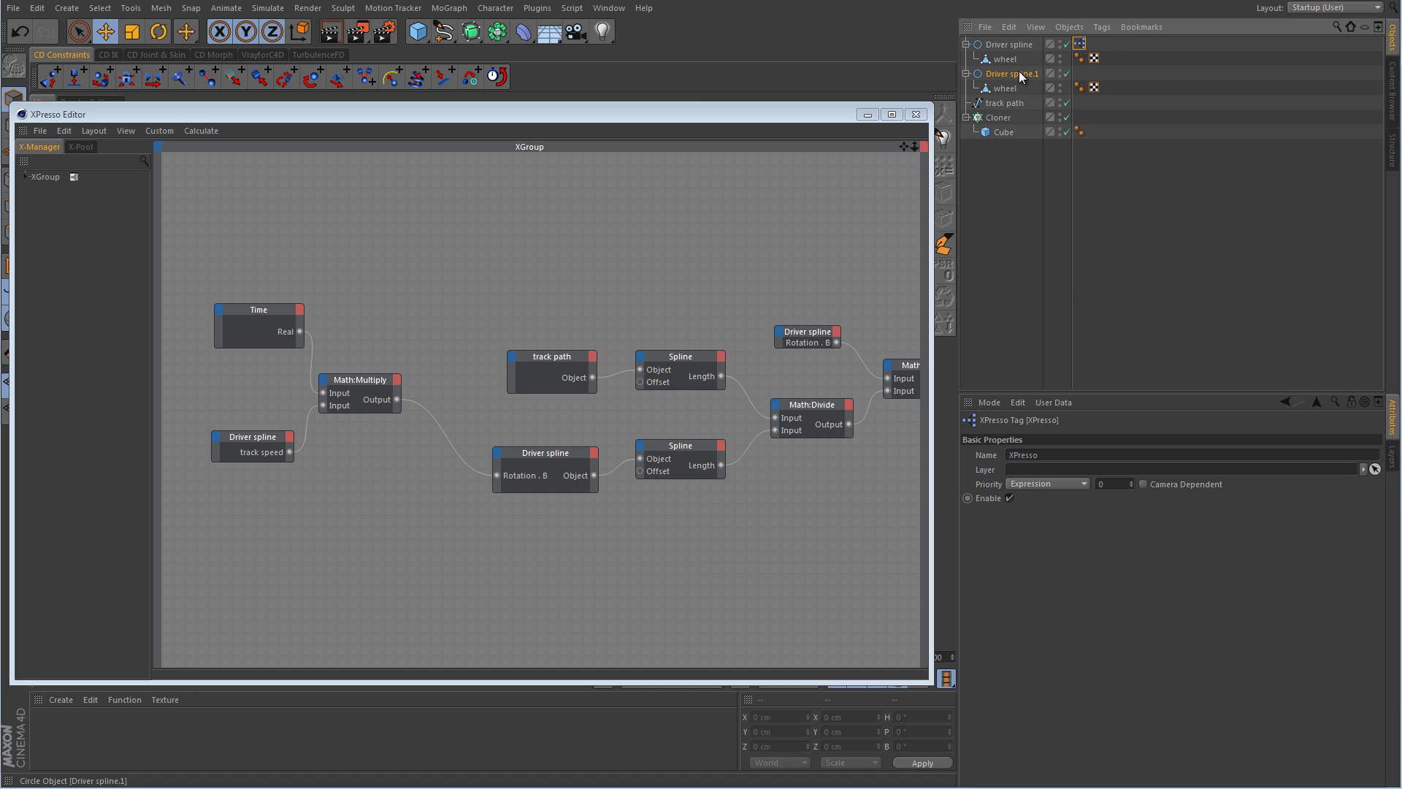
drag(1020, 76, 540, 552)
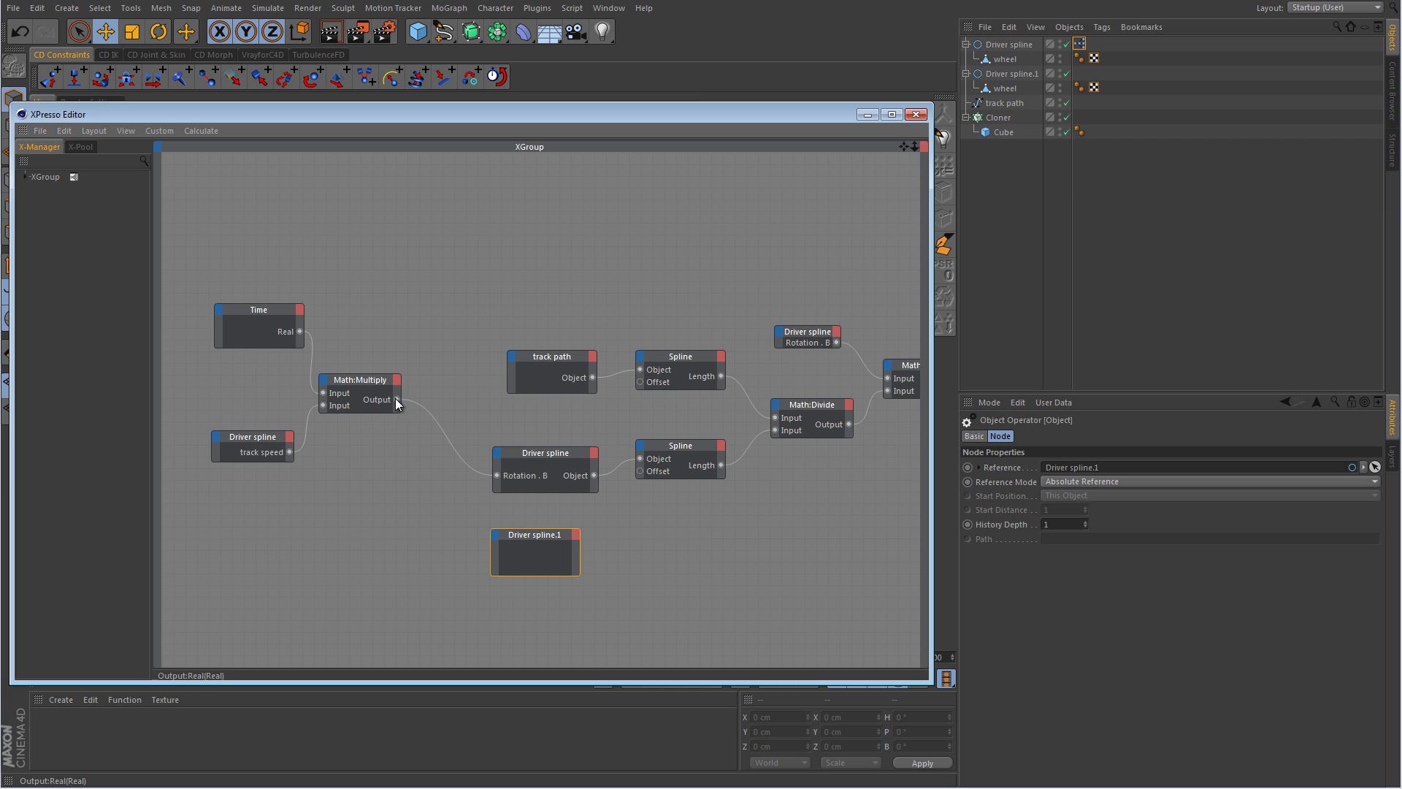
Connect the Math:Multiply output to a Rotation . B input on the Driver spline.1 node.
drag(396, 399, 496, 532)
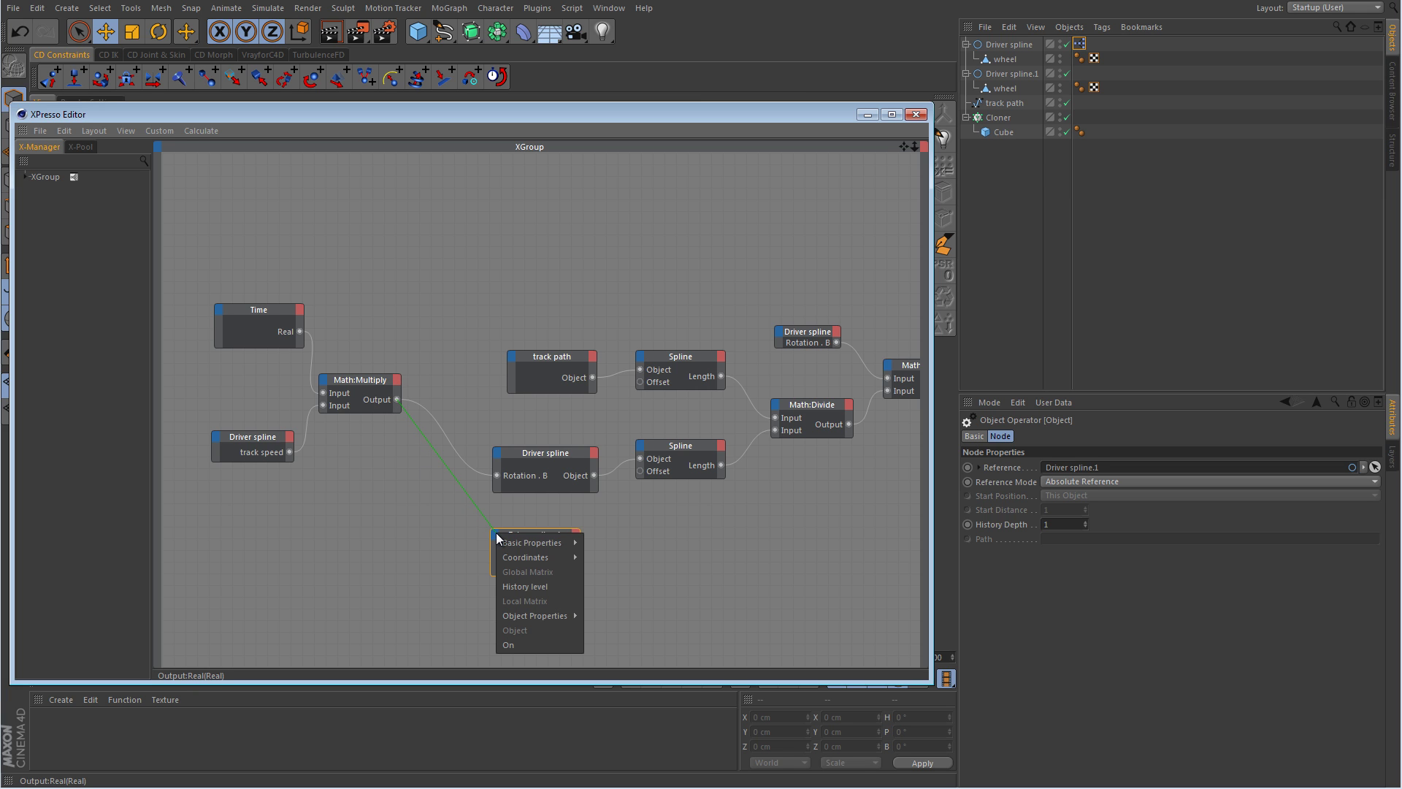
mouse_move(518, 556)
mouse_move(629, 615)
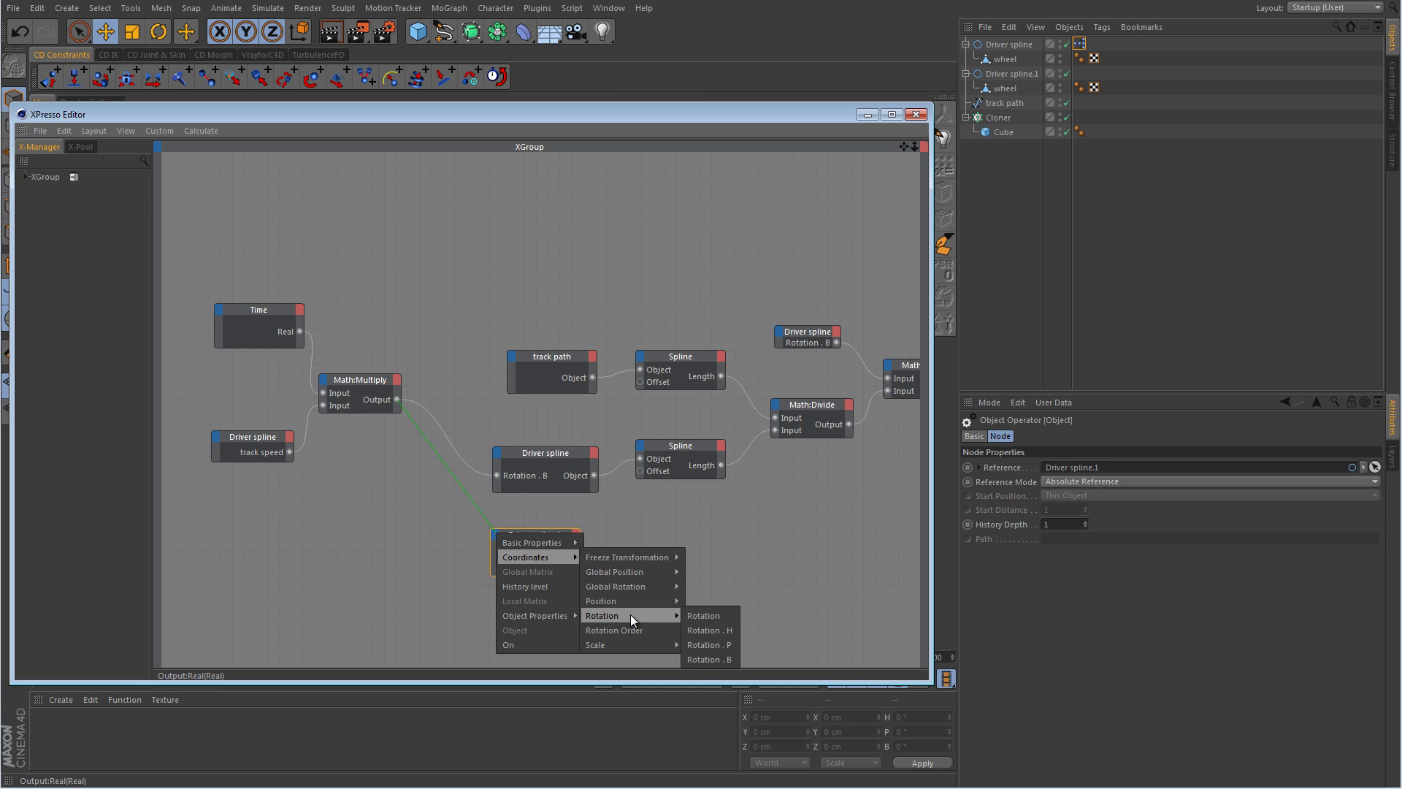
click(712, 659)
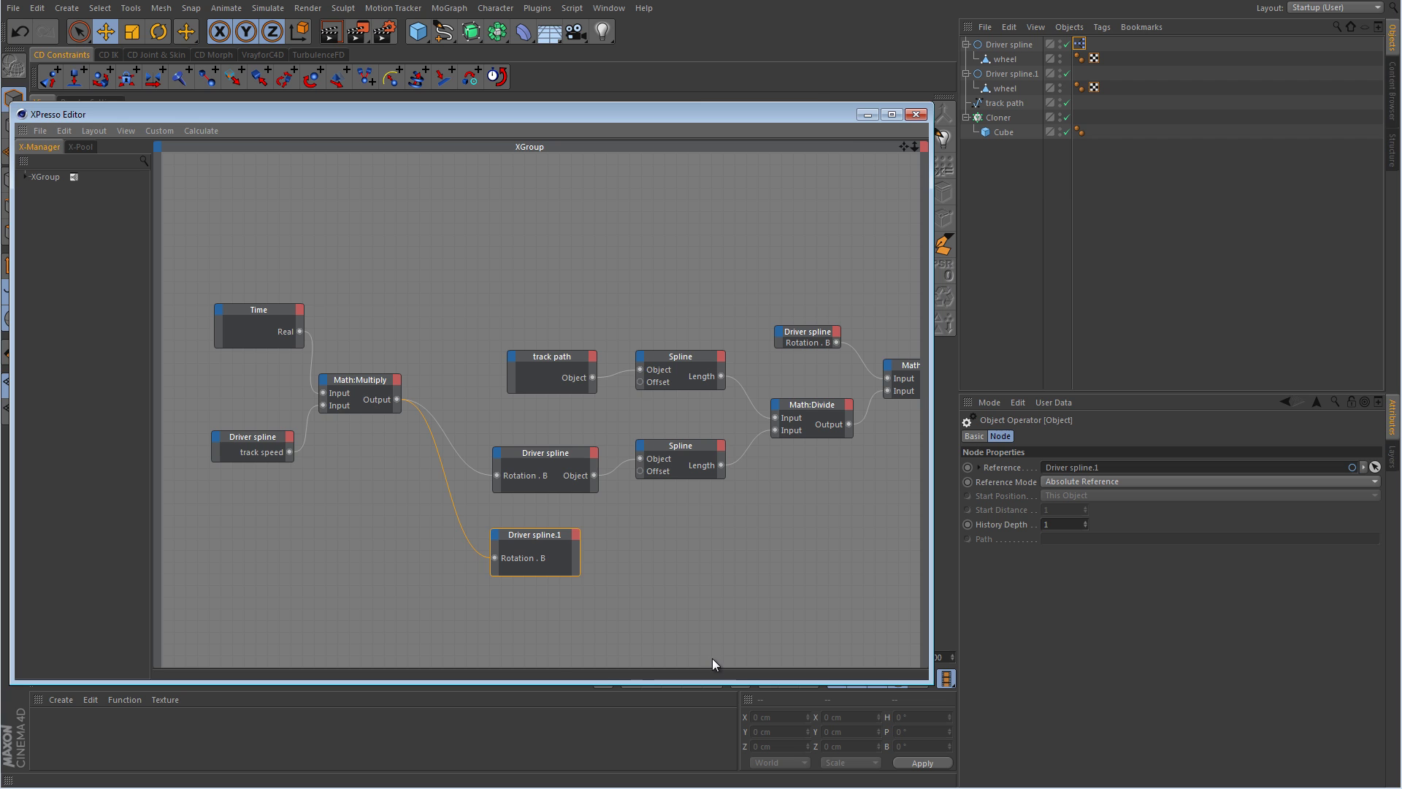
click(870, 119)
Play the animation while changing the Driver spline's track speed to -1 and then -2, then stop and rewind to the start.
click(671, 680)
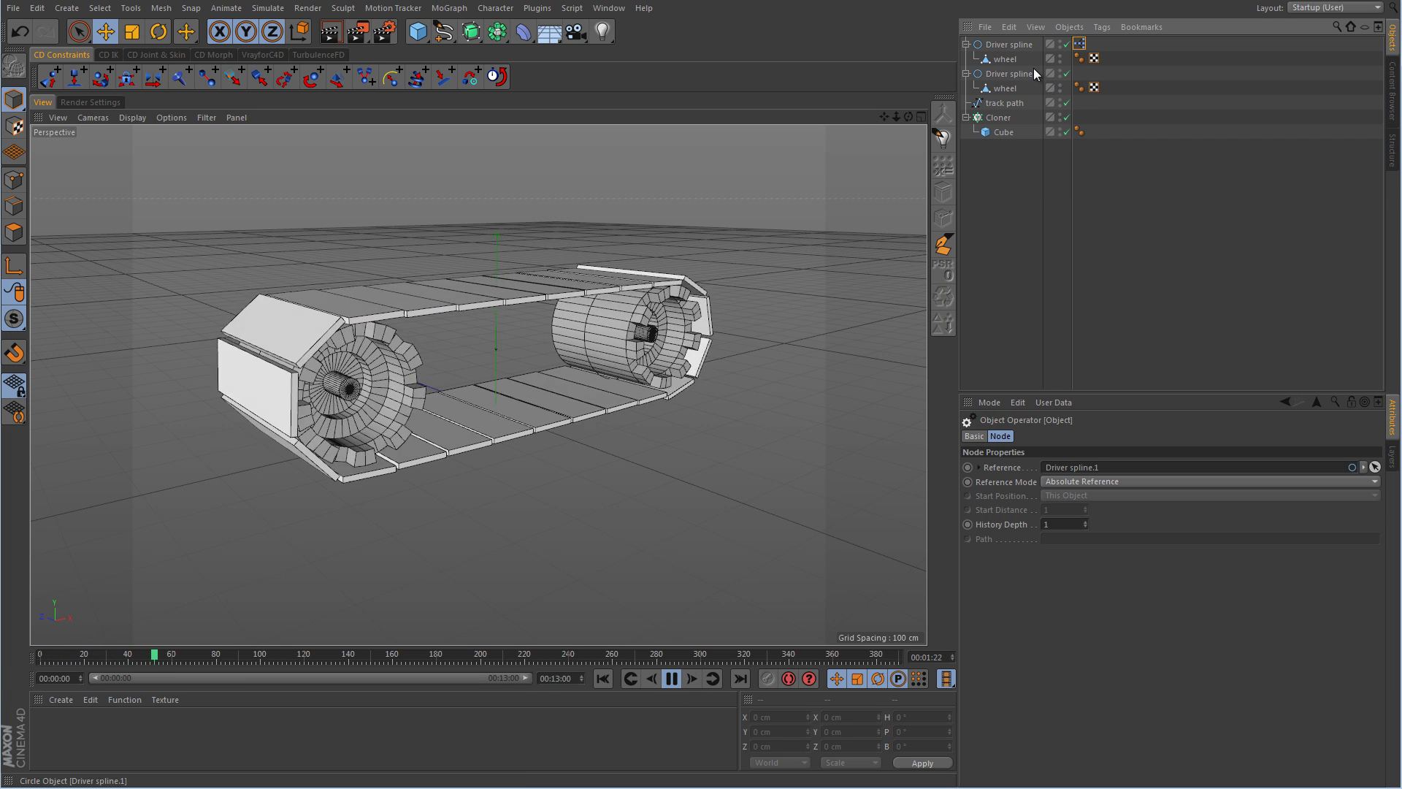
click(1011, 45)
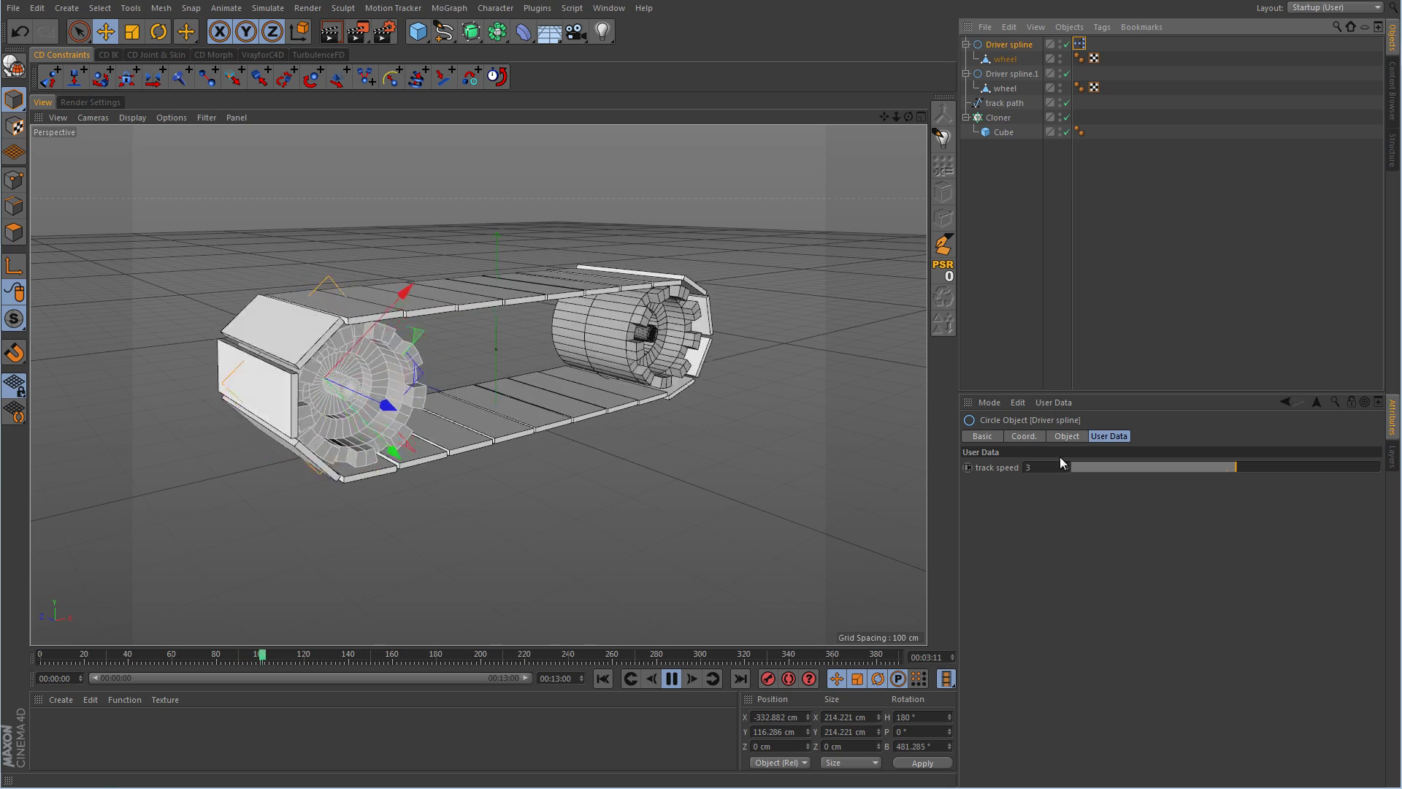
click(1224, 467)
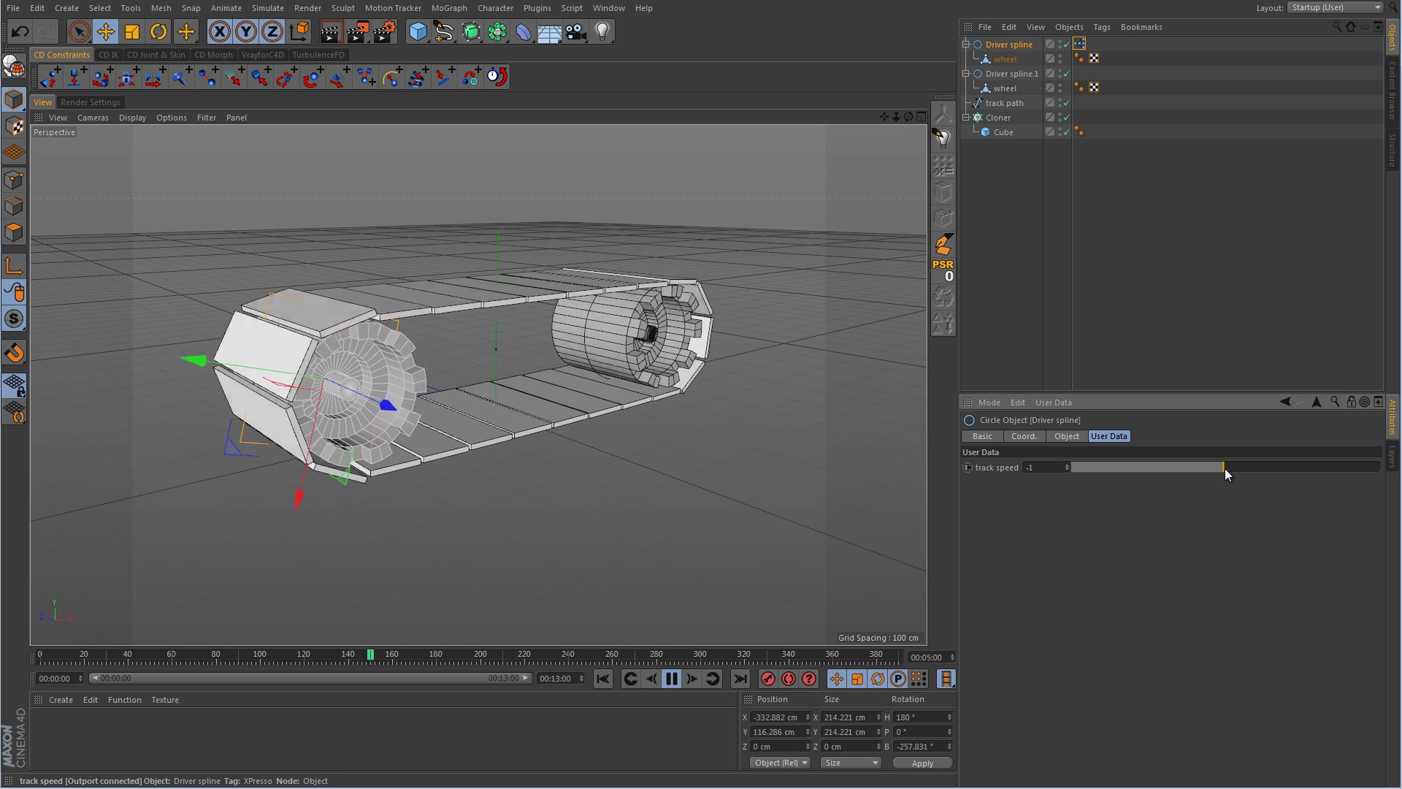
mouse_move(1224, 467)
mouse_down()
mouse_move(1237, 467)
mouse_move(1220, 467)
mouse_up()
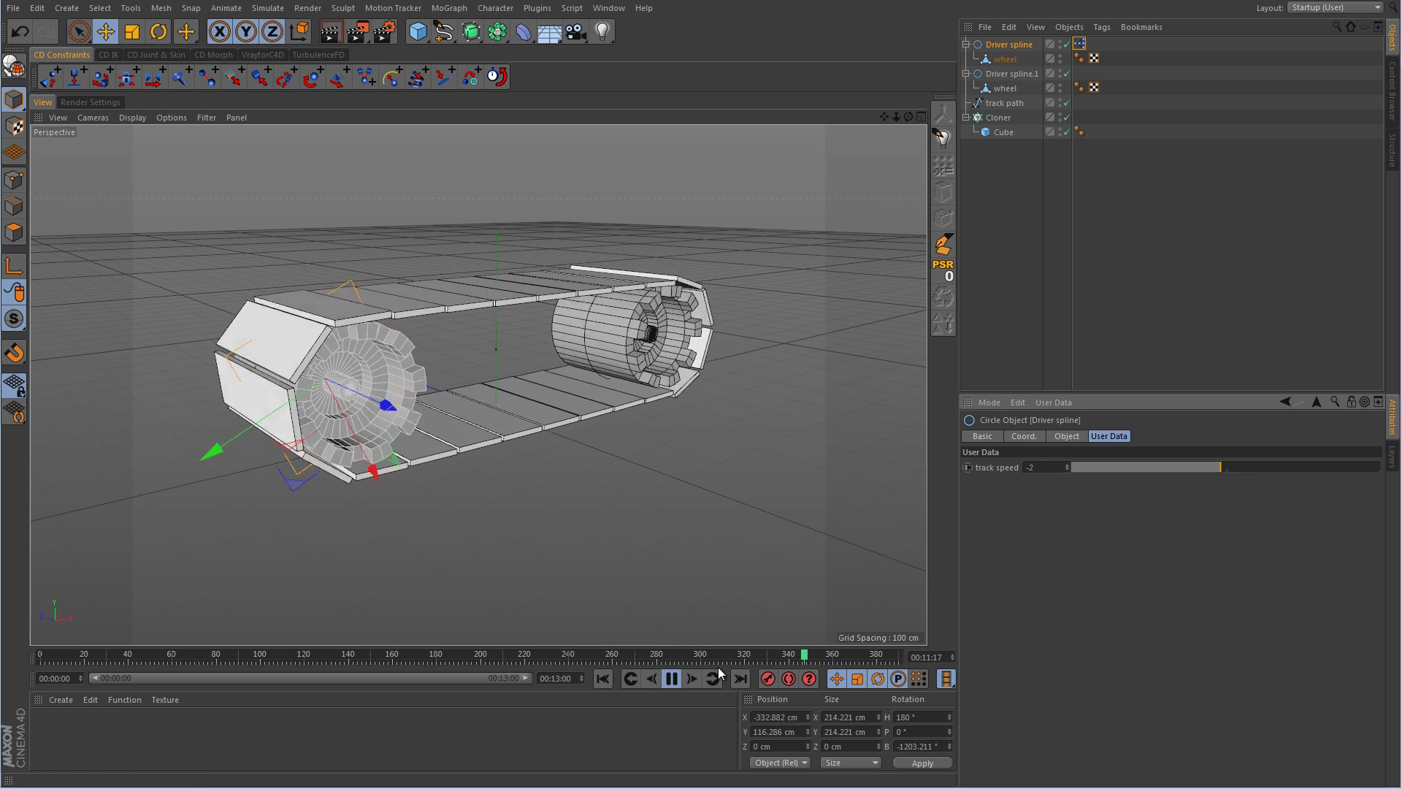
click(671, 678)
click(603, 679)
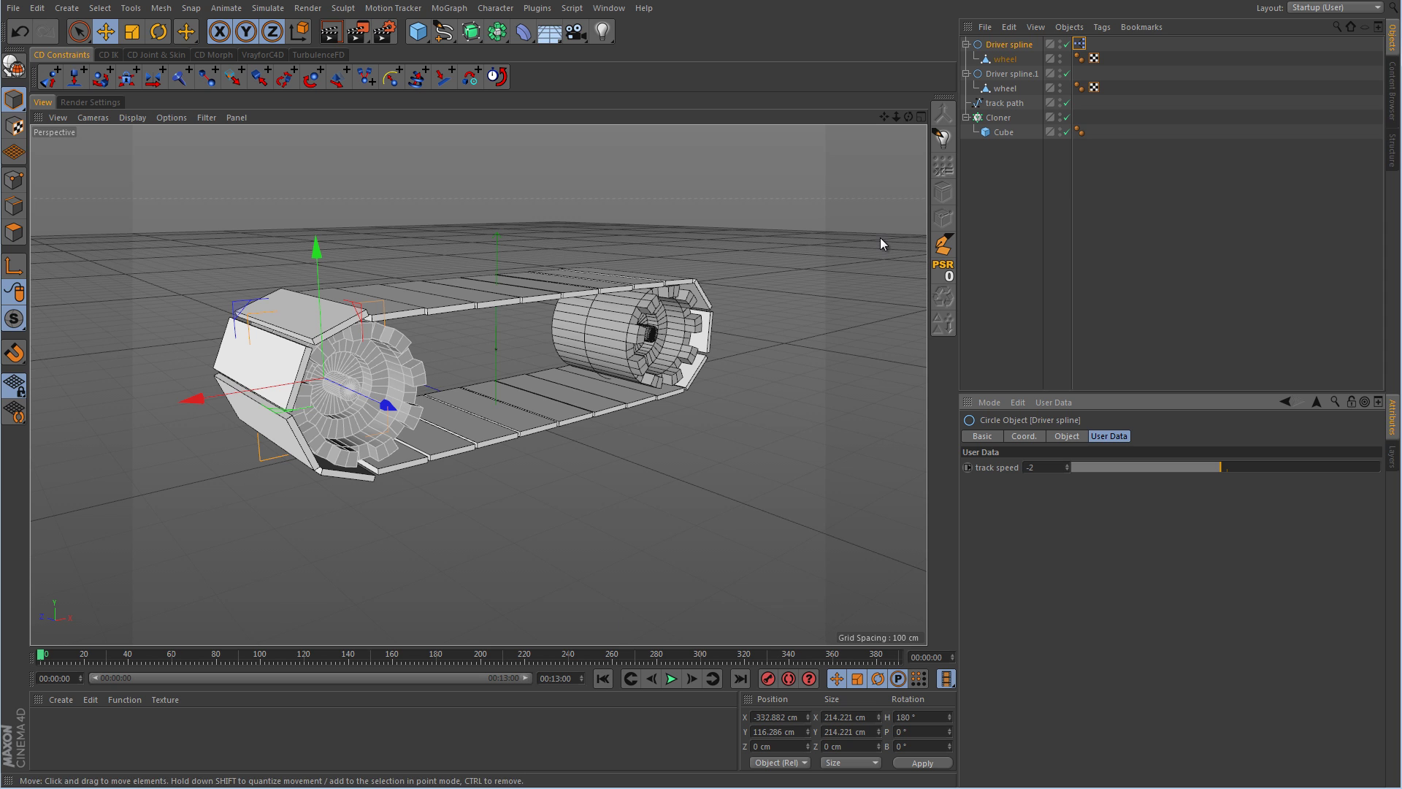
Duplicate Driver spline.1 with its wheel and move the copy midway between the two wheels, at about X -4 cm.
drag(1013, 74, 1001, 102)
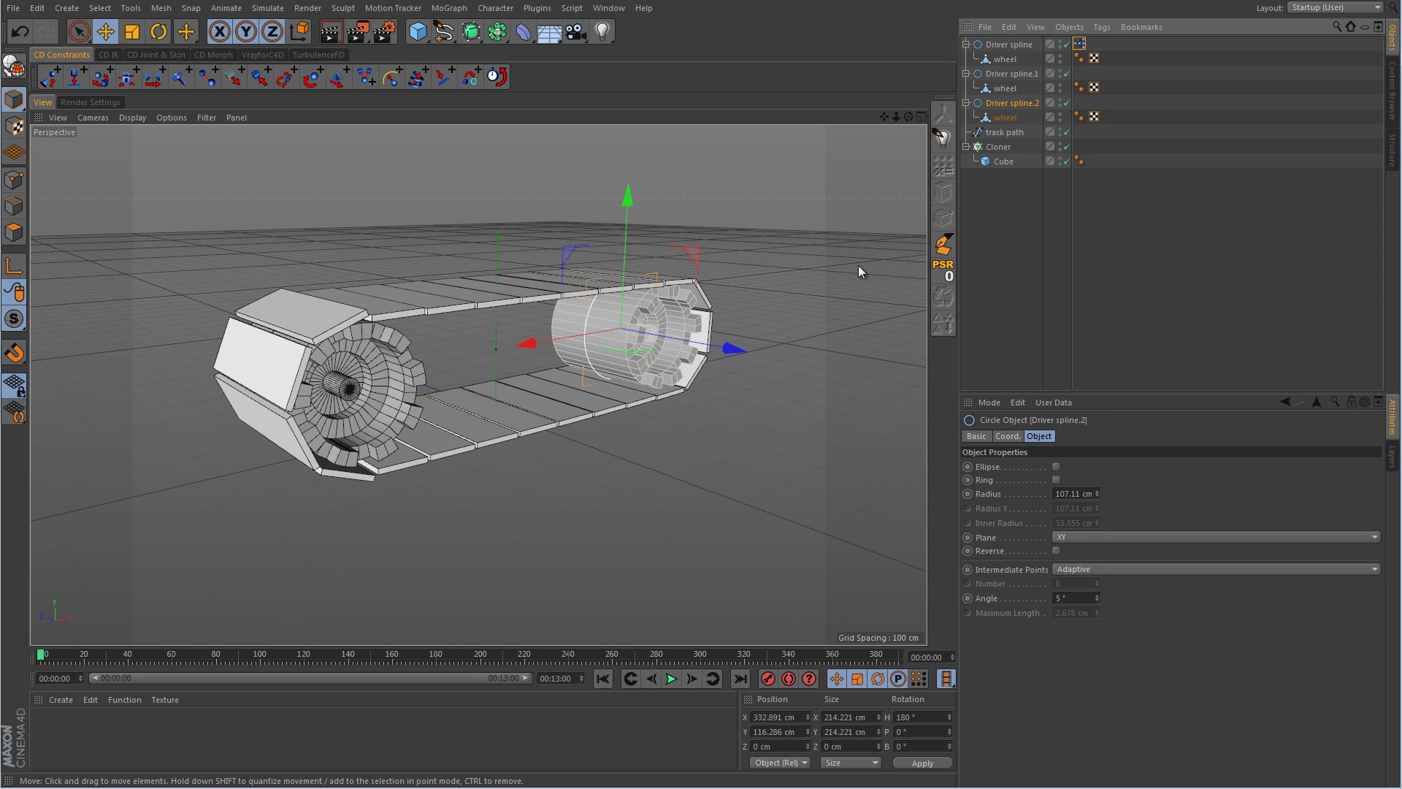
middle_click(768, 467)
middle_click(711, 462)
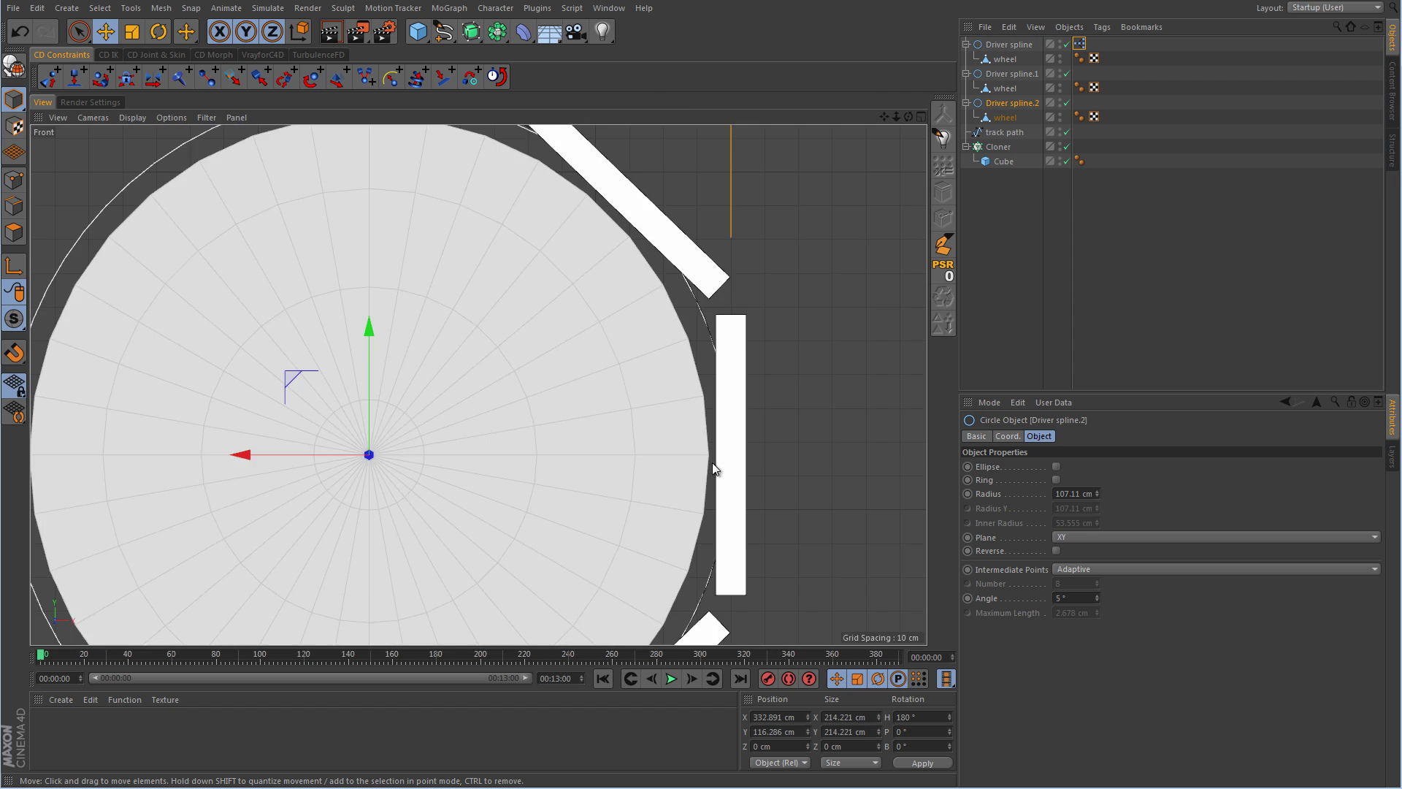
scroll(712, 462, down, 5)
drag(629, 462, 397, 484)
key(F1)
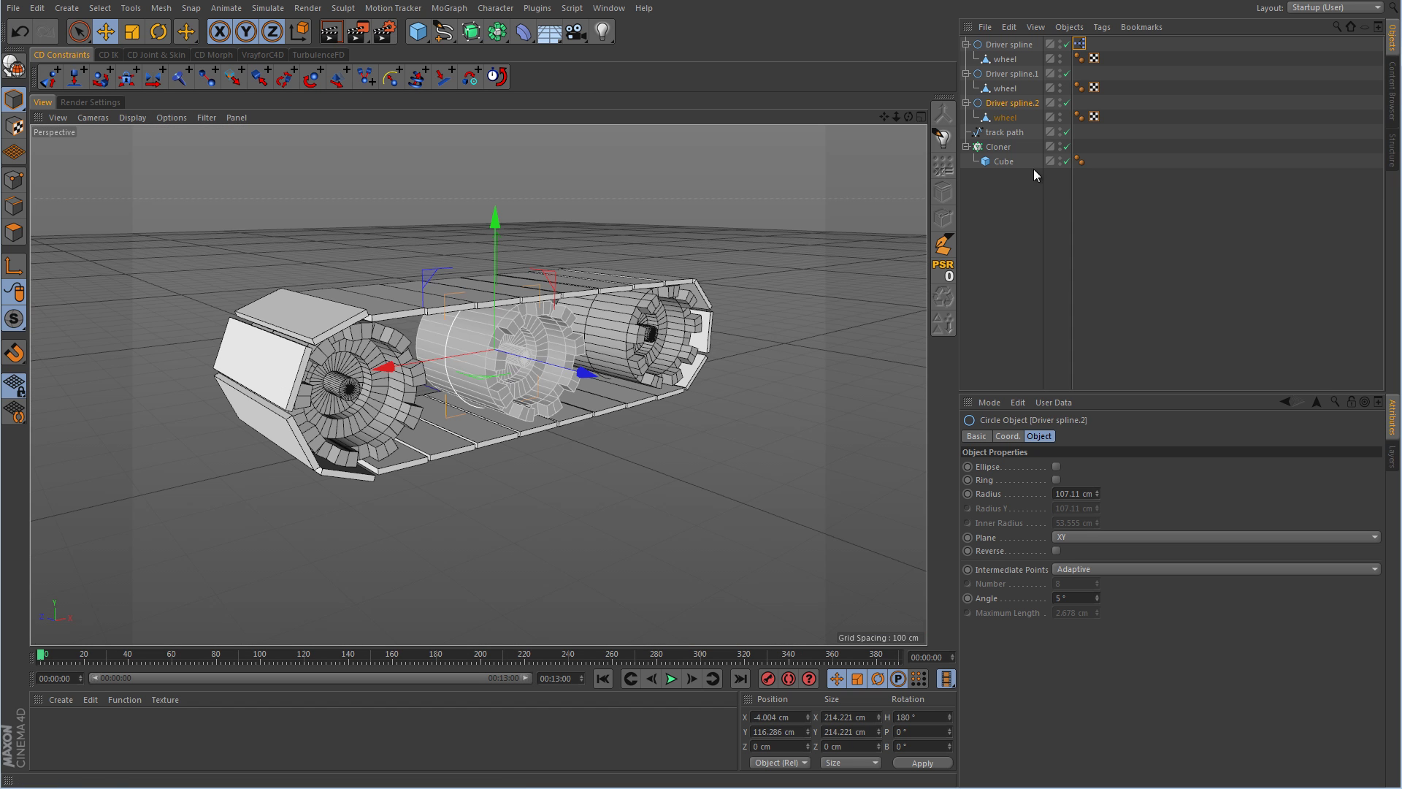
Add Driver spline.2 to the XPresso network and connect the Math:Multiply output to its Rotation . B input.
double_click(1079, 44)
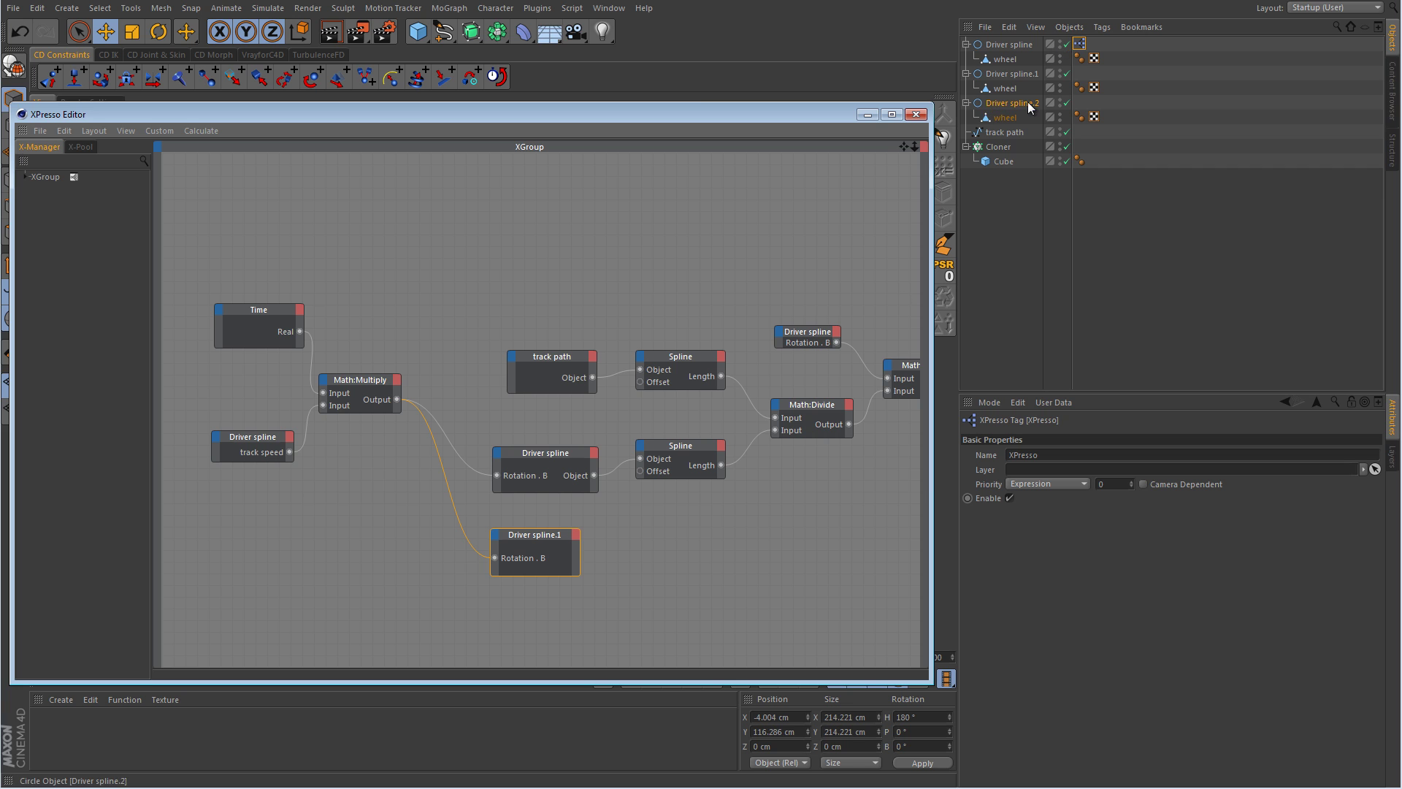
drag(1027, 102, 535, 616)
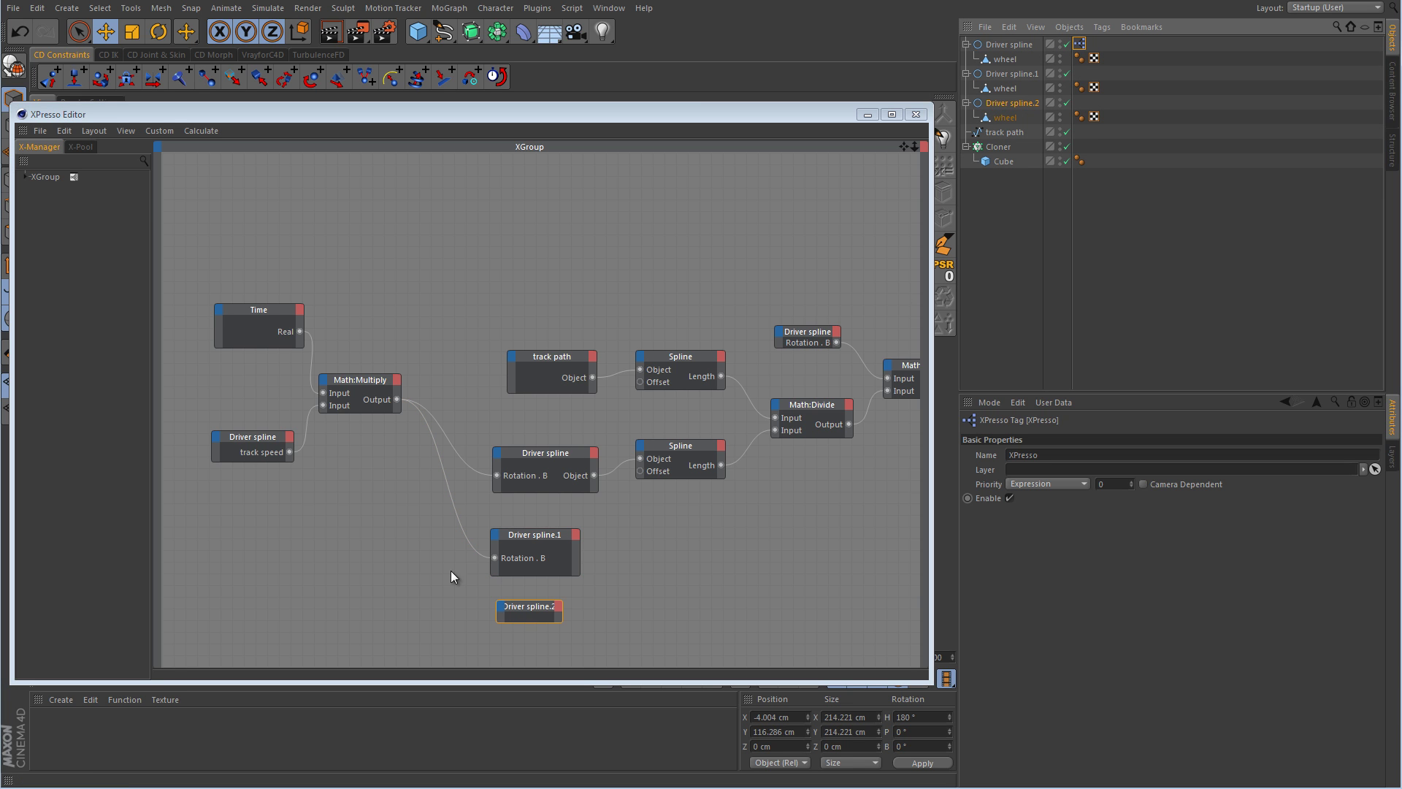
drag(397, 400, 602, 689)
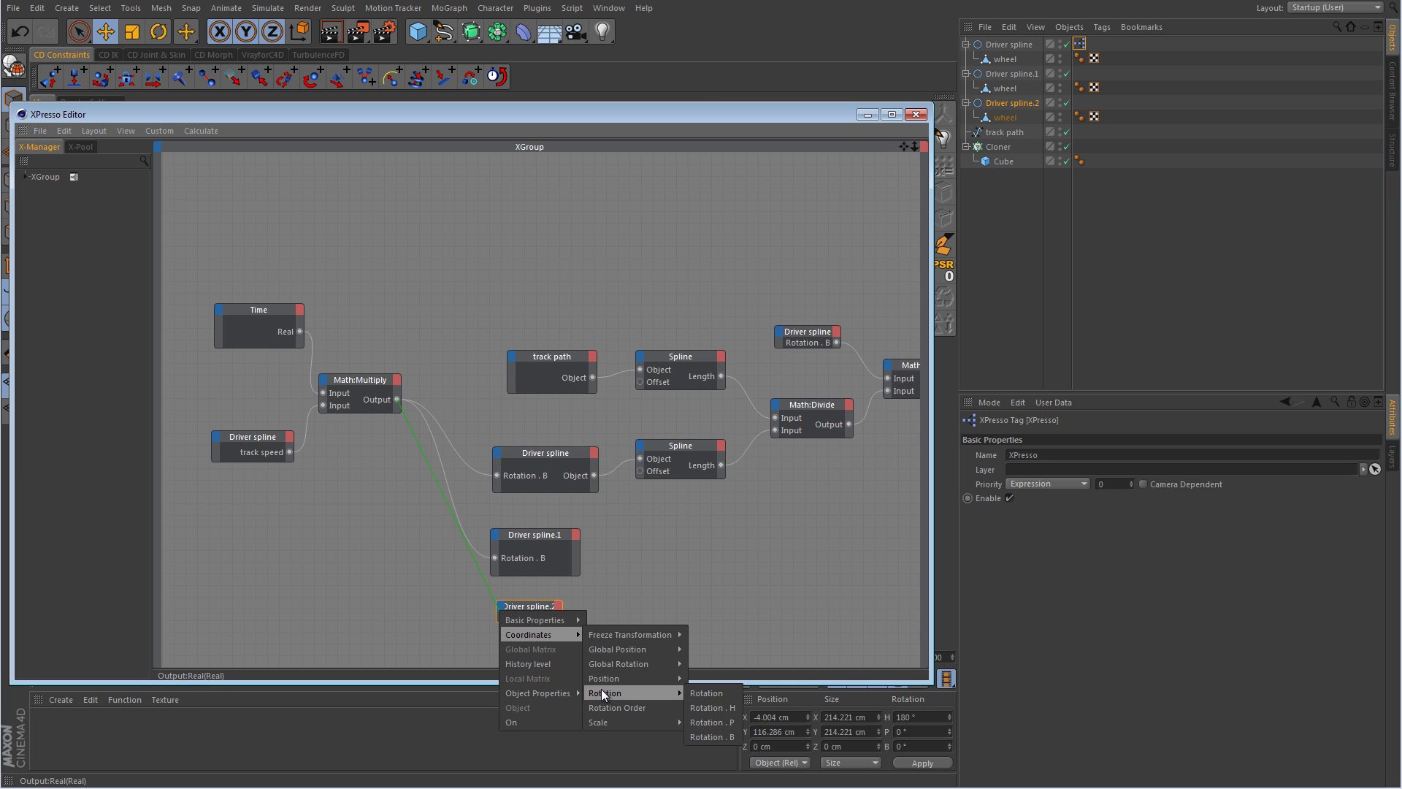
drag(715, 726, 716, 737)
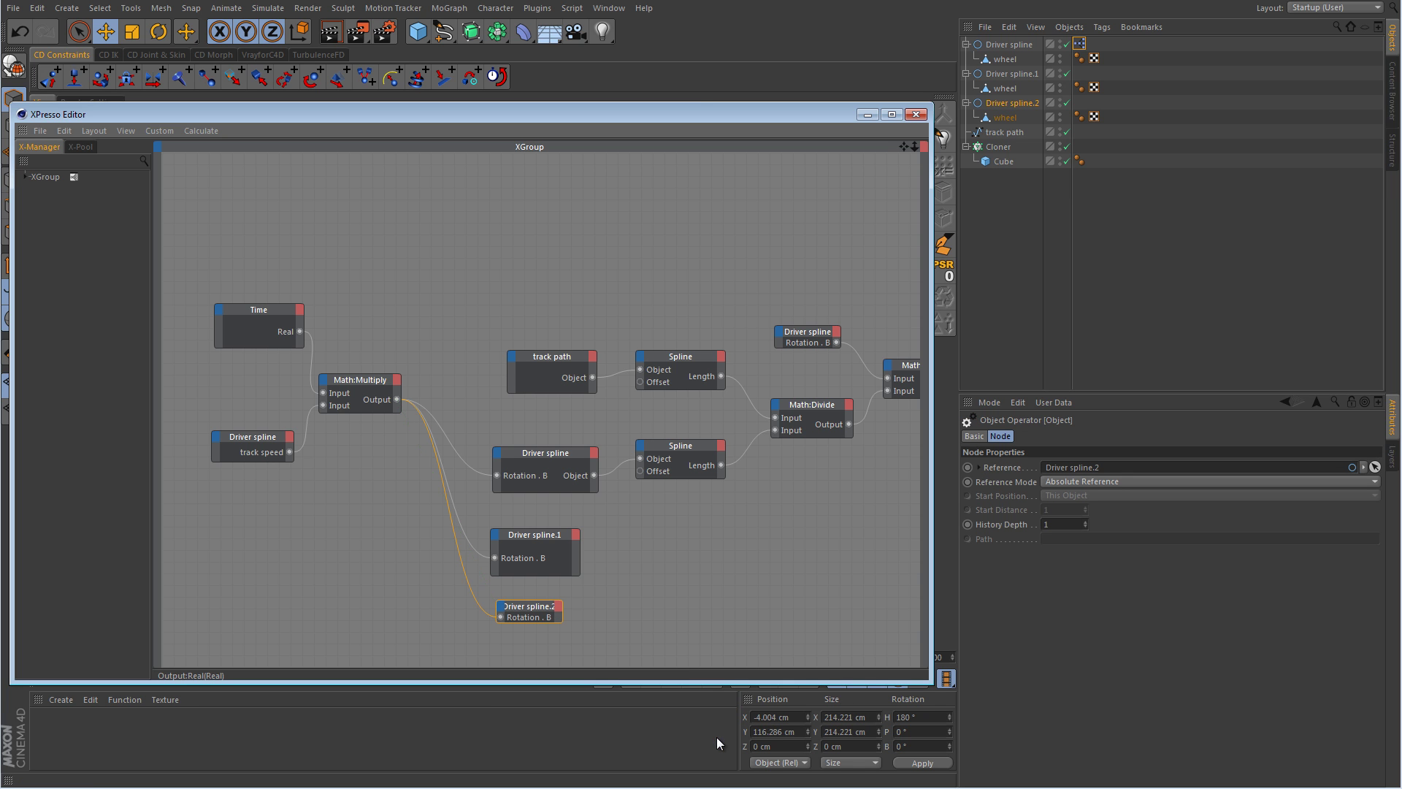
click(867, 114)
Play the animation to check the middle wheel's rotation, then stop it and clear the selection.
click(671, 678)
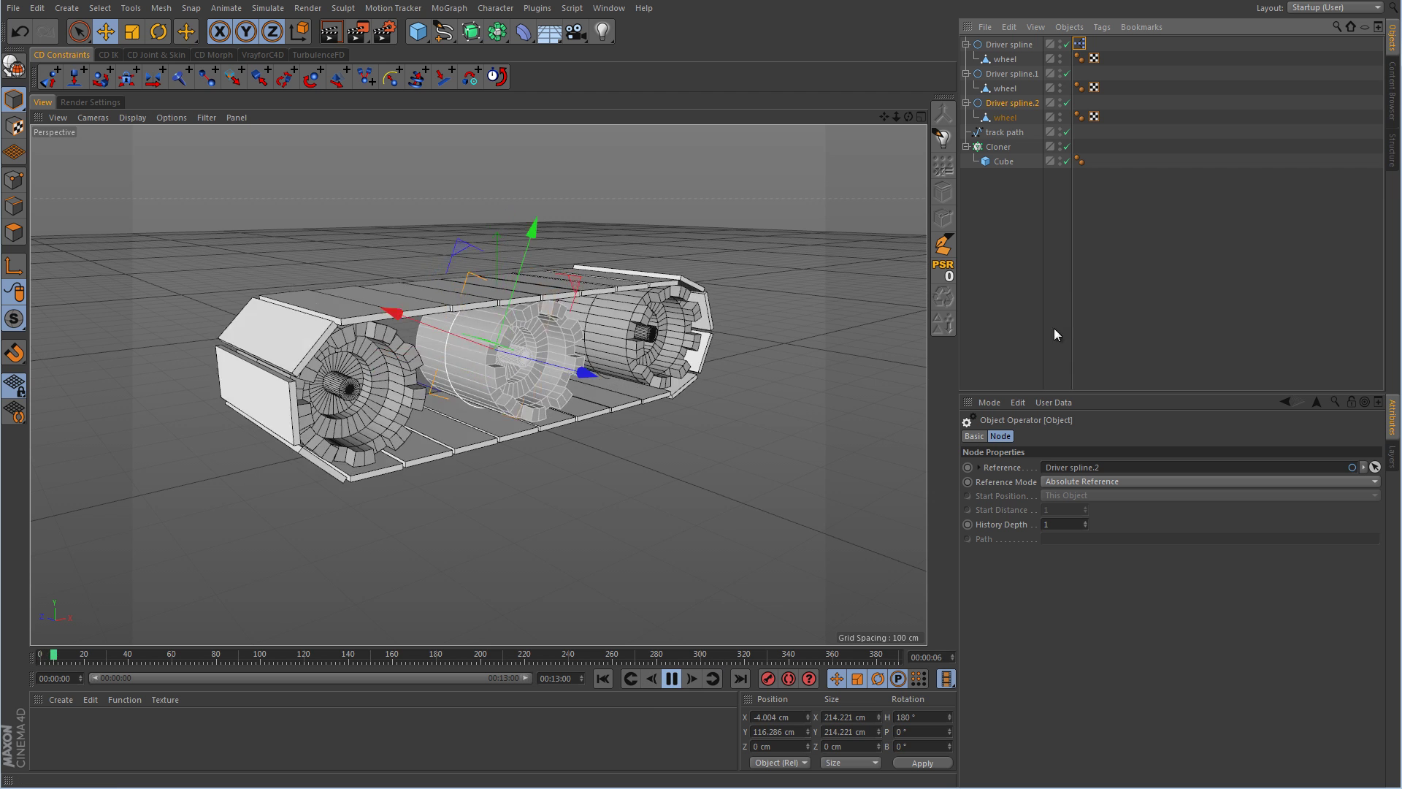
key(F8)
click(818, 283)
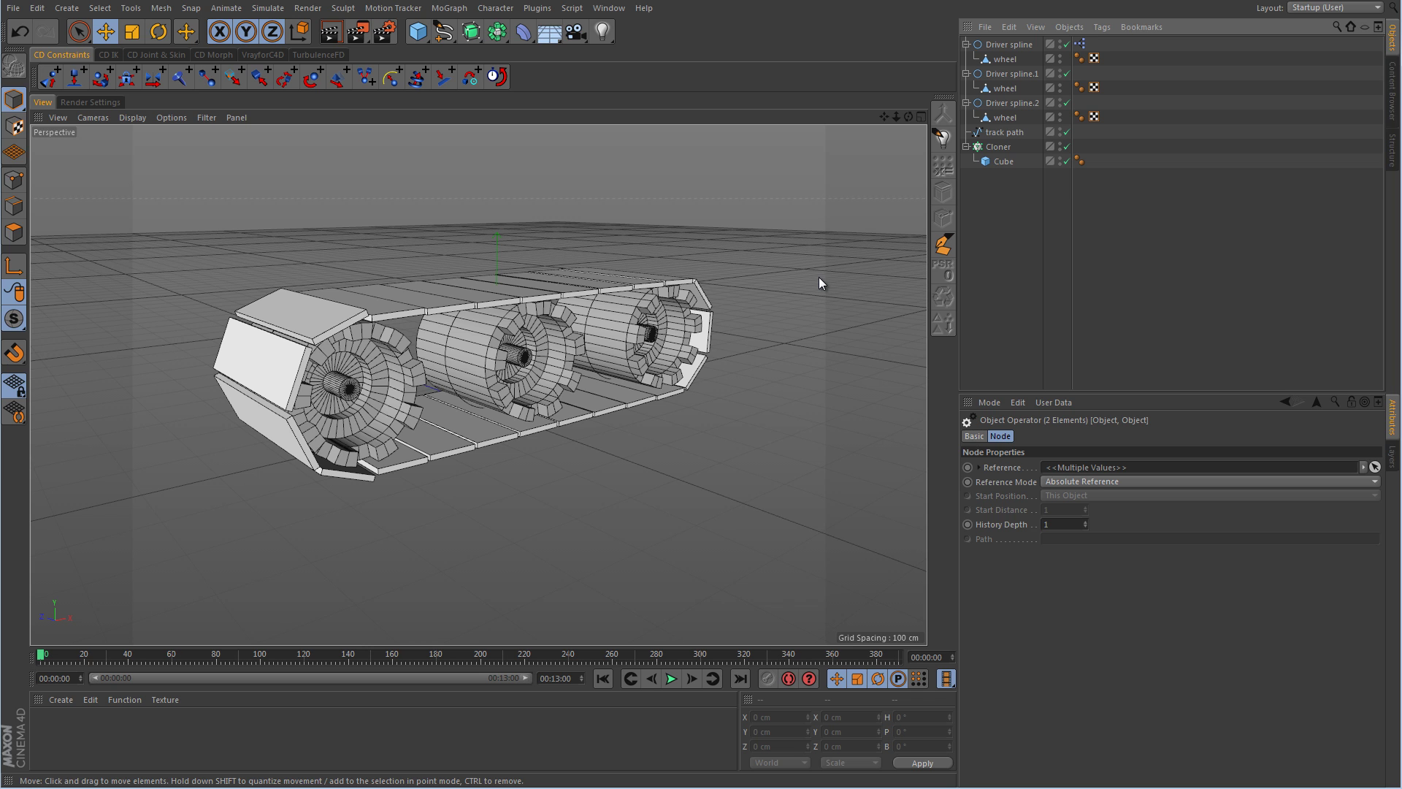
Review the whole XPresso network from the Time and track speed nodes through to the Cloner offset, then close the editor.
double_click(1079, 44)
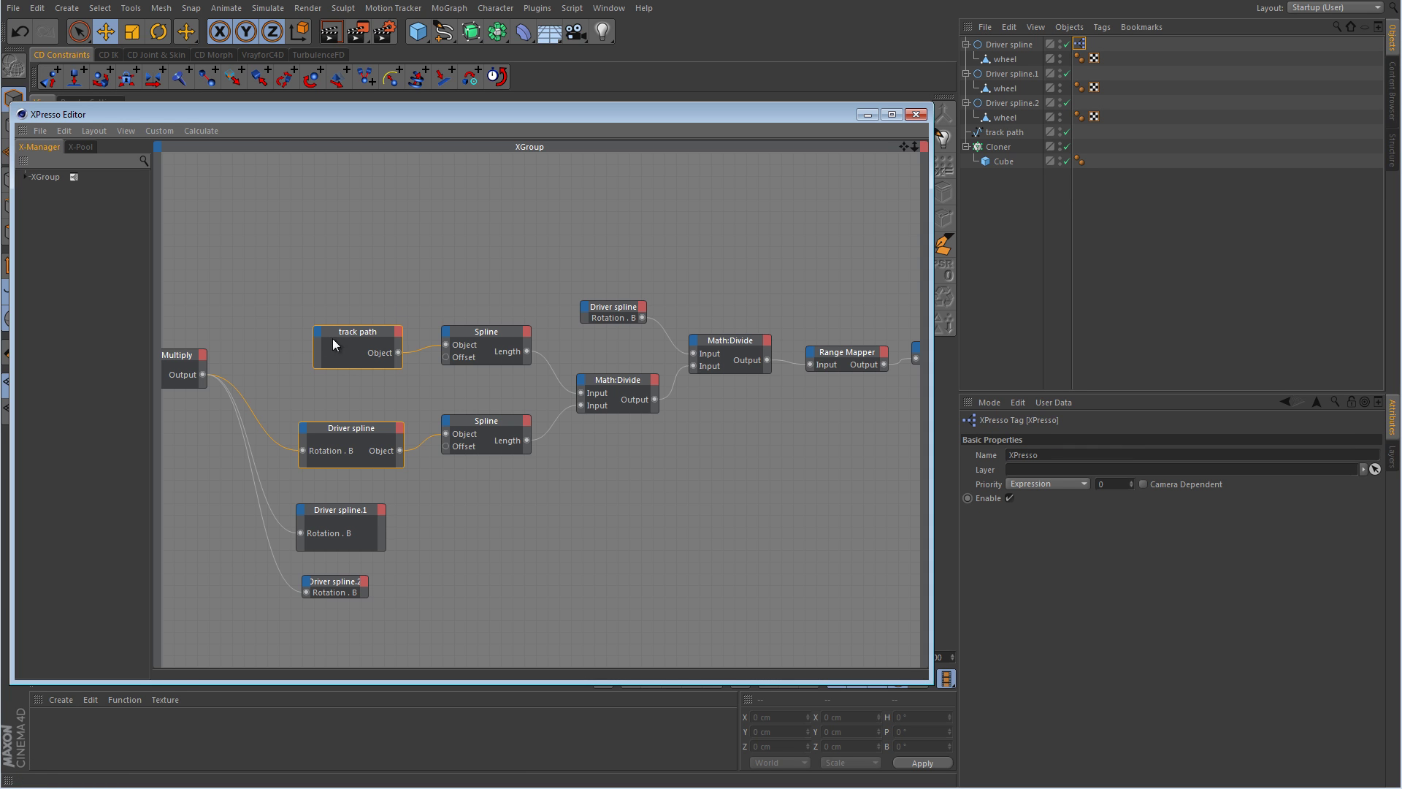
drag(292, 286, 361, 438)
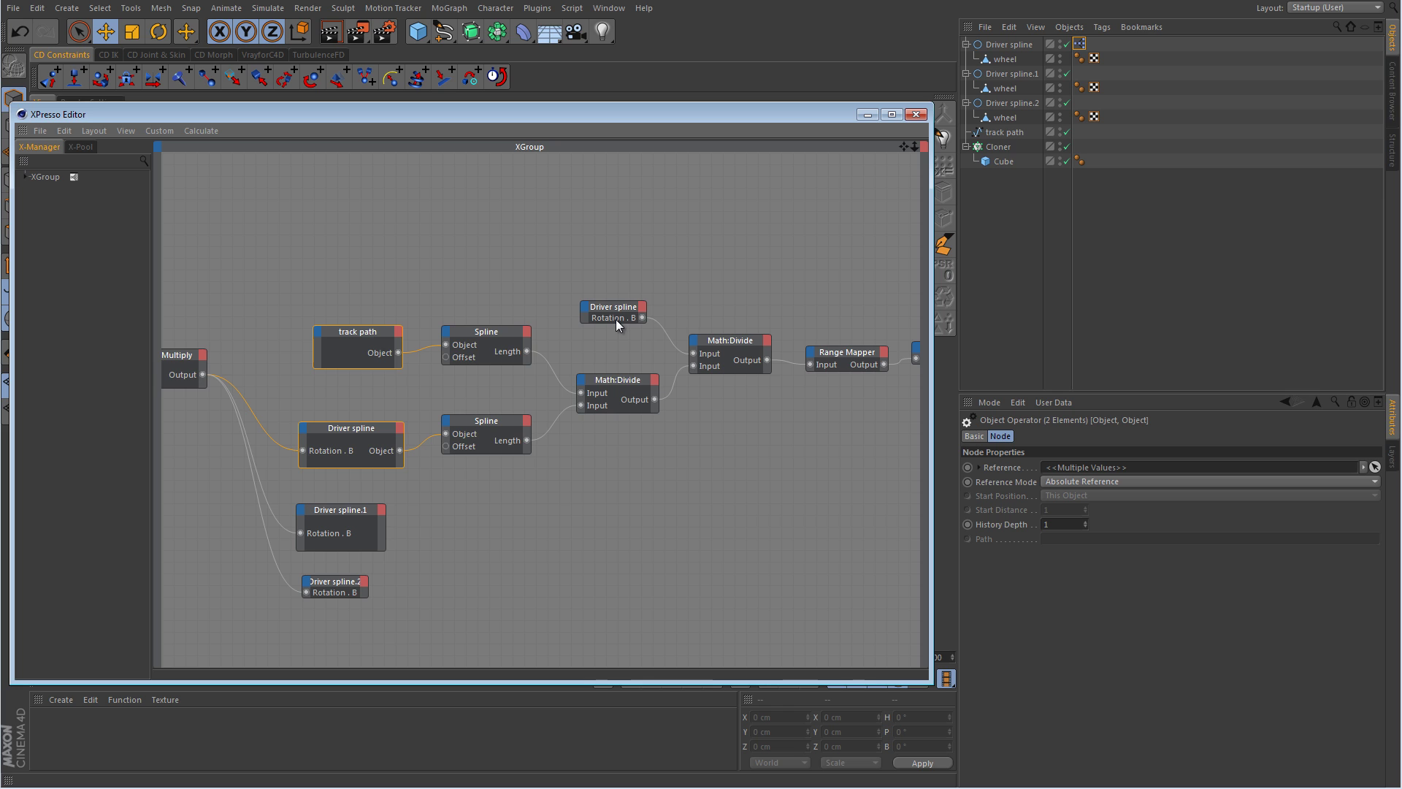
middle_drag(615, 318, 398, 327)
middle_drag(694, 403, 636, 403)
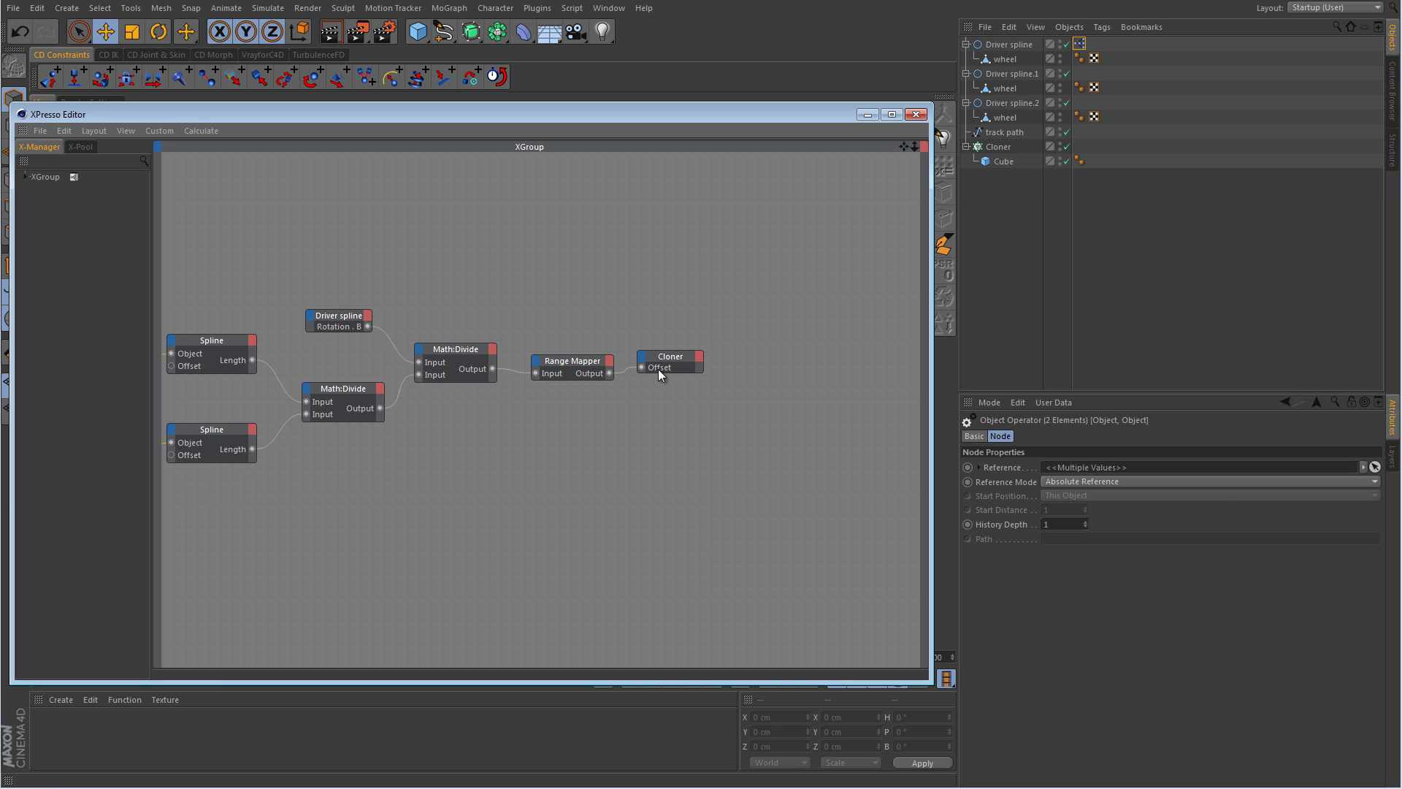
middle_drag(659, 369, 704, 401)
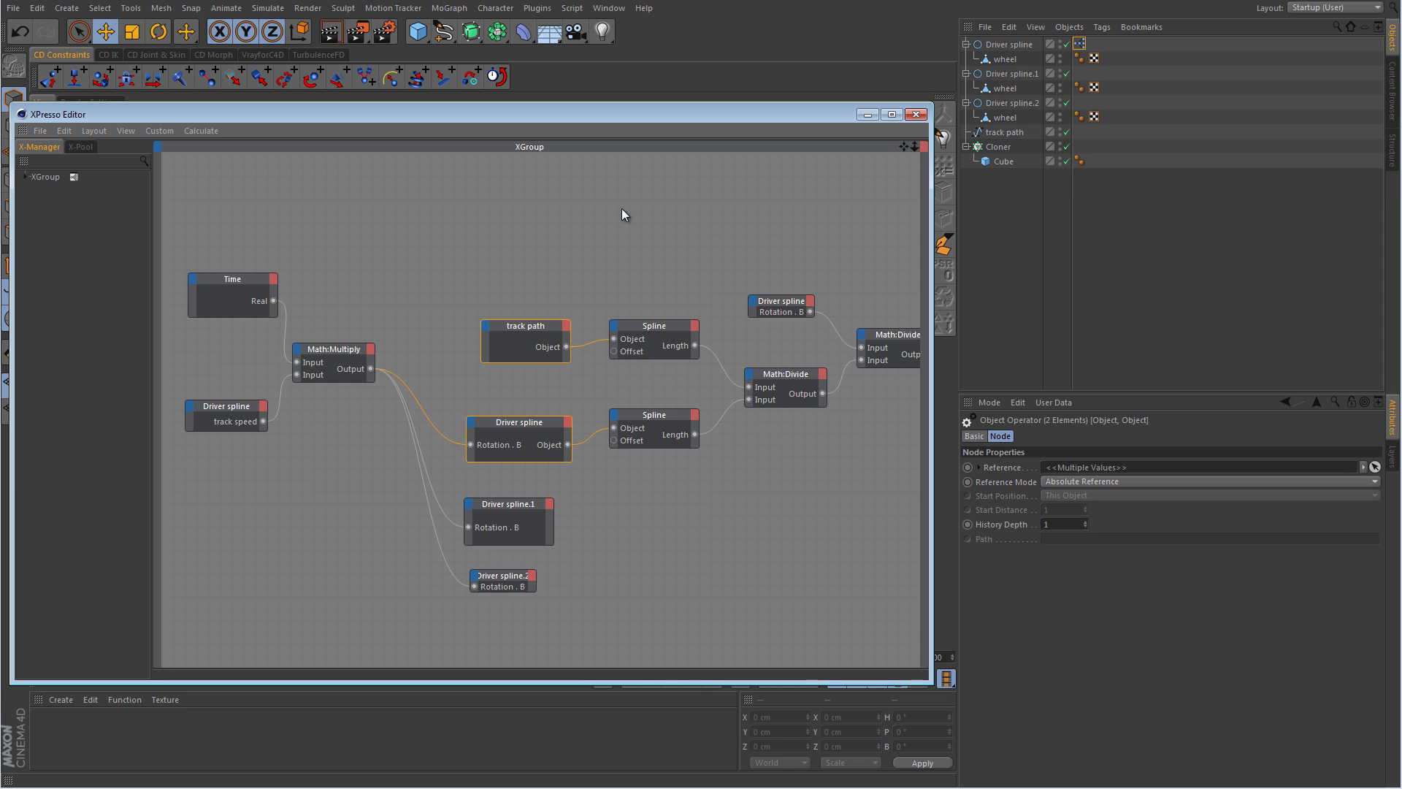
click(916, 115)
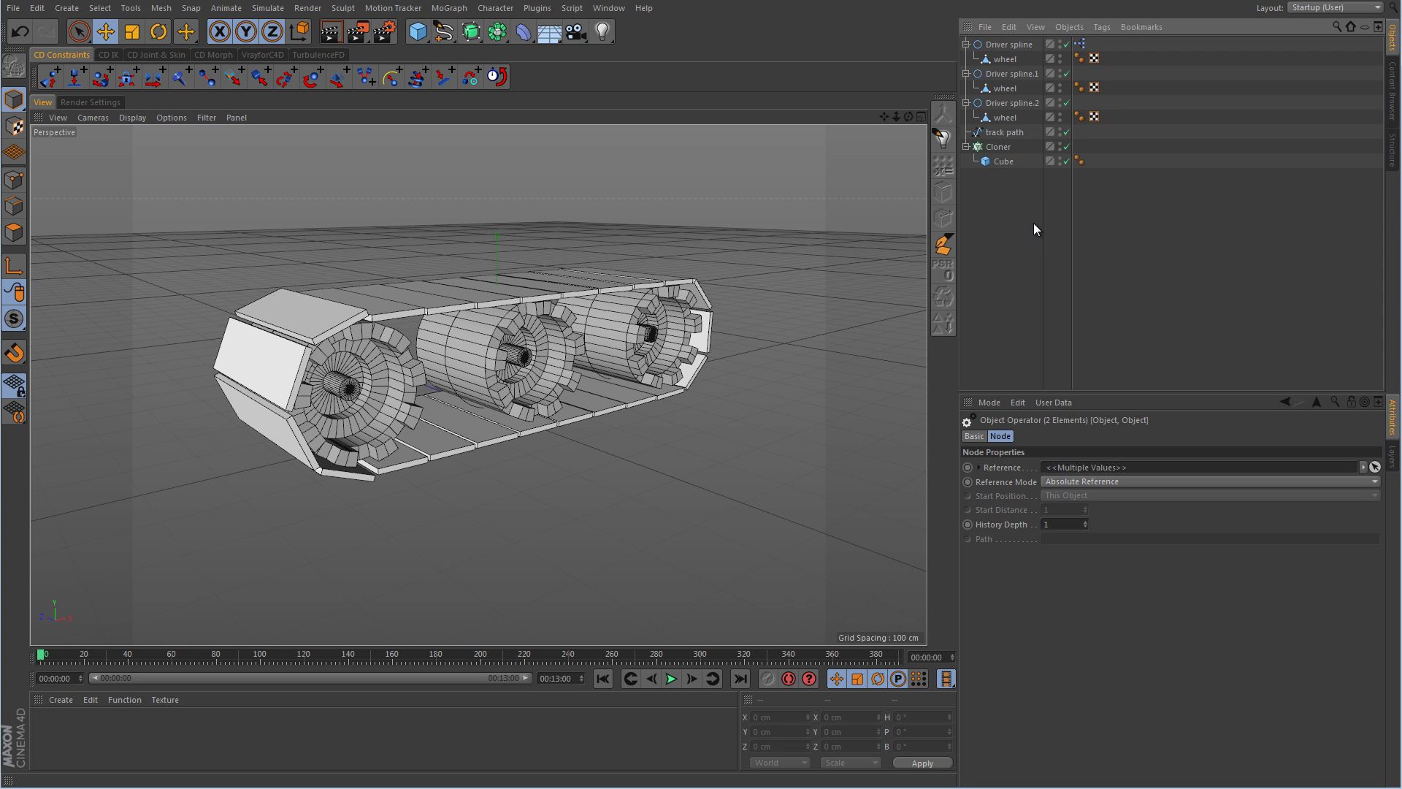